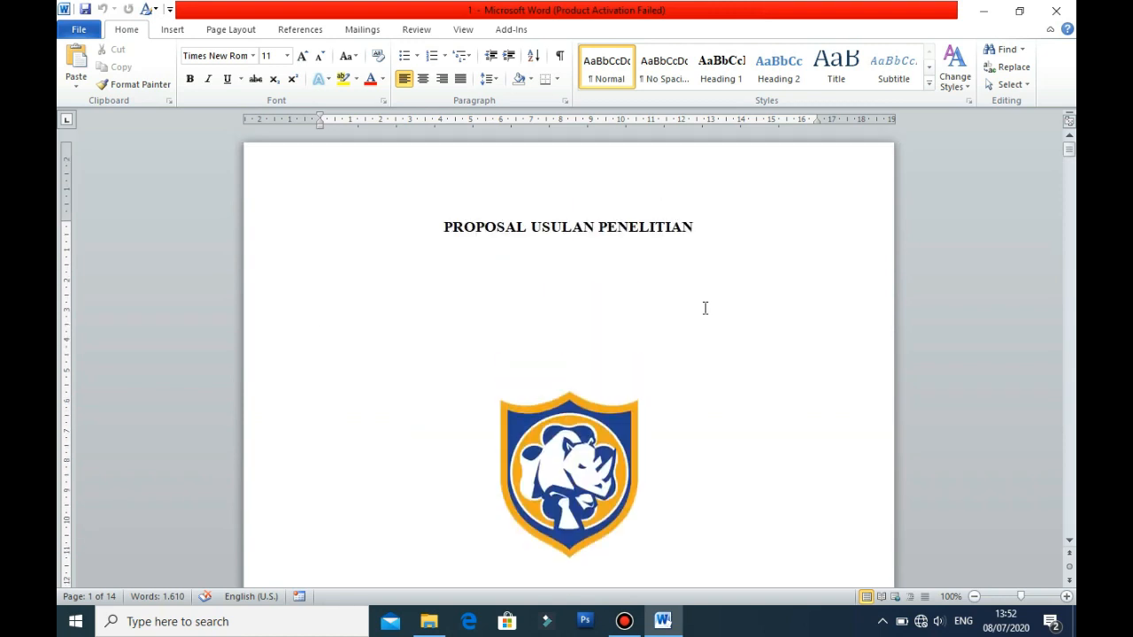
- With the PERSETUJUAN title as the current paragraph, modify the Heading 1 style to 14 pt and centered alignment
{"action": "left_click", "coordinate": [588, 263]}
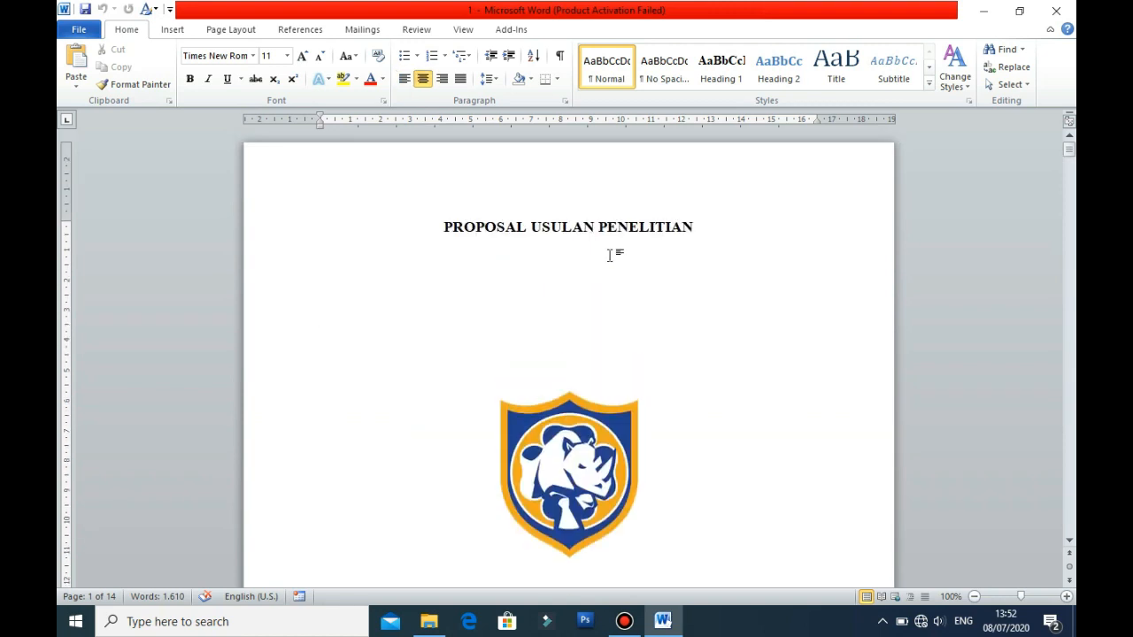
{"action": "scroll", "coordinate": [662, 338], "scroll_direction": "down", "scroll_amount": 15}
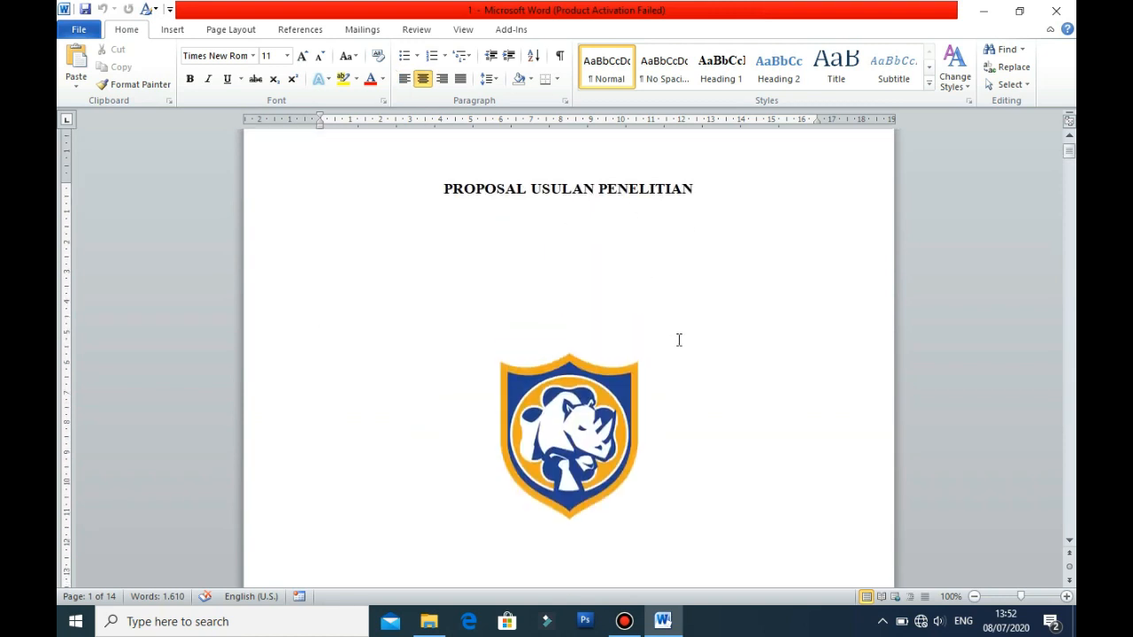
{"action": "scroll", "coordinate": [679, 340], "scroll_direction": "down", "scroll_amount": 3}
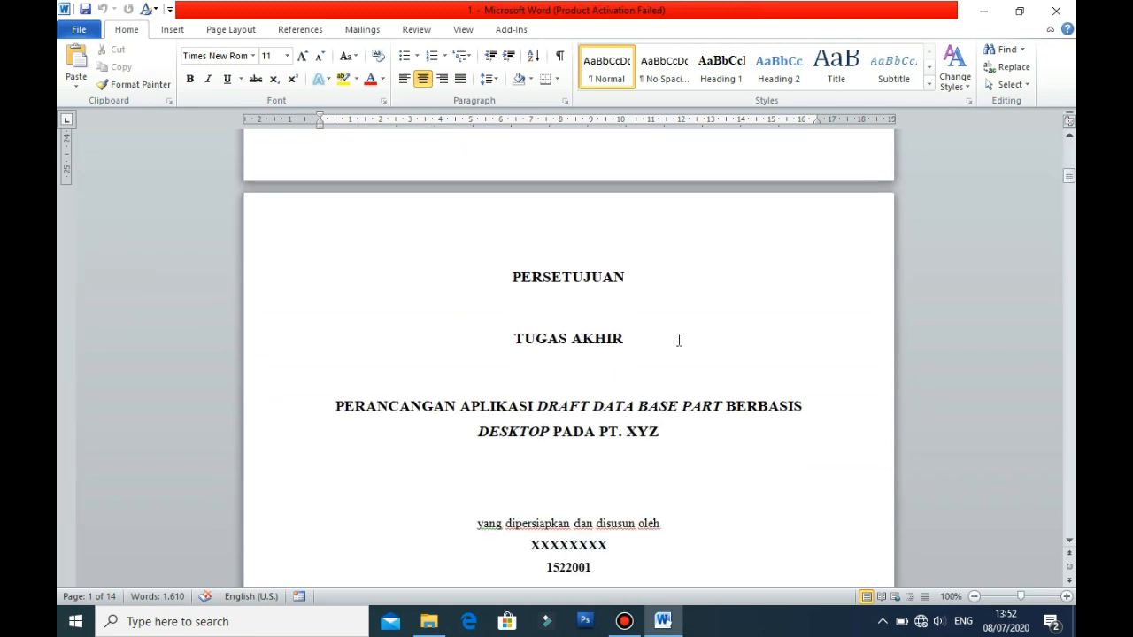
{"action": "left_click", "coordinate": [573, 276]}
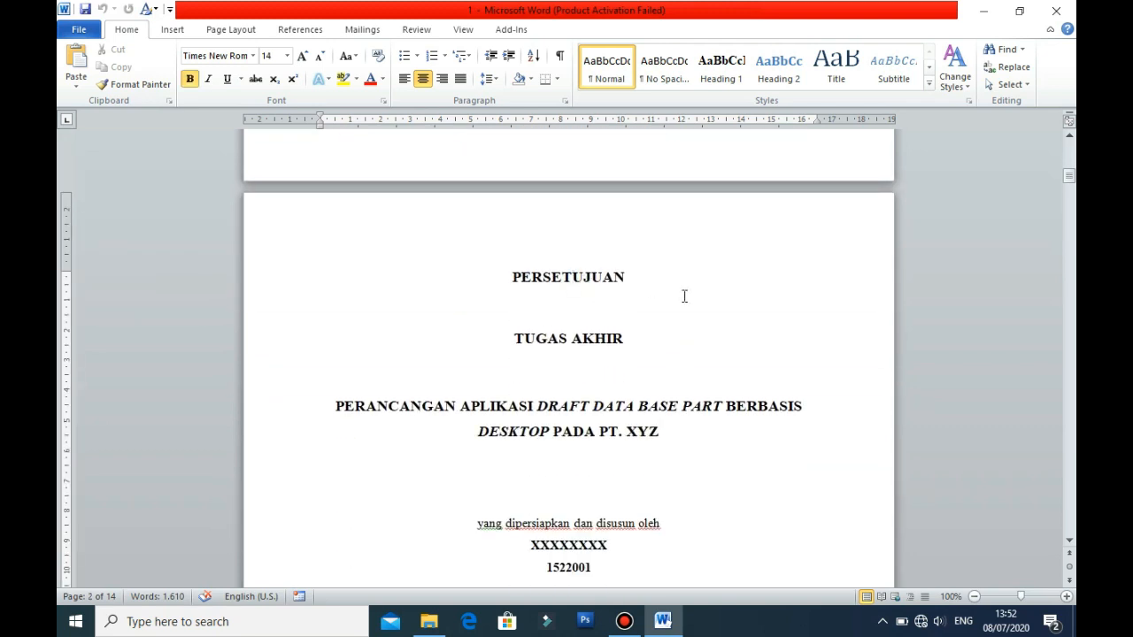
{"action": "right_click", "coordinate": [733, 76]}
{"action": "left_click", "coordinate": [748, 102]}
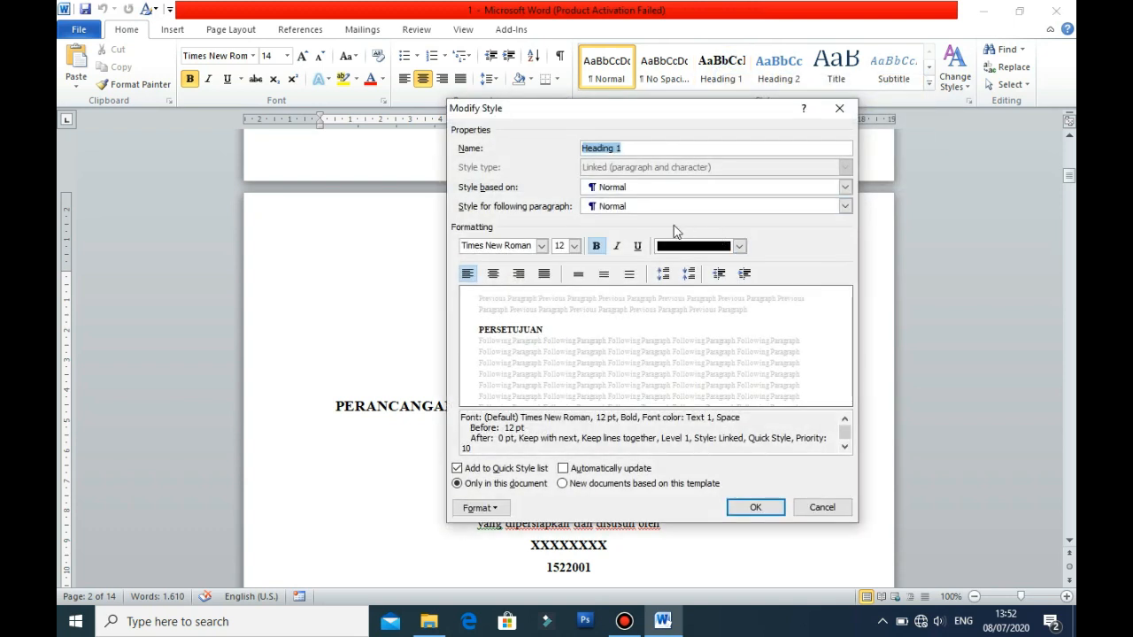
{"action": "left_click", "coordinate": [575, 246]}
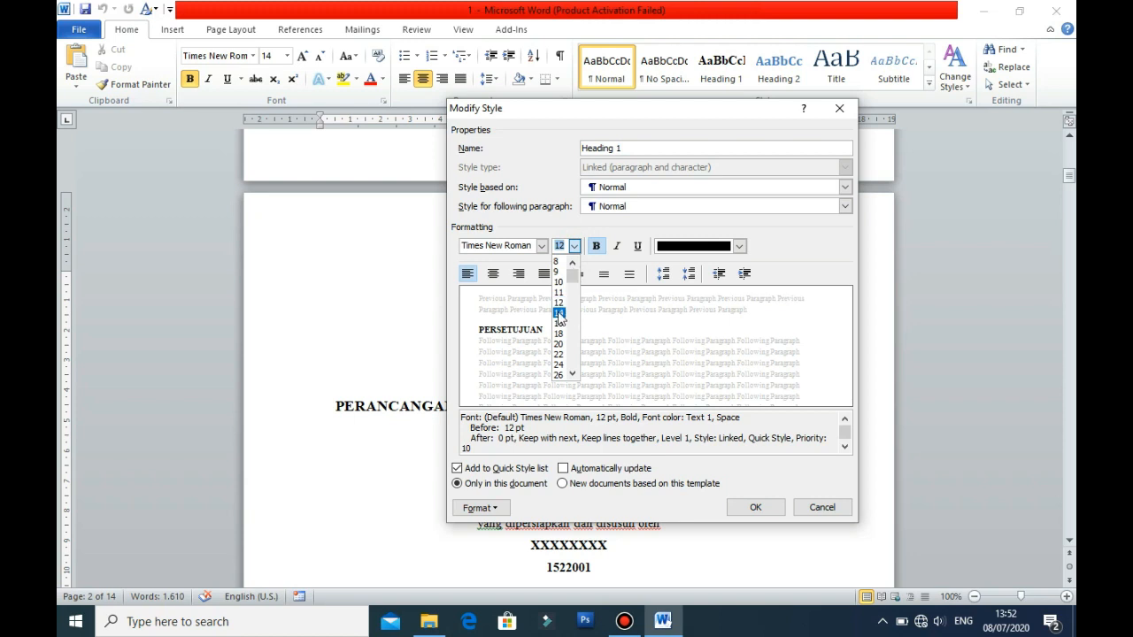
{"action": "left_click", "coordinate": [562, 316]}
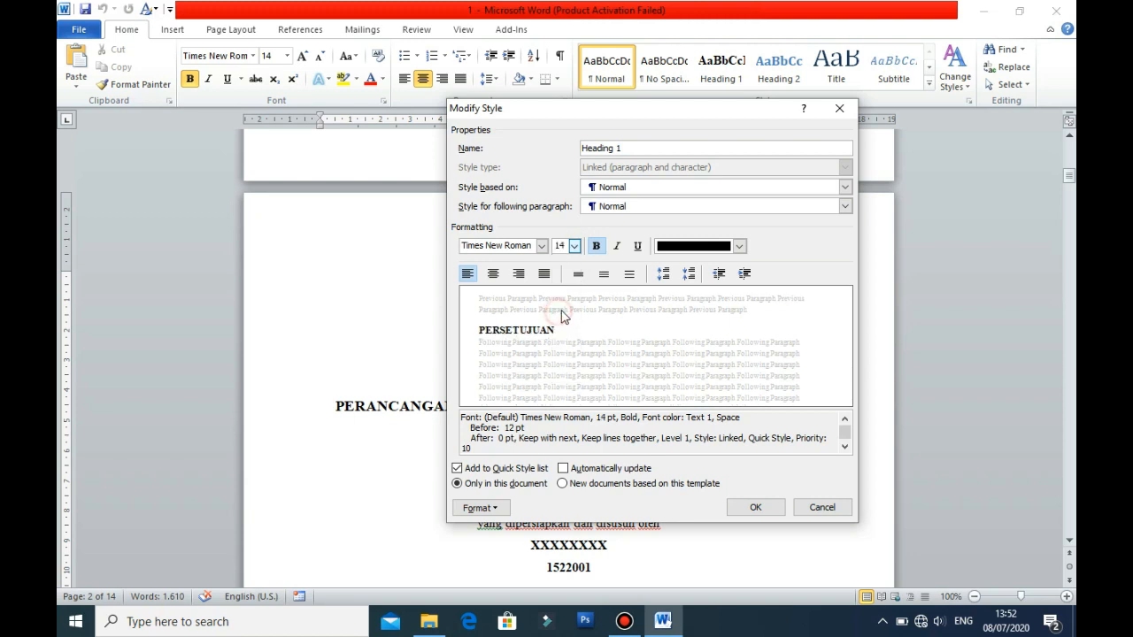
{"action": "left_click", "coordinate": [493, 275]}
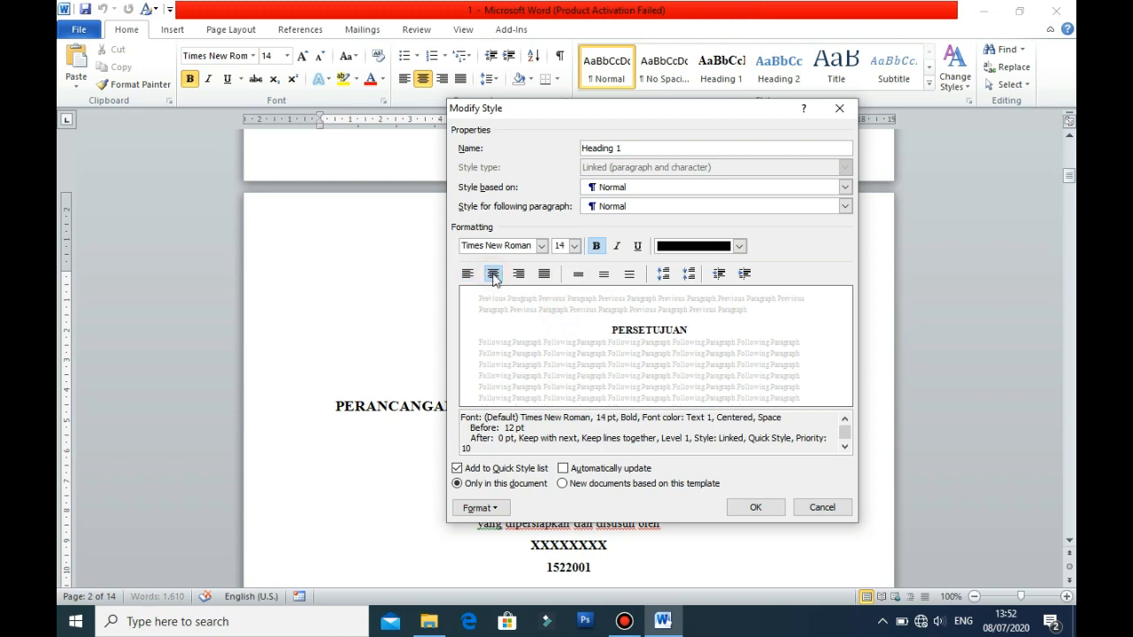
- Set the Heading 1 style's font color to Automatic and line spacing to 1.5 lines, and save the style changes
{"action": "left_click", "coordinate": [742, 248]}
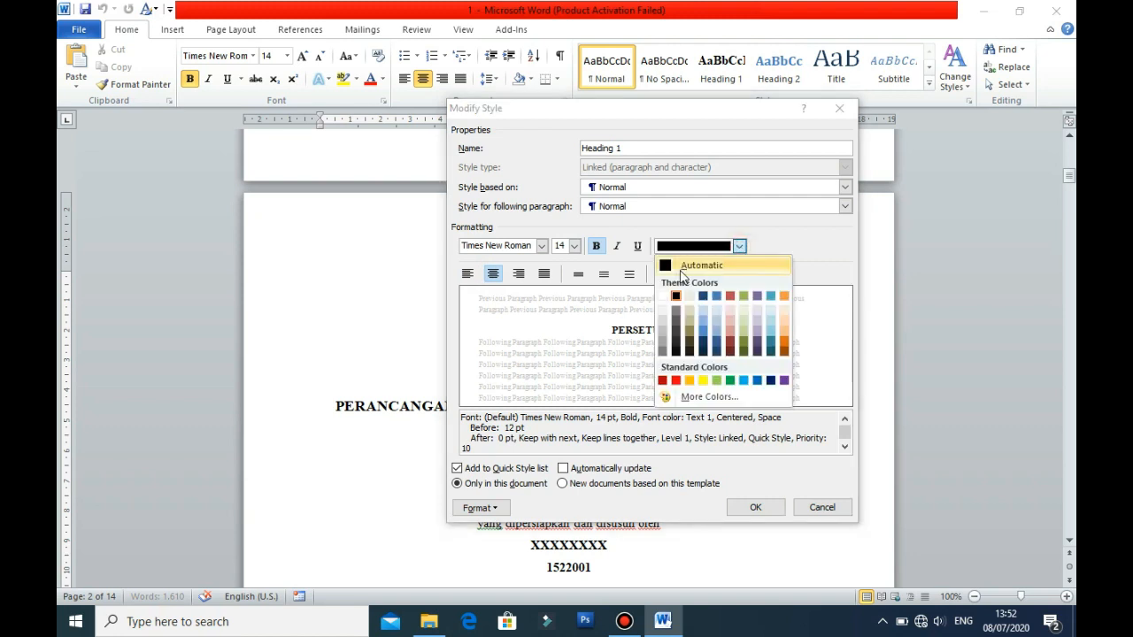
{"action": "left_click", "coordinate": [689, 264]}
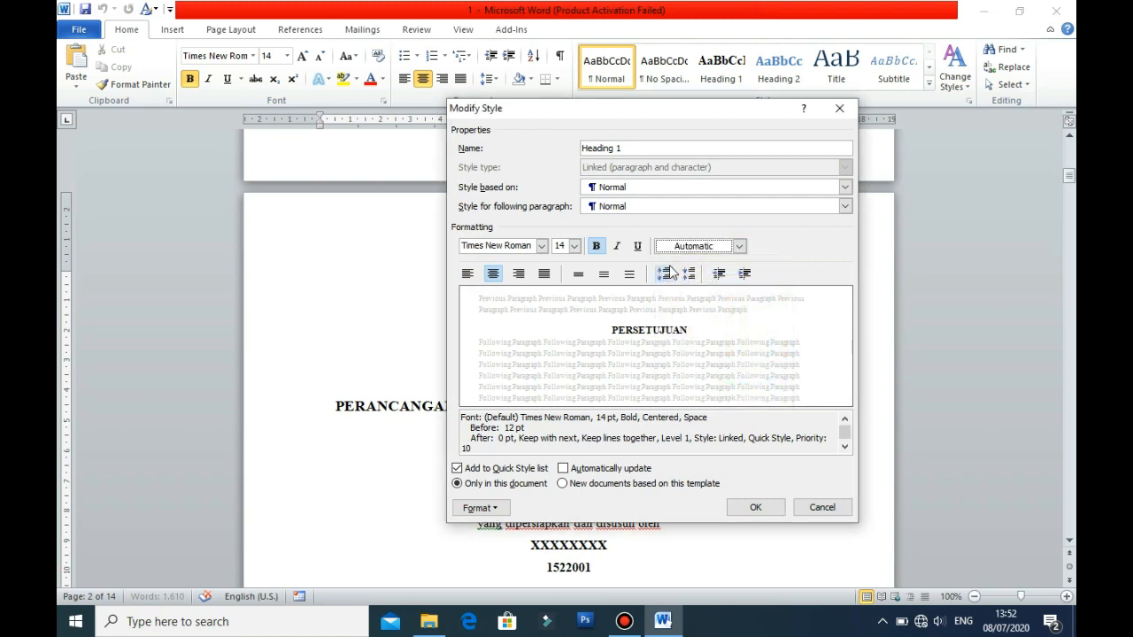
{"action": "left_click", "coordinate": [604, 275]}
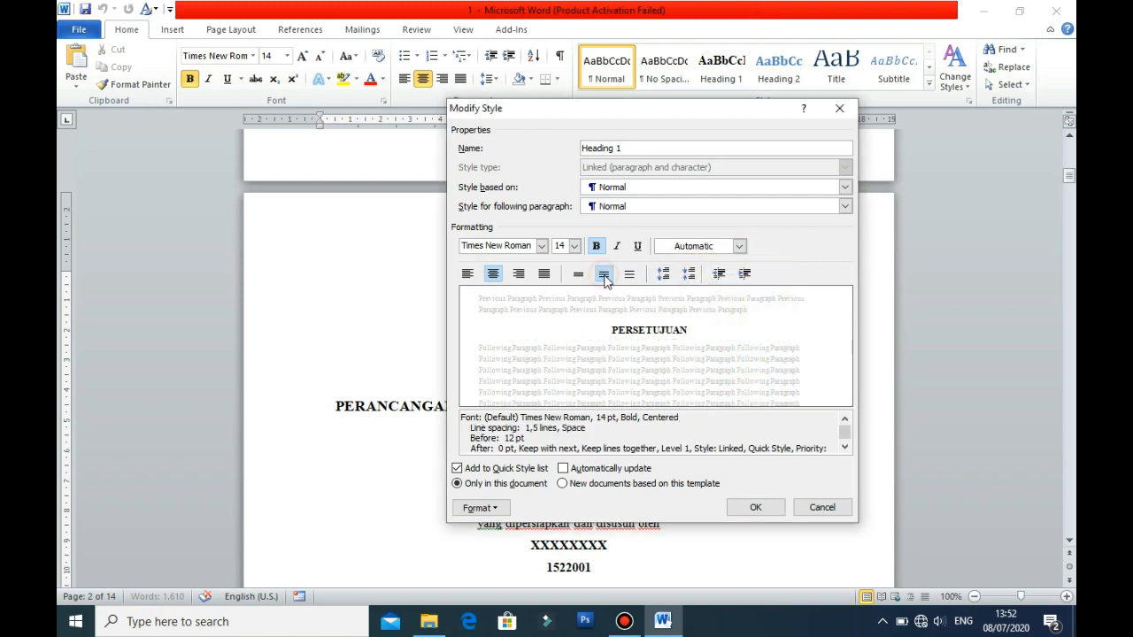
{"action": "left_click", "coordinate": [756, 508]}
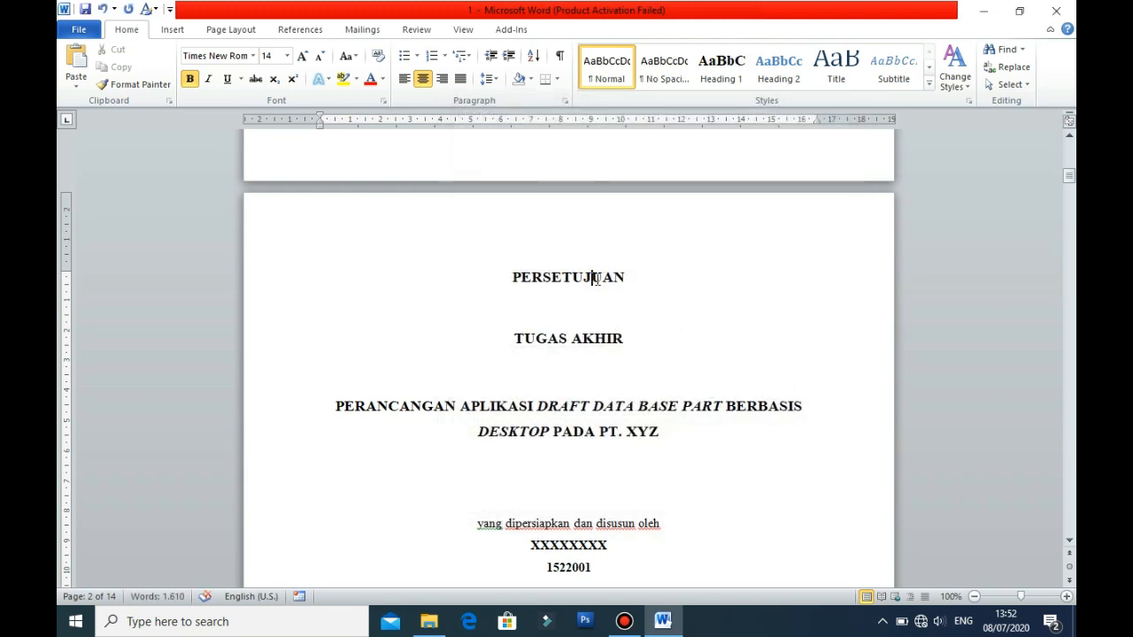
- Apply the Heading 1 style to the PERSETUJUAN and DAFTAR ISI titles
{"action": "left_click", "coordinate": [720, 71]}
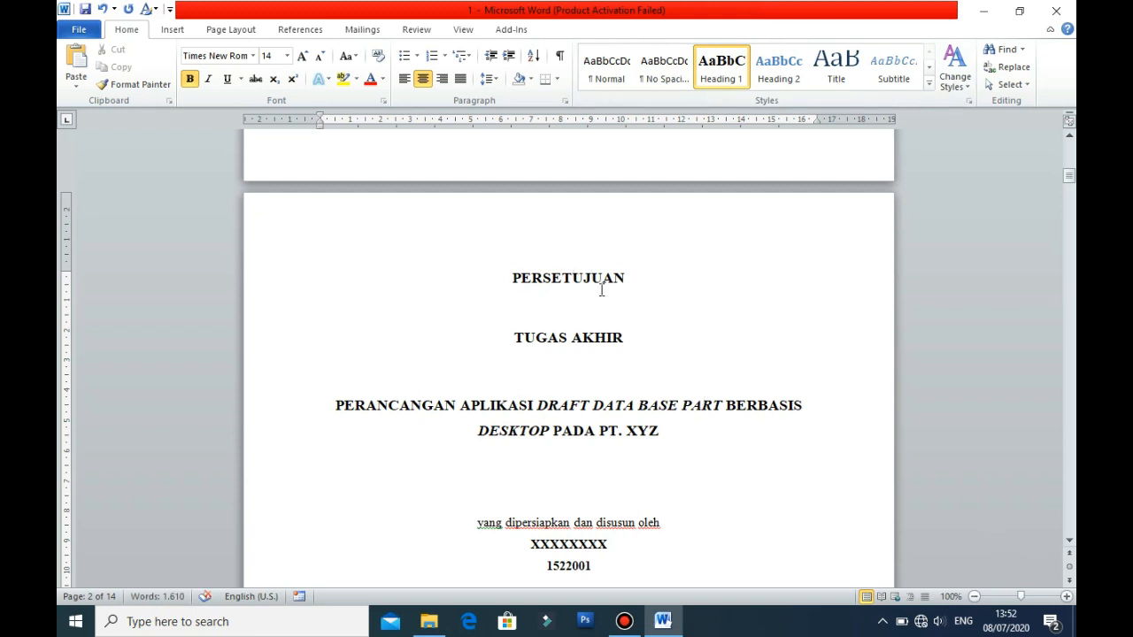
{"action": "left_click", "coordinate": [1067, 597]}
{"action": "scroll", "coordinate": [713, 404], "scroll_direction": "down", "scroll_amount": 15}
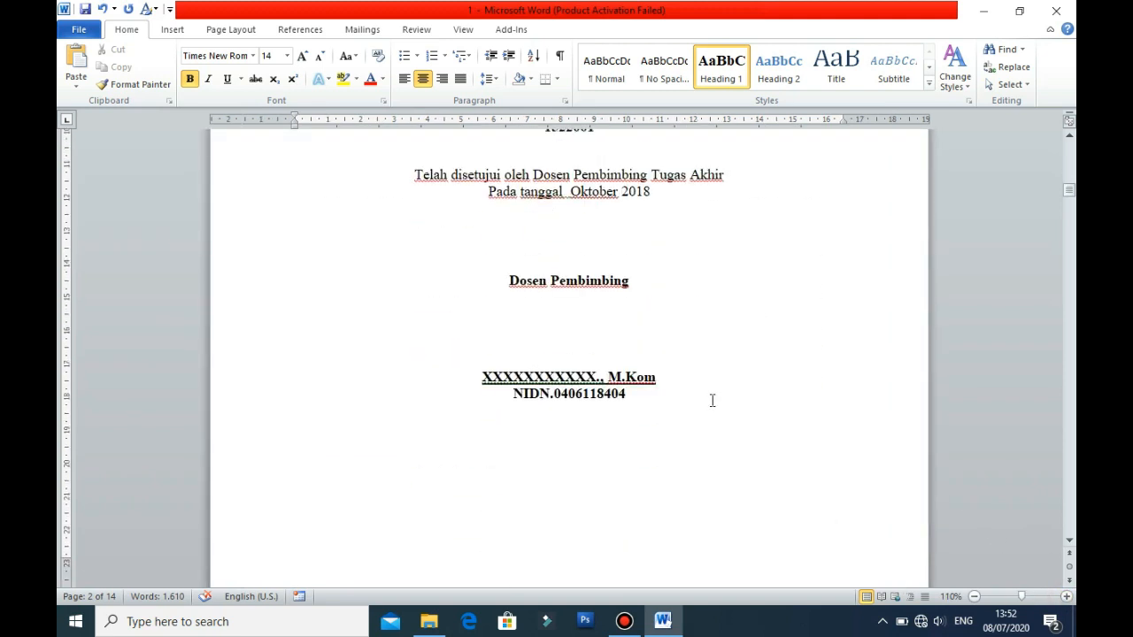
{"action": "scroll", "coordinate": [713, 401], "scroll_direction": "down", "scroll_amount": 3}
{"action": "left_click", "coordinate": [575, 221]}
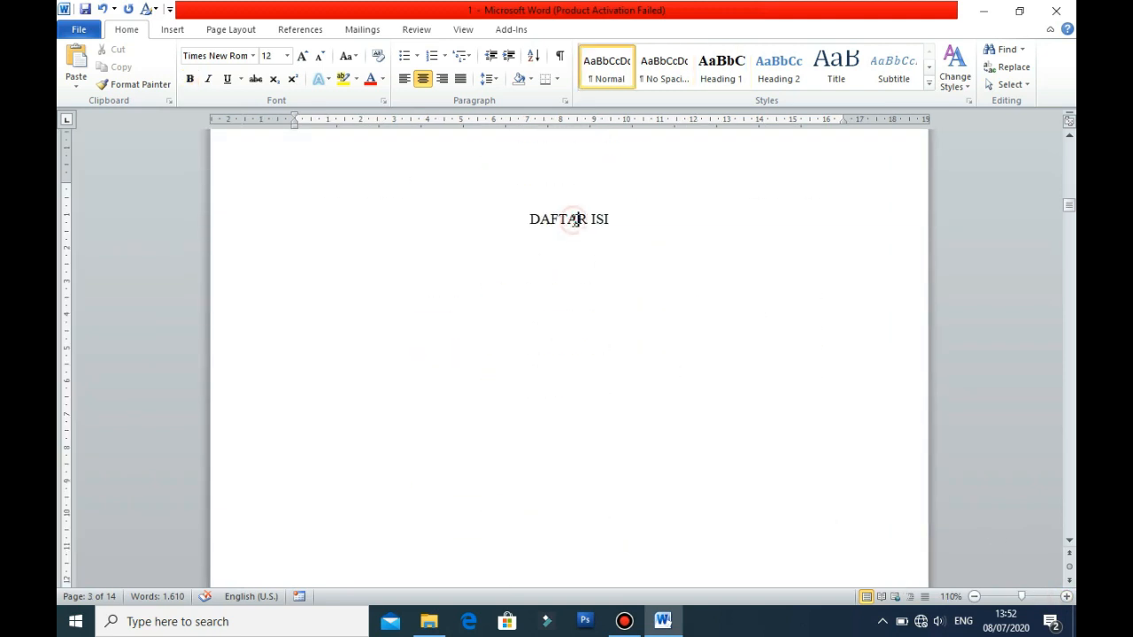
{"action": "left_click", "coordinate": [715, 72]}
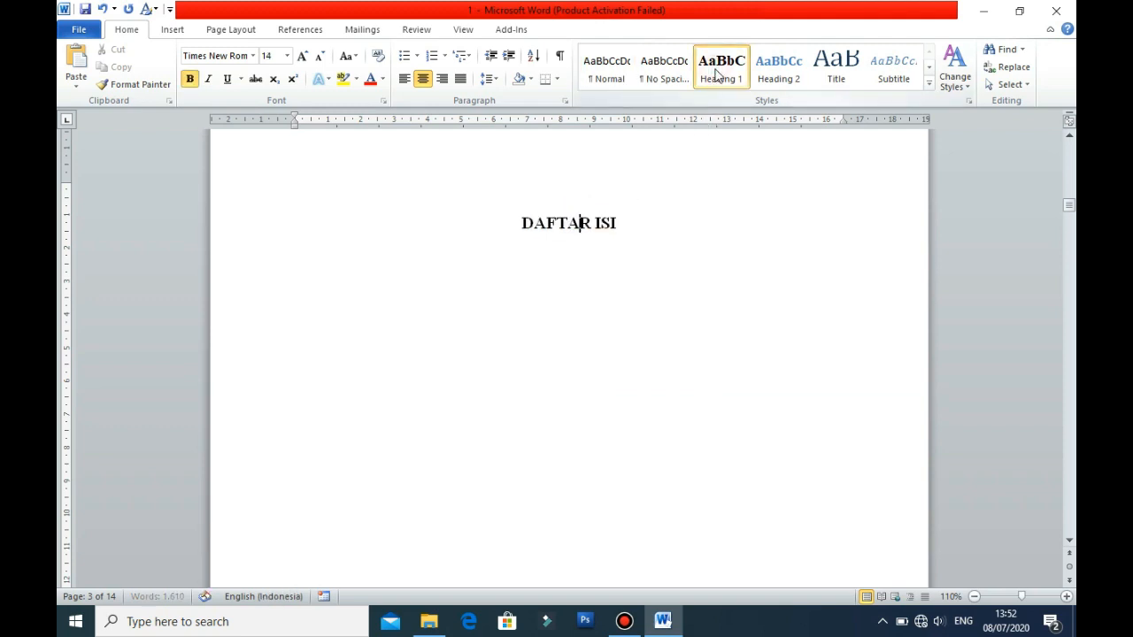
- Apply the Heading 1 style to the DAFTAR GAMBAR and DAFTAR TABEL titles
{"action": "scroll", "coordinate": [616, 319], "scroll_direction": "down", "scroll_amount": 2}
{"action": "scroll", "coordinate": [616, 319], "scroll_direction": "down", "scroll_amount": 5}
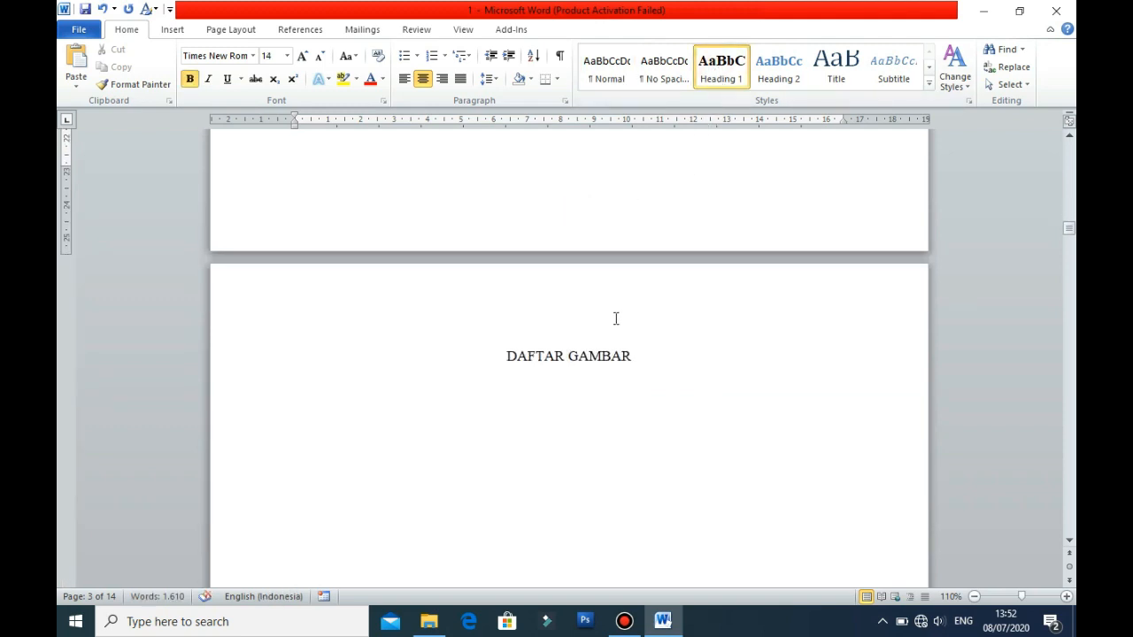
{"action": "left_click", "coordinate": [582, 354]}
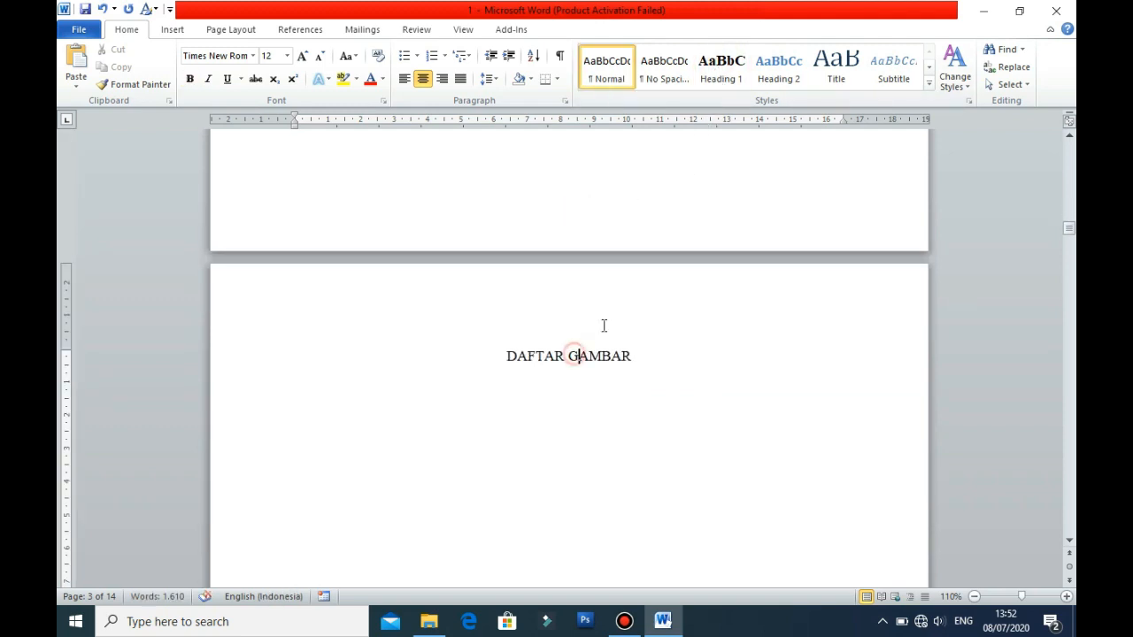
{"action": "left_click", "coordinate": [721, 69]}
{"action": "scroll", "coordinate": [668, 368], "scroll_direction": "down", "scroll_amount": 15}
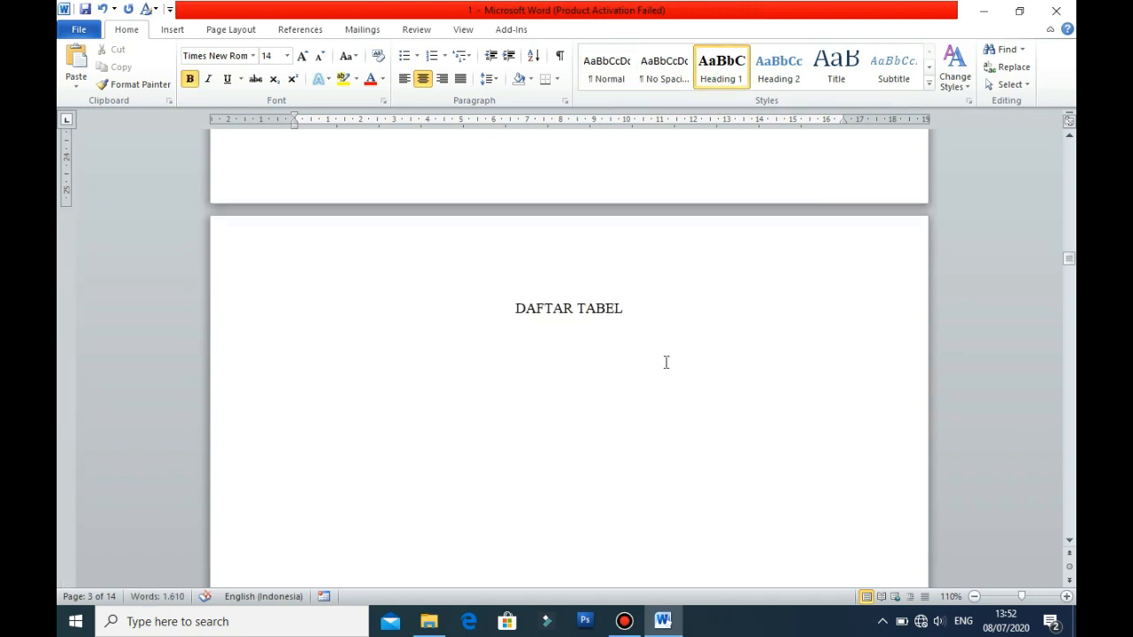
{"action": "left_click", "coordinate": [583, 304]}
{"action": "left_click", "coordinate": [724, 70]}
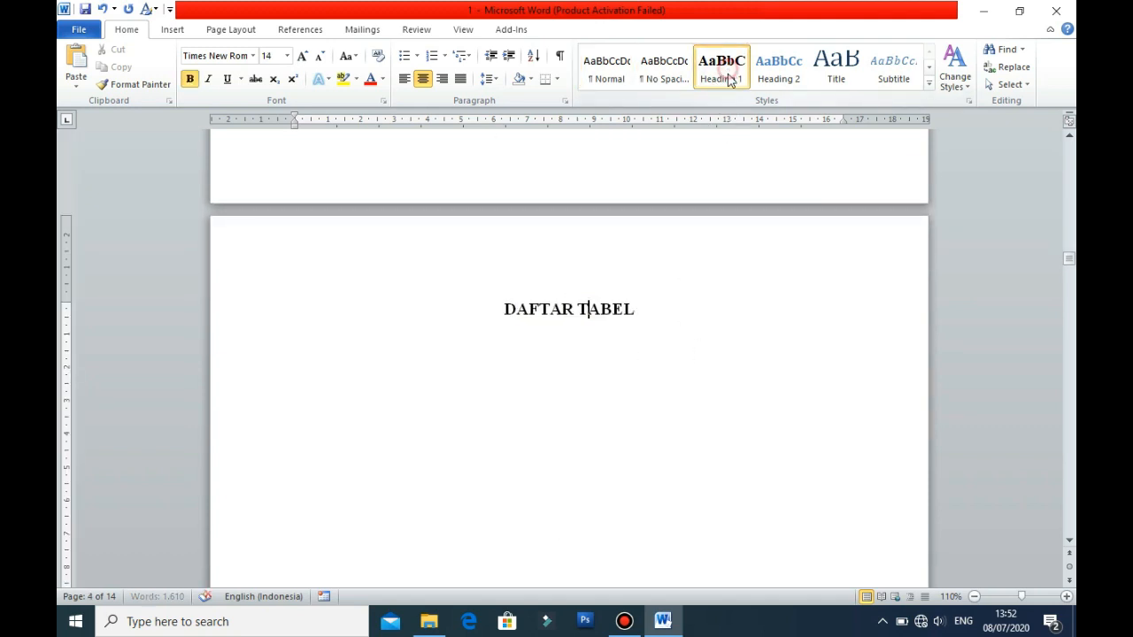
- Copy the DAFTAR TABEL title's formatting with Format Painter onto the BAB 1 and PENDAHULUAN lines
{"action": "scroll", "coordinate": [626, 369], "scroll_direction": "down", "scroll_amount": 15}
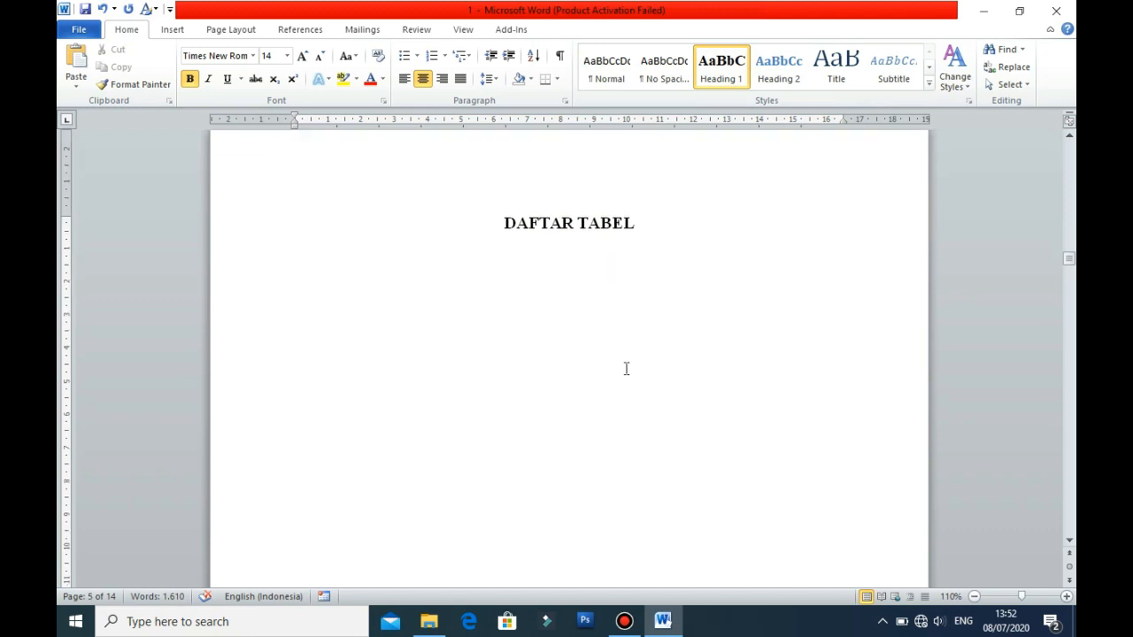
{"action": "scroll", "coordinate": [626, 369], "scroll_direction": "down", "scroll_amount": 1}
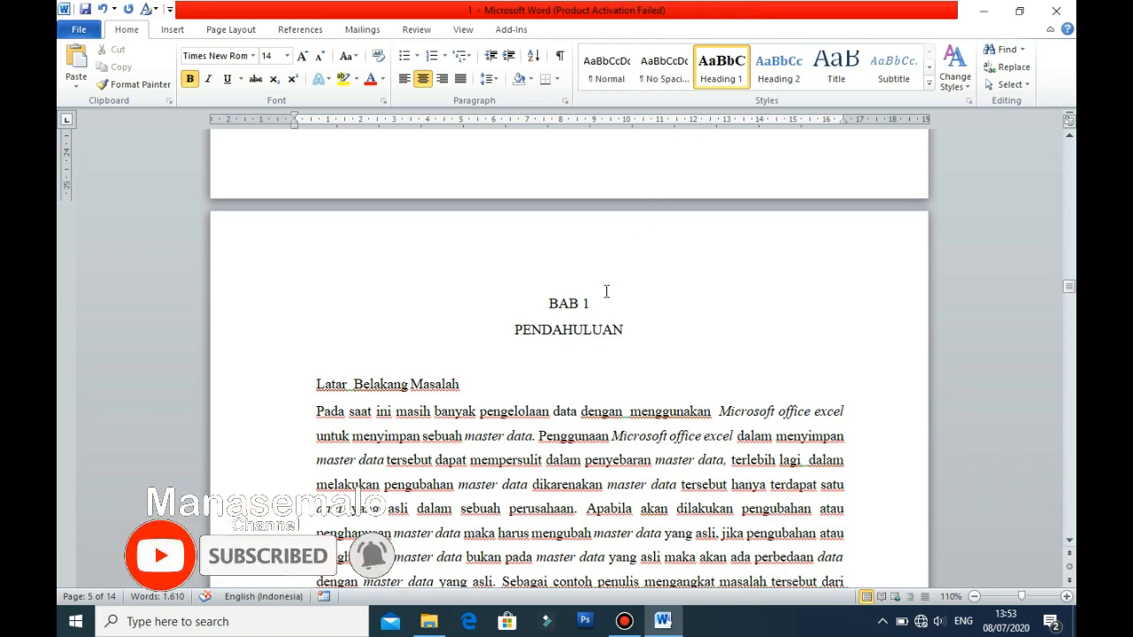
{"action": "scroll", "coordinate": [605, 285], "scroll_direction": "up", "scroll_amount": 8}
{"action": "scroll", "coordinate": [606, 284], "scroll_direction": "up", "scroll_amount": 5}
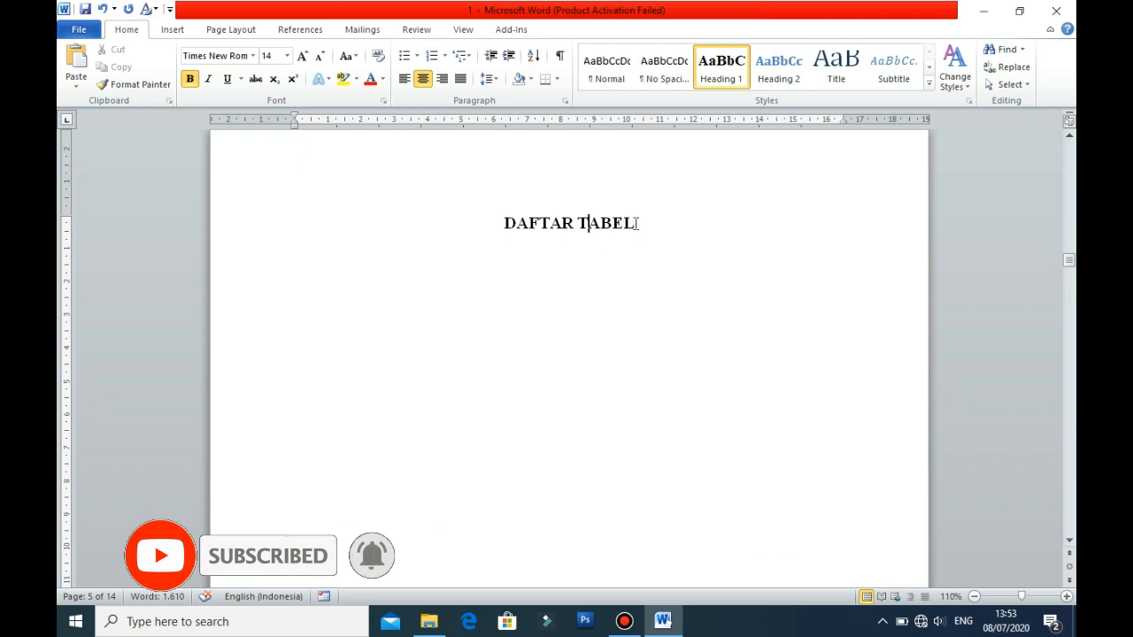
{"action": "left_click_drag", "start_coordinate": [638, 223], "coordinate": [490, 222]}
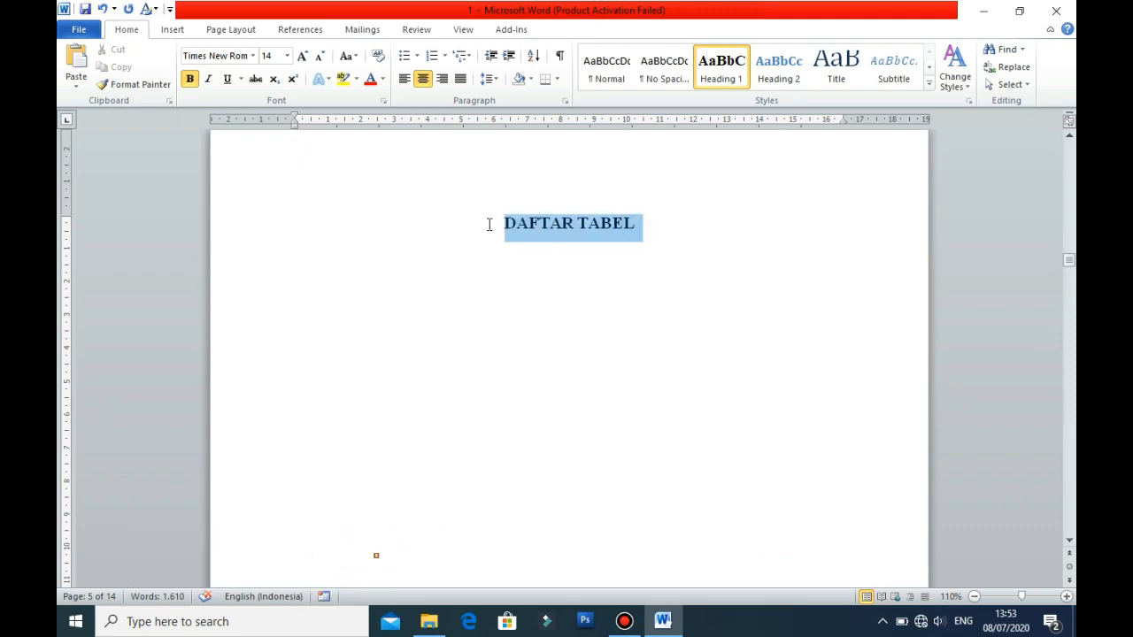
{"action": "left_click", "coordinate": [141, 84]}
{"action": "scroll", "coordinate": [549, 337], "scroll_direction": "down", "scroll_amount": 6}
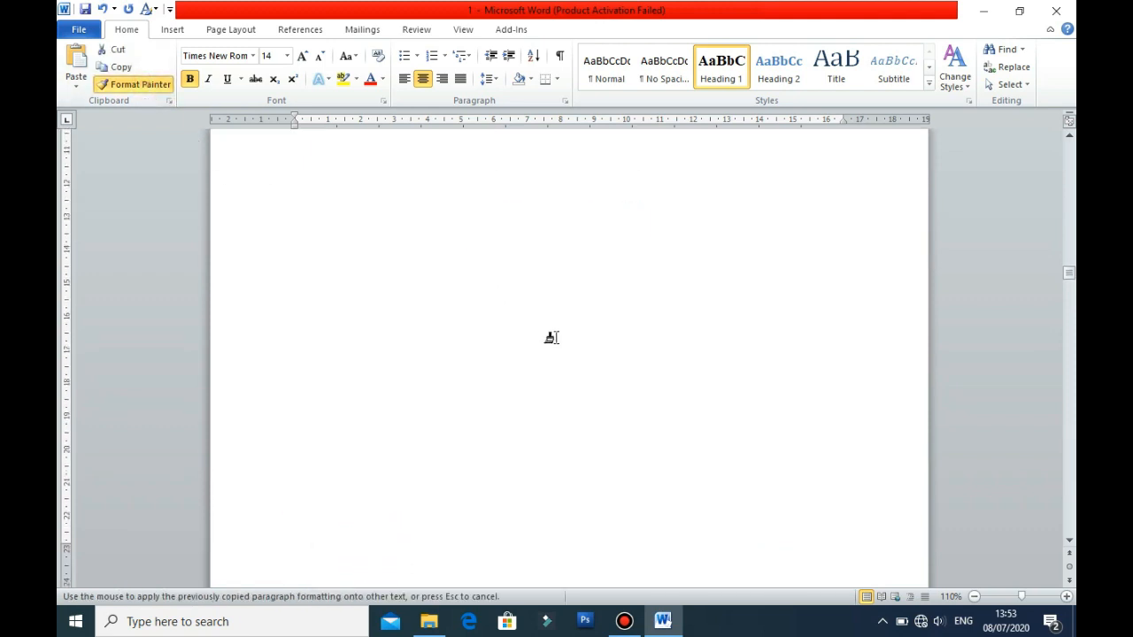
{"action": "scroll", "coordinate": [549, 338], "scroll_direction": "down", "scroll_amount": 3}
{"action": "left_click_drag", "start_coordinate": [540, 385], "coordinate": [630, 416]}
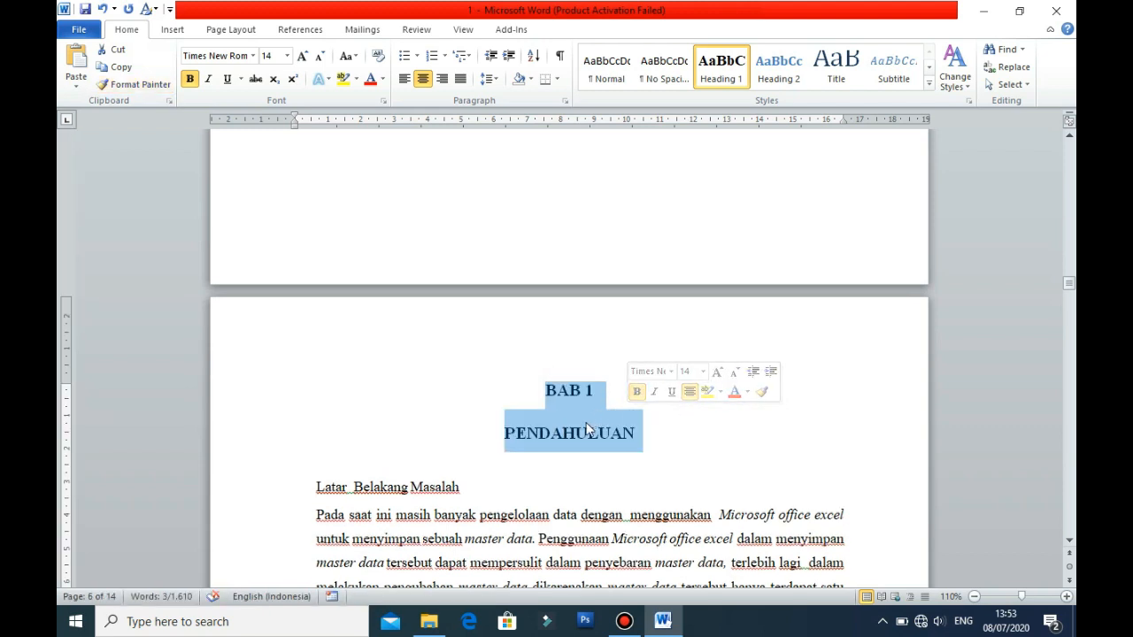
- With the Latar Belakang Masalah subheading as the current paragraph, change the Heading 2 style's font to Times New Roman
{"action": "scroll", "coordinate": [569, 466], "scroll_direction": "down", "scroll_amount": 5}
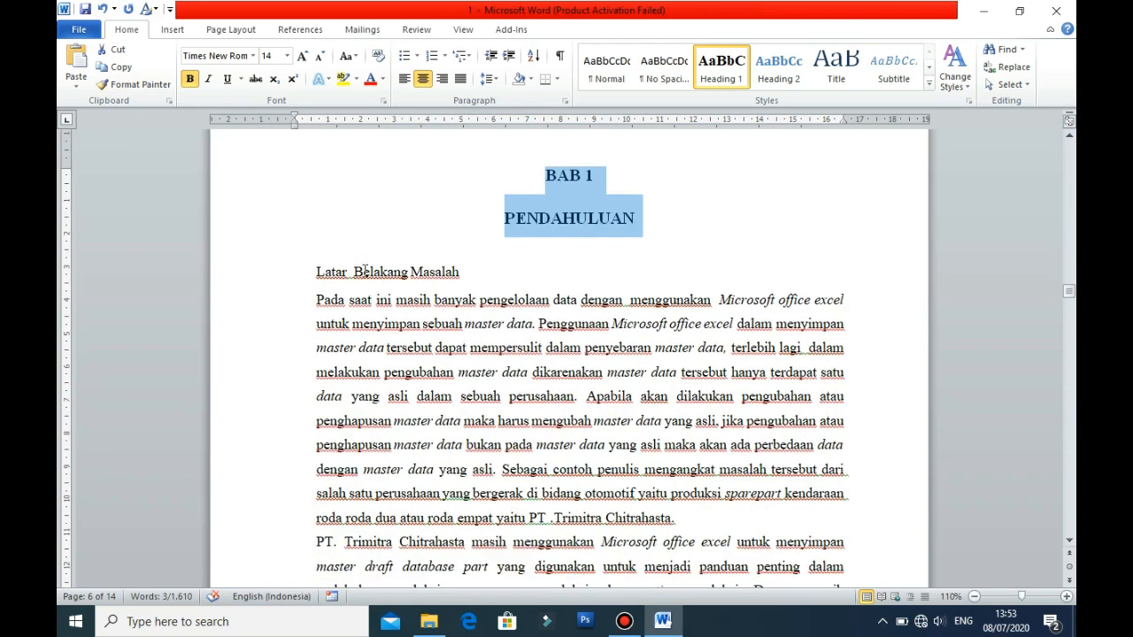
{"action": "left_click", "coordinate": [365, 271]}
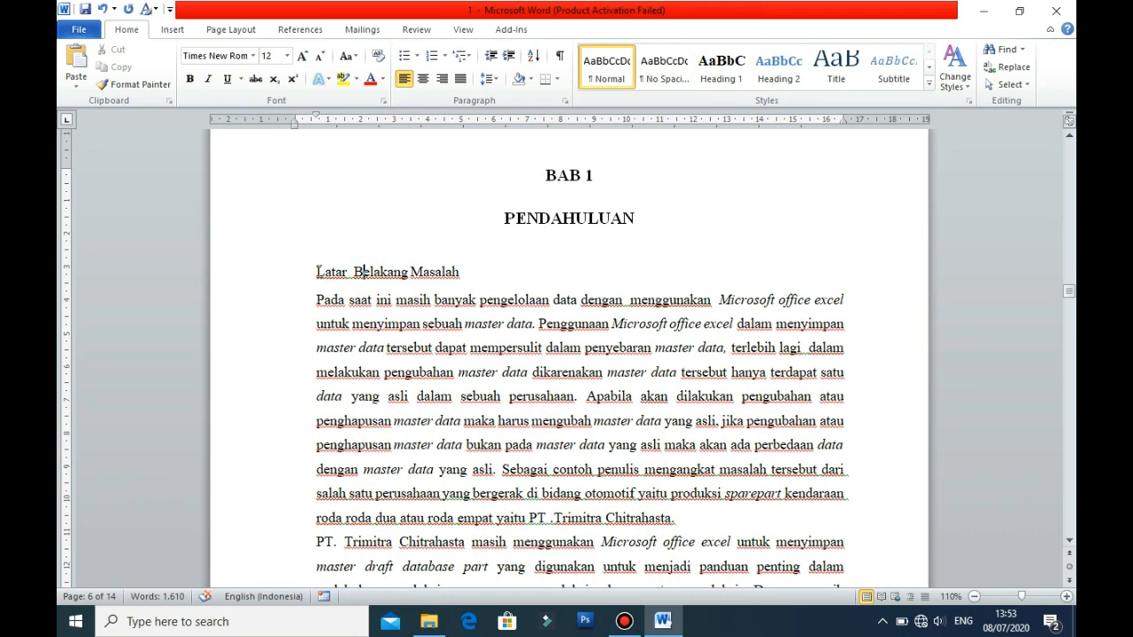
{"action": "left_click", "coordinate": [599, 184]}
{"action": "left_click", "coordinate": [390, 269]}
{"action": "left_click", "coordinate": [442, 272]}
{"action": "right_click", "coordinate": [770, 78]}
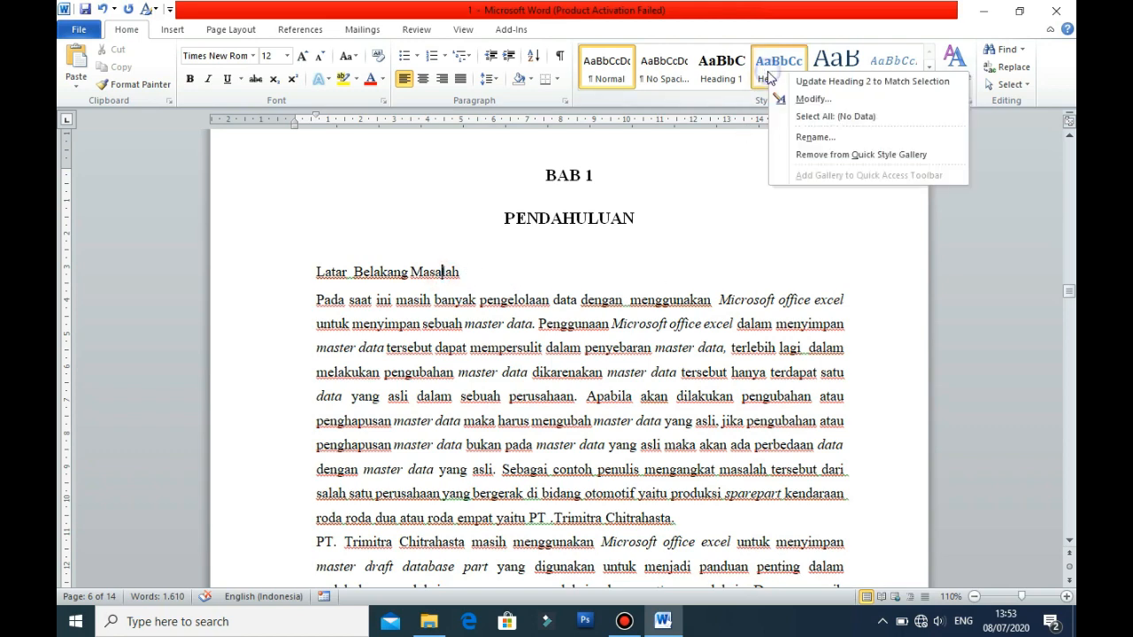
{"action": "left_click", "coordinate": [811, 98]}
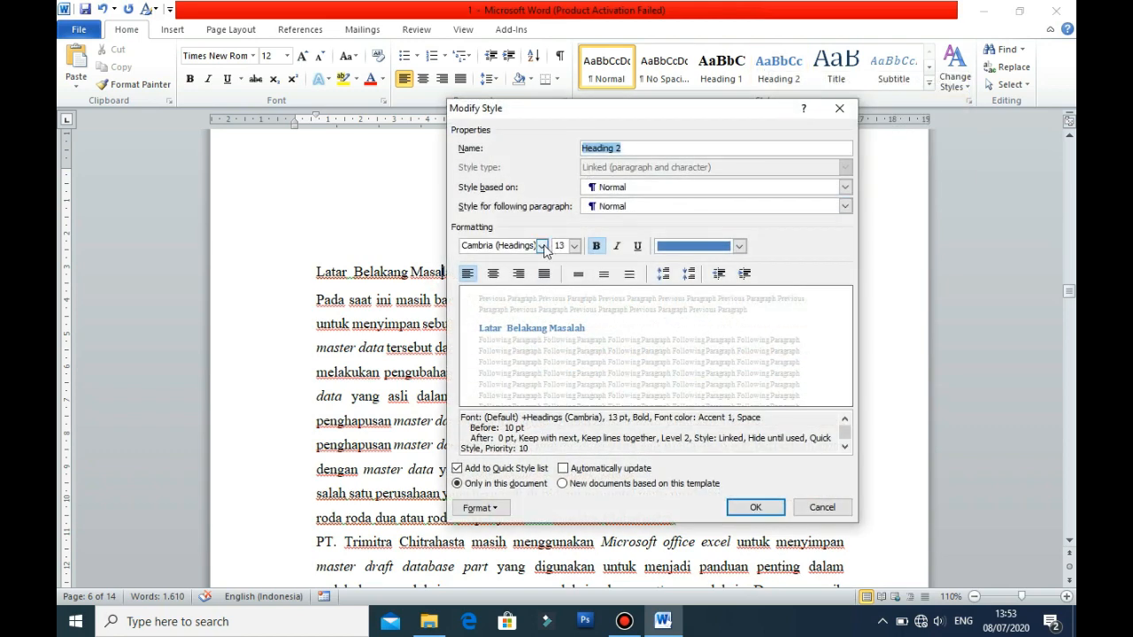
{"action": "left_click", "coordinate": [541, 246]}
{"action": "left_click", "coordinate": [571, 295]}
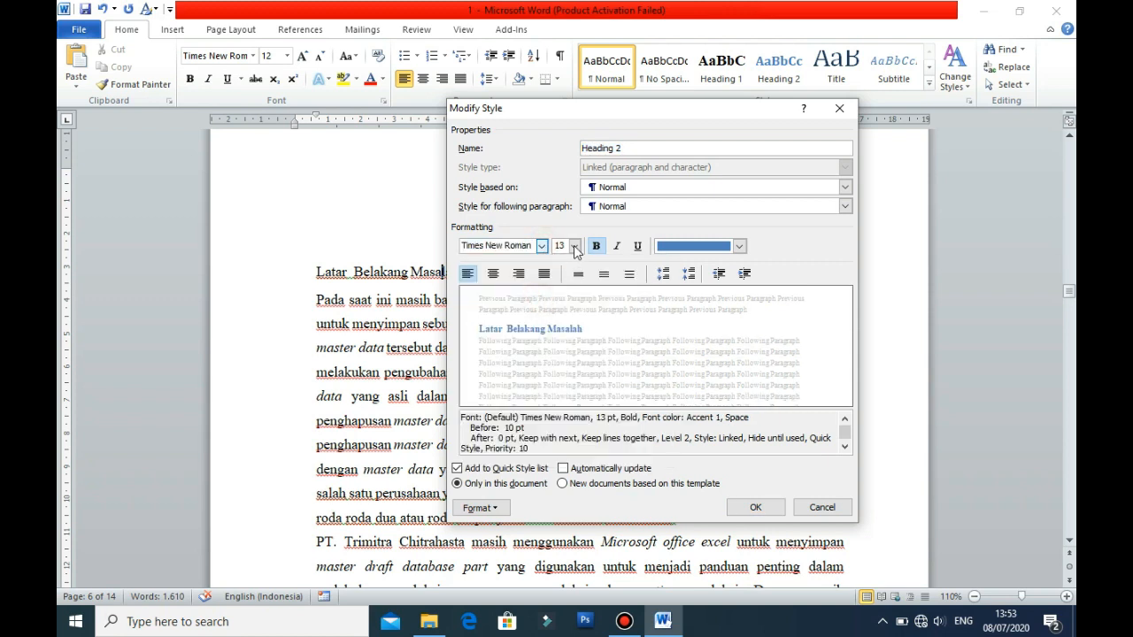
- Set the Heading 2 style's font size to 12 pt and its font color to Automatic
{"action": "left_click", "coordinate": [574, 247]}
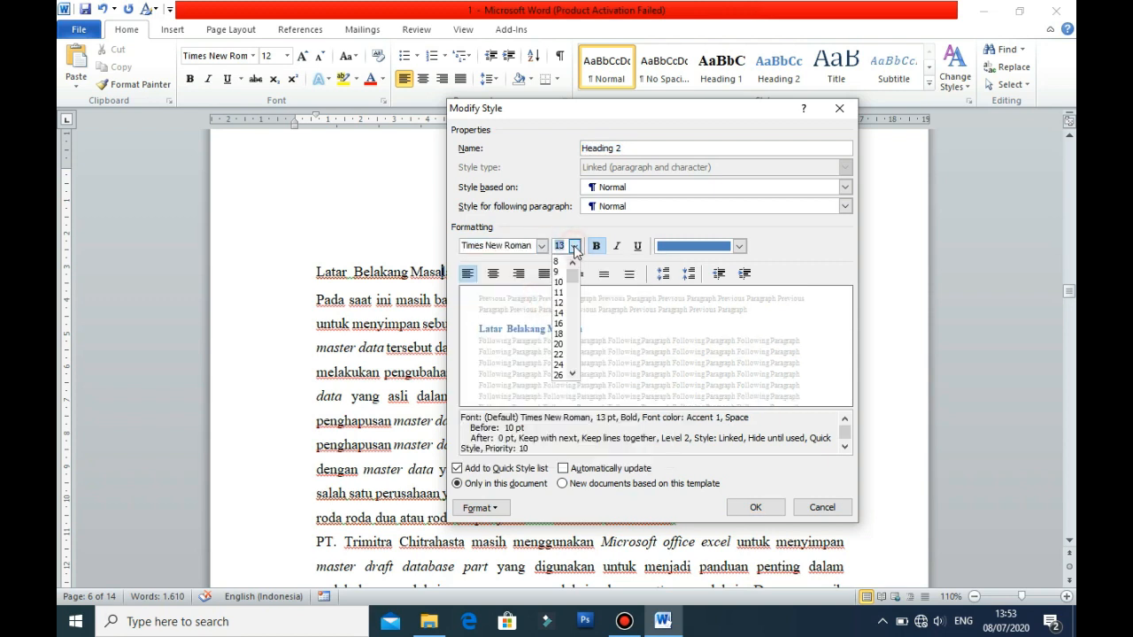
{"action": "left_click", "coordinate": [559, 303]}
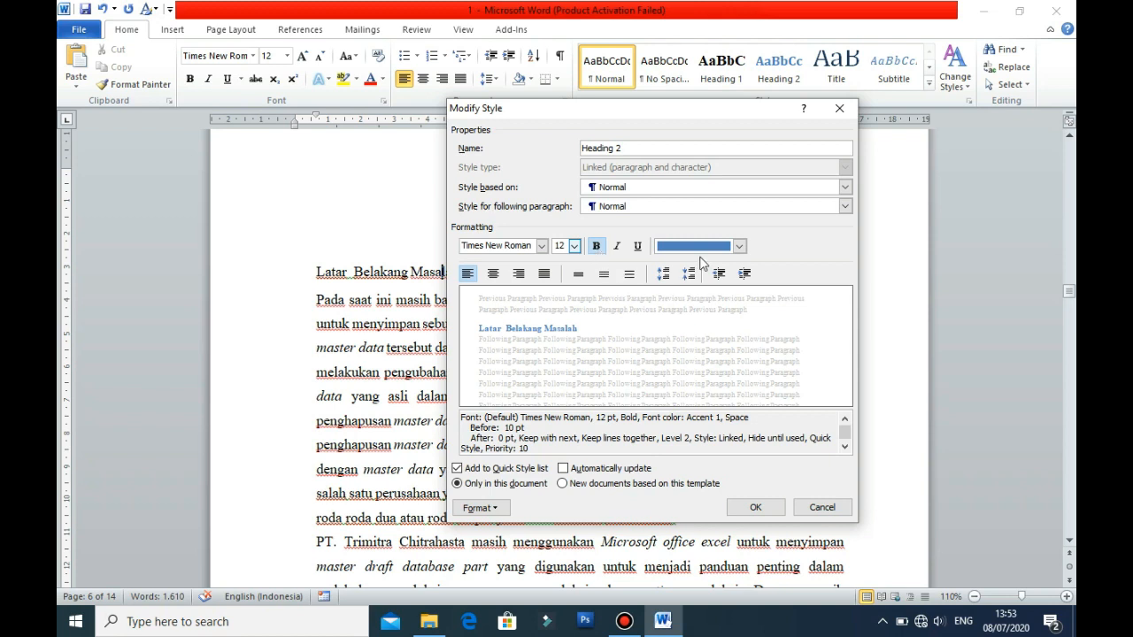
{"action": "left_click", "coordinate": [739, 246]}
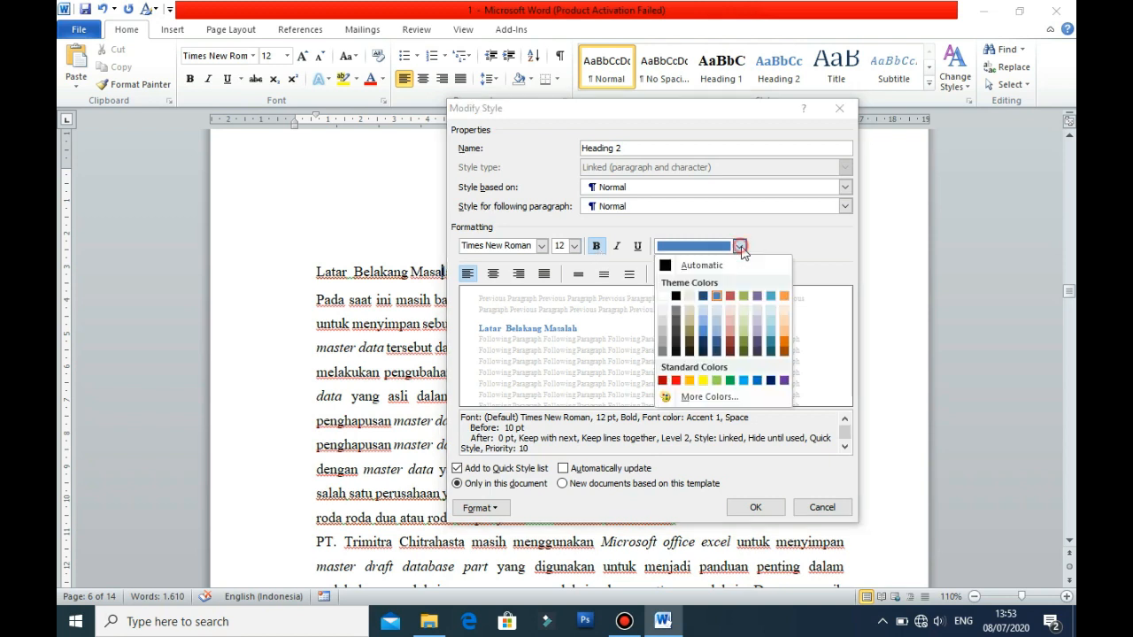
{"action": "left_click", "coordinate": [668, 268]}
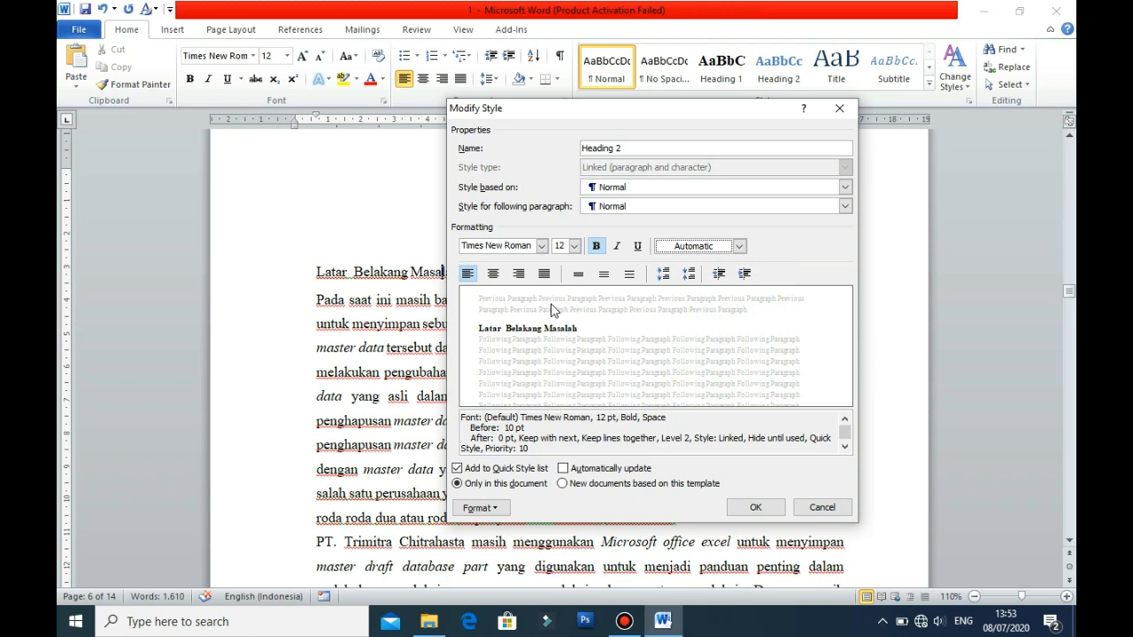
- Set the Heading 2 style to justified alignment with 1.5 line spacing and save the style changes
{"action": "left_click", "coordinate": [544, 273]}
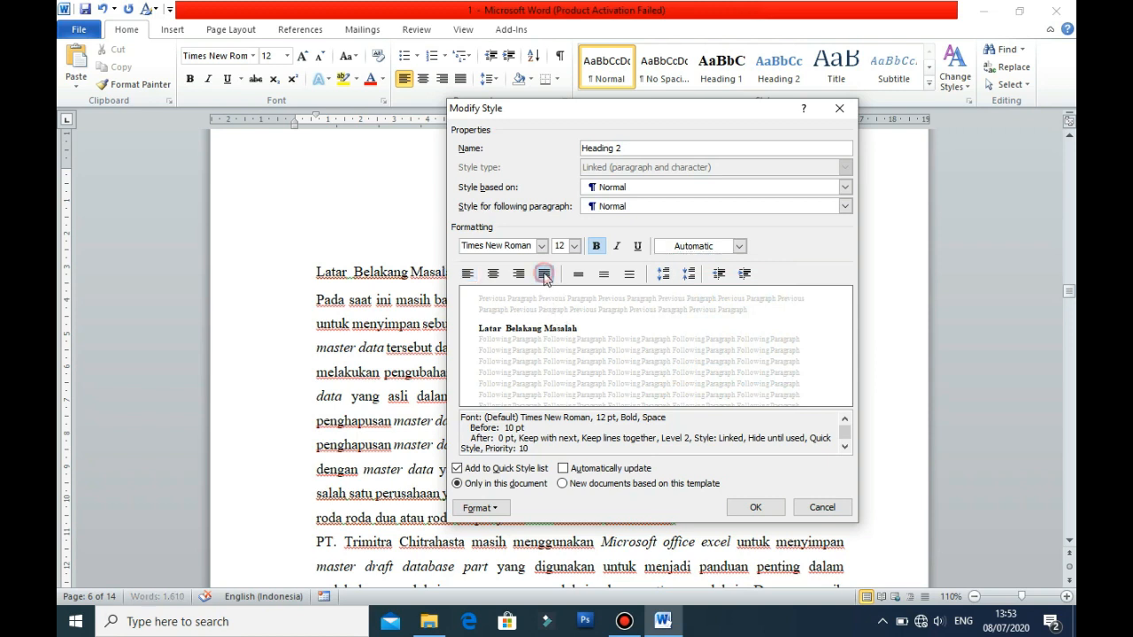
{"action": "left_click", "coordinate": [604, 276]}
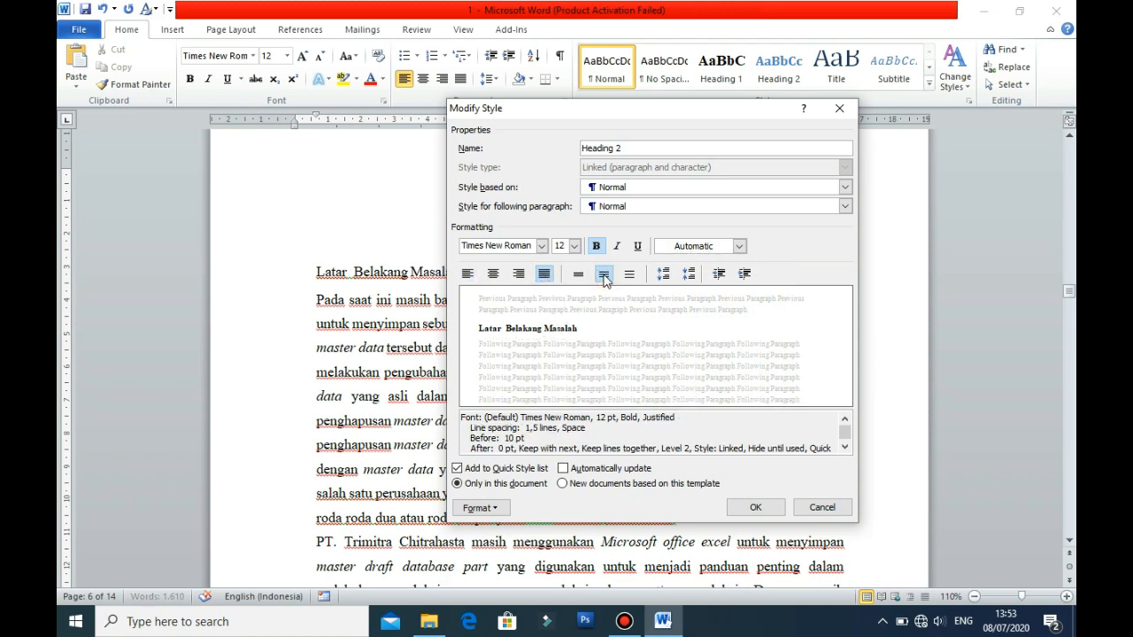
{"action": "left_click", "coordinate": [744, 507]}
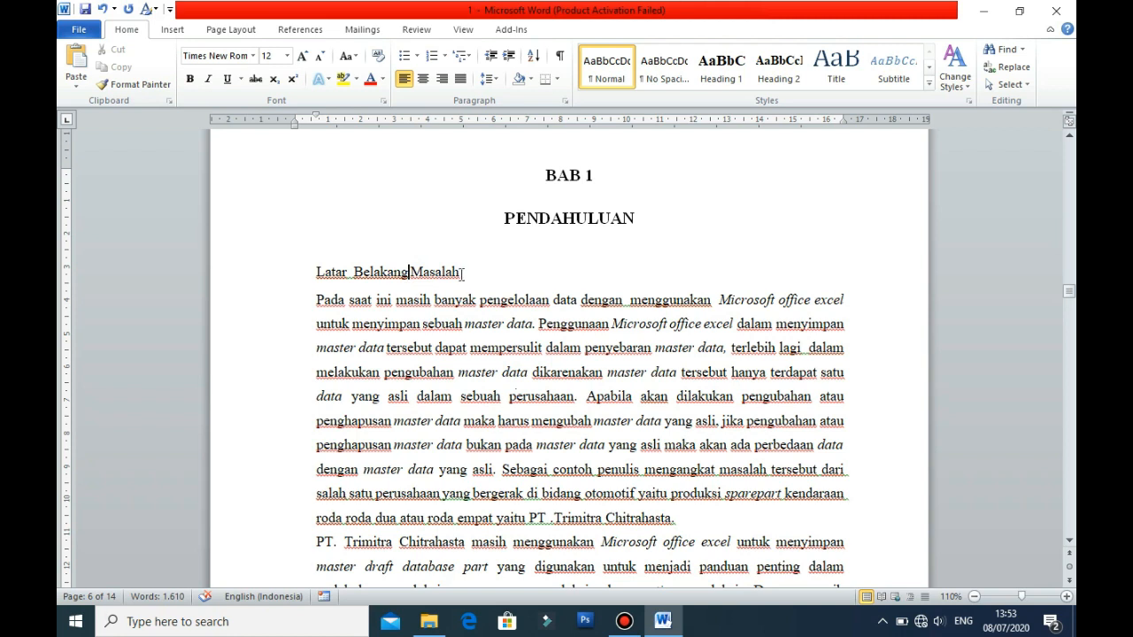
- Apply the Heading 2 style to the Latar Belakang Masalah subheading
{"action": "left_click_drag", "start_coordinate": [460, 273], "coordinate": [317, 273]}
{"action": "left_click", "coordinate": [401, 273]}
{"action": "left_click", "coordinate": [779, 66]}
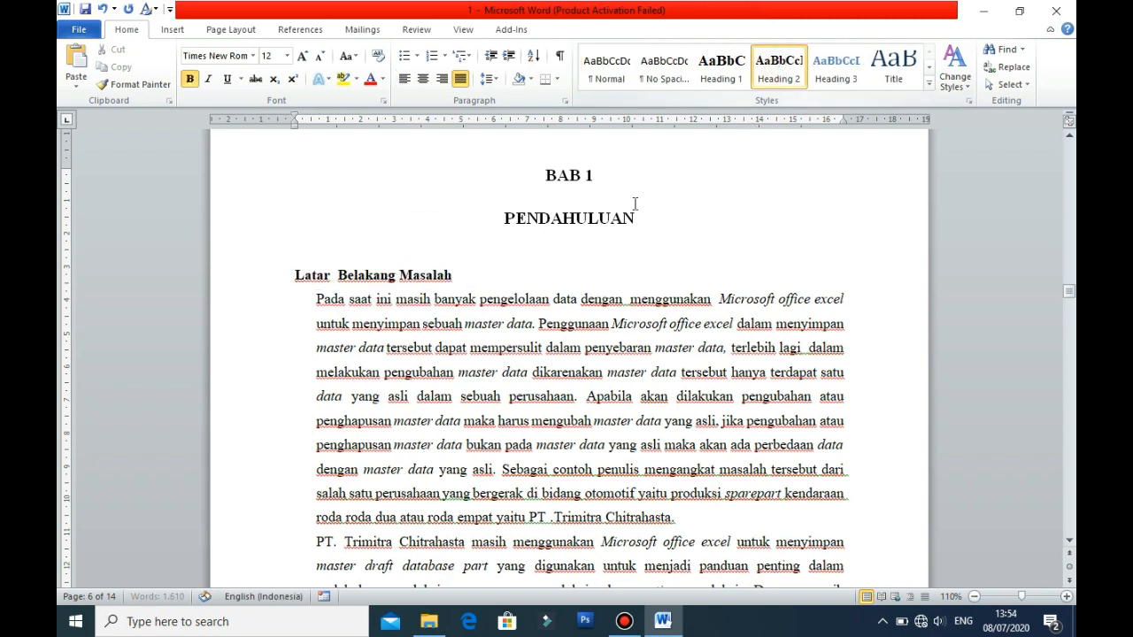
- Define a new number format for the Latar Belakang Masalah subheading, with a fixed "1." before the automatic number to give 1.1
{"action": "left_click", "coordinate": [296, 276]}
{"action": "left_click", "coordinate": [461, 55]}
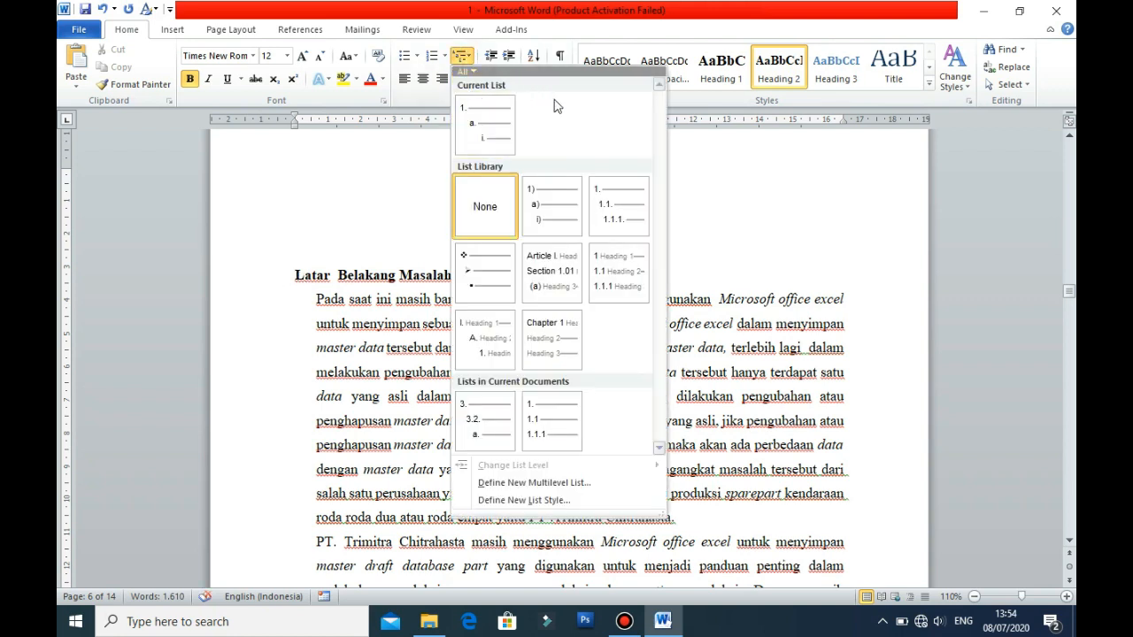
{"action": "left_click", "coordinate": [414, 188]}
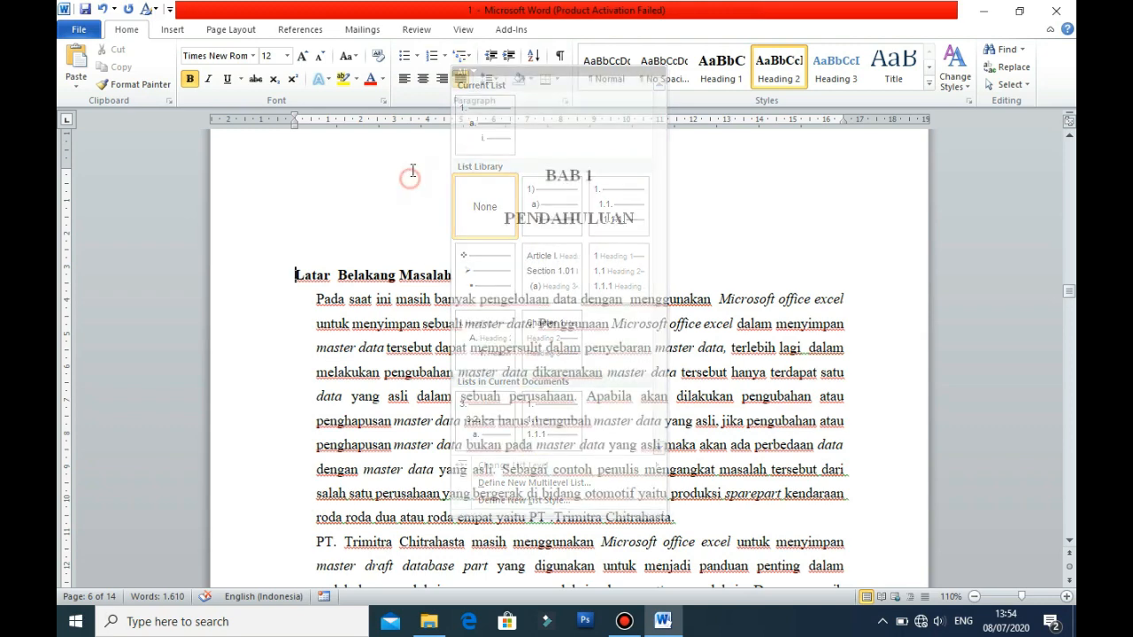
{"action": "left_click", "coordinate": [447, 56]}
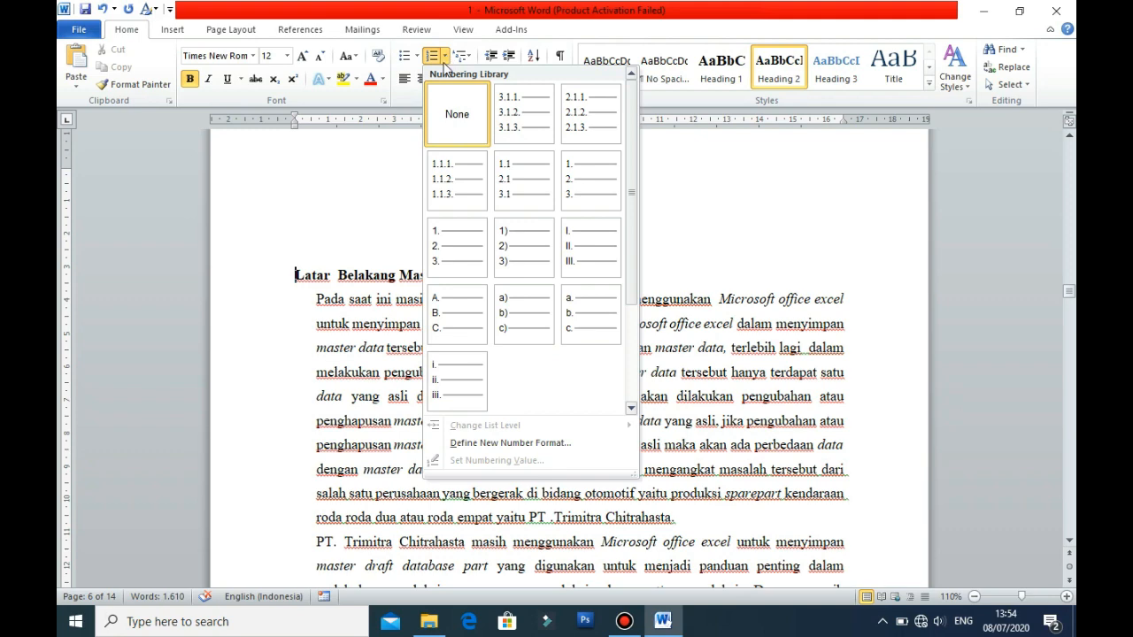
{"action": "left_click", "coordinate": [514, 443]}
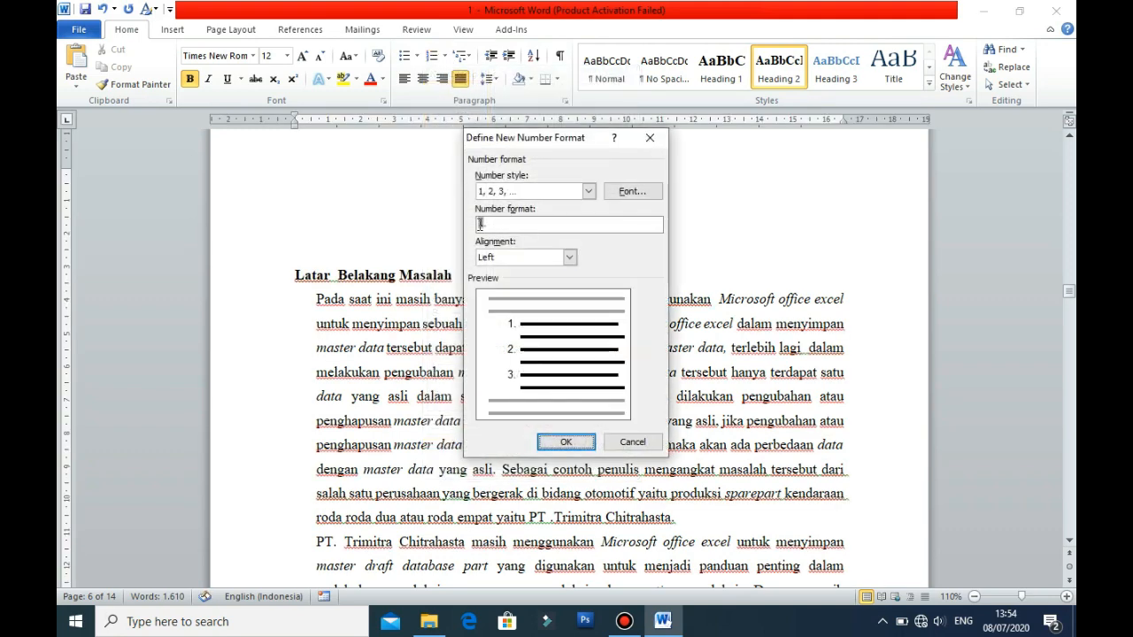
{"action": "left_click", "coordinate": [479, 224]}
{"action": "type", "text": "1"}
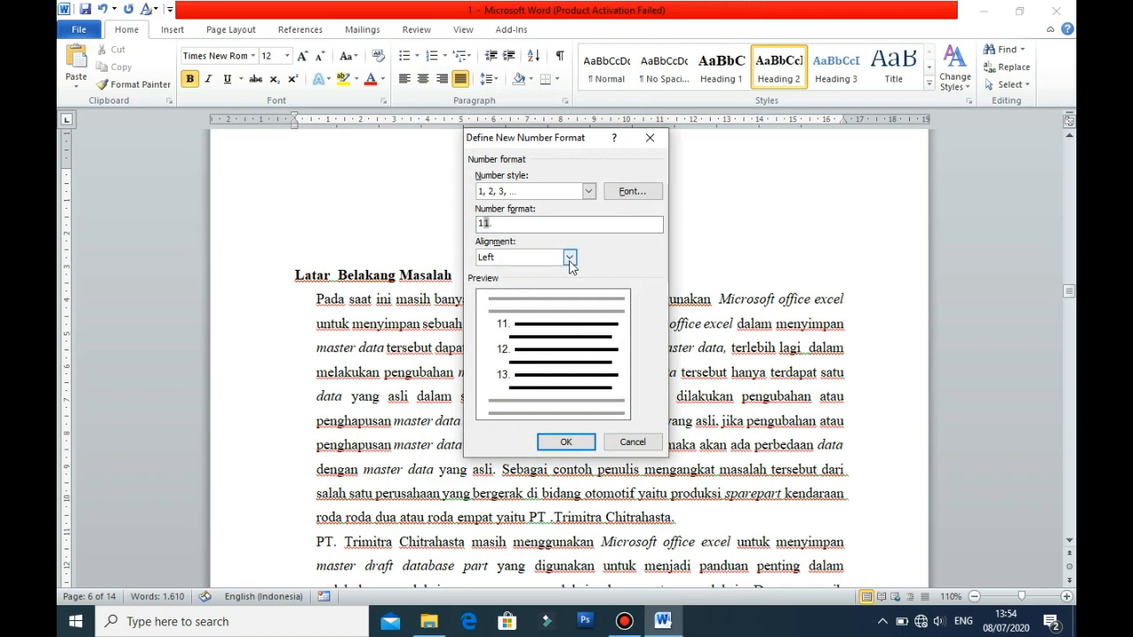
{"action": "type", "text": "."}
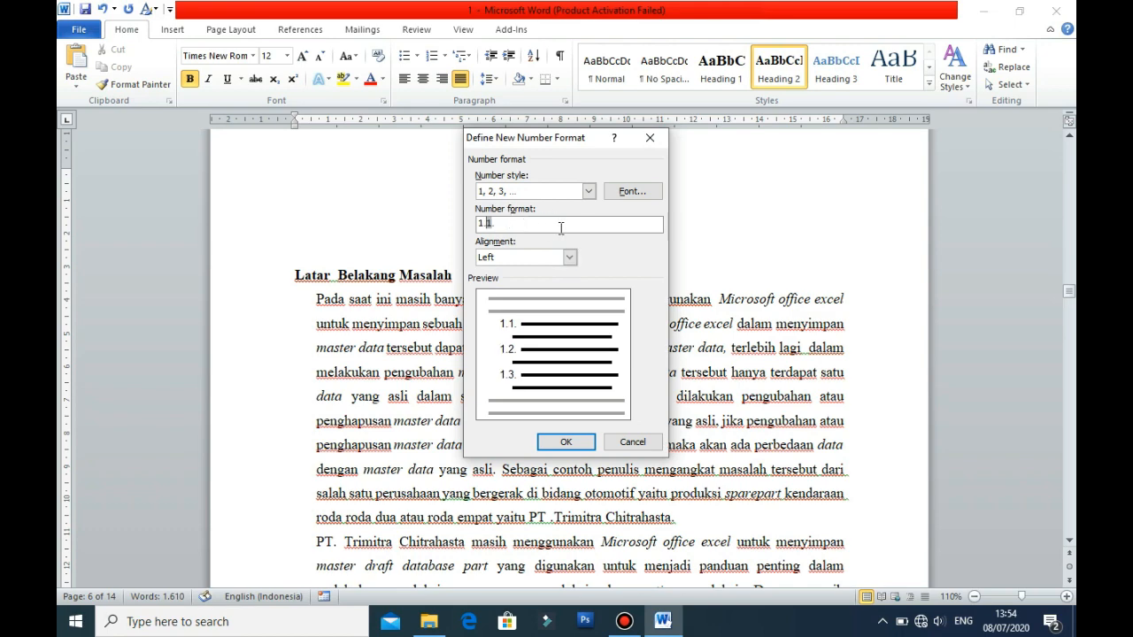
- Set the number format's font to Times New Roman, Regular, 12 pt and apply the numbering to the subheading
{"action": "left_click", "coordinate": [627, 192]}
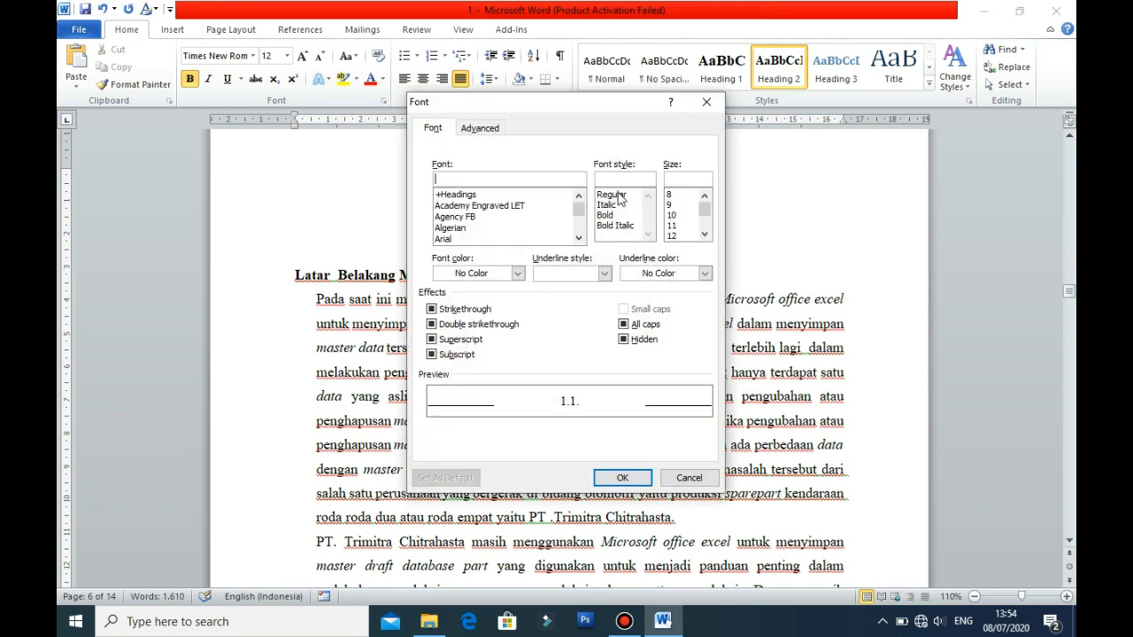
{"action": "type", "text": "time"}
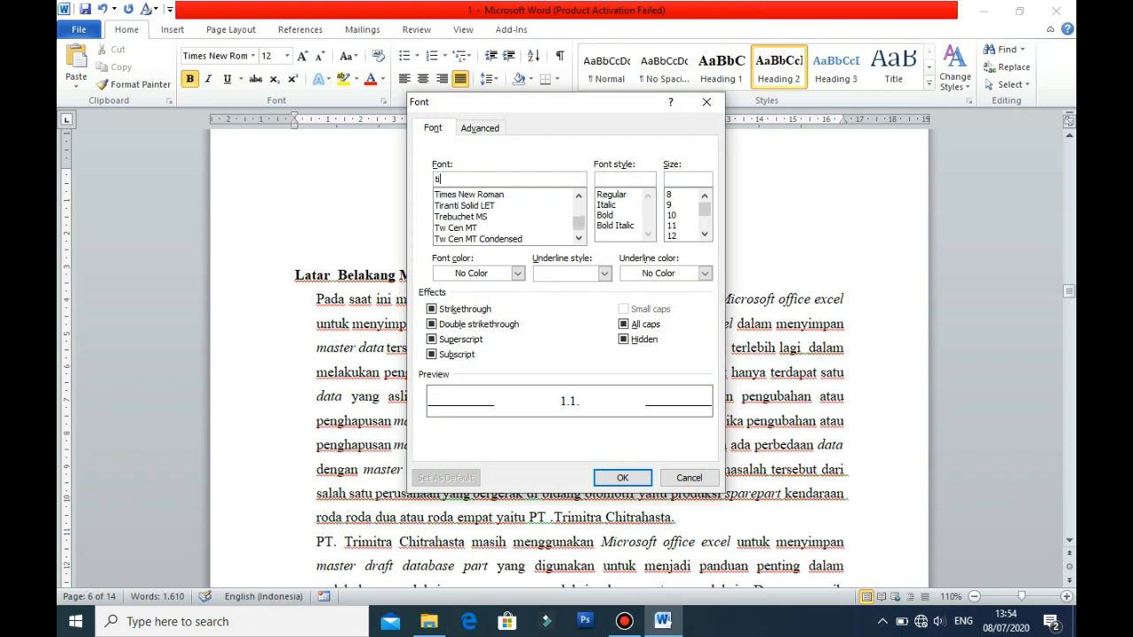
{"action": "left_click", "coordinate": [495, 196]}
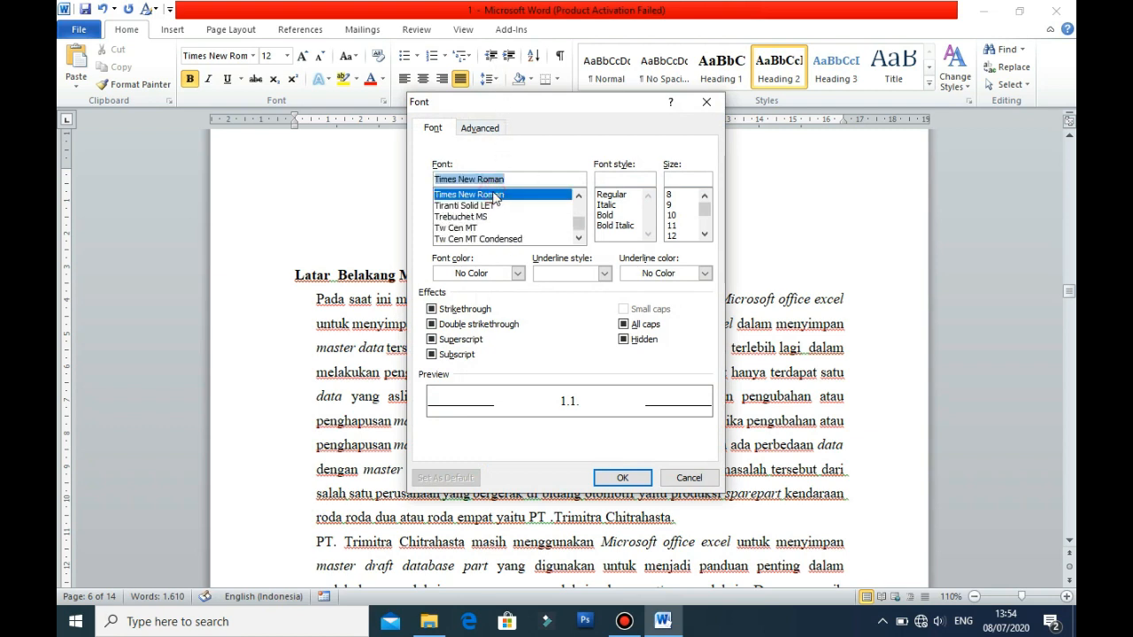
{"action": "left_click", "coordinate": [609, 196]}
{"action": "left_click", "coordinate": [672, 238]}
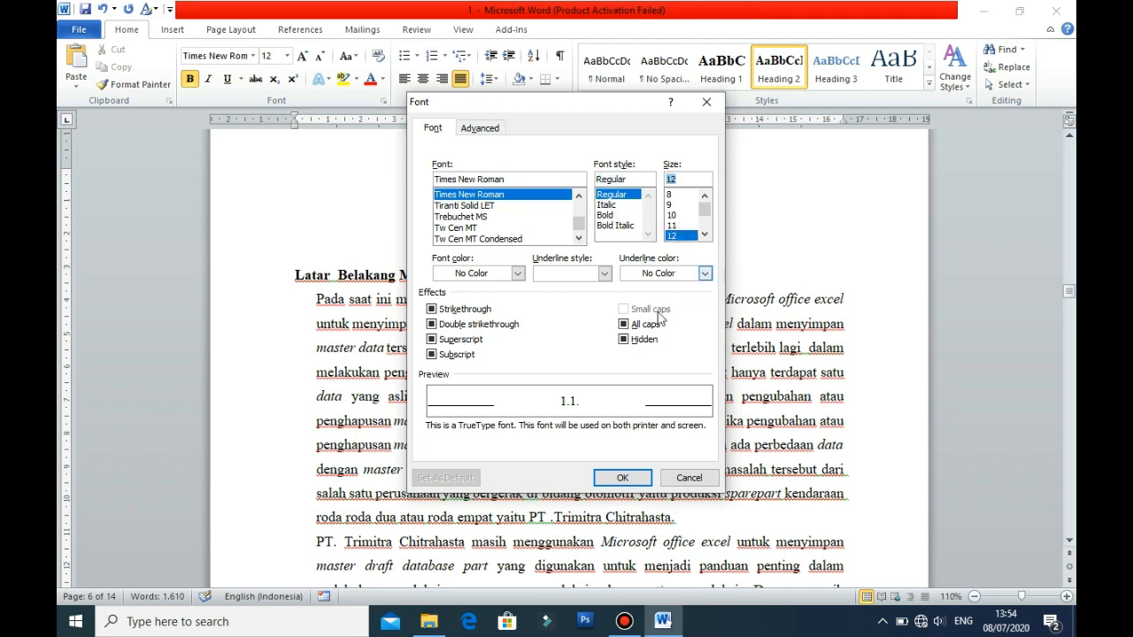
{"action": "left_click", "coordinate": [620, 478]}
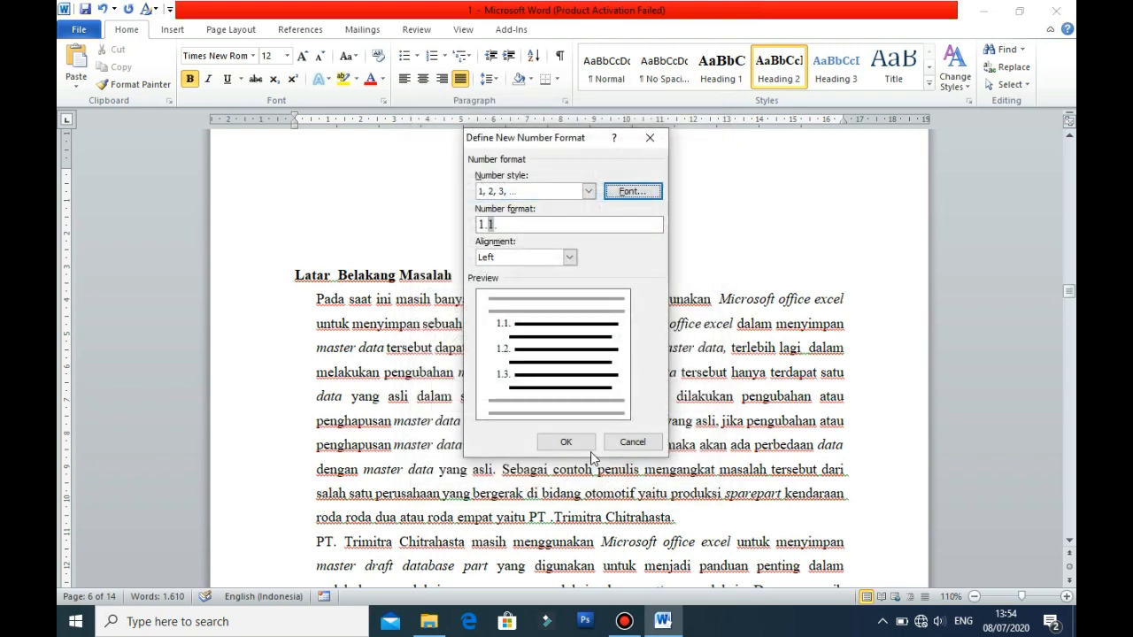
{"action": "left_click", "coordinate": [577, 439]}
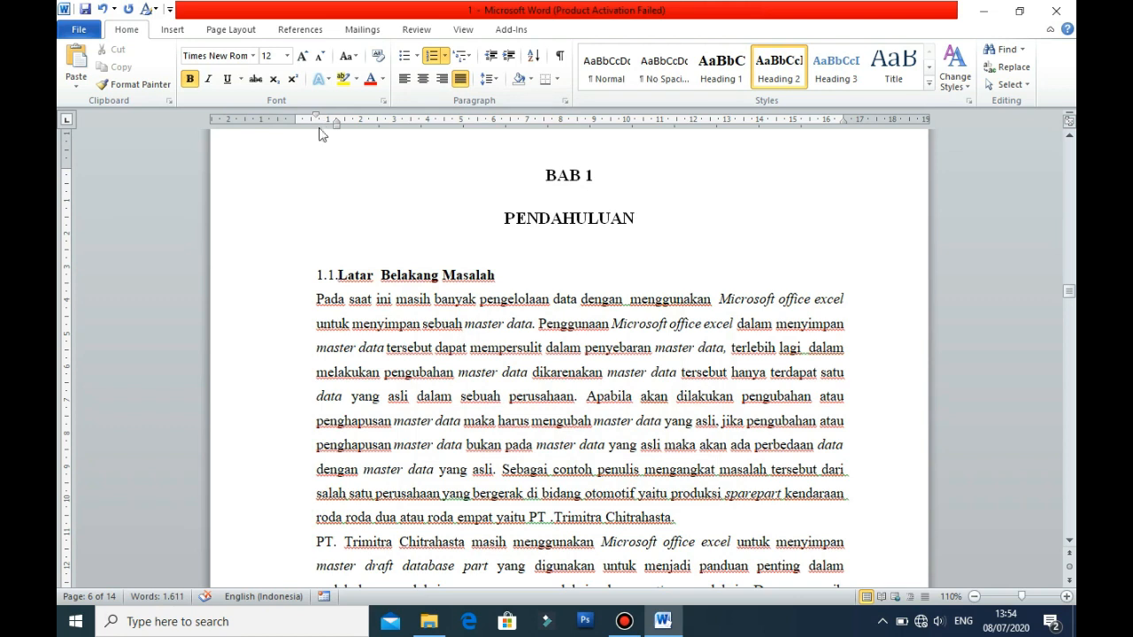
- Make the subheading's 1.1. number bold through its number format and move the first-line indent to the 0 cm margin
{"action": "left_click", "coordinate": [326, 275]}
{"action": "left_click", "coordinate": [447, 57]}
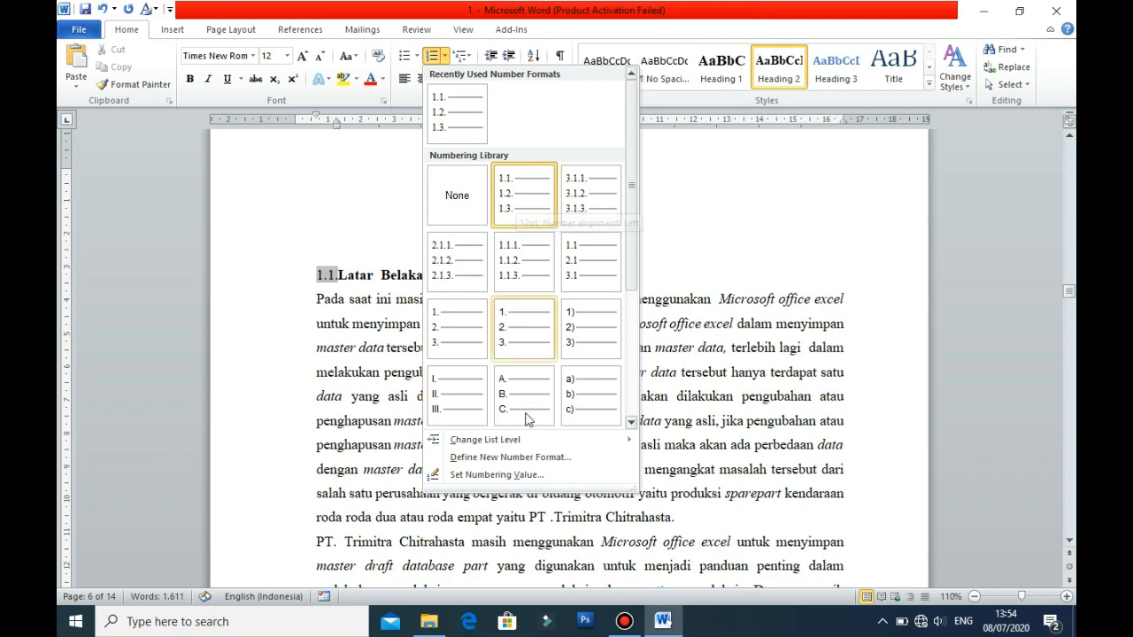
{"action": "left_click", "coordinate": [526, 458]}
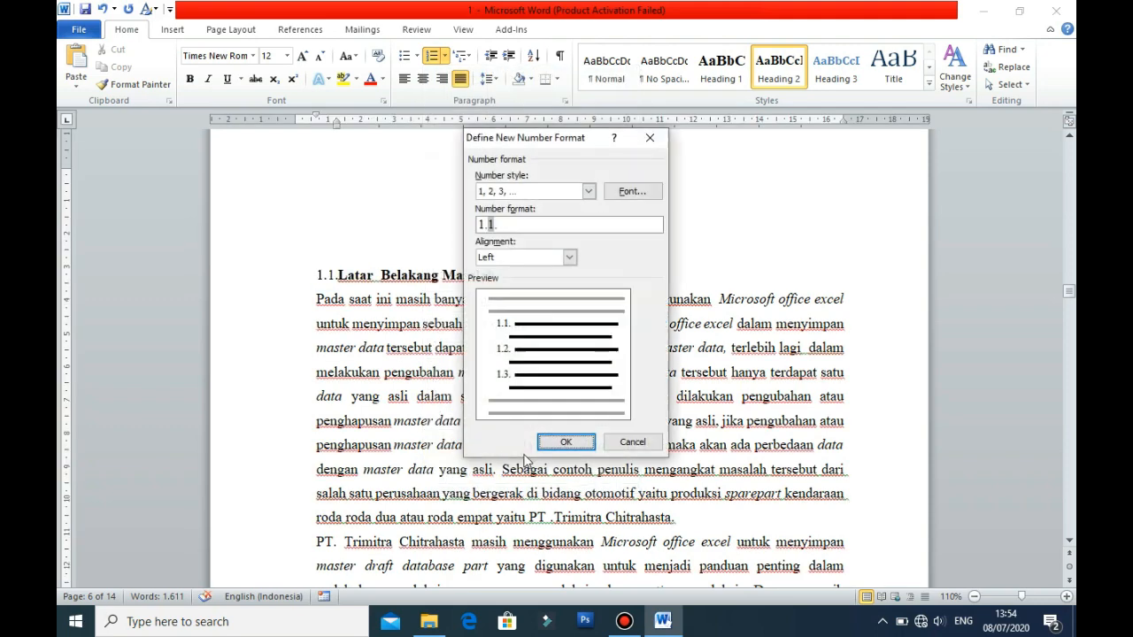
{"action": "left_click", "coordinate": [632, 191]}
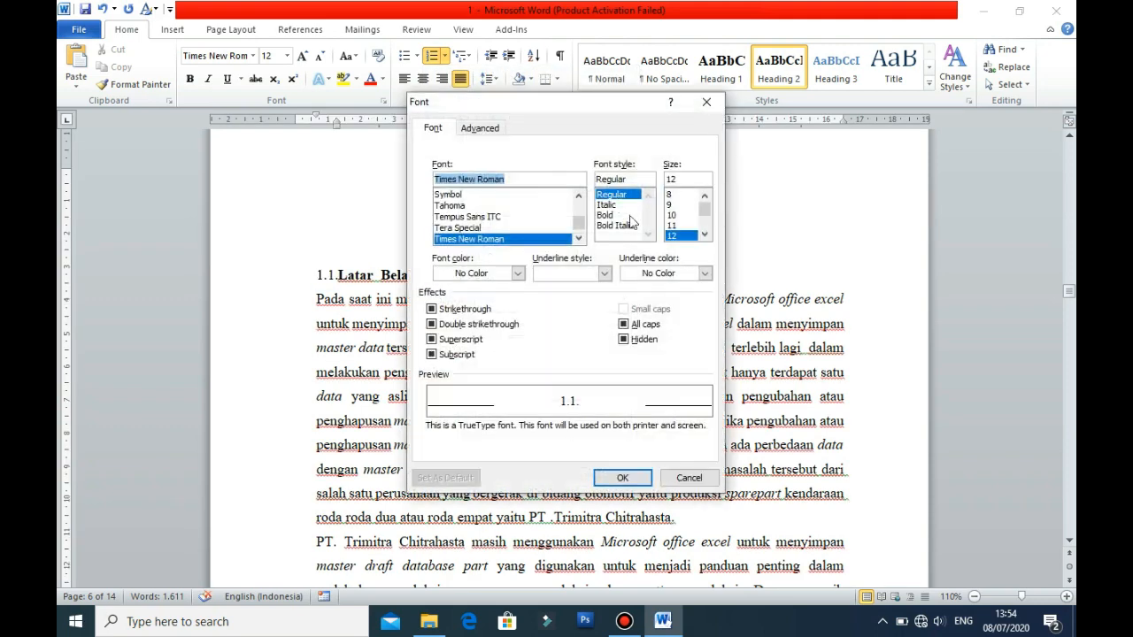
{"action": "left_click", "coordinate": [607, 216]}
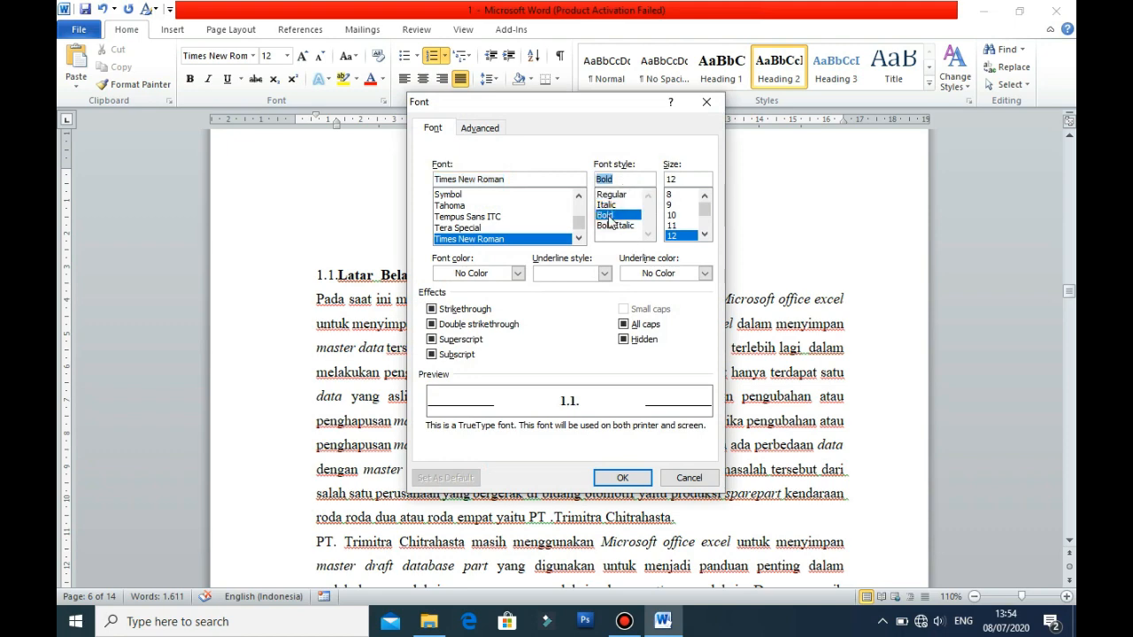
{"action": "left_click", "coordinate": [622, 477]}
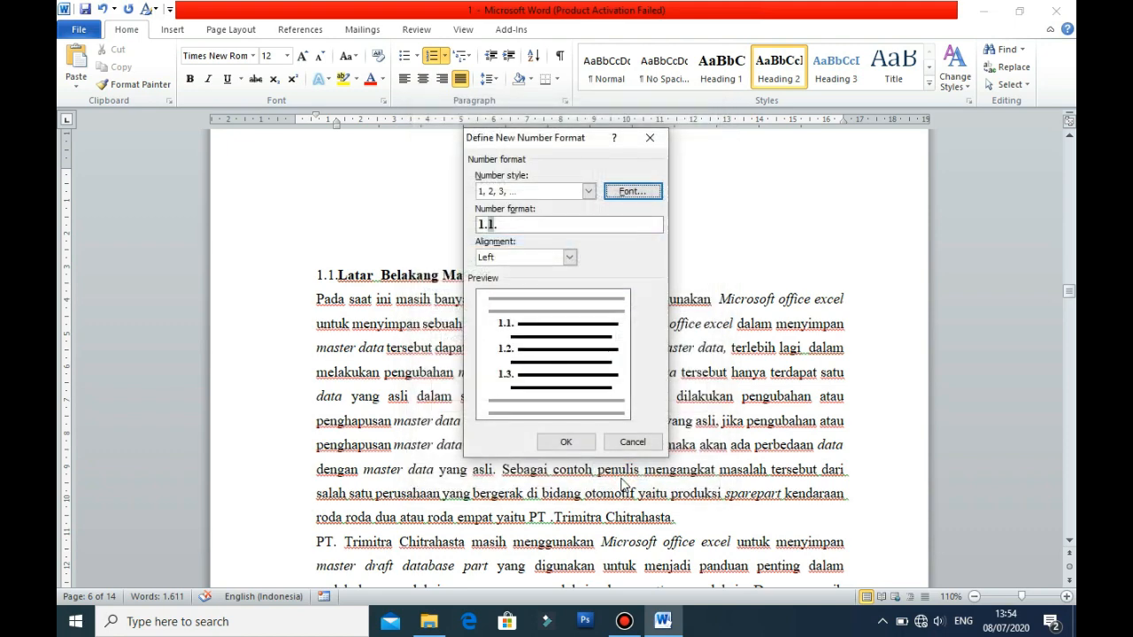
{"action": "left_click", "coordinate": [563, 442]}
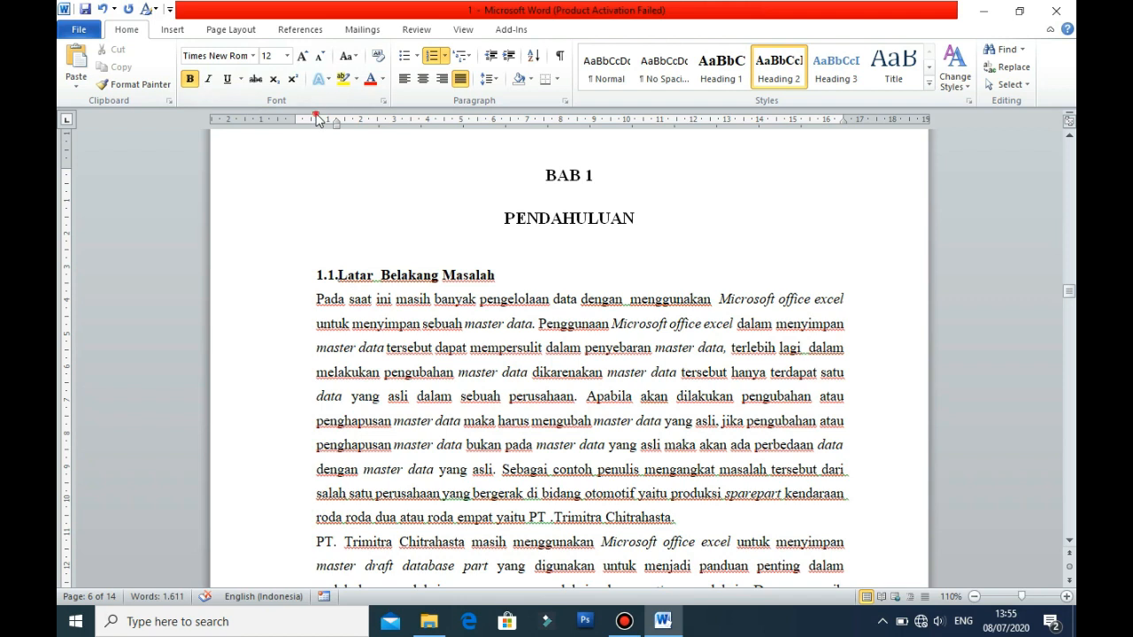
{"action": "left_click_drag", "start_coordinate": [317, 120], "coordinate": [298, 124]}
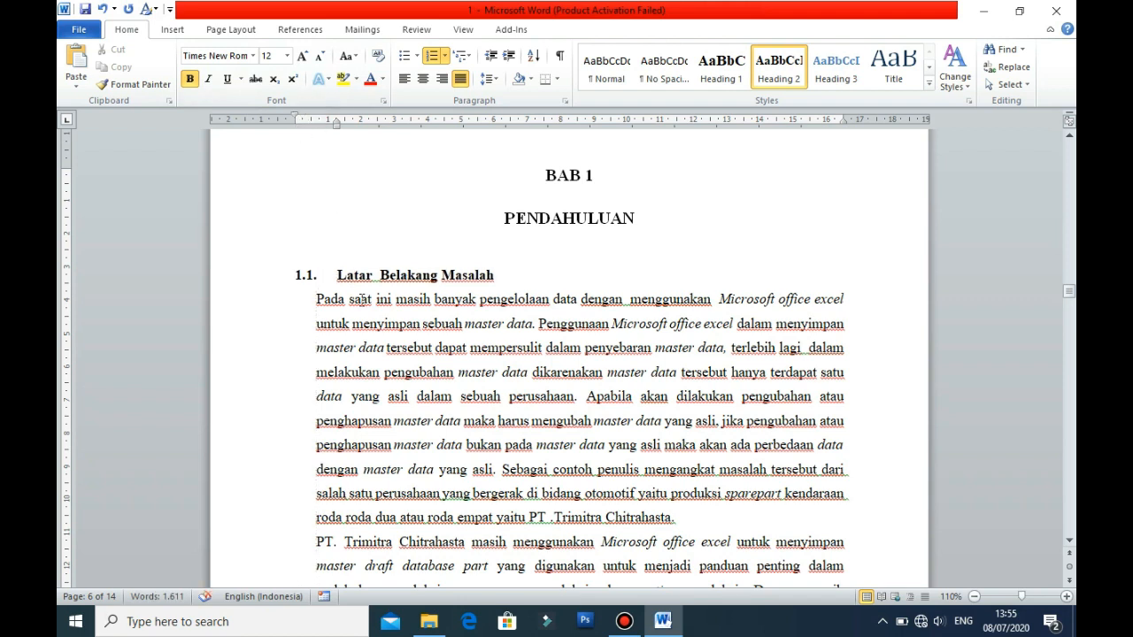
- Create a new style named P1 from the first body paragraph under Latar Belakang Masalah
{"action": "scroll", "coordinate": [360, 299], "scroll_direction": "down", "scroll_amount": 2}
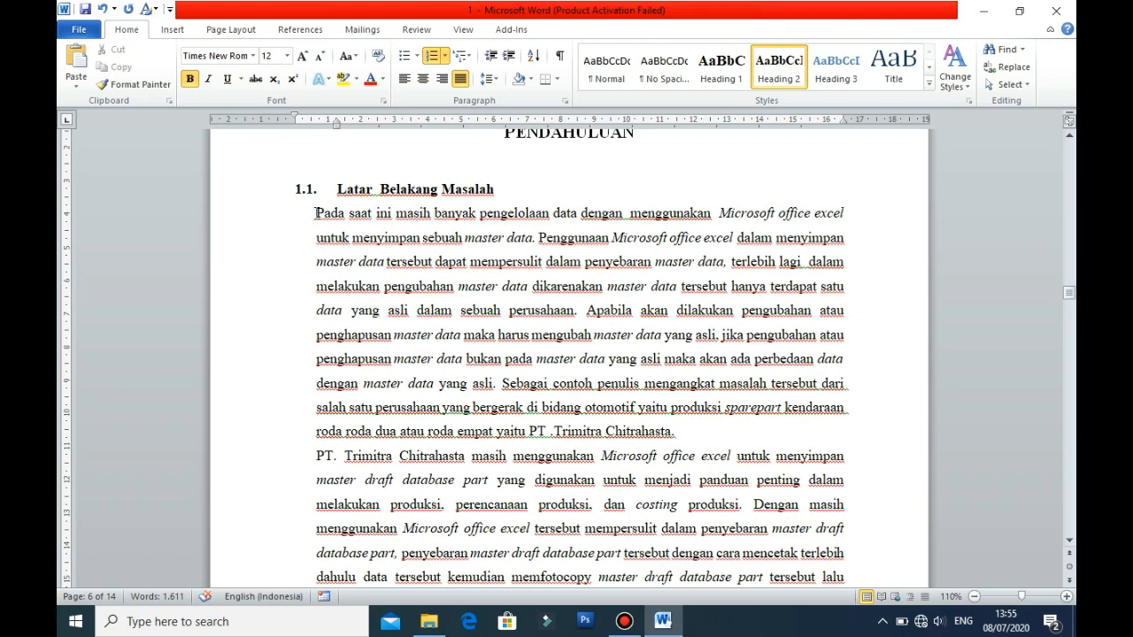
{"action": "left_click_drag", "start_coordinate": [316, 212], "coordinate": [686, 432]}
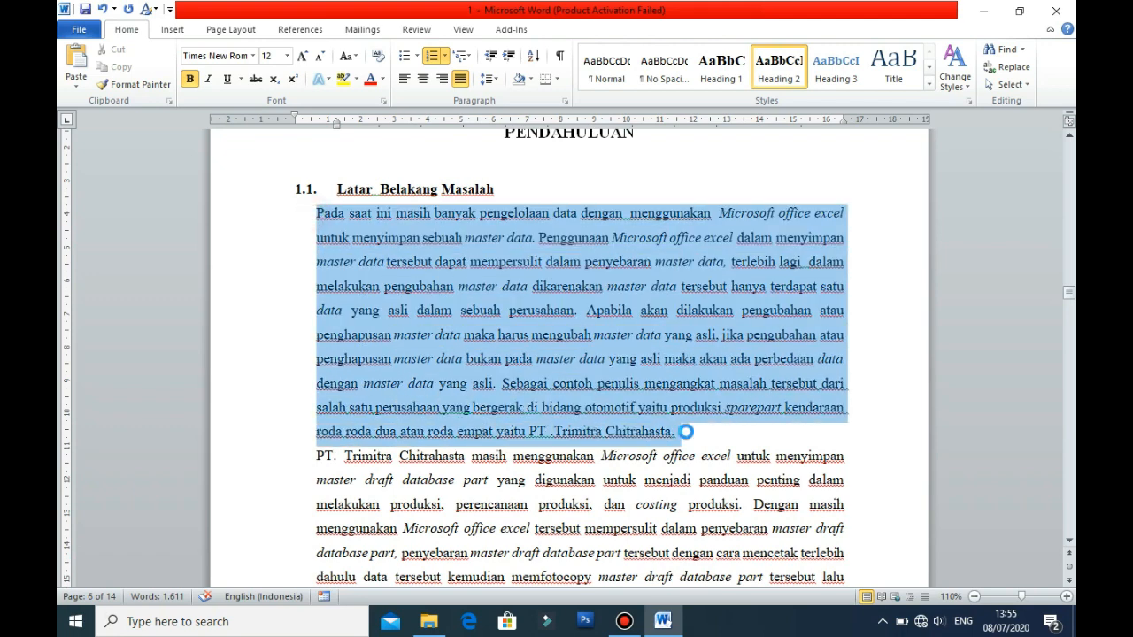
{"action": "left_click", "coordinate": [930, 83]}
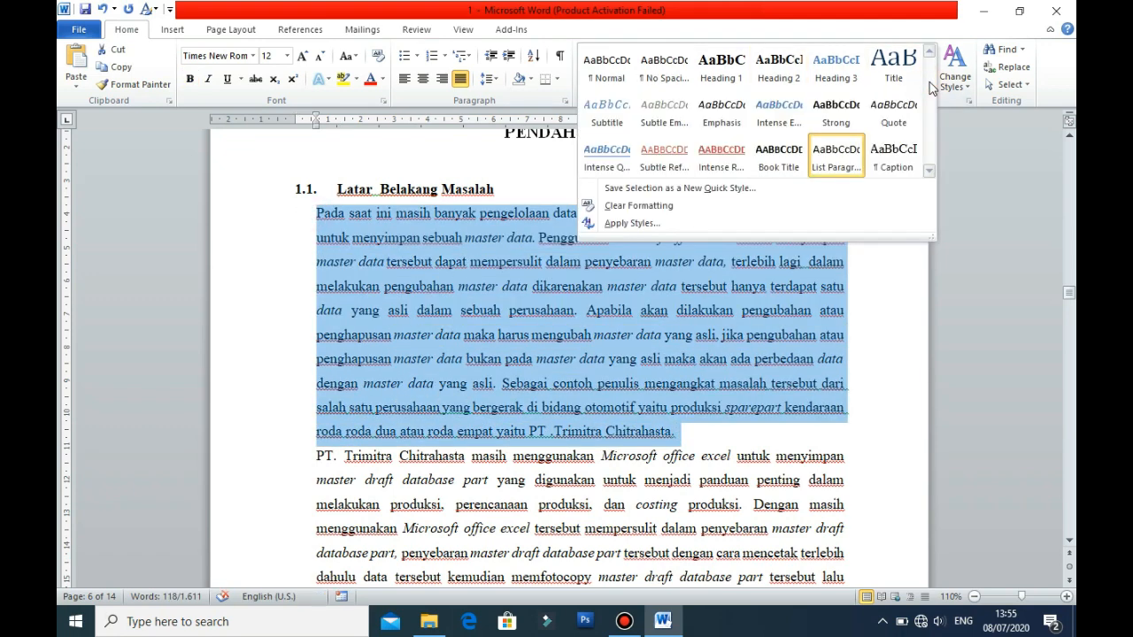
{"action": "left_click", "coordinate": [633, 224]}
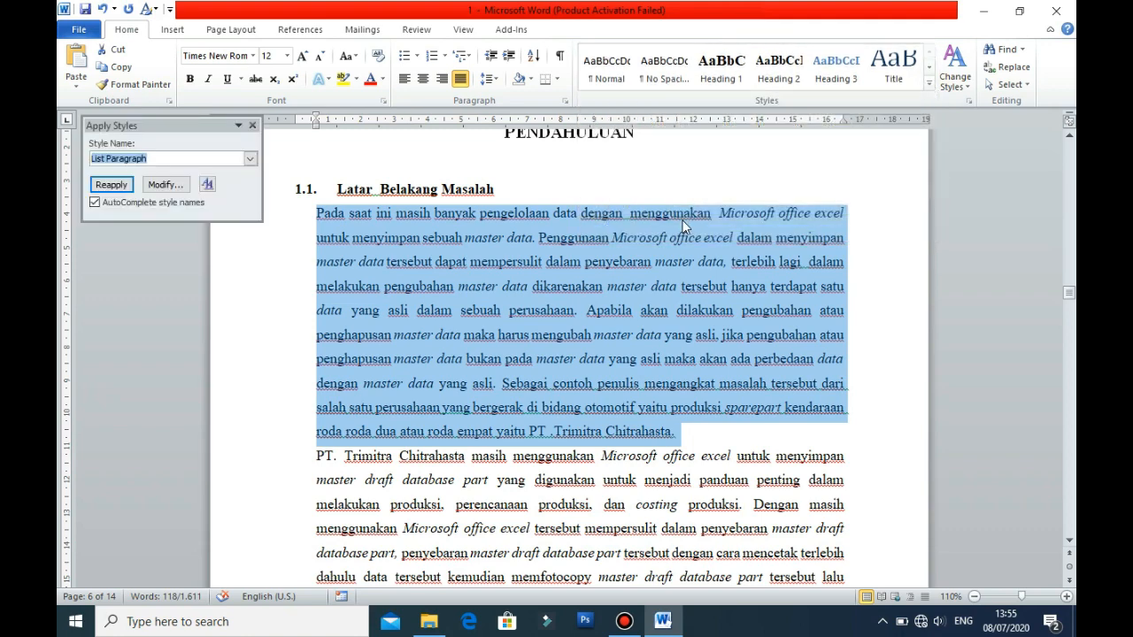
{"action": "type", "text": "P"}
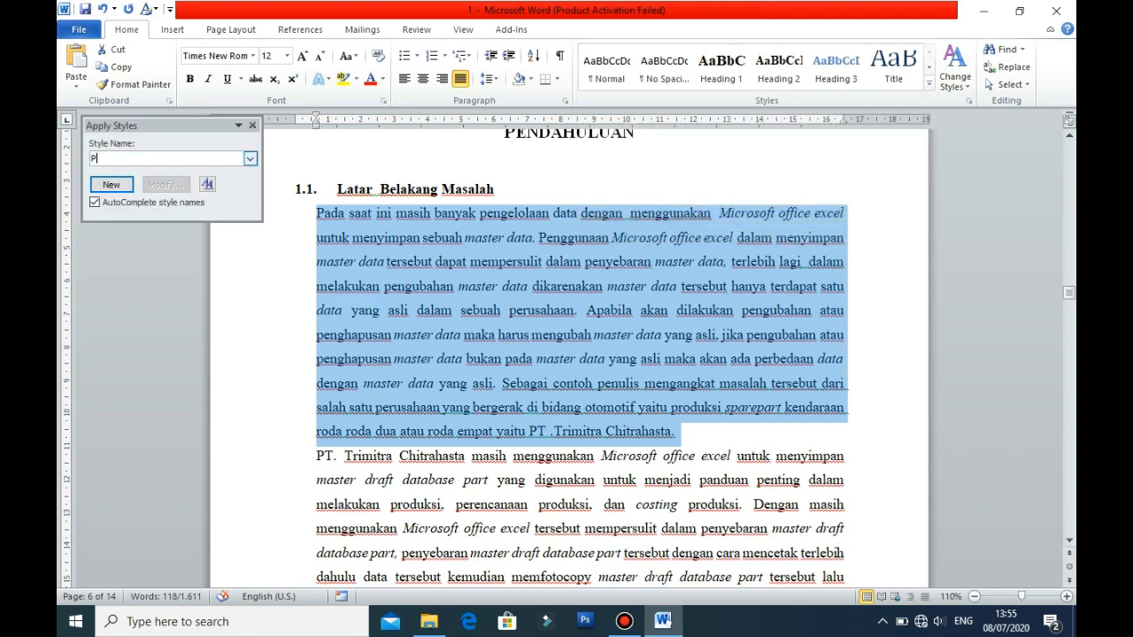
{"action": "type", "text": "1"}
{"action": "left_click", "coordinate": [109, 185]}
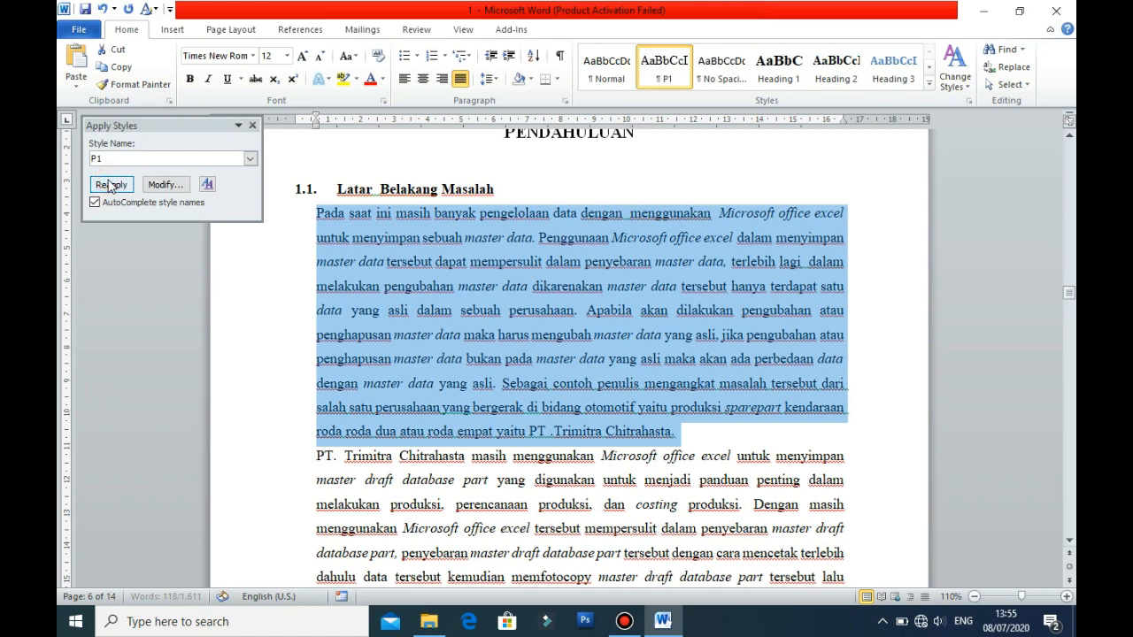
- Modify the P1 style's paragraph settings, setting the left indentation to 0 cm
{"action": "right_click", "coordinate": [669, 81]}
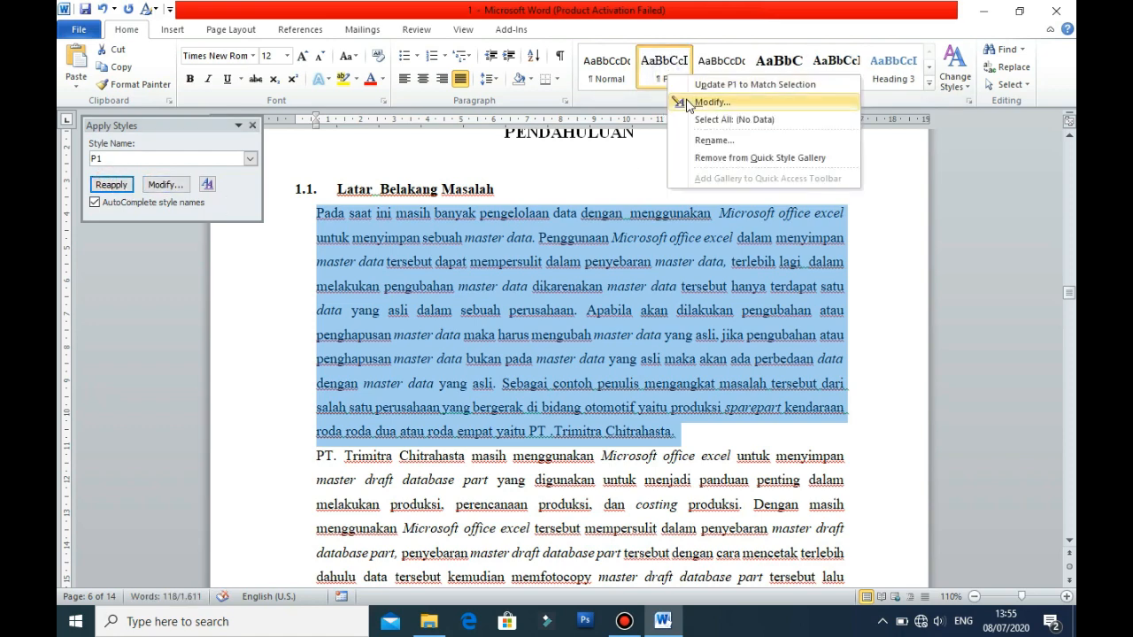
{"action": "left_click", "coordinate": [688, 104]}
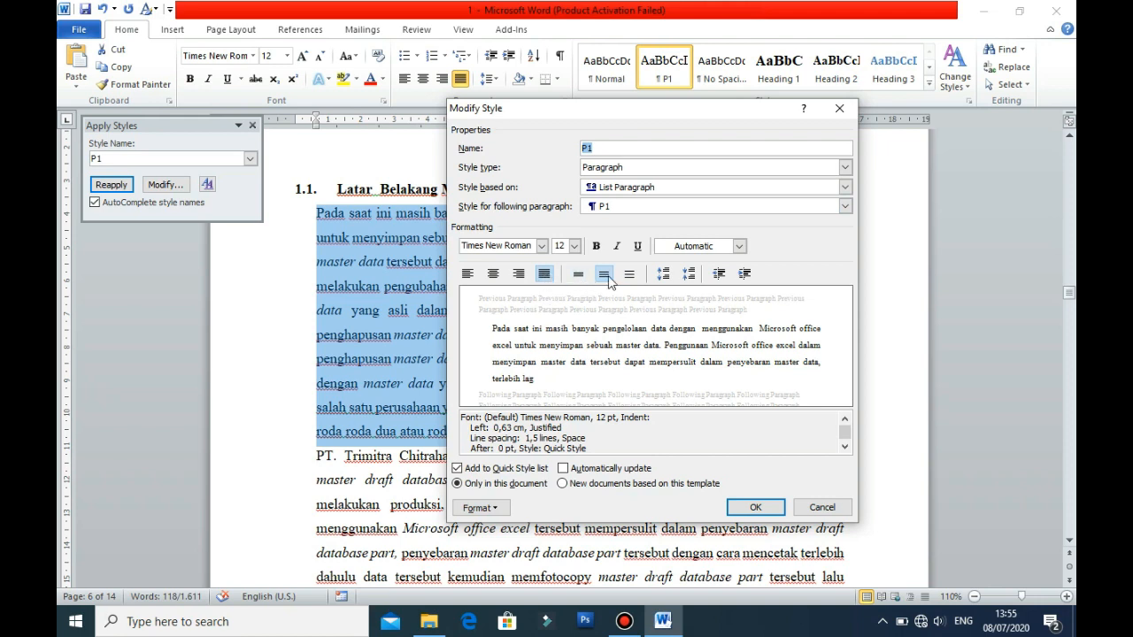
{"action": "left_click", "coordinate": [483, 507]}
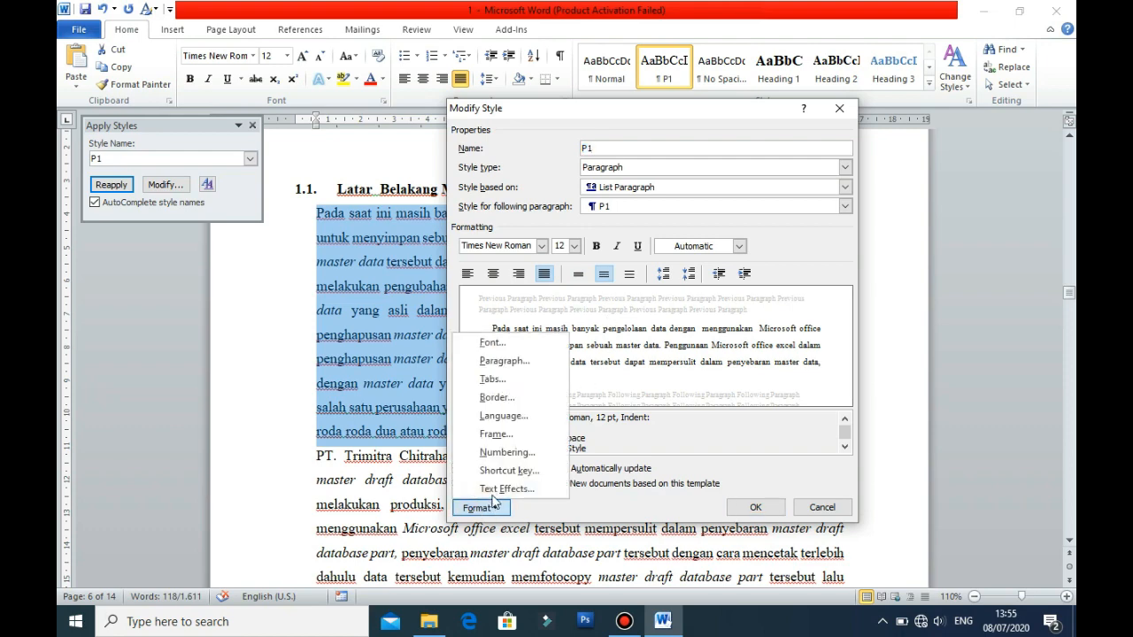
{"action": "left_click", "coordinate": [504, 361]}
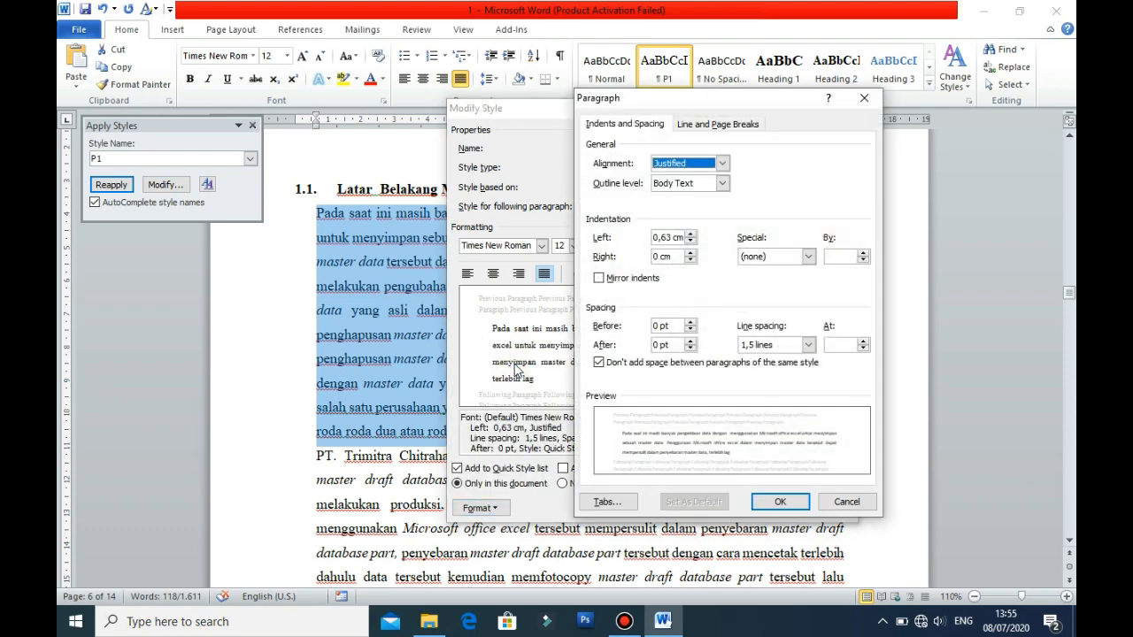
{"action": "left_click", "coordinate": [692, 247]}
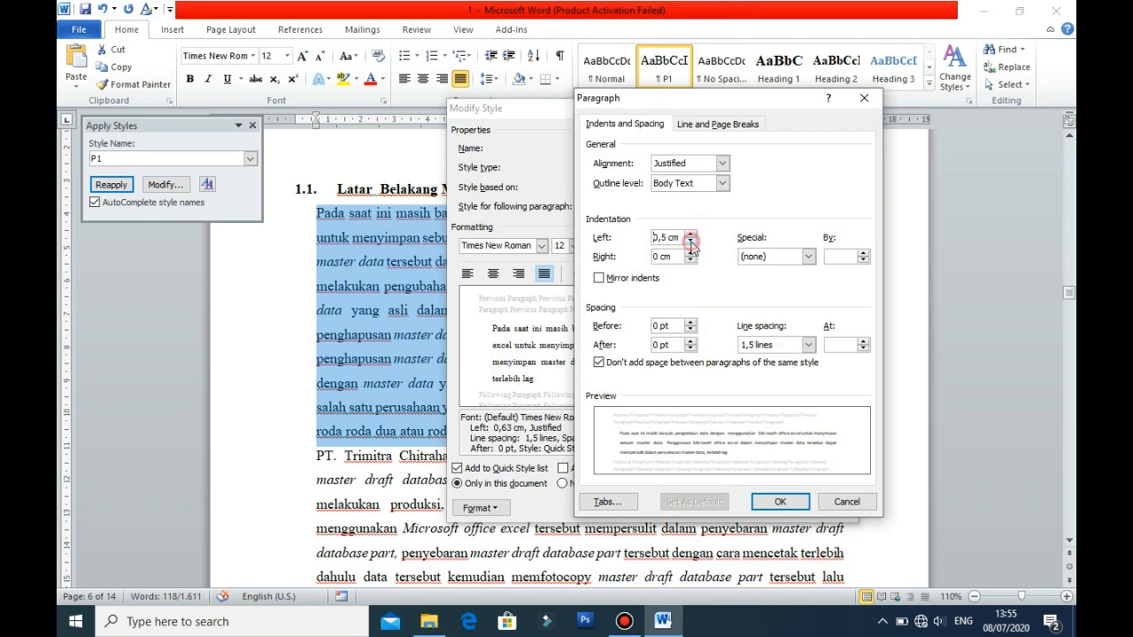
{"action": "left_click", "coordinate": [692, 247]}
{"action": "left_click", "coordinate": [692, 247]}
{"action": "left_click", "coordinate": [691, 247]}
{"action": "left_click", "coordinate": [691, 247]}
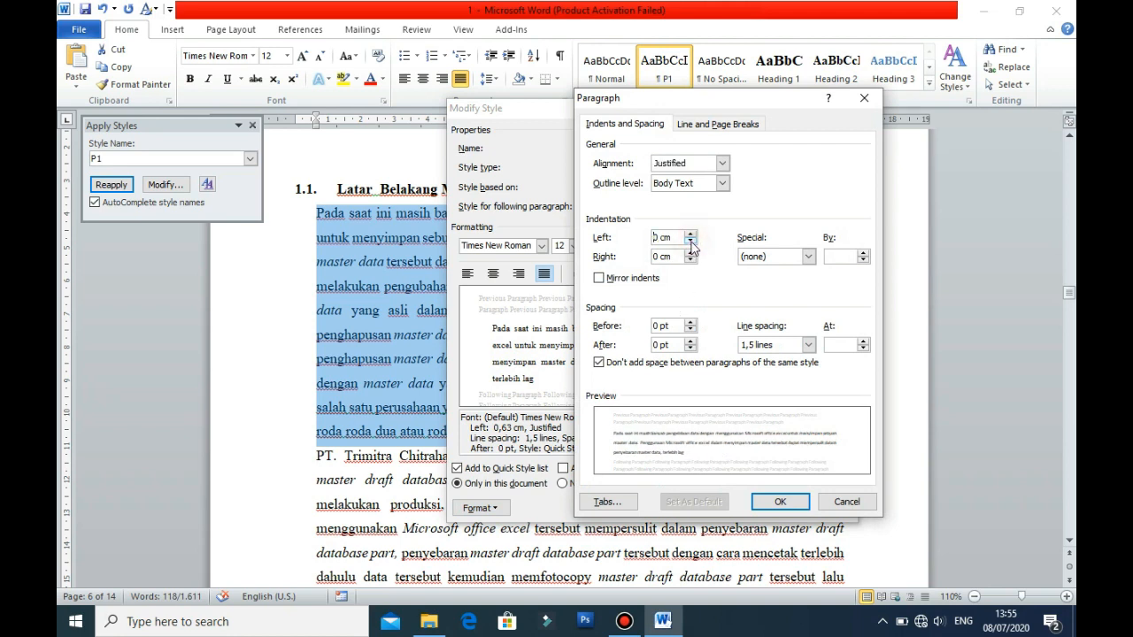
- Give the P1 style a first-line indent of 1.27 cm and save the style changes
{"action": "left_click", "coordinate": [807, 256]}
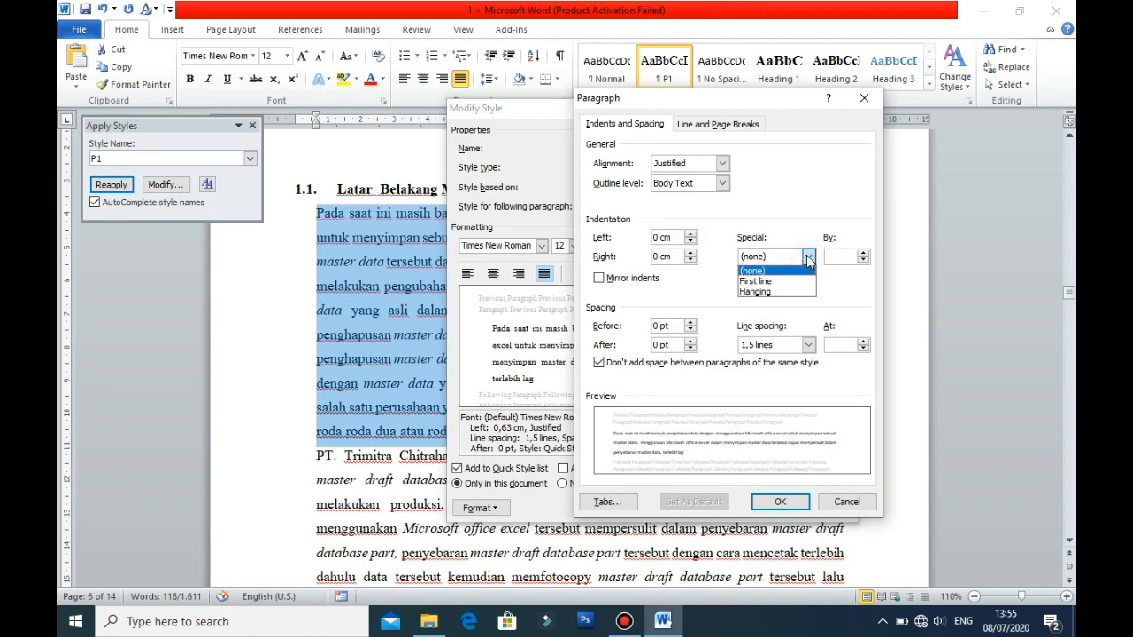
{"action": "left_click", "coordinate": [802, 281]}
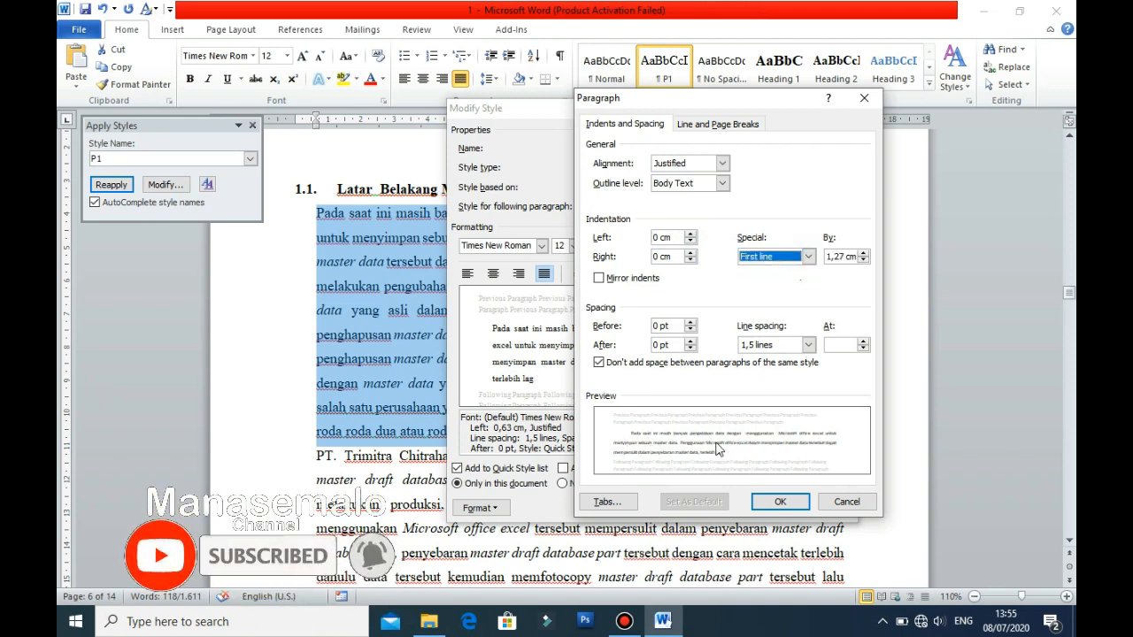
{"action": "left_click", "coordinate": [780, 502]}
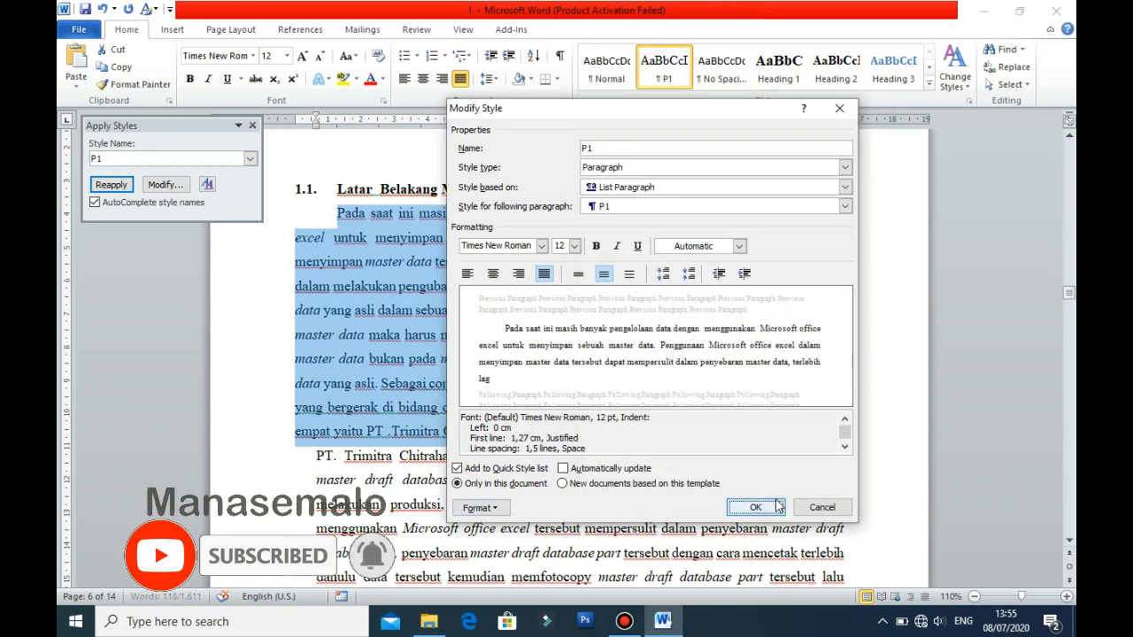
{"action": "left_click", "coordinate": [770, 509]}
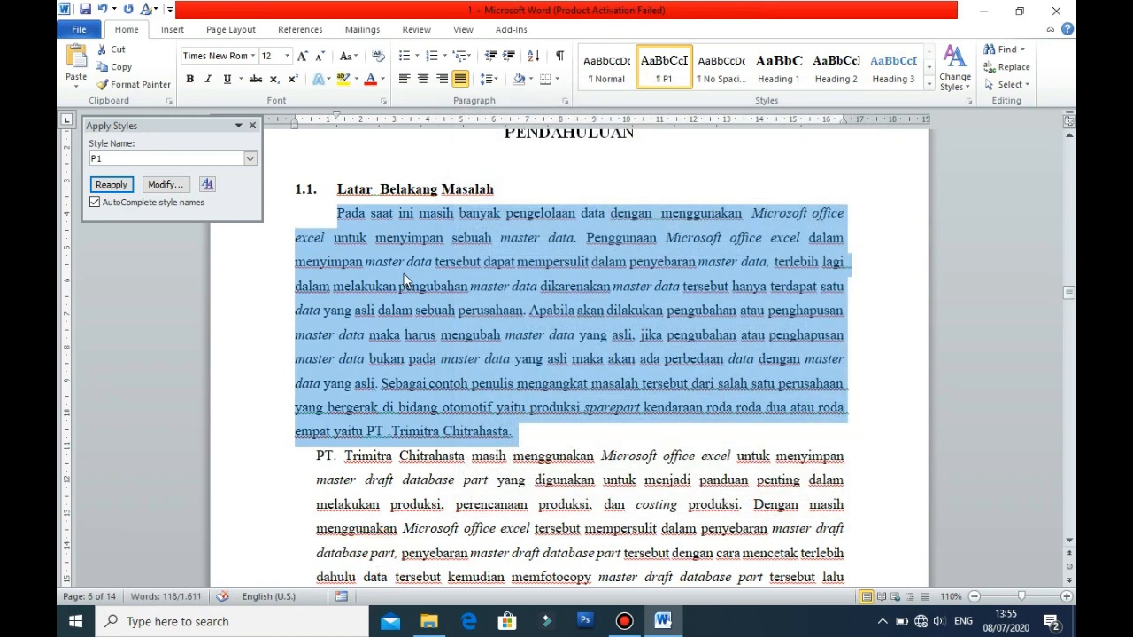
- Apply the P1 style to the second paragraph under Latar Belakang Masalah and close the Apply Styles window
{"action": "scroll", "coordinate": [406, 280], "scroll_direction": "down", "scroll_amount": 1}
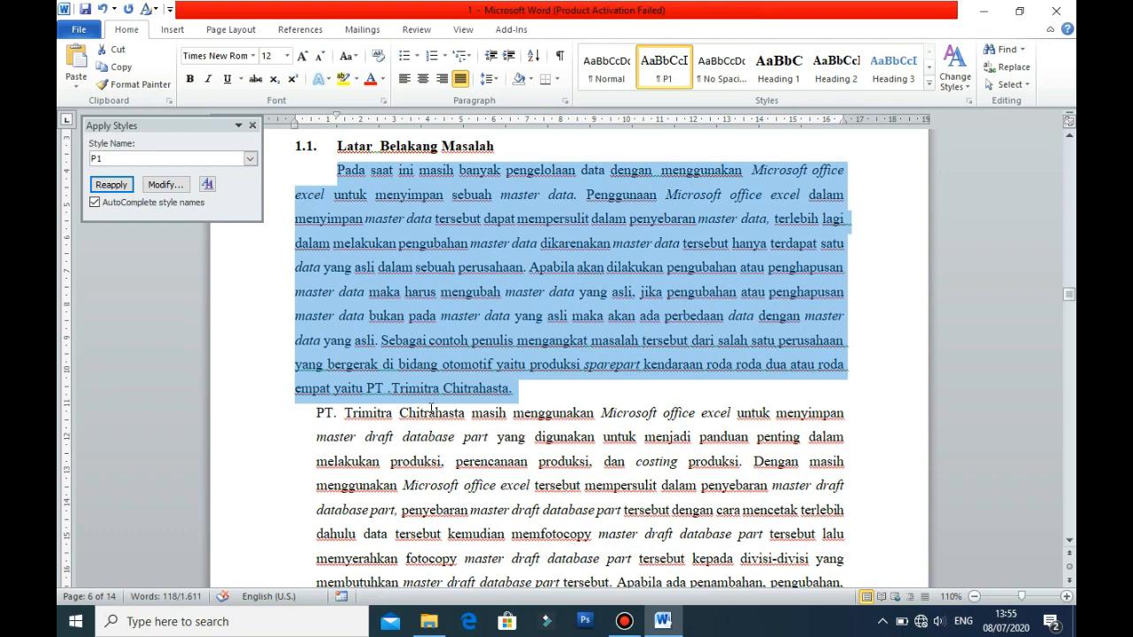
{"action": "left_click", "coordinate": [429, 334]}
{"action": "scroll", "coordinate": [428, 335], "scroll_direction": "down", "scroll_amount": 2}
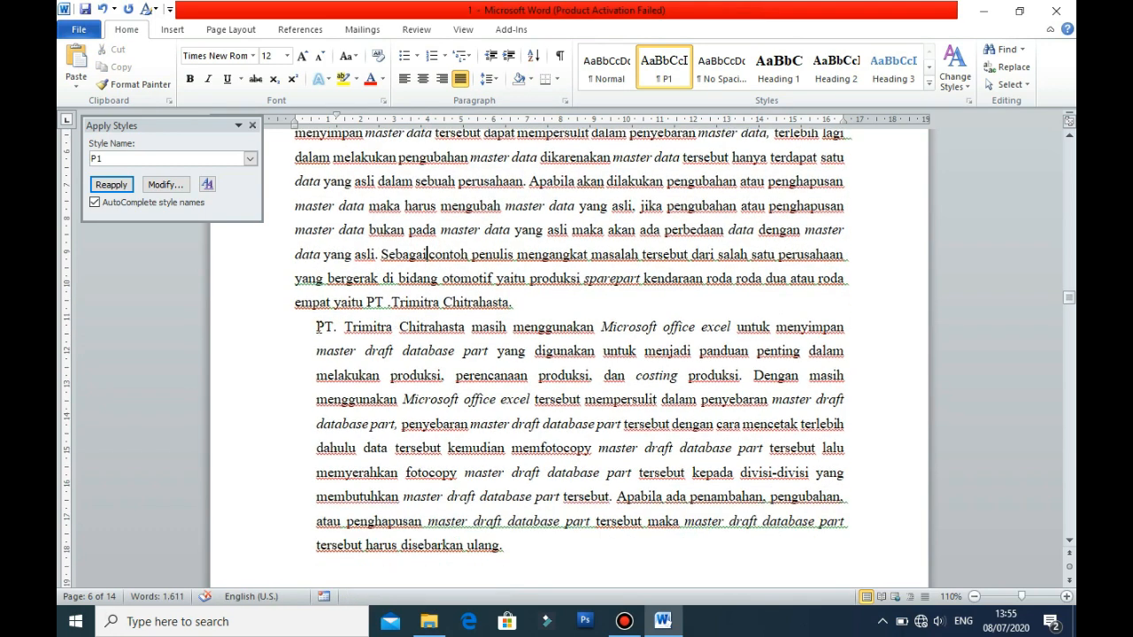
{"action": "left_click_drag", "start_coordinate": [316, 327], "coordinate": [514, 543]}
{"action": "left_click", "coordinate": [671, 79]}
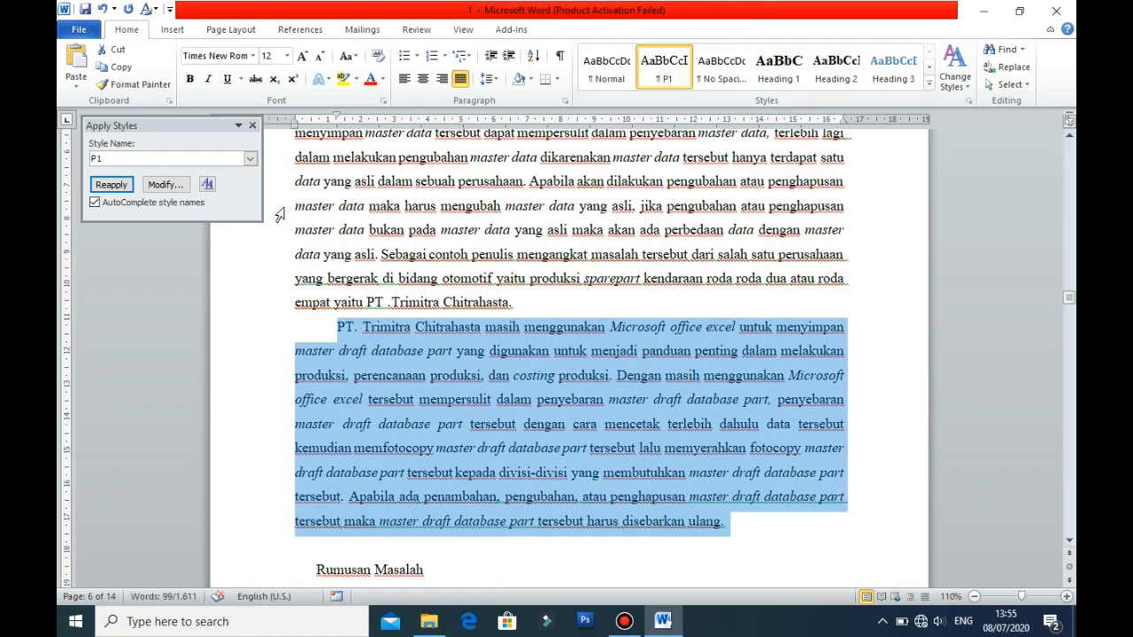
{"action": "left_click", "coordinate": [253, 126]}
- Copy the formatting and numbering of the Latar Belakang Masalah subheading onto the Rumusan Masalah subheading with Format Painter
{"action": "scroll", "coordinate": [438, 378], "scroll_direction": "down", "scroll_amount": 5}
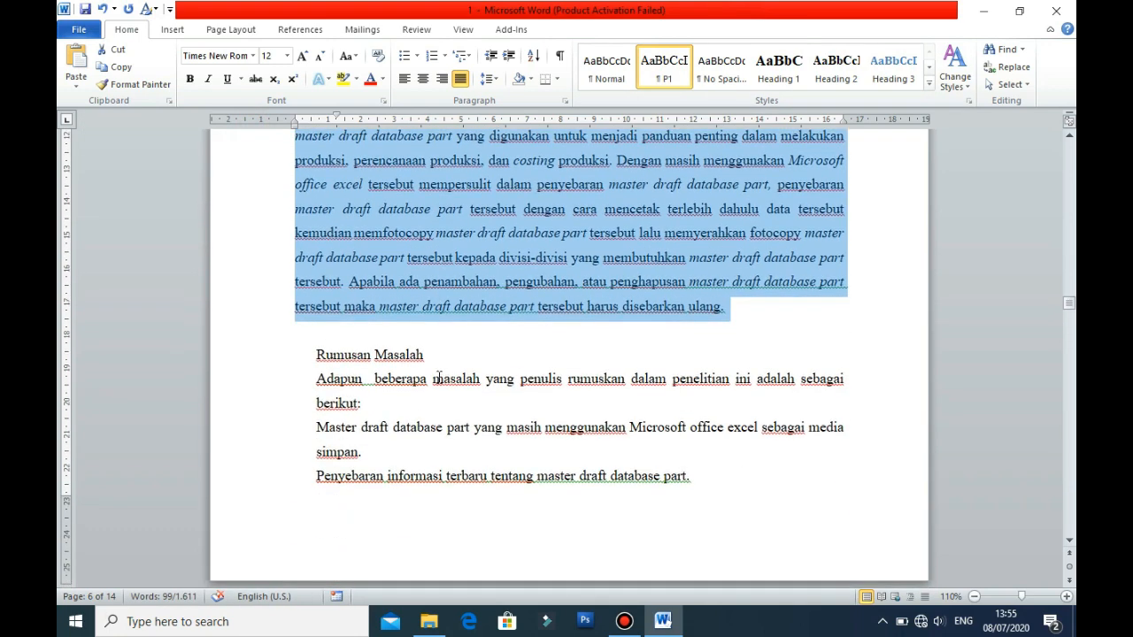
{"action": "left_click", "coordinate": [337, 354]}
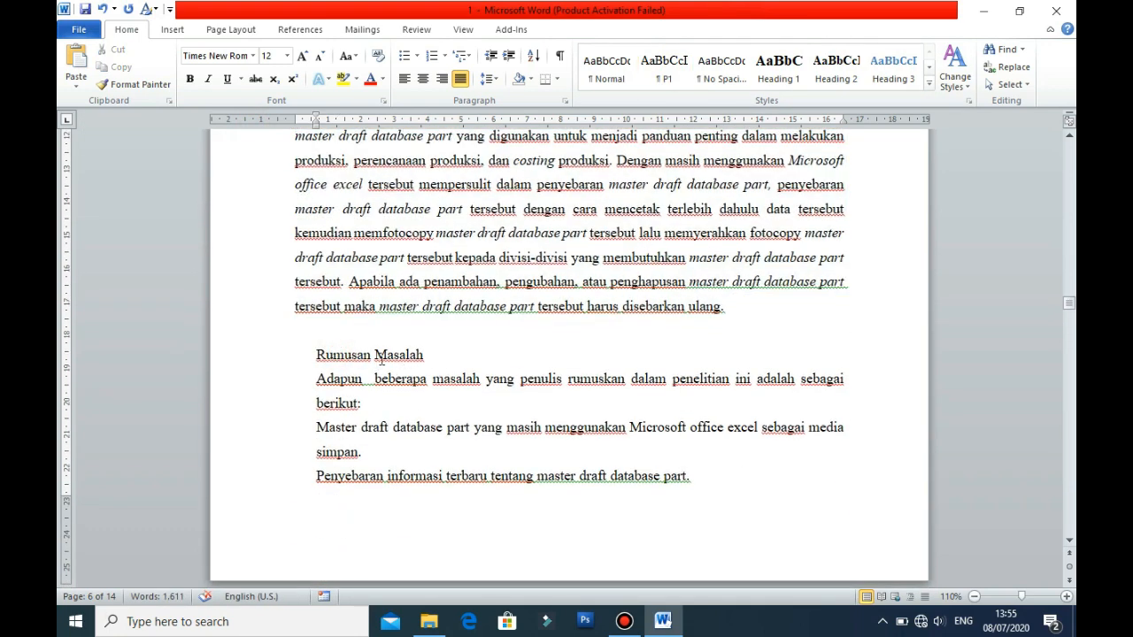
{"action": "scroll", "coordinate": [499, 303], "scroll_direction": "up", "scroll_amount": 7}
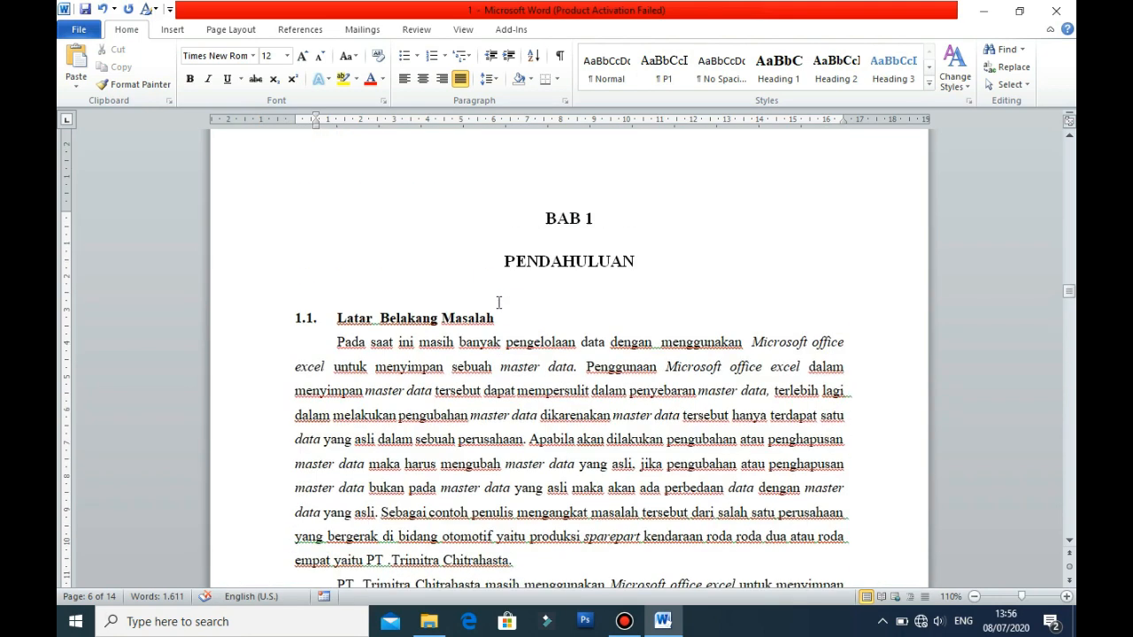
{"action": "left_click_drag", "start_coordinate": [497, 318], "coordinate": [258, 322]}
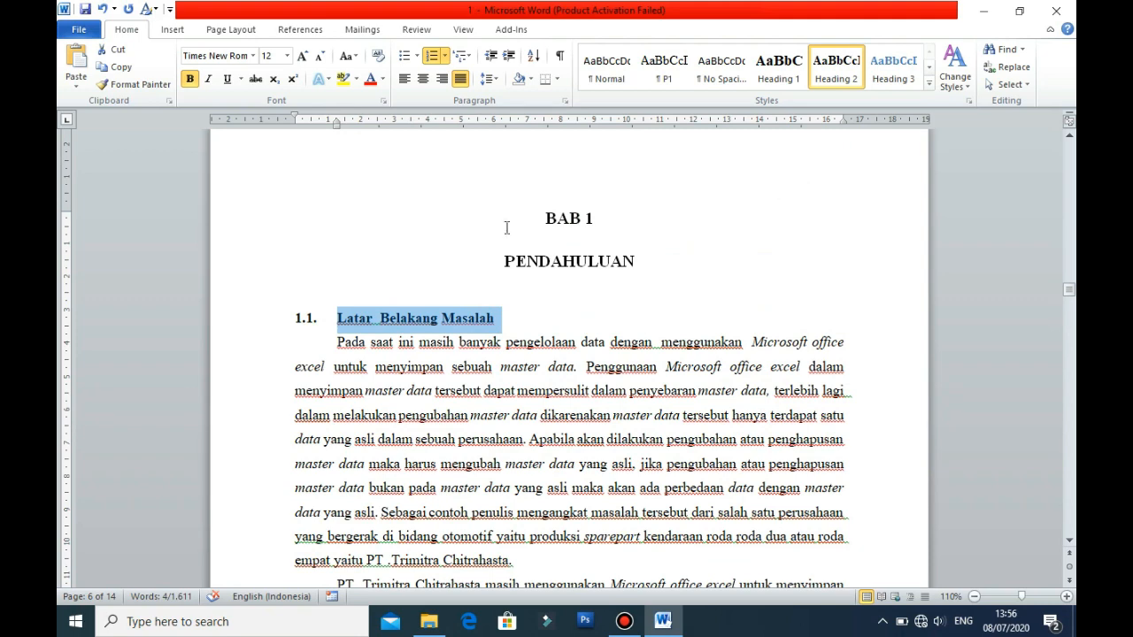
{"action": "left_click", "coordinate": [135, 85]}
{"action": "scroll", "coordinate": [420, 363], "scroll_direction": "down", "scroll_amount": 7}
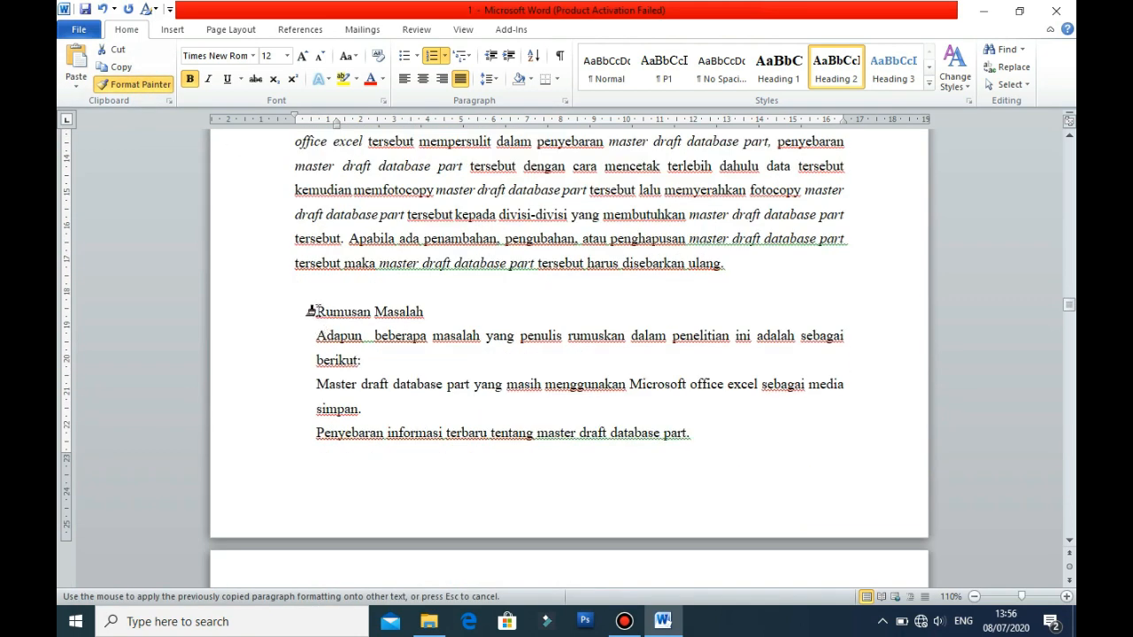
{"action": "left_click_drag", "start_coordinate": [309, 312], "coordinate": [456, 315]}
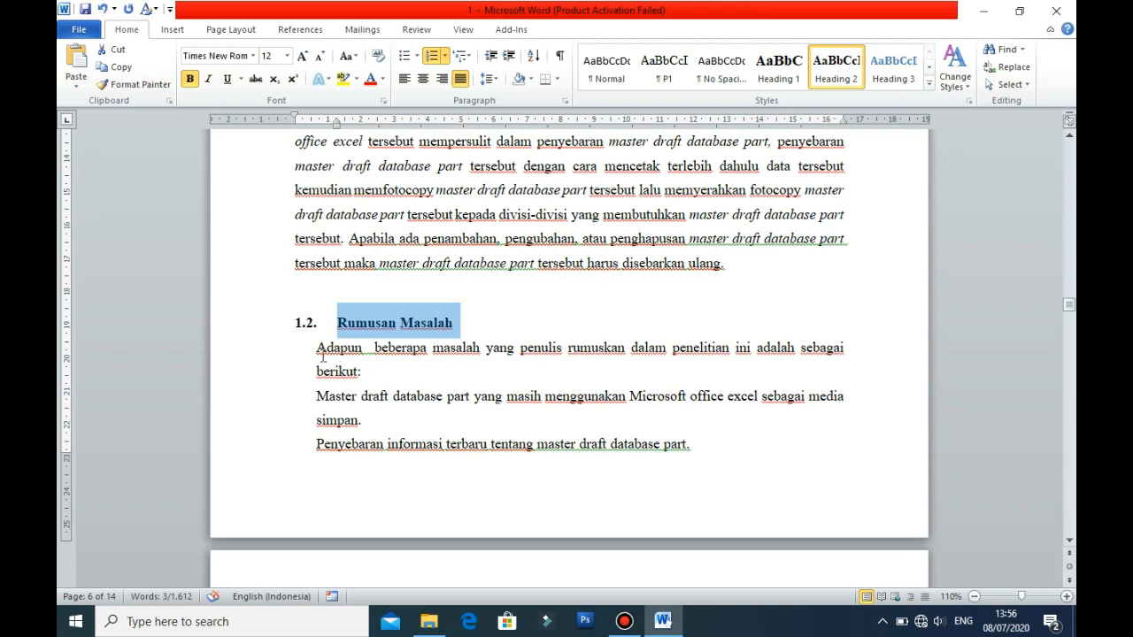
- Apply P1 to the introductory paragraph under Rumusan Masalah and number the two items below it in the 1. 2. 3. format
{"action": "left_click_drag", "start_coordinate": [316, 347], "coordinate": [385, 375]}
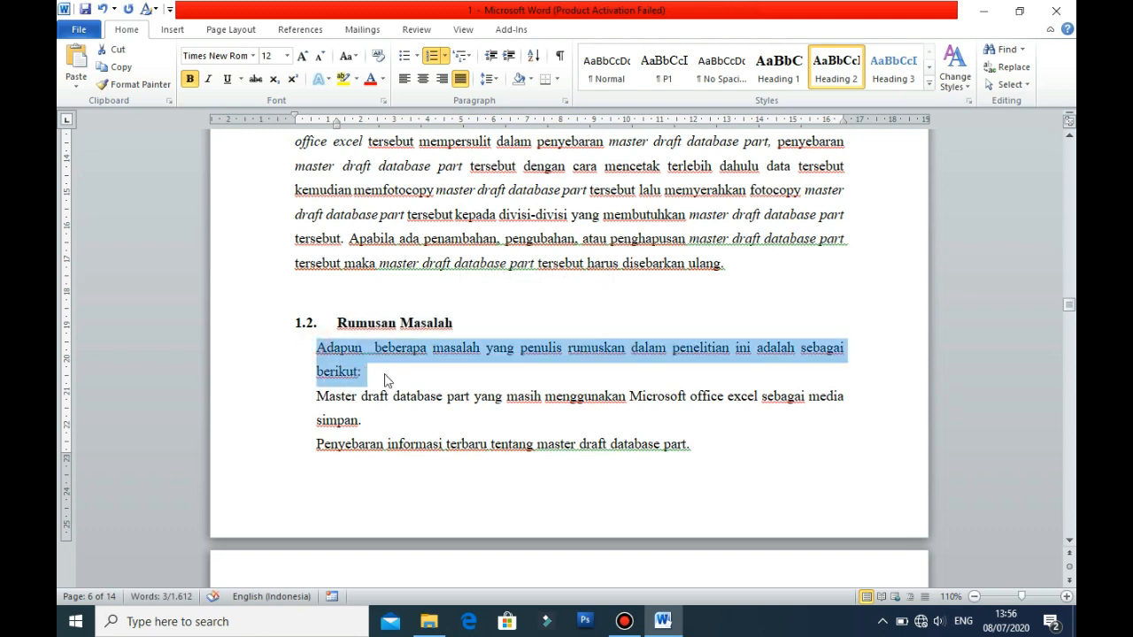
{"action": "left_click", "coordinate": [671, 78]}
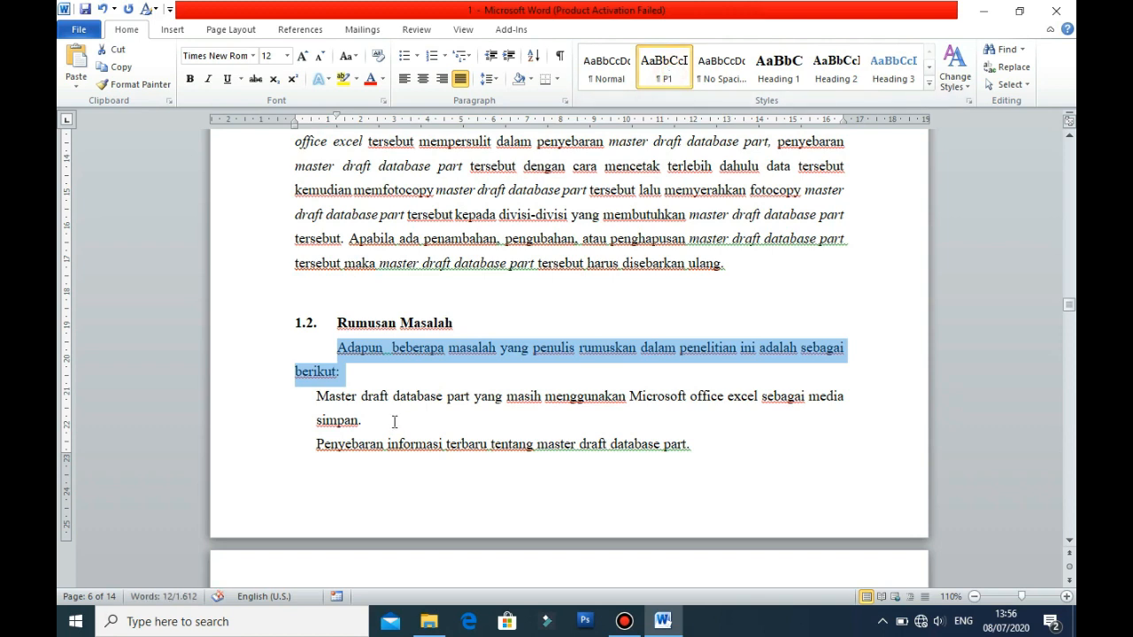
{"action": "scroll", "coordinate": [395, 422], "scroll_direction": "down", "scroll_amount": 3}
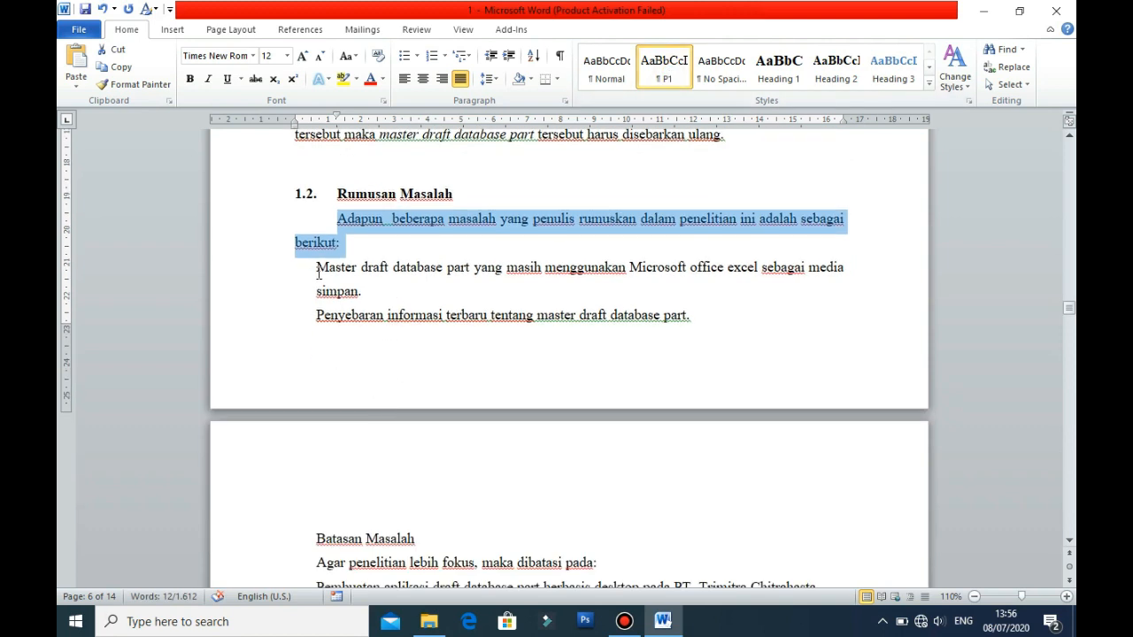
{"action": "left_click_drag", "start_coordinate": [317, 267], "coordinate": [699, 329]}
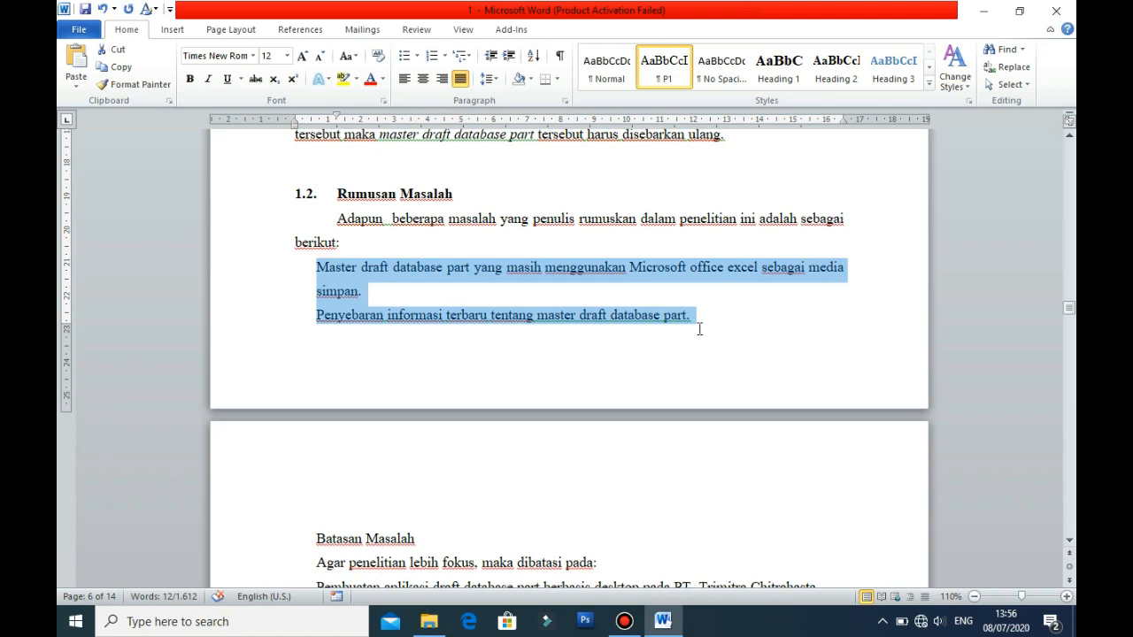
{"action": "left_click", "coordinate": [446, 56]}
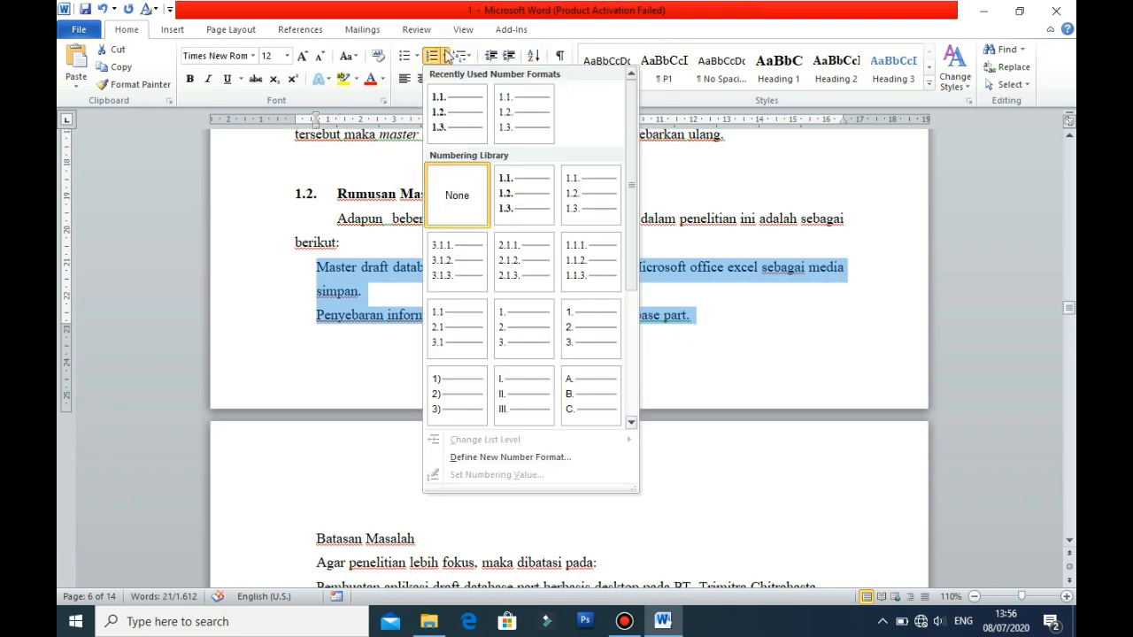
{"action": "left_click", "coordinate": [519, 331]}
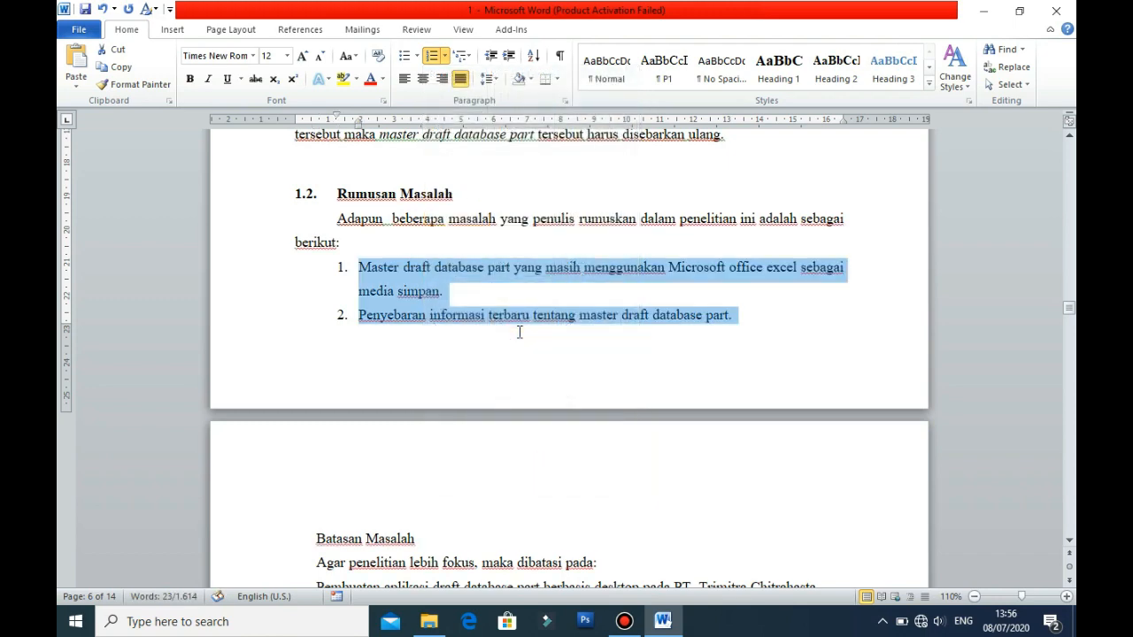
- Apply Heading 2 to the Batasan Masalah subheading and copy the Rumusan Masalah subheading's numbered formatting onto it with Format Painter
{"action": "scroll", "coordinate": [442, 391], "scroll_direction": "down", "scroll_amount": 5}
{"action": "left_click", "coordinate": [378, 280]}
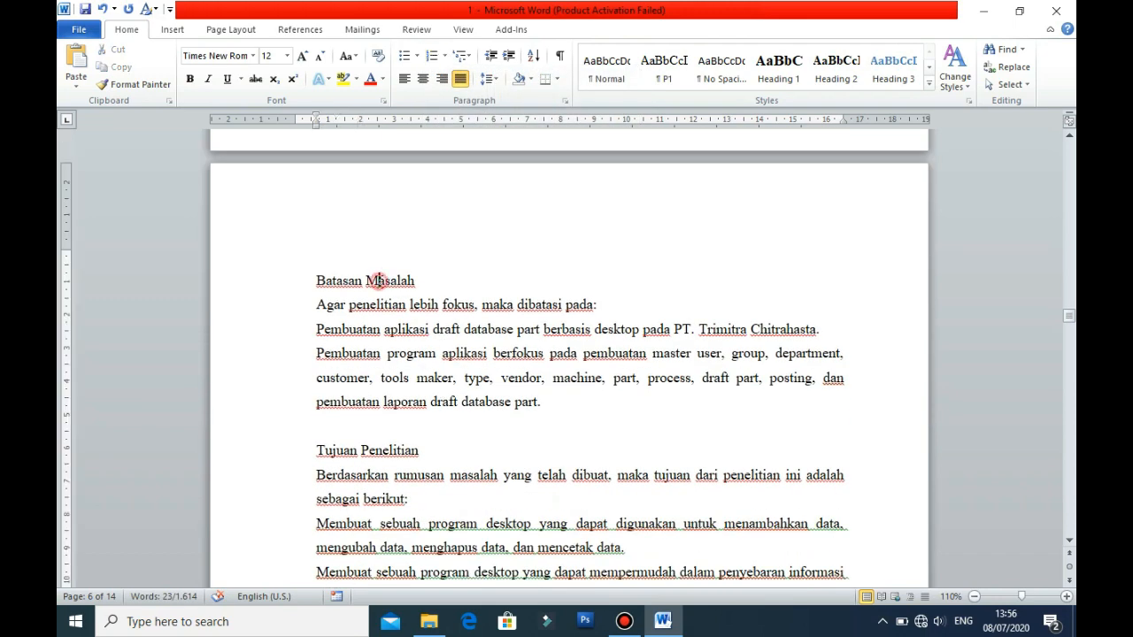
{"action": "left_click", "coordinate": [840, 62]}
{"action": "scroll", "coordinate": [423, 291], "scroll_direction": "up", "scroll_amount": 8}
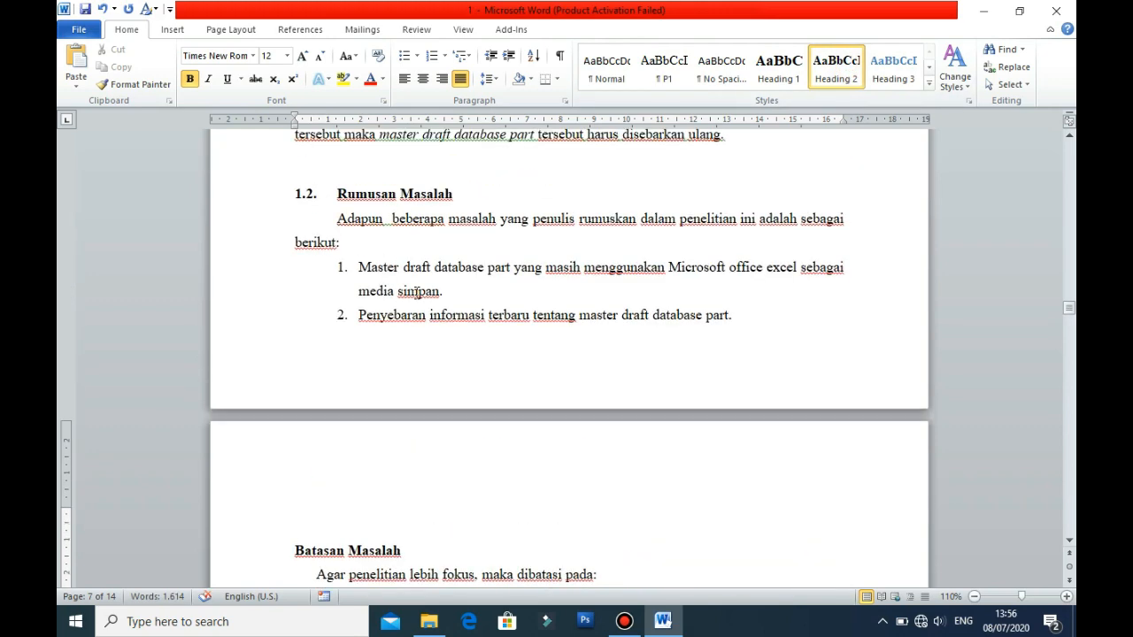
{"action": "left_click_drag", "start_coordinate": [454, 280], "coordinate": [268, 283]}
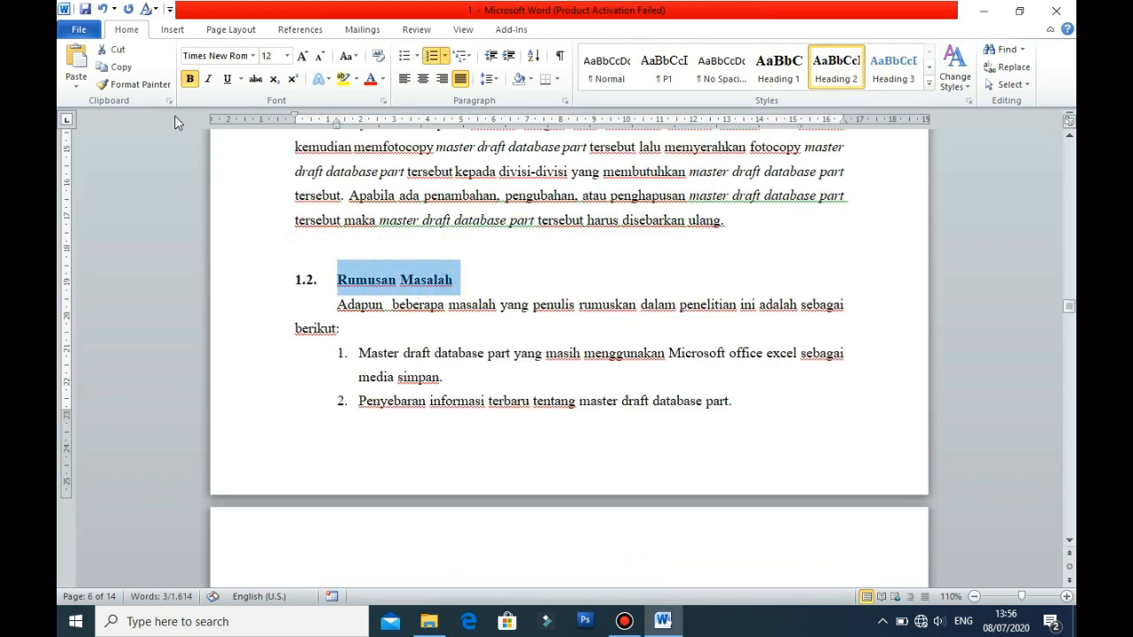
{"action": "left_click", "coordinate": [133, 84]}
{"action": "scroll", "coordinate": [324, 371], "scroll_direction": "down", "scroll_amount": 6}
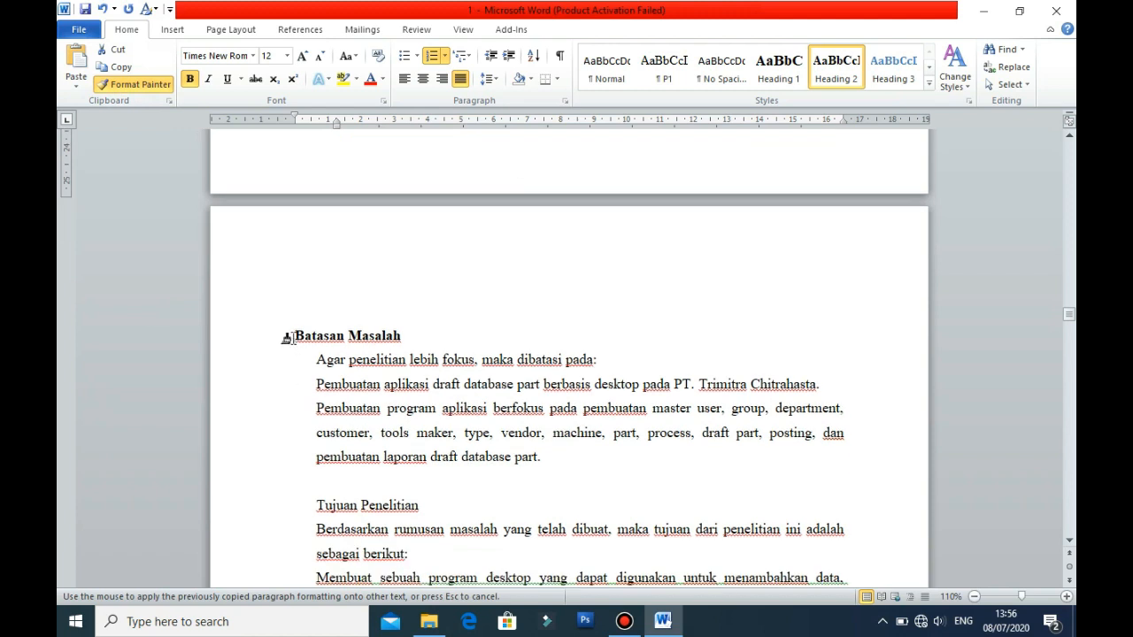
{"action": "left_click_drag", "start_coordinate": [296, 334], "coordinate": [442, 346]}
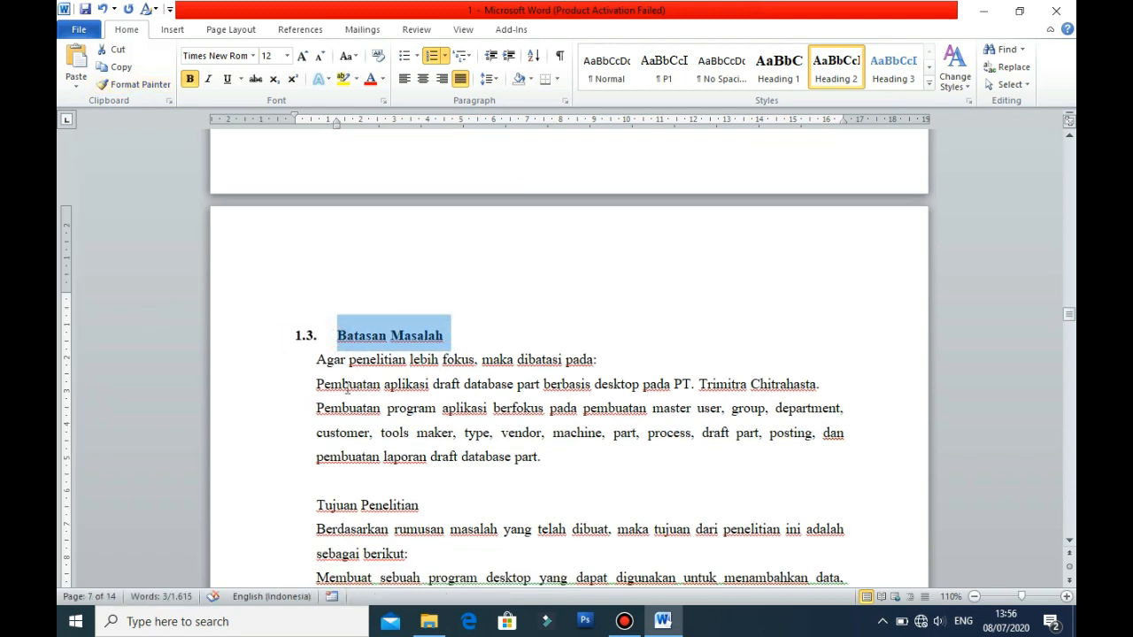
- Apply the P1 style to the three paragraphs under Batasan Masalah and join them into one, removing the colon after "pada"
{"action": "left_click_drag", "start_coordinate": [316, 359], "coordinate": [540, 460]}
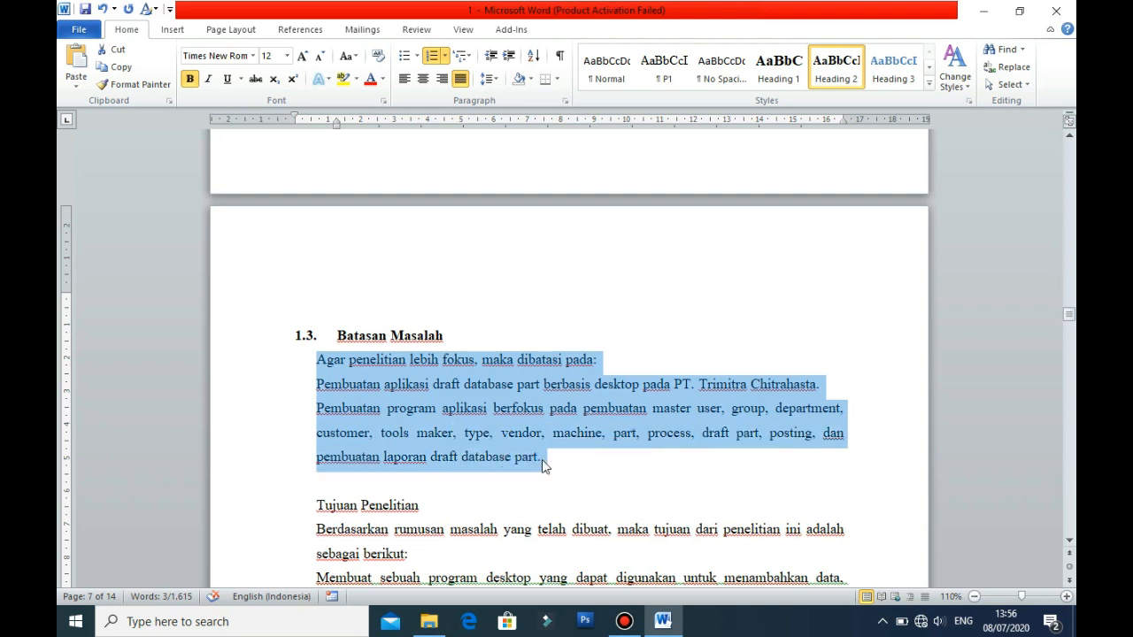
{"action": "left_click", "coordinate": [664, 66]}
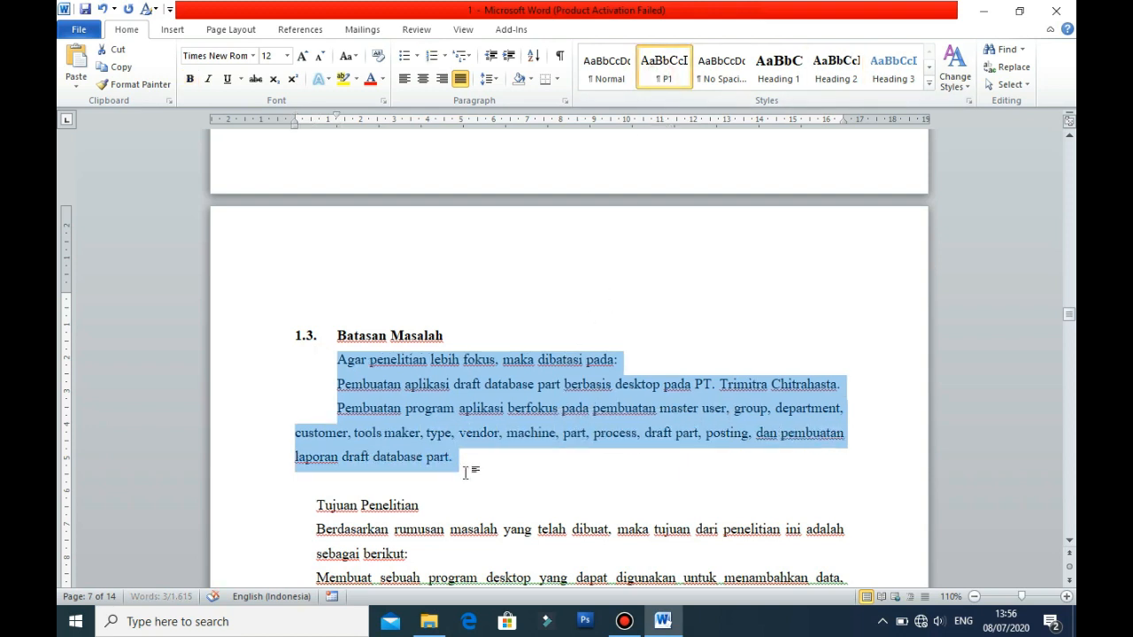
{"action": "left_click", "coordinate": [338, 384]}
{"action": "key", "text": "BackSpace"}
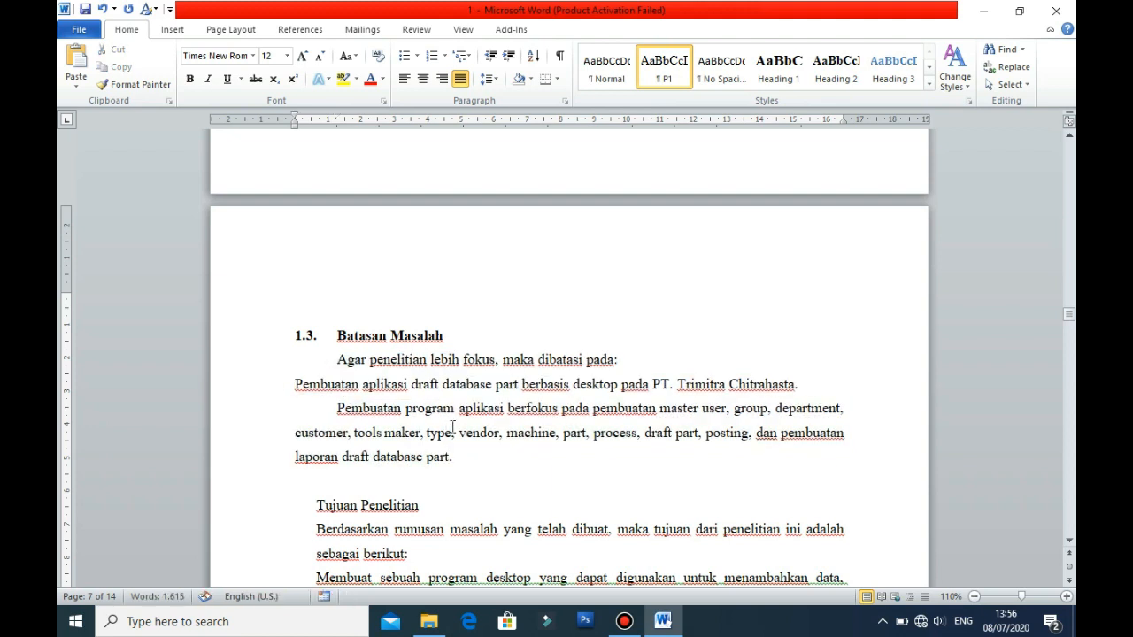
{"action": "key", "text": "BackSpace"}
{"action": "key", "text": "BackSpace"}
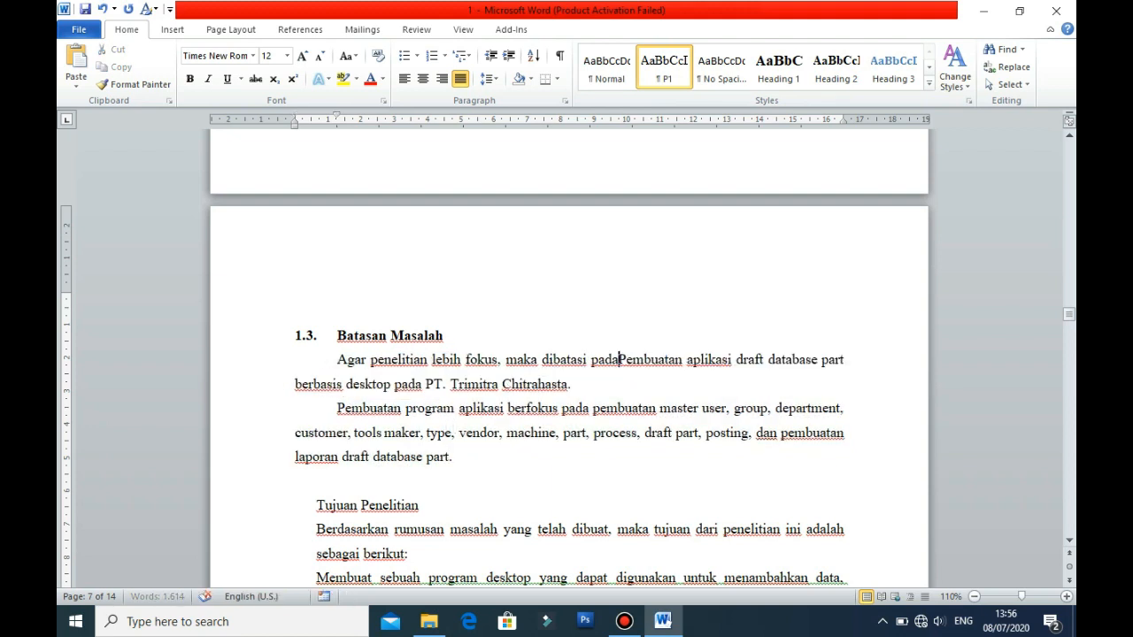
{"action": "left_click", "coordinate": [337, 408]}
{"action": "key", "text": "BackSpace"}
{"action": "key", "text": "BackSpace"}
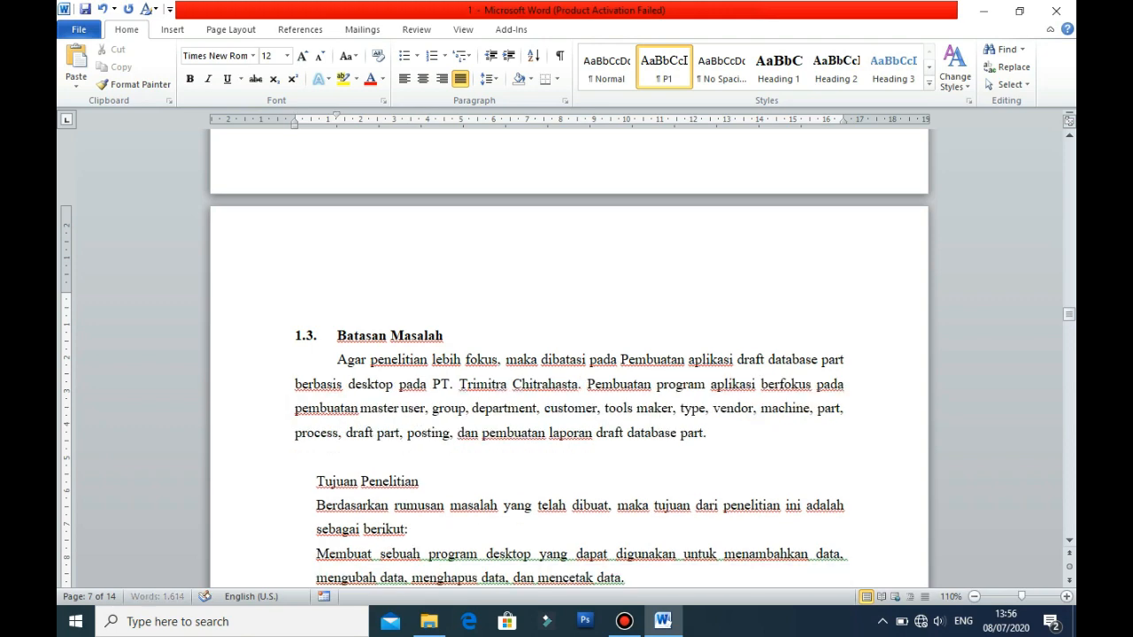
- Copy the Batasan Masalah subheading's numbered formatting onto the Tujuan Penelitian subheading with Format Painter
{"action": "scroll", "coordinate": [366, 348], "scroll_direction": "down", "scroll_amount": 3}
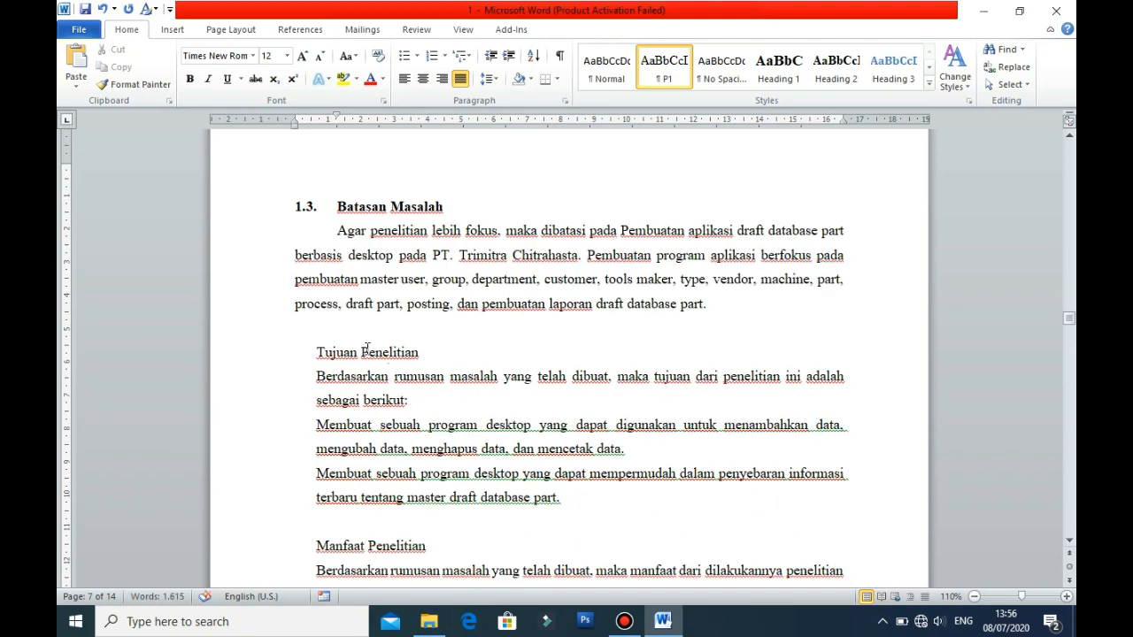
{"action": "left_click_drag", "start_coordinate": [460, 207], "coordinate": [283, 206]}
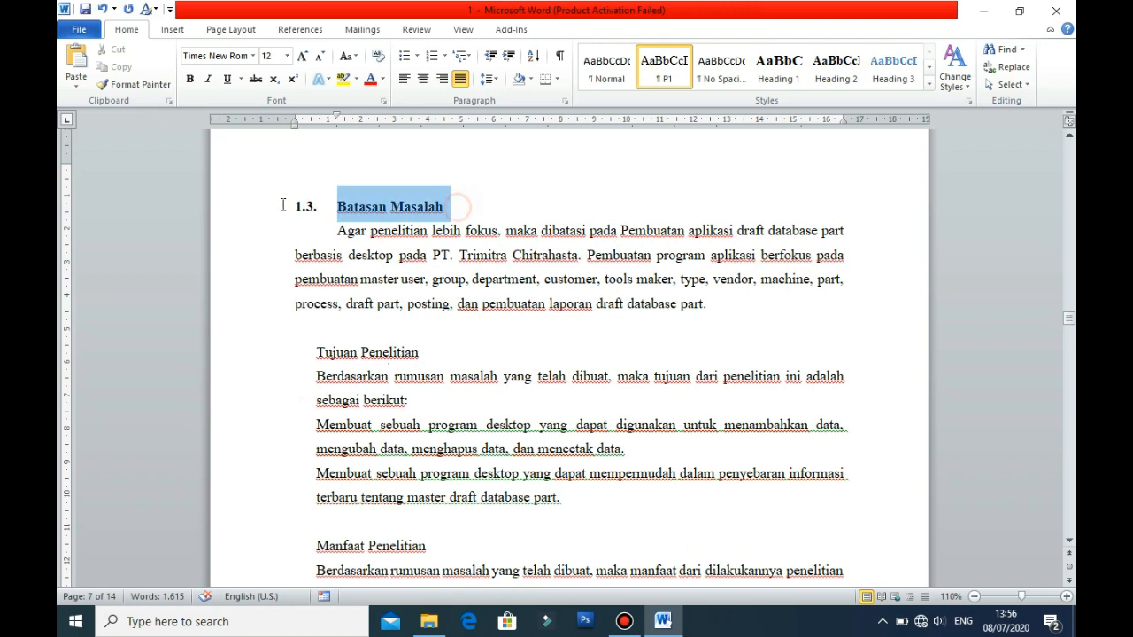
{"action": "left_click", "coordinate": [128, 84]}
{"action": "left_click_drag", "start_coordinate": [313, 353], "coordinate": [462, 360]}
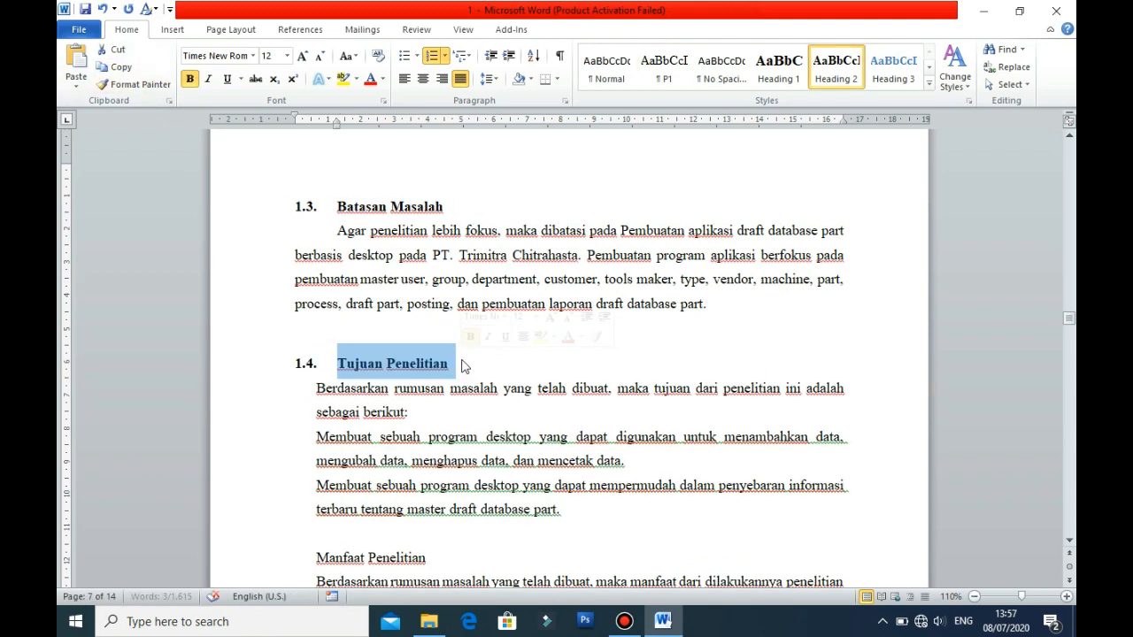
- Apply the P1 style to the three paragraphs under Tujuan Penelitian
{"action": "left_click_drag", "start_coordinate": [318, 393], "coordinate": [577, 523]}
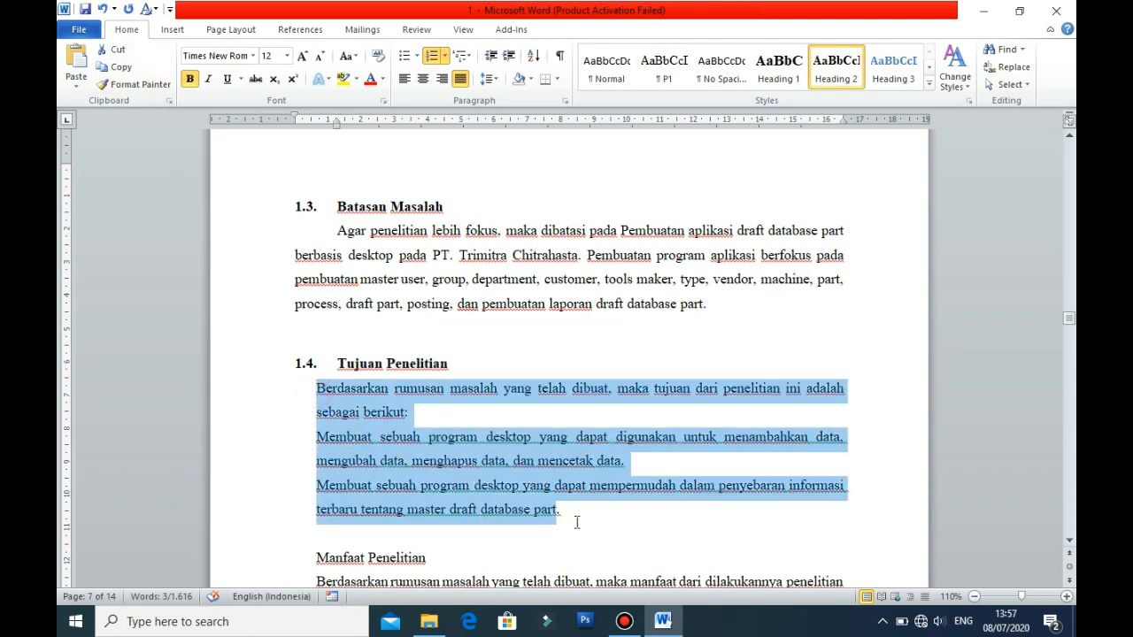
{"action": "left_click", "coordinate": [665, 83]}
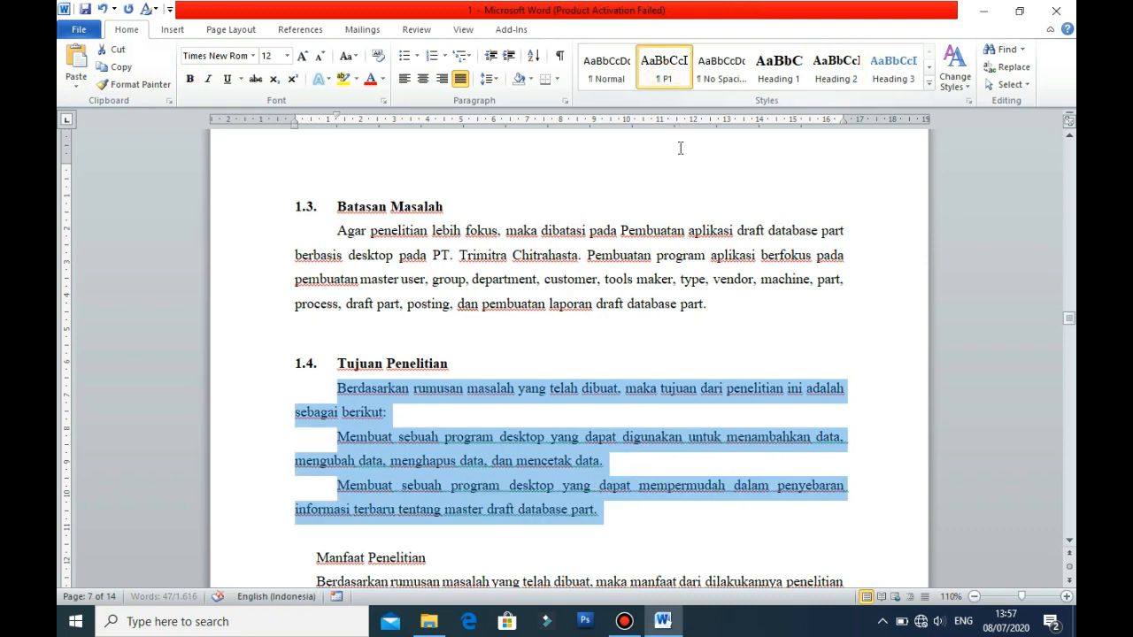
{"action": "left_click", "coordinate": [340, 435]}
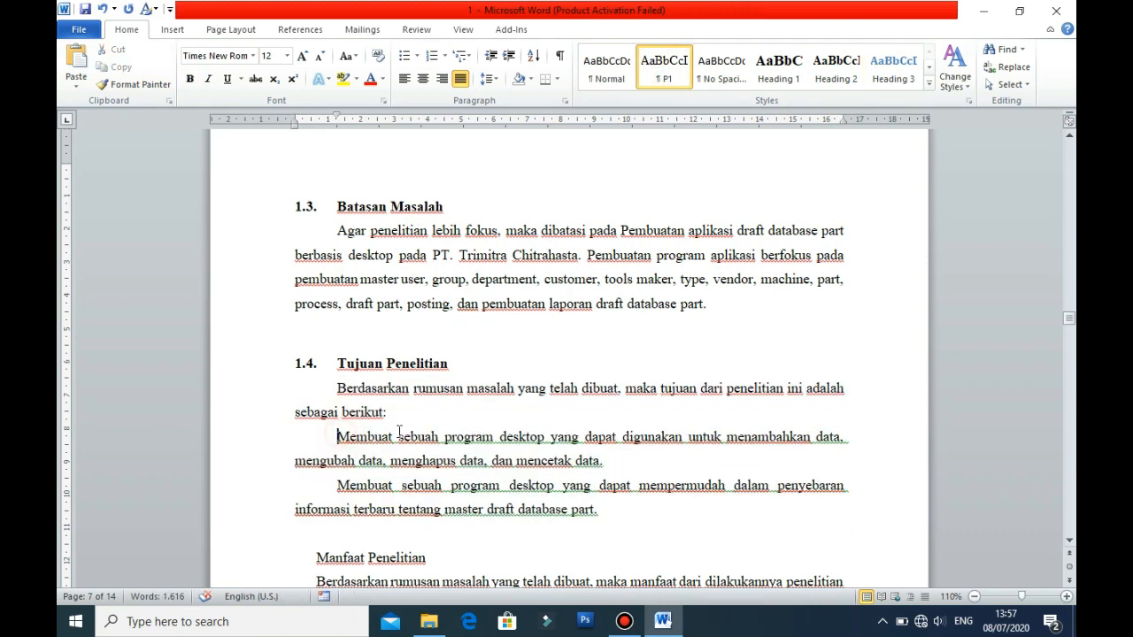
- Join the three paragraphs under Tujuan Penelitian into a single paragraph
{"action": "key", "text": "BackSpace"}
{"action": "key", "text": "BackSpace"}
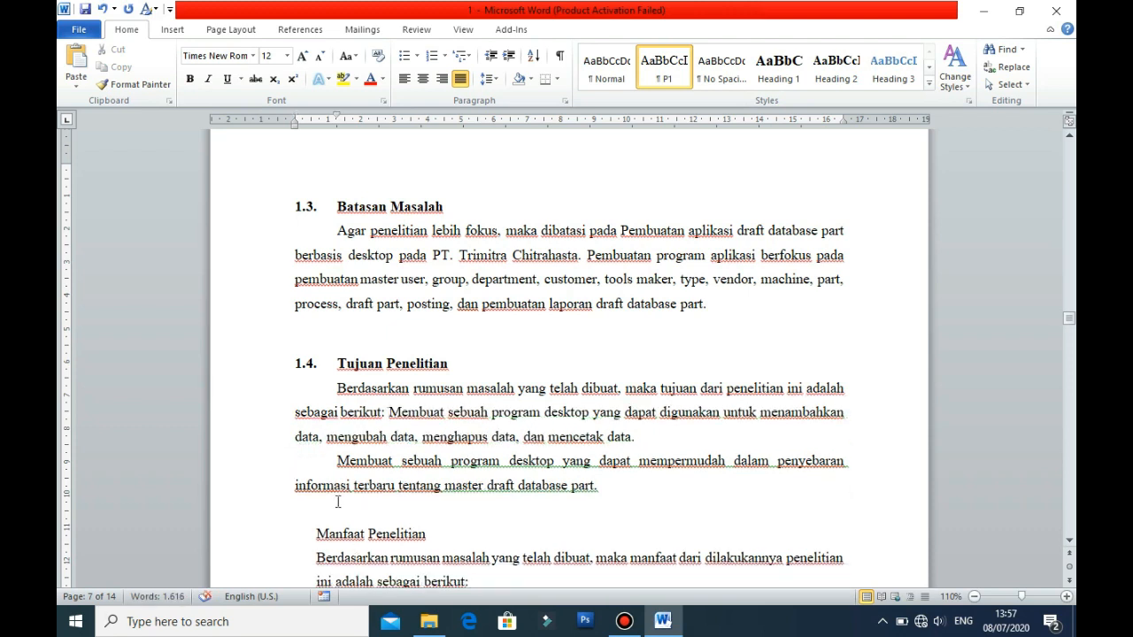
{"action": "left_click", "coordinate": [336, 460]}
{"action": "key", "text": "BackSpace"}
{"action": "key", "text": "BackSpace"}
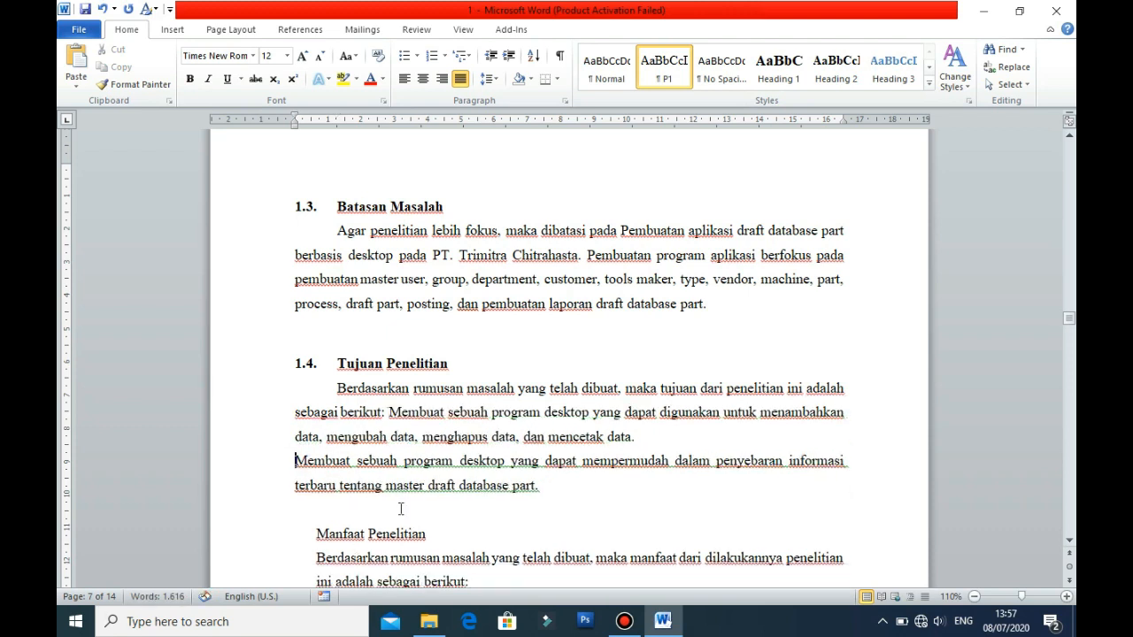
- Copy the Tujuan Penelitian subheading's numbered formatting onto the Manfaat Penelitian subheading with Format Painter
{"action": "scroll", "coordinate": [469, 425], "scroll_direction": "down", "scroll_amount": 4}
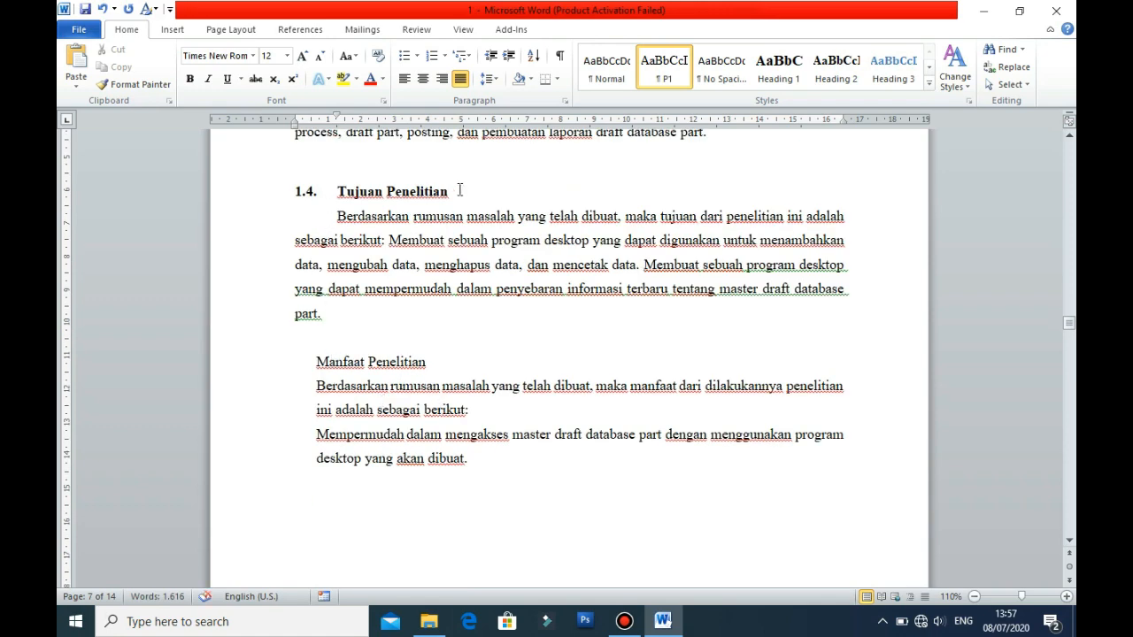
{"action": "left_click_drag", "start_coordinate": [459, 191], "coordinate": [337, 191]}
{"action": "left_click", "coordinate": [133, 84]}
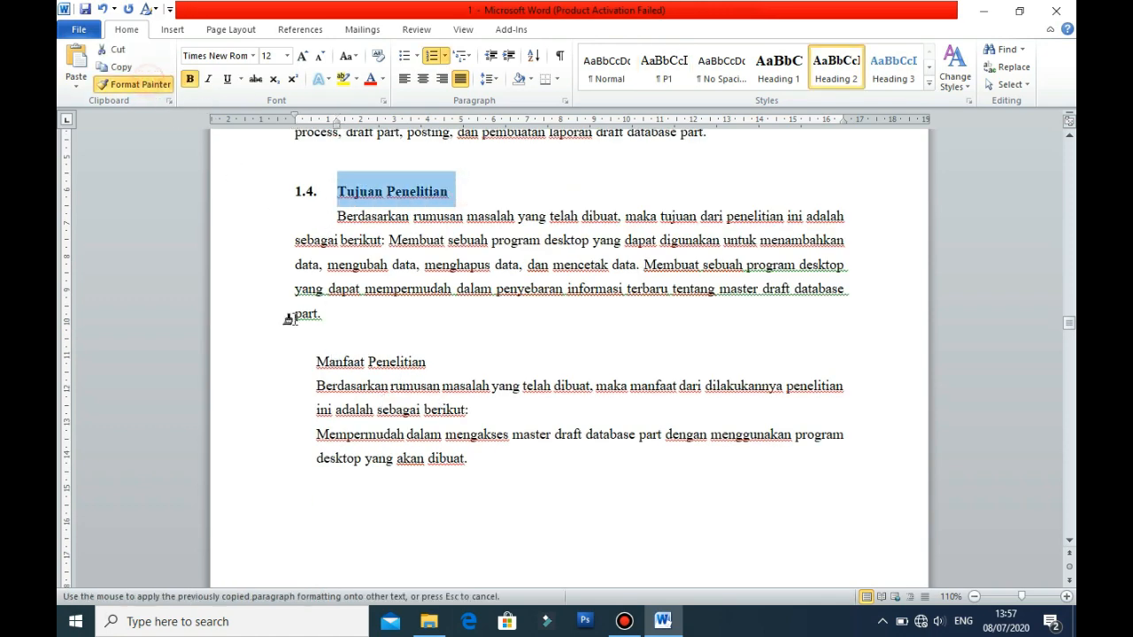
{"action": "left_click_drag", "start_coordinate": [314, 362], "coordinate": [451, 363]}
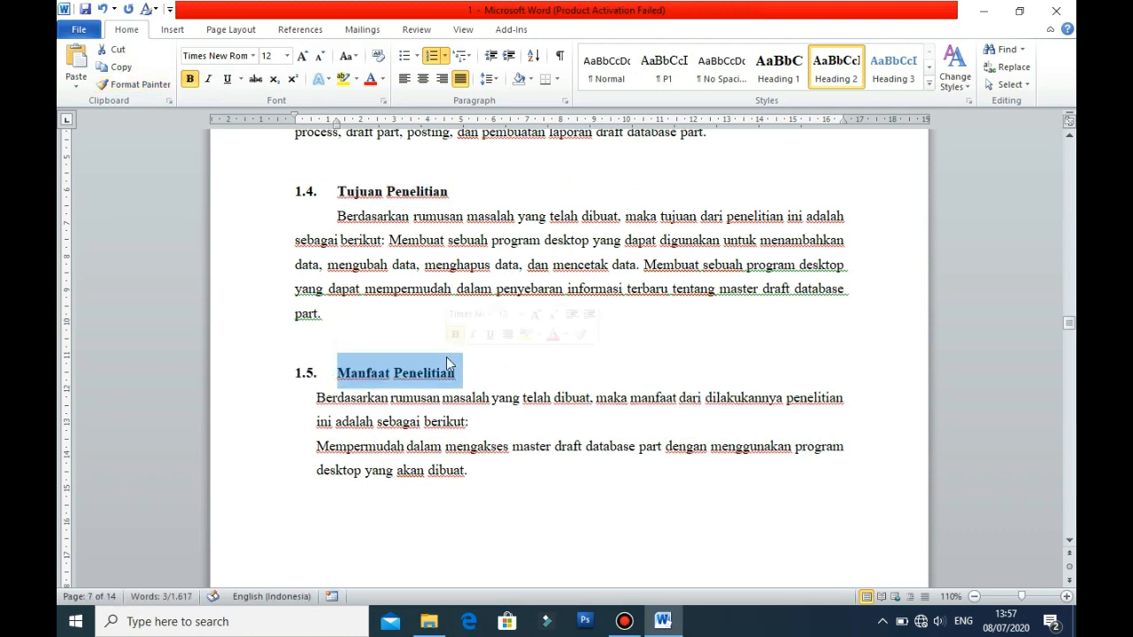
- Apply the P1 style to the first paragraph under Manfaat Penelitian and join the following paragraph to it, removing the colon after "berikut"
{"action": "left_click_drag", "start_coordinate": [312, 398], "coordinate": [498, 434]}
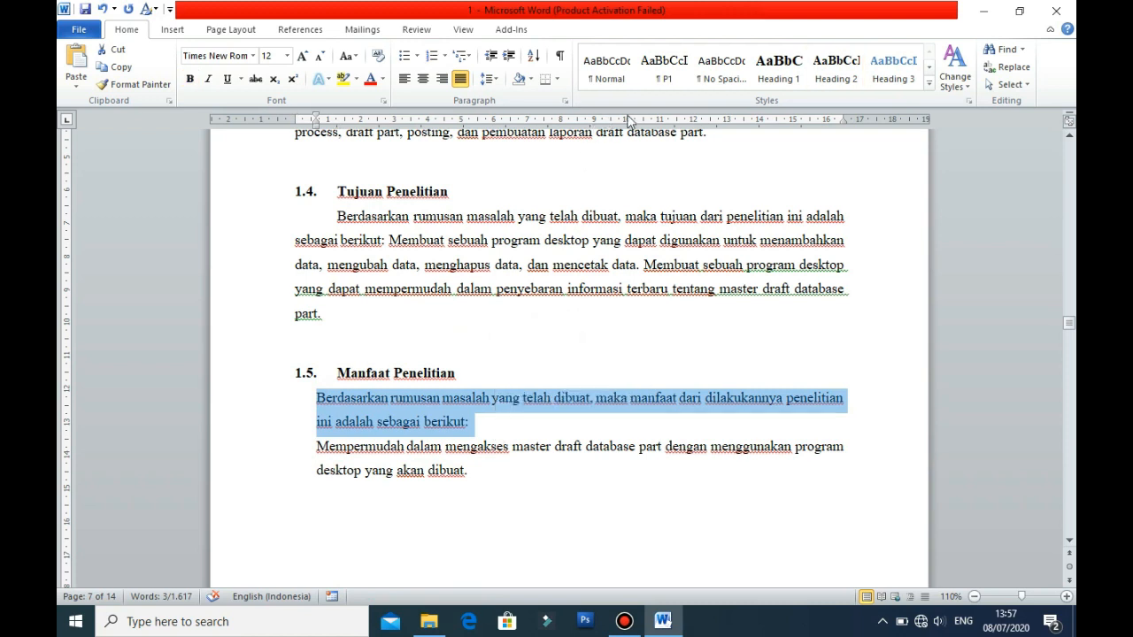
{"action": "left_click", "coordinate": [664, 67]}
{"action": "scroll", "coordinate": [344, 326], "scroll_direction": "down", "scroll_amount": 2}
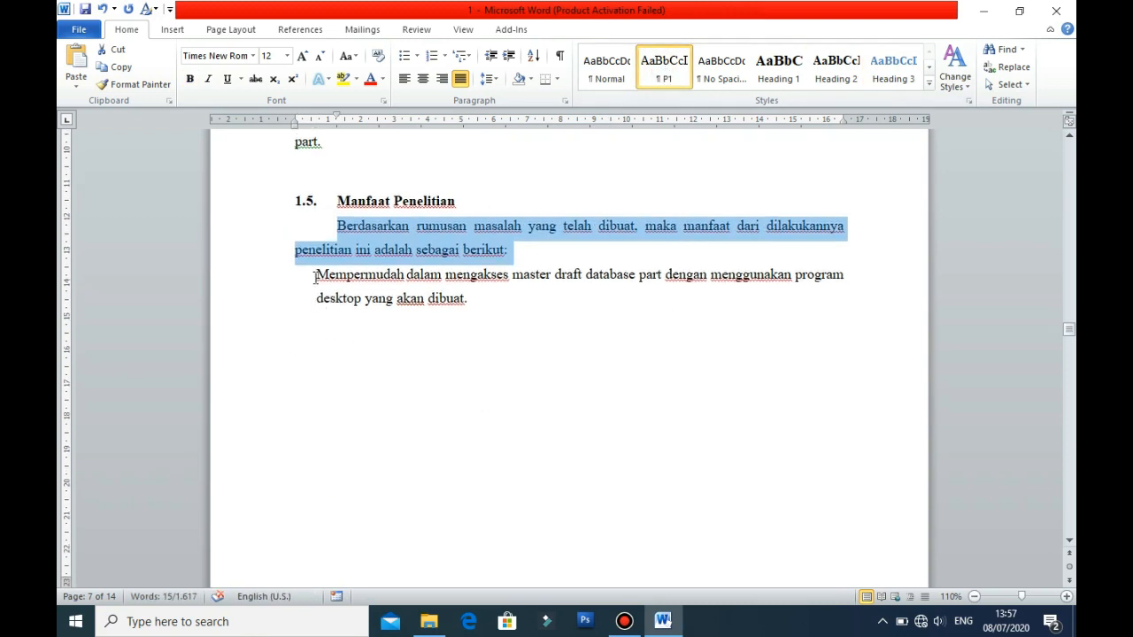
{"action": "left_click", "coordinate": [315, 276]}
{"action": "key", "text": "BackSpace"}
{"action": "key", "text": "BackSpace"}
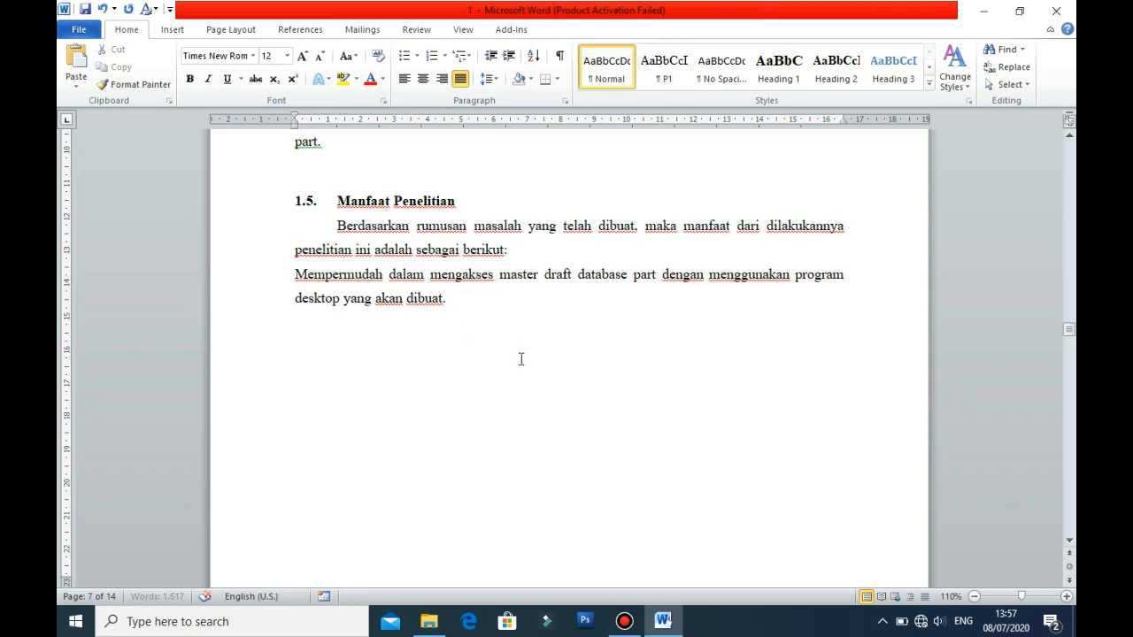
{"action": "key", "text": "BackSpace"}
{"action": "key", "text": "BackSpace"}
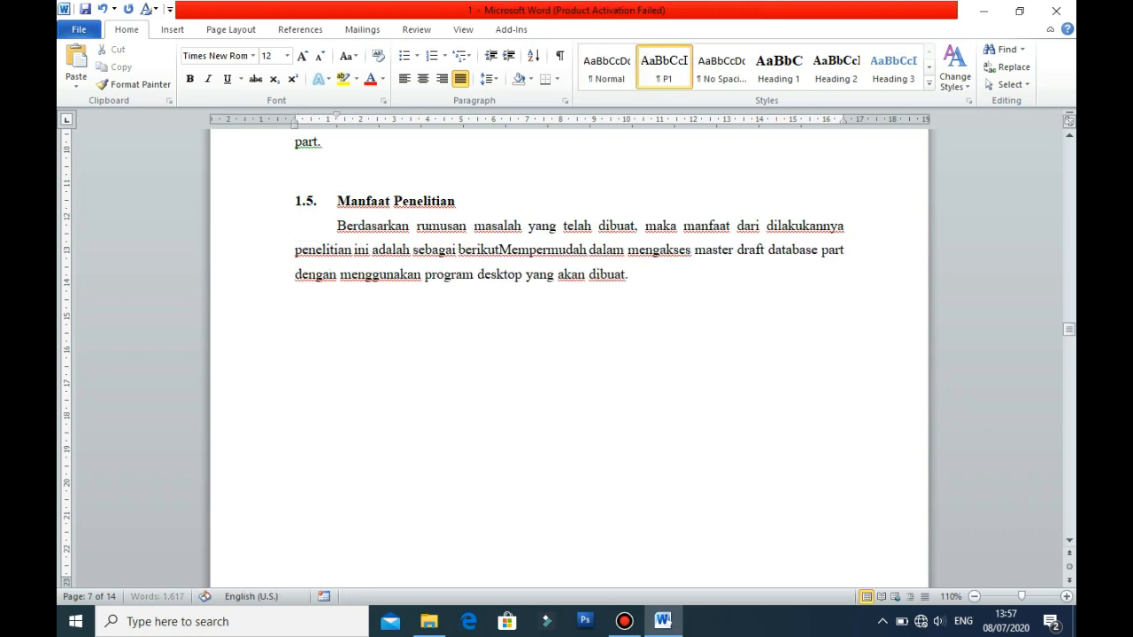
- Apply Heading 1 to the BAB II and TINJAUAN PUSTAKA chapter title lines
{"action": "scroll", "coordinate": [543, 369], "scroll_direction": "down", "scroll_amount": 5}
{"action": "scroll", "coordinate": [543, 369], "scroll_direction": "up", "scroll_amount": 5}
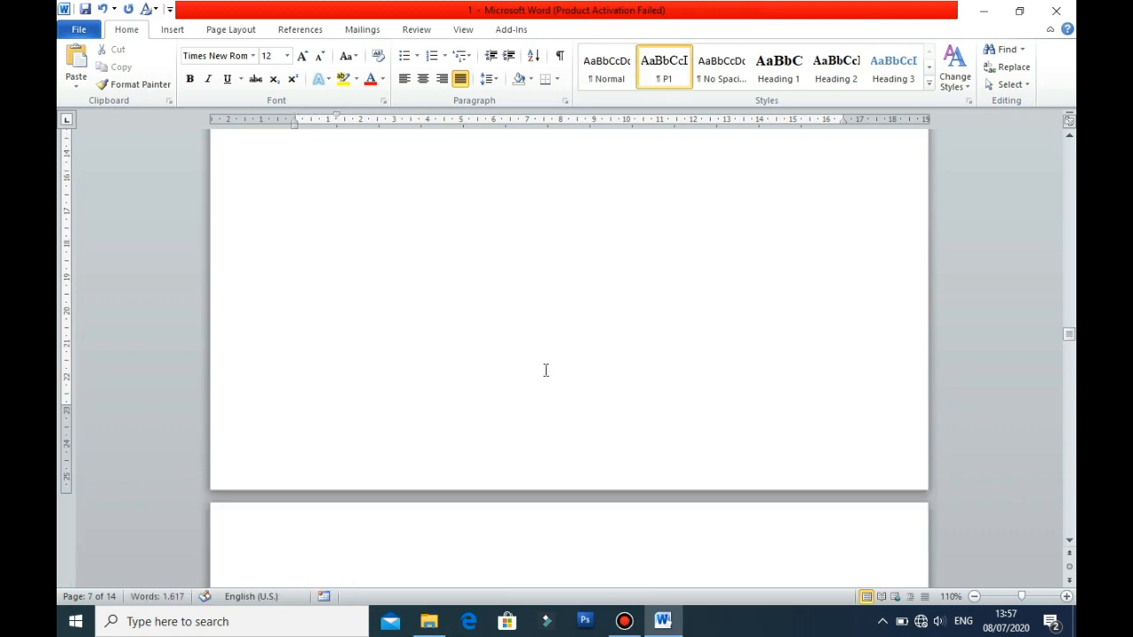
{"action": "scroll", "coordinate": [545, 370], "scroll_direction": "down", "scroll_amount": 5}
{"action": "scroll", "coordinate": [545, 370], "scroll_direction": "down", "scroll_amount": 1}
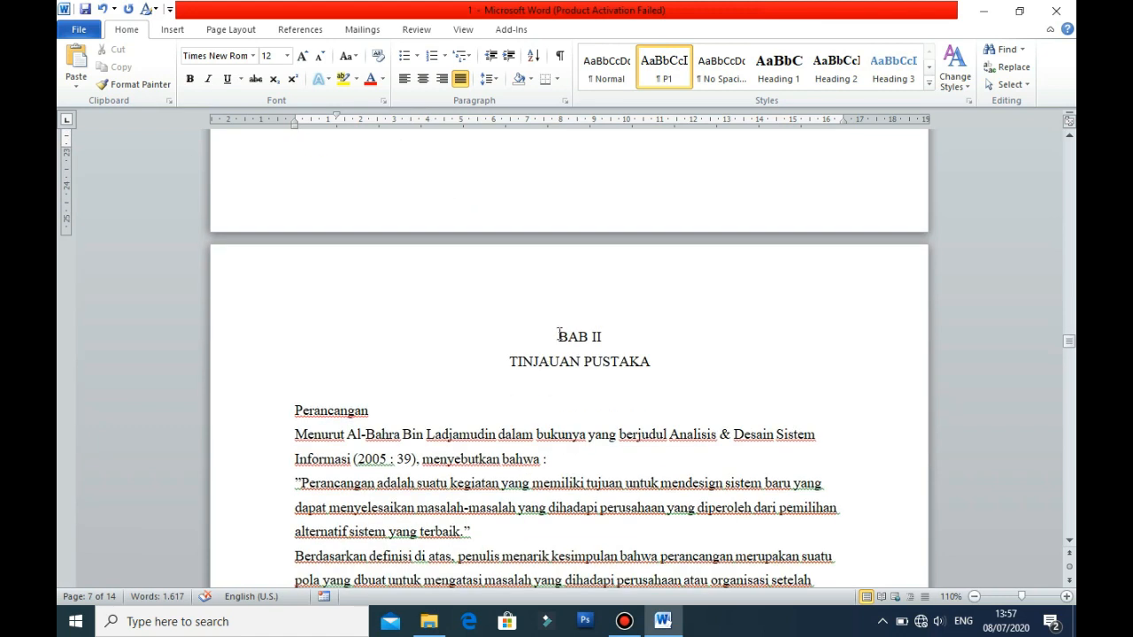
{"action": "left_click_drag", "start_coordinate": [556, 335], "coordinate": [661, 368]}
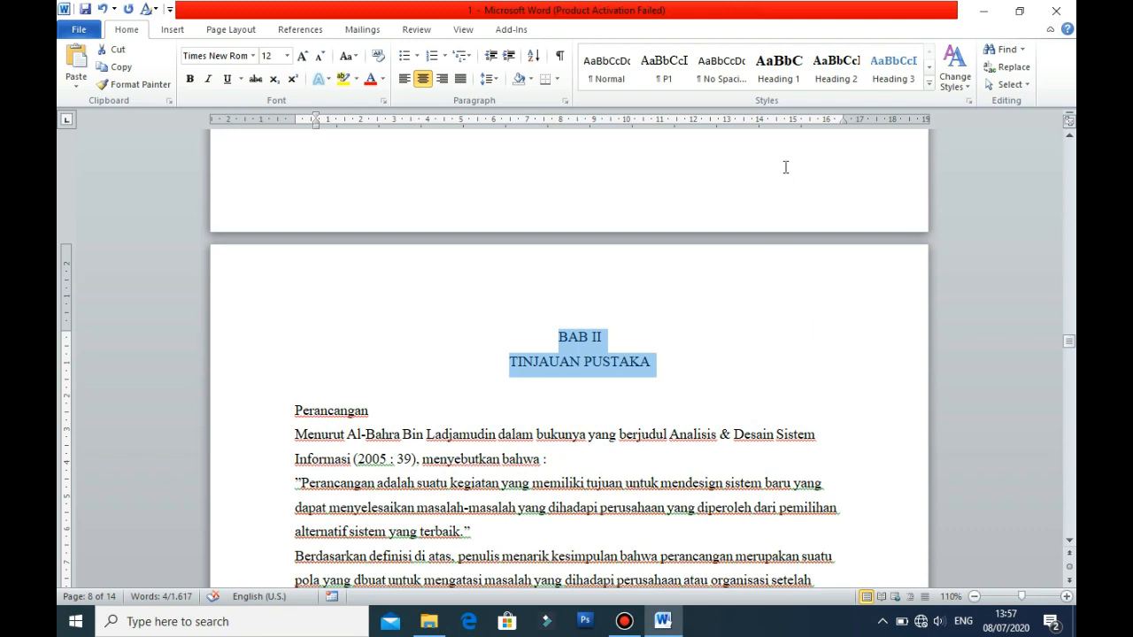
{"action": "left_click", "coordinate": [781, 71]}
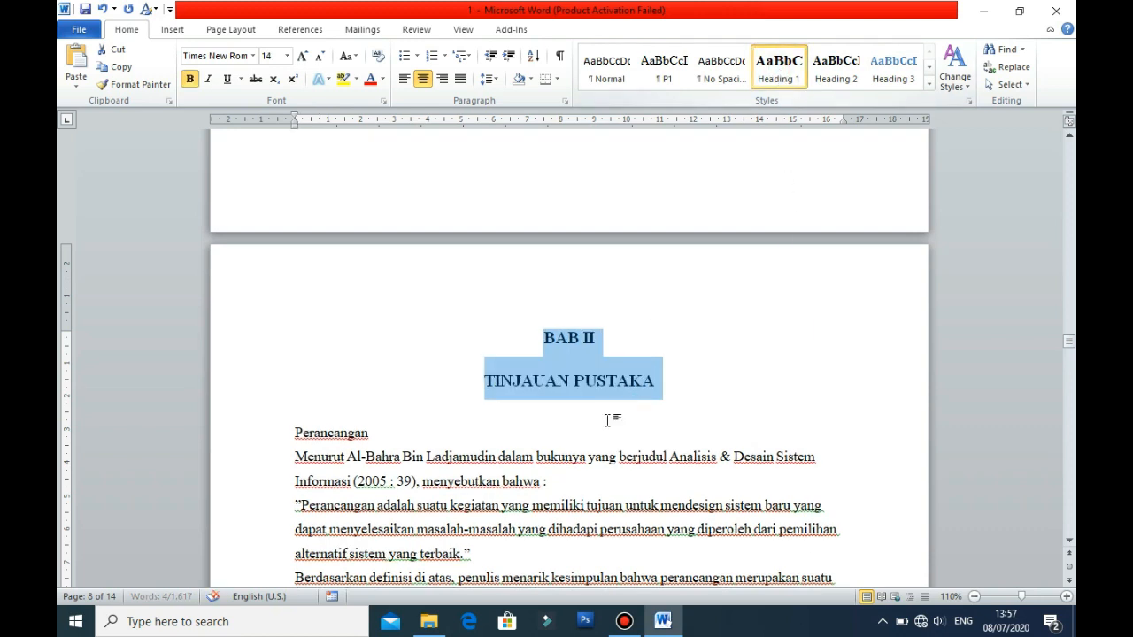
- Apply Heading 2 to the Perancangan subheading under BAB II
{"action": "scroll", "coordinate": [473, 380], "scroll_direction": "down", "scroll_amount": 3}
{"action": "left_click", "coordinate": [329, 304]}
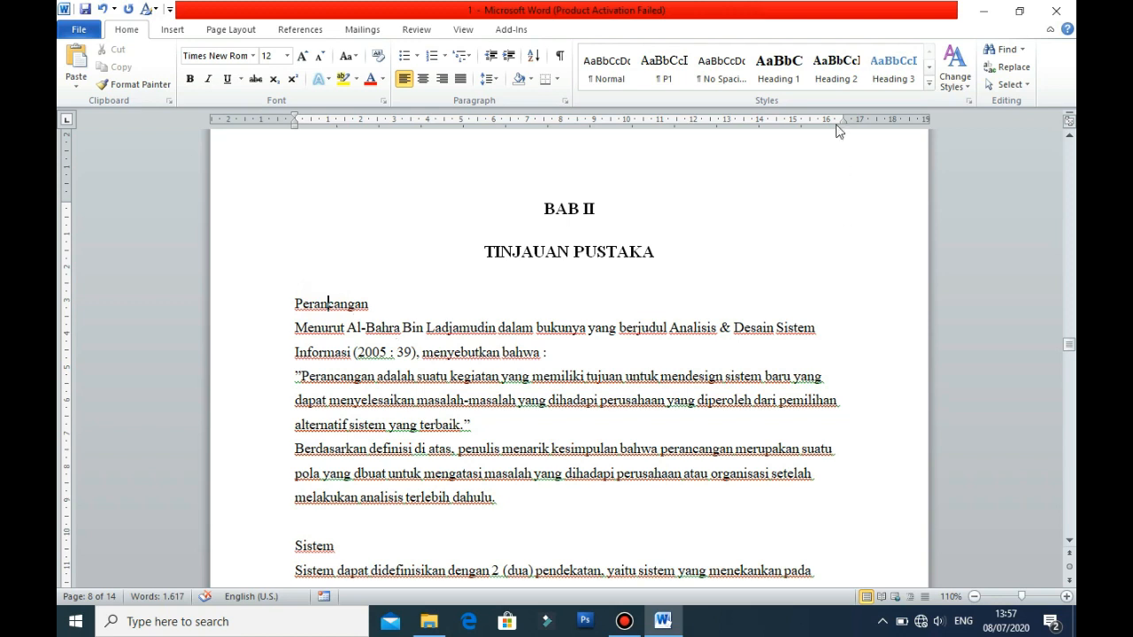
{"action": "left_click", "coordinate": [836, 64]}
- Number the Perancangan subheading with a new number format 2.1. in bold Times New Roman, and move its first-line indent to the page margin
{"action": "left_click", "coordinate": [292, 316]}
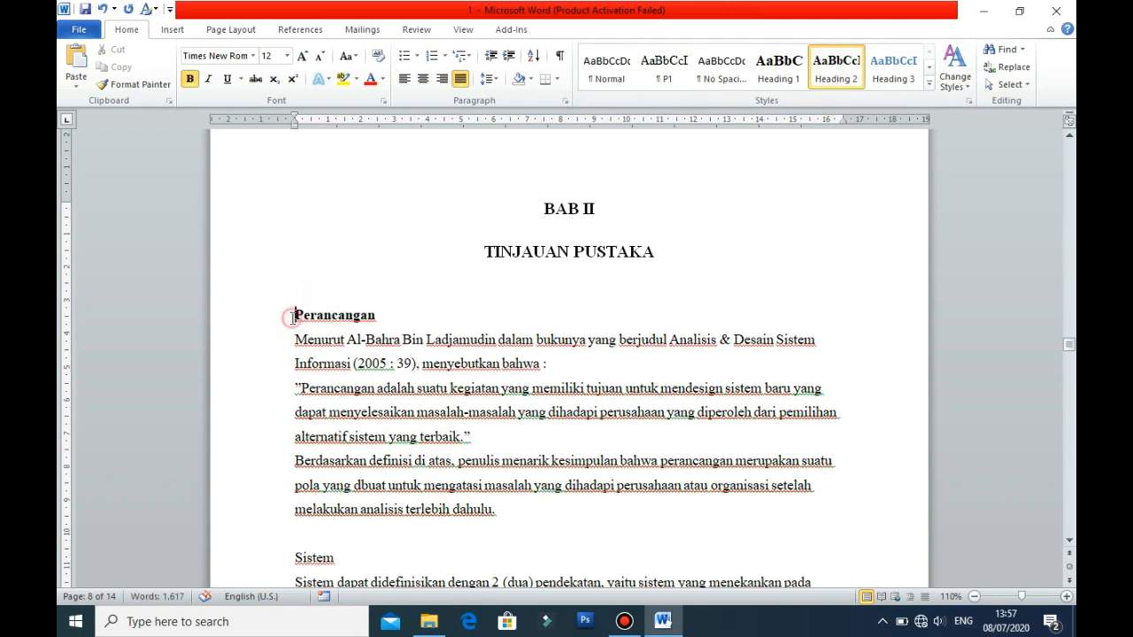
{"action": "left_click", "coordinate": [447, 54]}
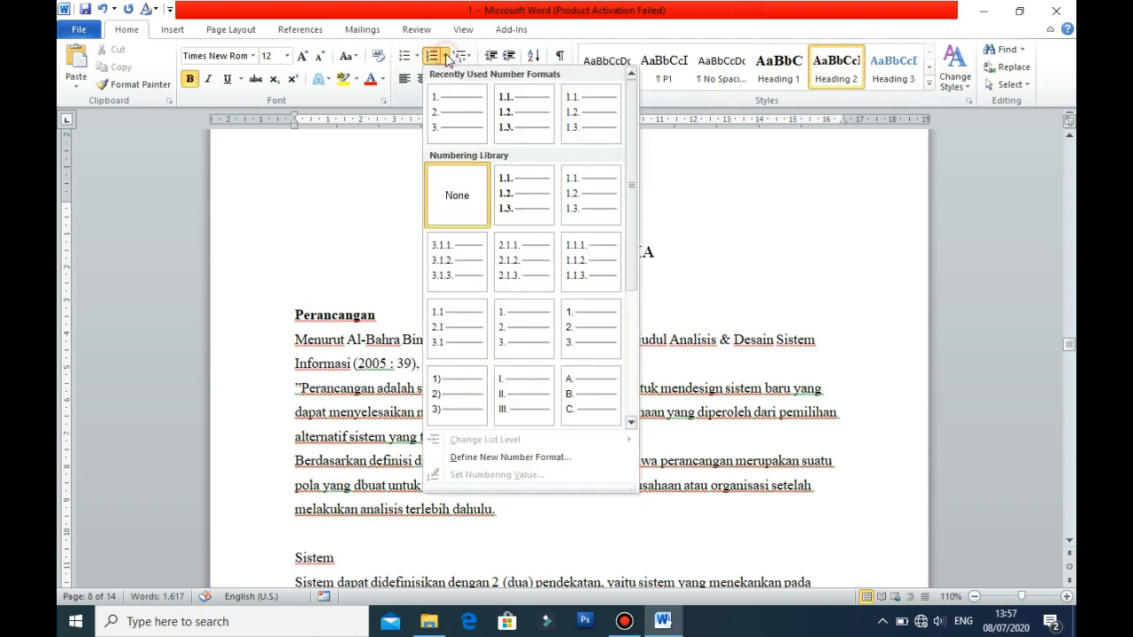
{"action": "left_click", "coordinate": [491, 458]}
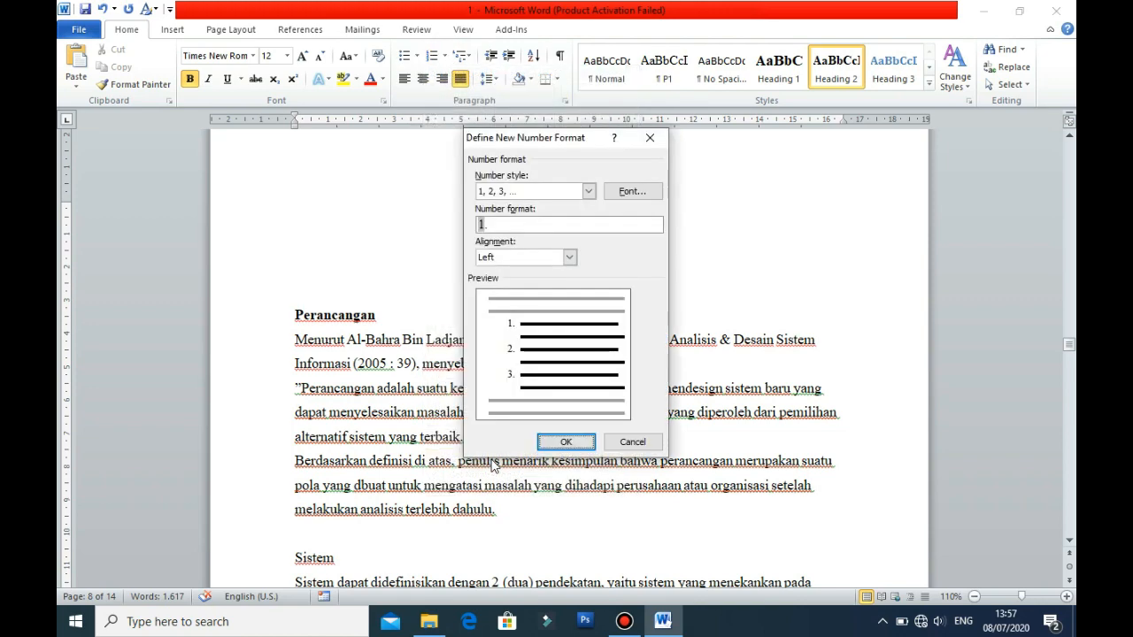
{"action": "left_click", "coordinate": [479, 225]}
{"action": "type", "text": "2."}
{"action": "left_click", "coordinate": [630, 192]}
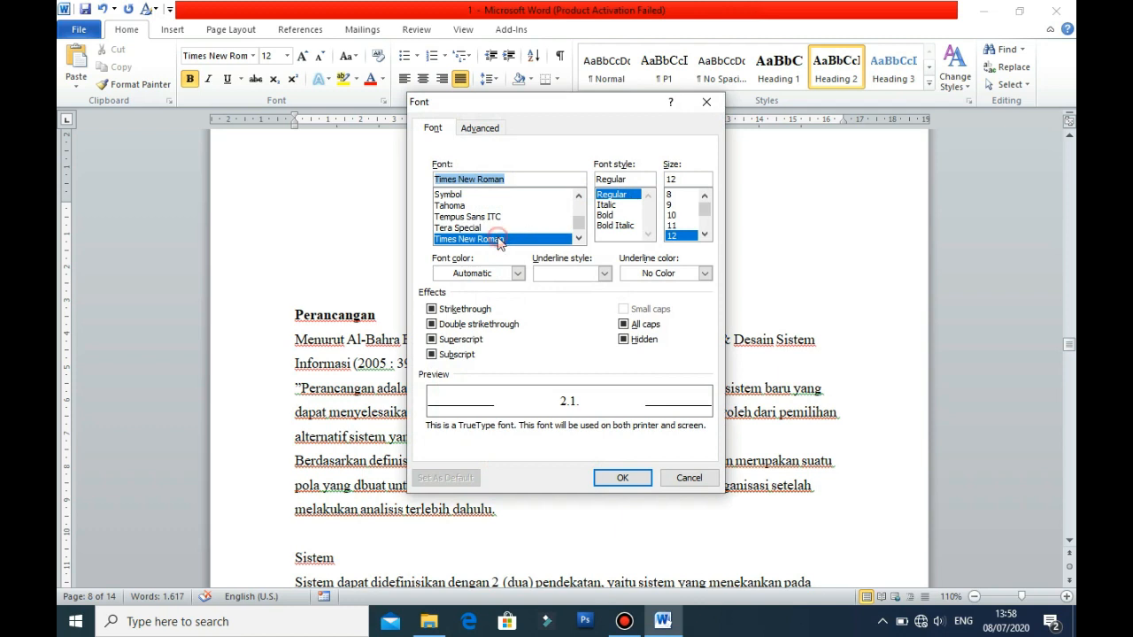
{"action": "left_click", "coordinate": [619, 217]}
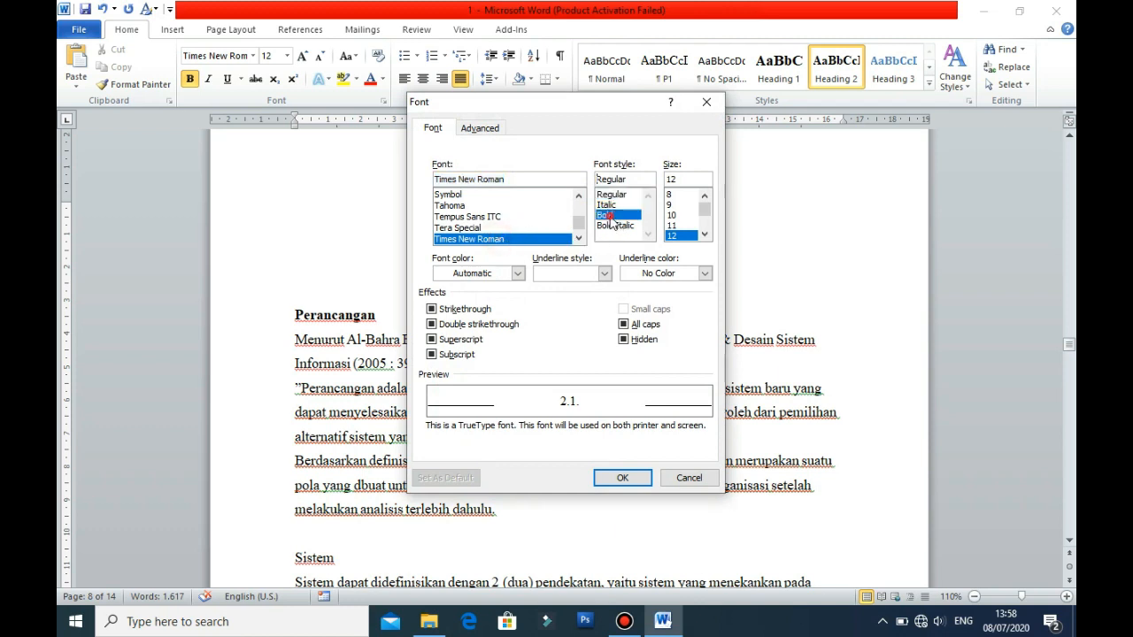
{"action": "left_click", "coordinate": [632, 478]}
{"action": "left_click", "coordinate": [565, 442]}
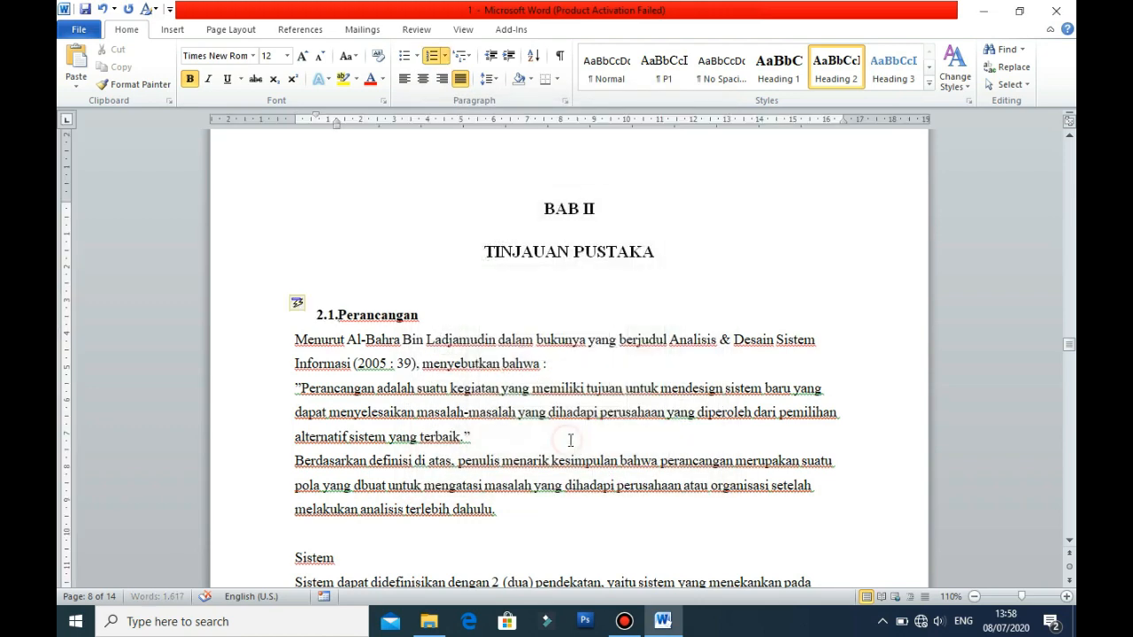
{"action": "left_click_drag", "start_coordinate": [317, 116], "coordinate": [296, 118]}
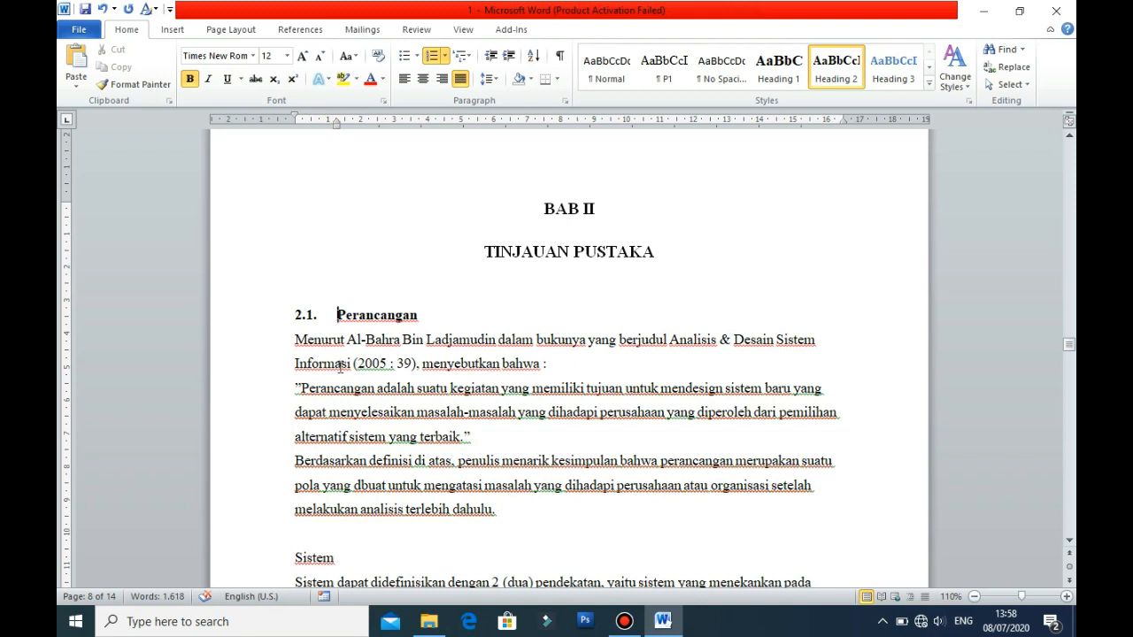
- Apply the P1 style to the three paragraphs under Perancangan
{"action": "scroll", "coordinate": [340, 366], "scroll_direction": "down", "scroll_amount": 2}
{"action": "left_click_drag", "start_coordinate": [293, 262], "coordinate": [500, 427]}
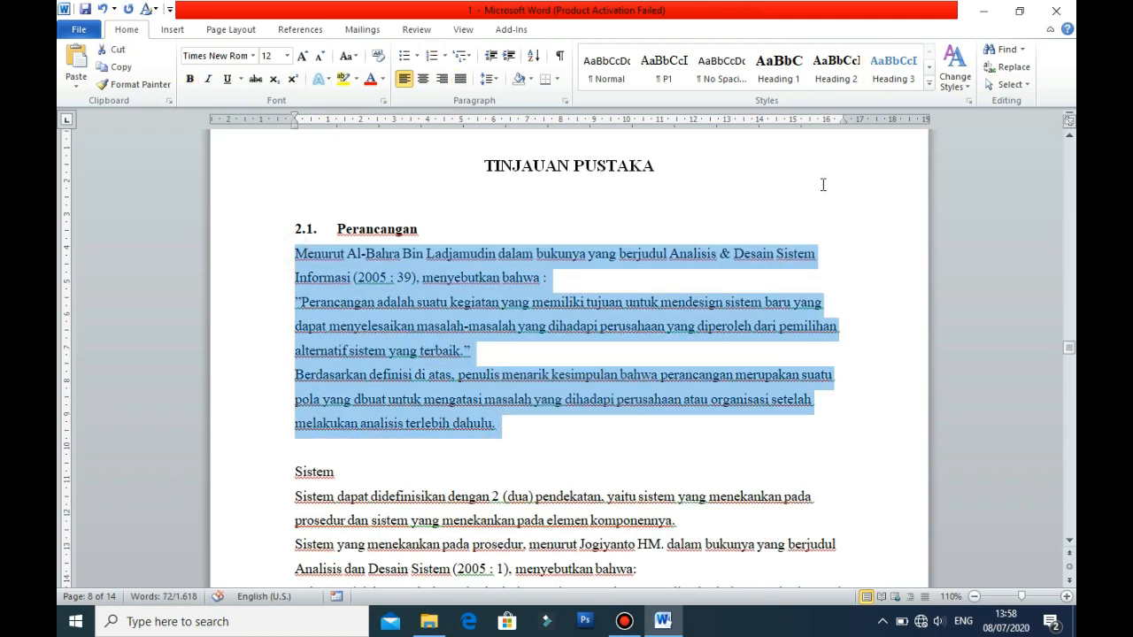
{"action": "left_click", "coordinate": [671, 78]}
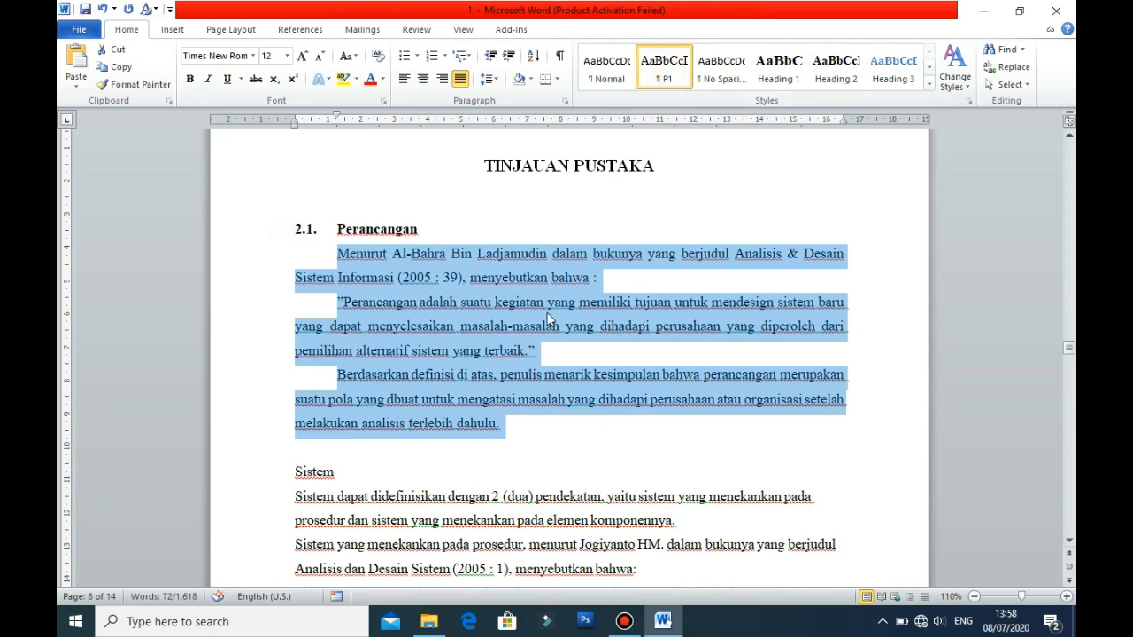
- Copy the Perancangan subheading's numbered formatting onto the Sistem subheading with Format Painter
{"action": "scroll", "coordinate": [412, 354], "scroll_direction": "down", "scroll_amount": 3}
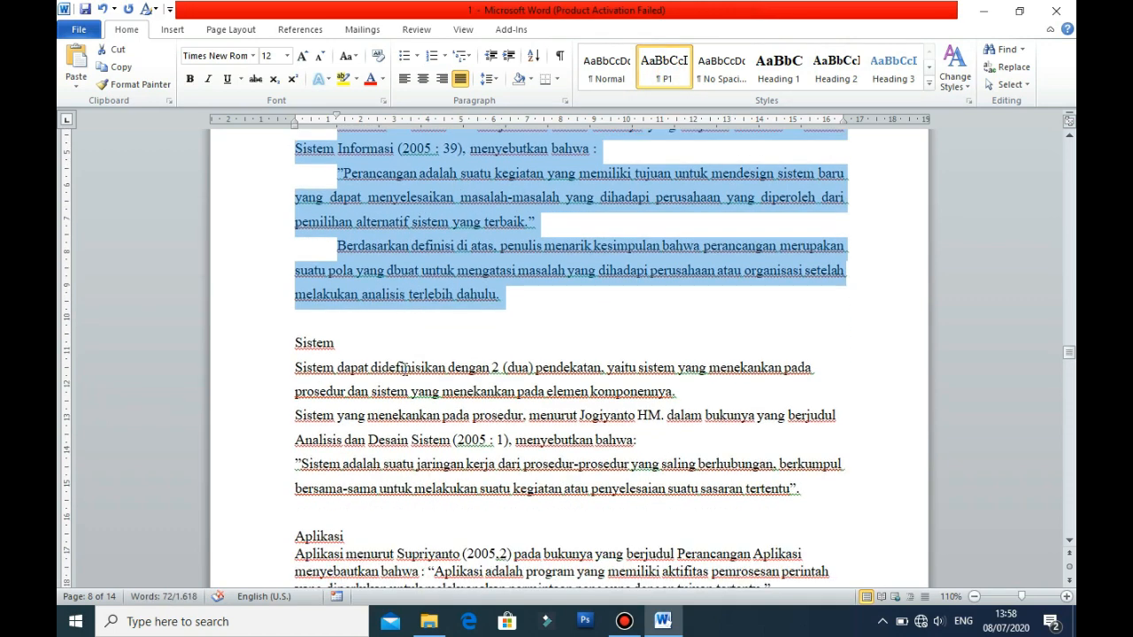
{"action": "scroll", "coordinate": [347, 346], "scroll_direction": "up", "scroll_amount": 2}
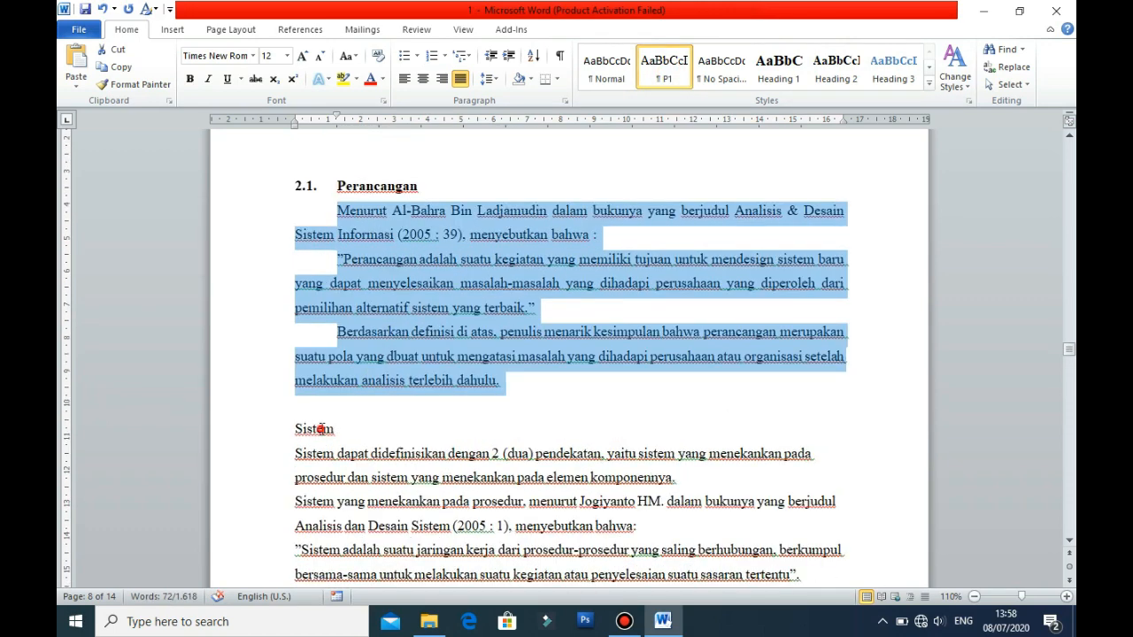
{"action": "left_click", "coordinate": [321, 428]}
{"action": "left_click_drag", "start_coordinate": [423, 184], "coordinate": [288, 186]}
{"action": "left_click", "coordinate": [134, 84]}
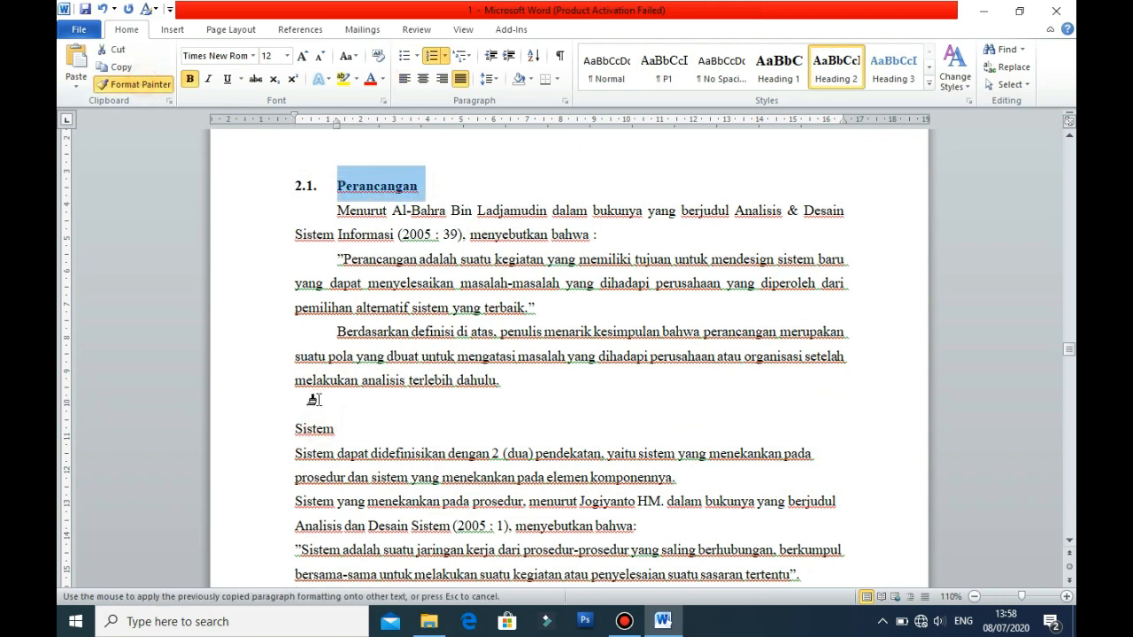
{"action": "left_click_drag", "start_coordinate": [337, 429], "coordinate": [263, 433]}
- Apply the P1 style to the three paragraphs under Sistem
{"action": "scroll", "coordinate": [263, 433], "scroll_direction": "down", "scroll_amount": 3}
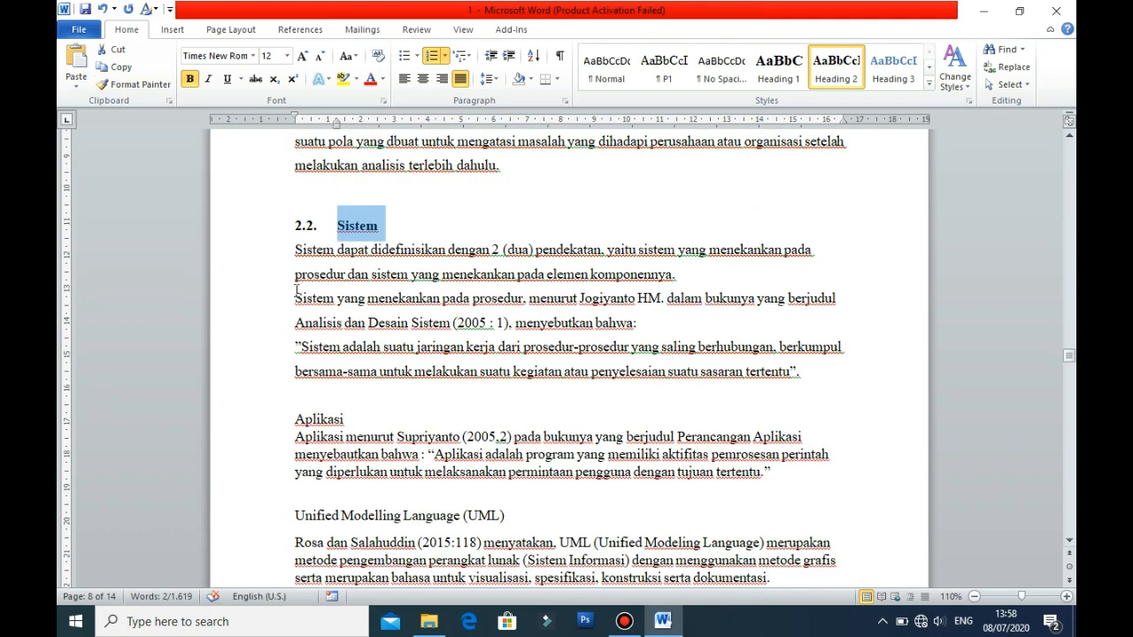
{"action": "left_click_drag", "start_coordinate": [291, 253], "coordinate": [845, 376]}
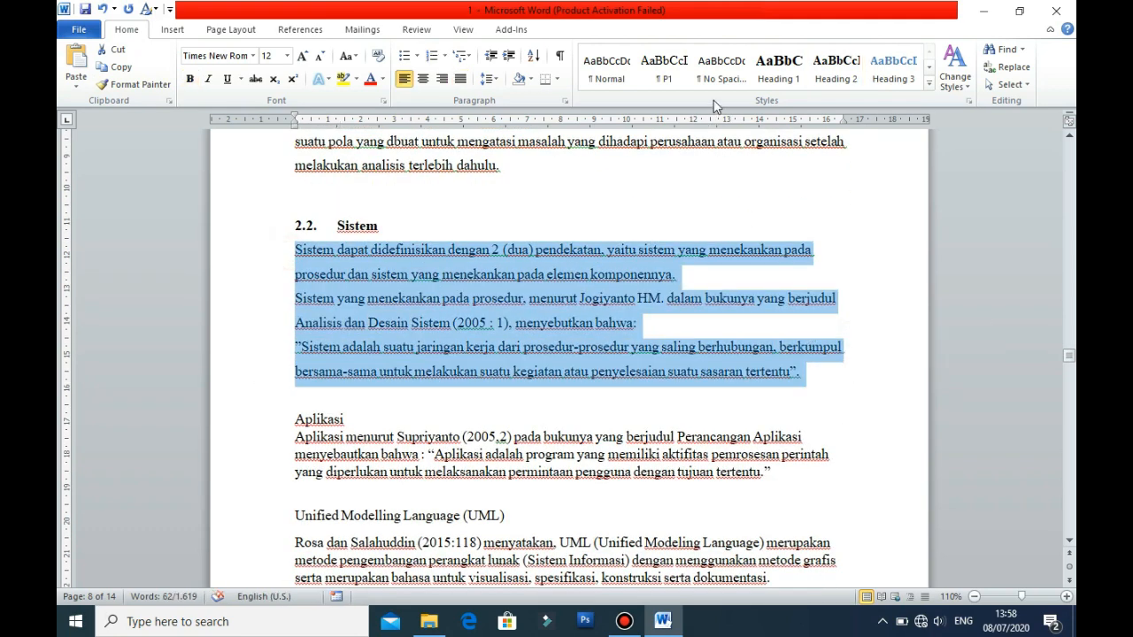
{"action": "left_click", "coordinate": [664, 66]}
- Copy the Sistem subheading's numbered formatting onto the Aplikasi subheading with Format Painter and apply the P1 style to the paragraph beneath it
{"action": "scroll", "coordinate": [434, 413], "scroll_direction": "down", "scroll_amount": 2}
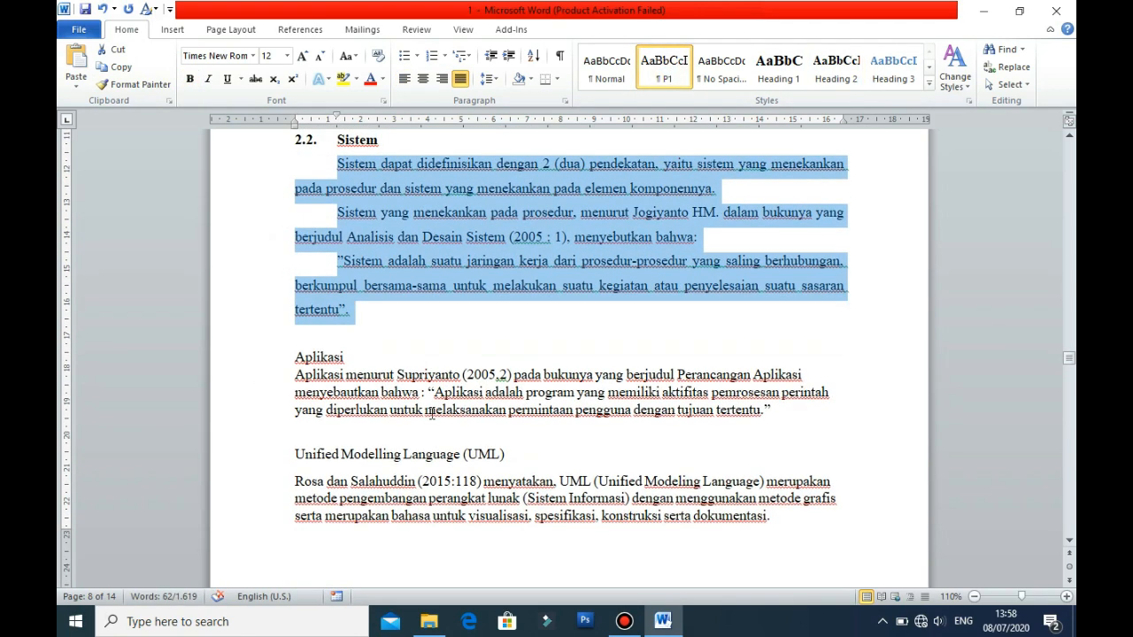
{"action": "left_click", "coordinate": [315, 356]}
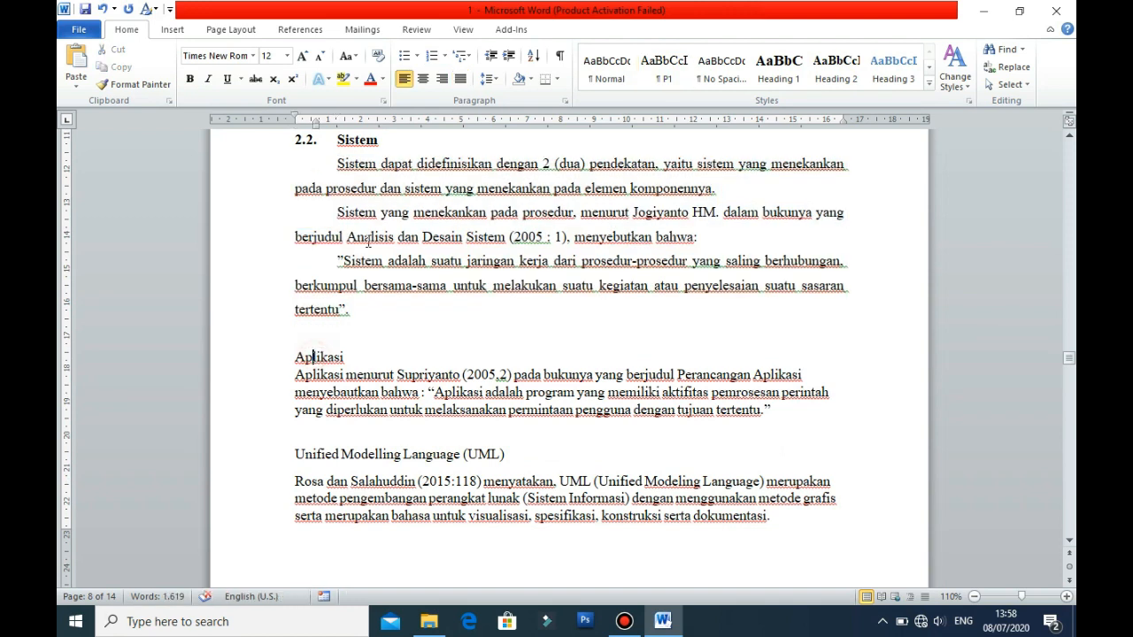
{"action": "left_click_drag", "start_coordinate": [382, 143], "coordinate": [286, 144]}
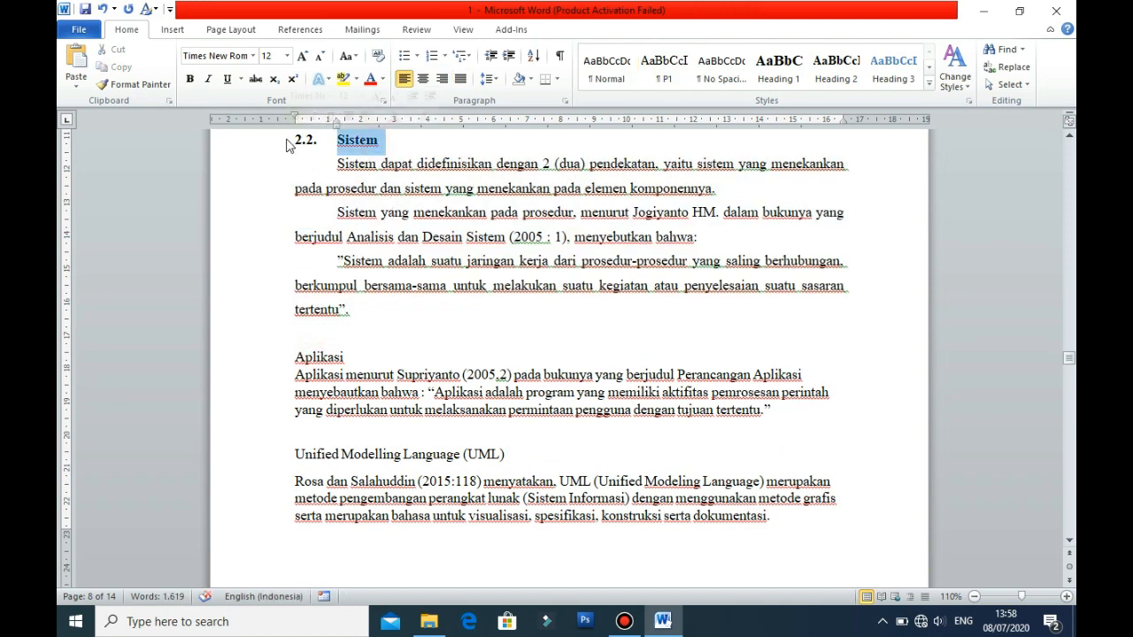
{"action": "left_click", "coordinate": [133, 85]}
{"action": "left_click_drag", "start_coordinate": [345, 356], "coordinate": [265, 365]}
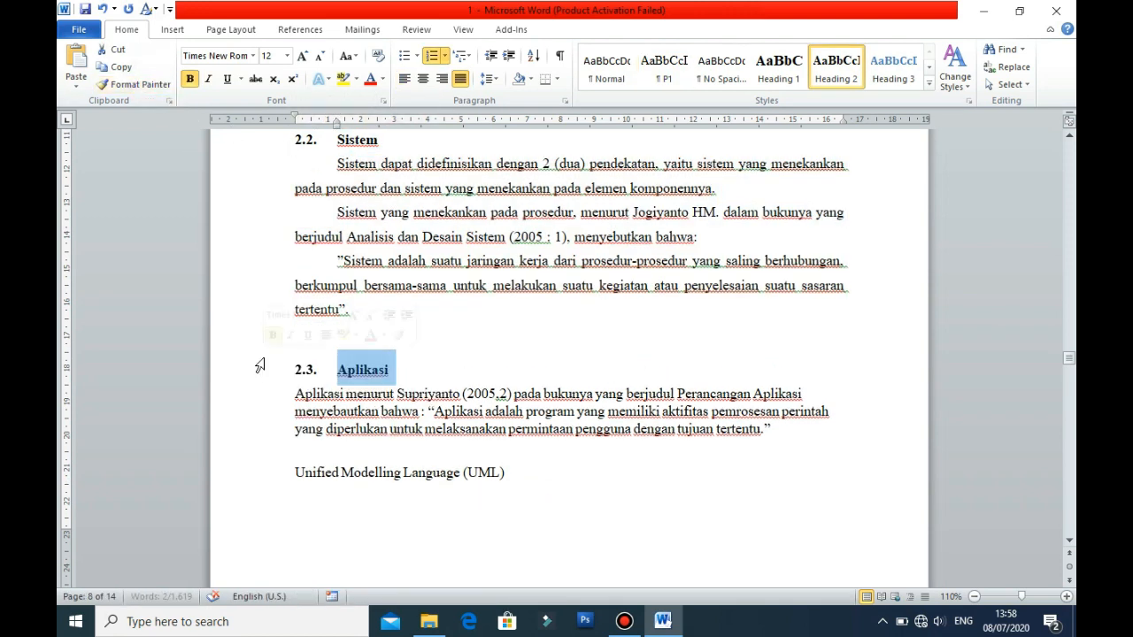
{"action": "scroll", "coordinate": [340, 372], "scroll_direction": "down", "scroll_amount": 2}
{"action": "left_click_drag", "start_coordinate": [298, 308], "coordinate": [726, 364]}
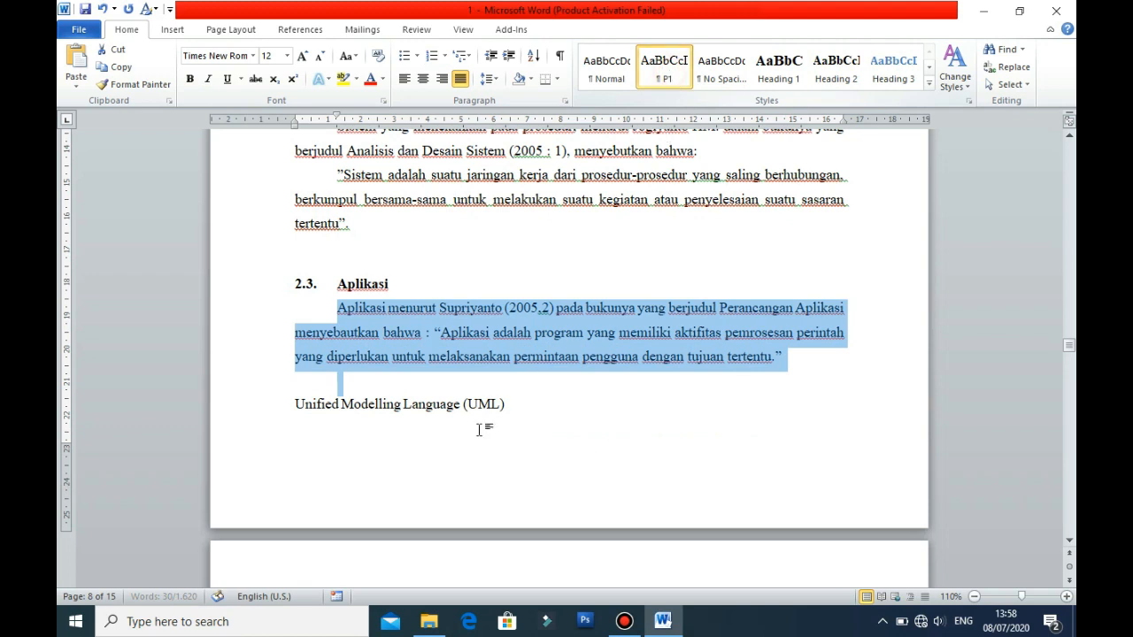
- Copy the Aplikasi subheading's numbered formatting onto the Unified Modelling Language (UML) subheading with Format Painter and apply the P1 style to the paragraphs beneath it
{"action": "scroll", "coordinate": [479, 430], "scroll_direction": "down", "scroll_amount": 1}
{"action": "left_click", "coordinate": [352, 305]}
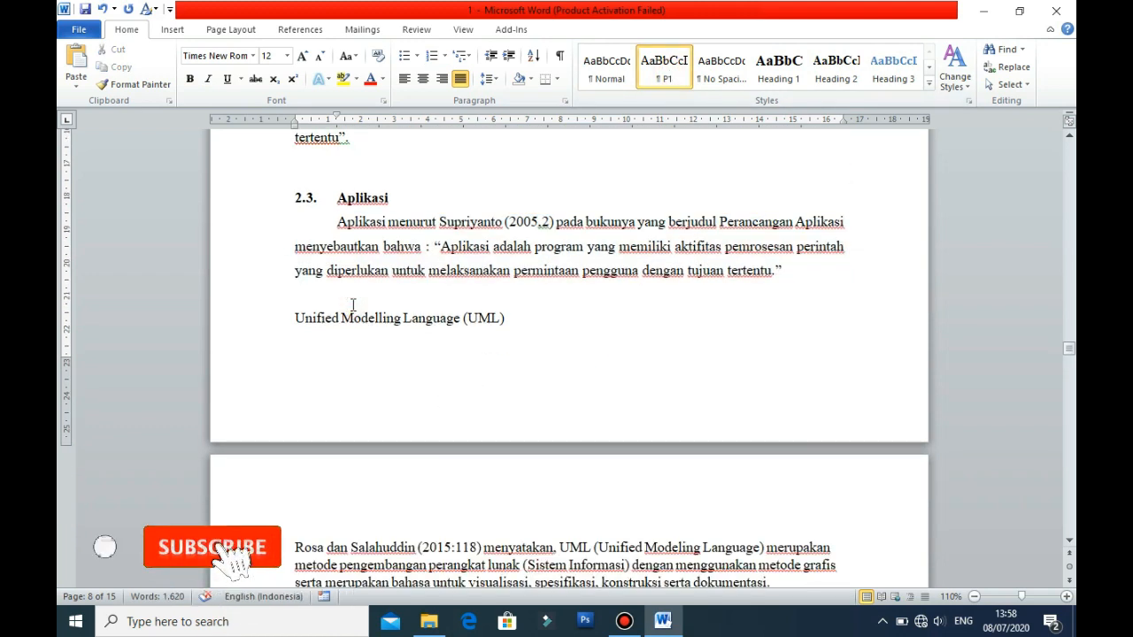
{"action": "left_click_drag", "start_coordinate": [397, 199], "coordinate": [268, 211]}
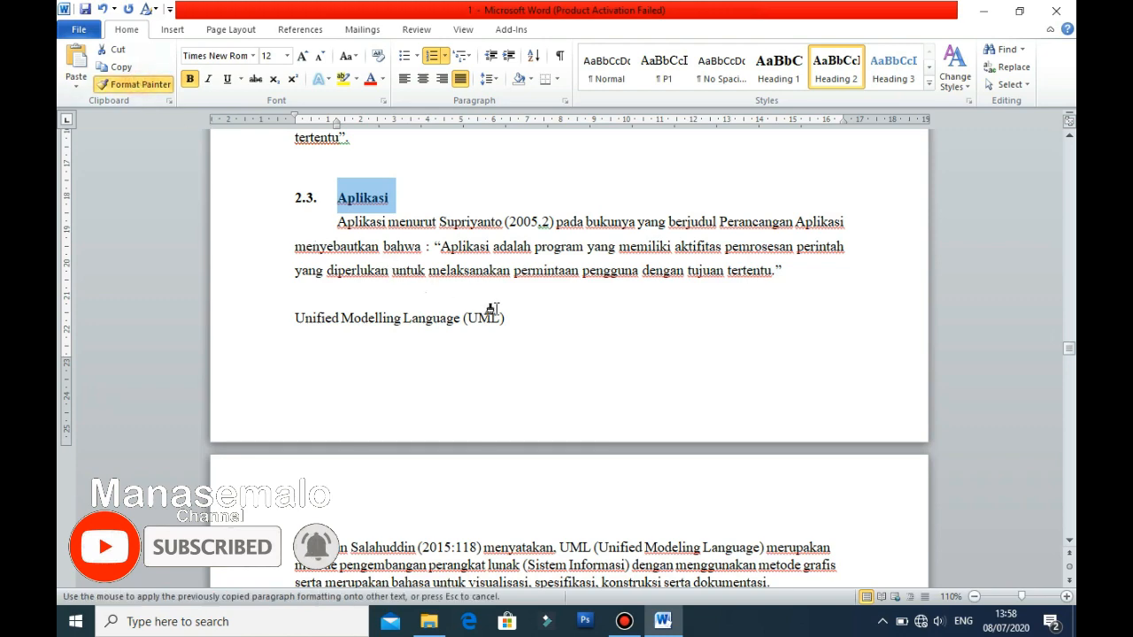
{"action": "mouse_move", "coordinate": [506, 318]}
{"action": "left_mouse_down"}
{"action": "mouse_move", "coordinate": [292, 321]}
{"action": "mouse_move", "coordinate": [372, 393]}
{"action": "left_mouse_up"}
{"action": "scroll", "coordinate": [386, 431], "scroll_direction": "down", "scroll_amount": 5}
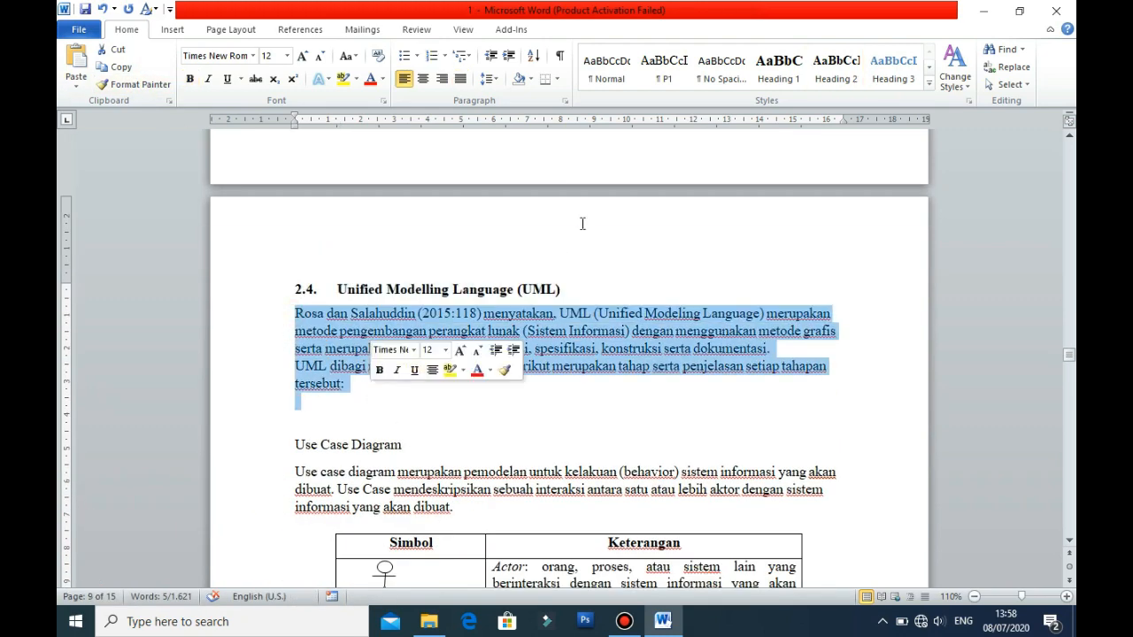
{"action": "left_click", "coordinate": [664, 66]}
- Copy the Unified Modelling Language (UML) subheading's numbered formatting onto the Use Case Diagram subheading with Format Painter and select the paragraph beneath it
{"action": "scroll", "coordinate": [368, 387], "scroll_direction": "down", "scroll_amount": 3}
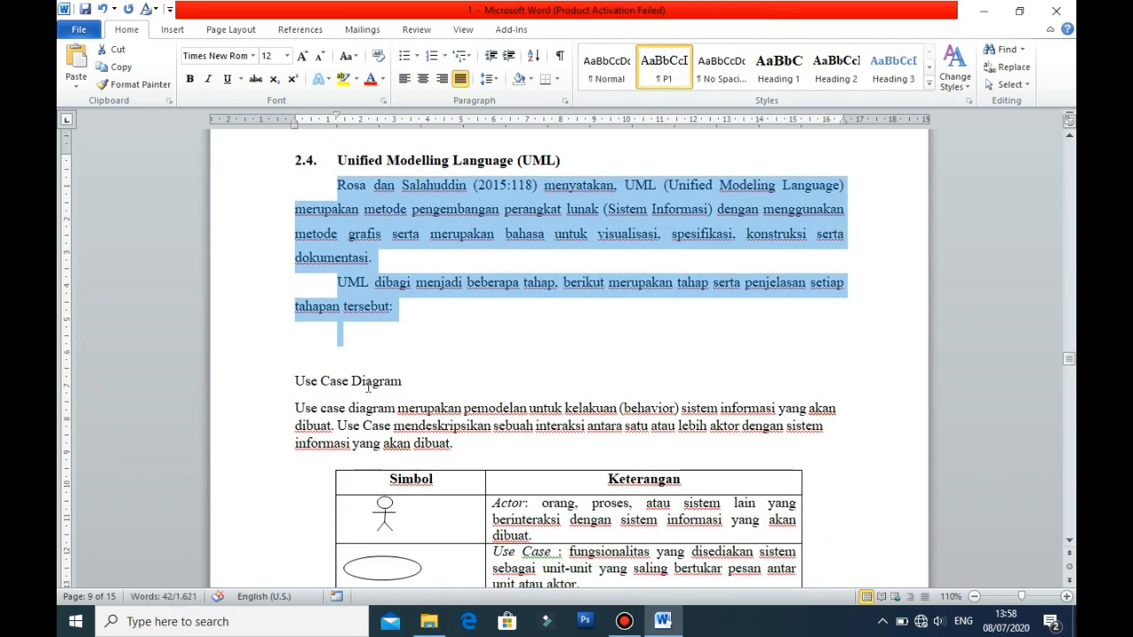
{"action": "triple_click", "coordinate": [569, 158]}
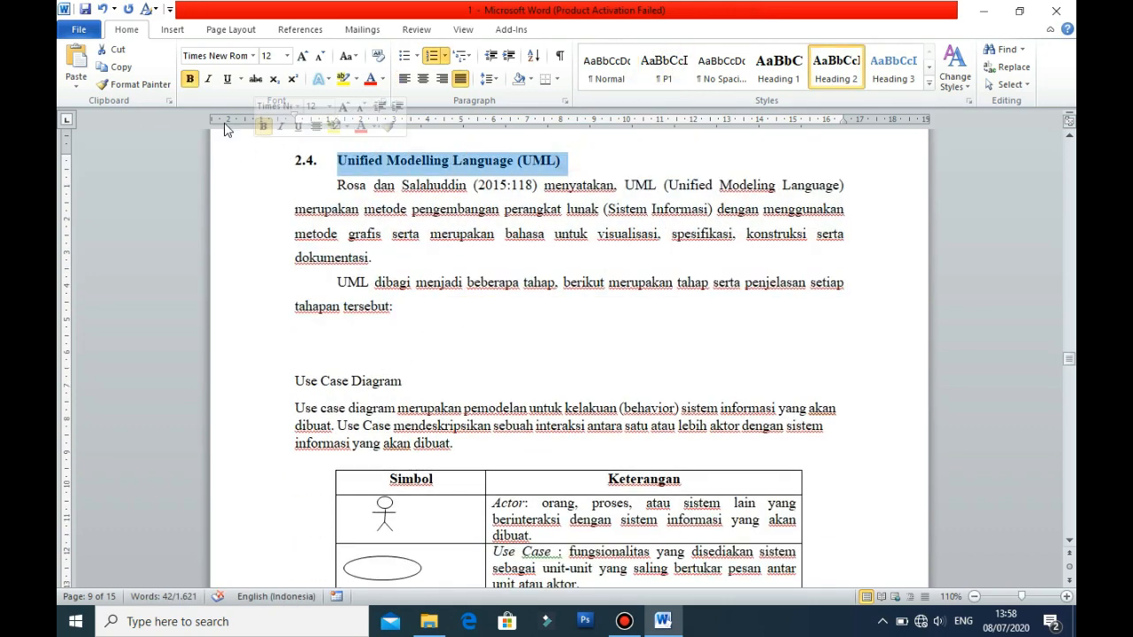
{"action": "left_click", "coordinate": [152, 82]}
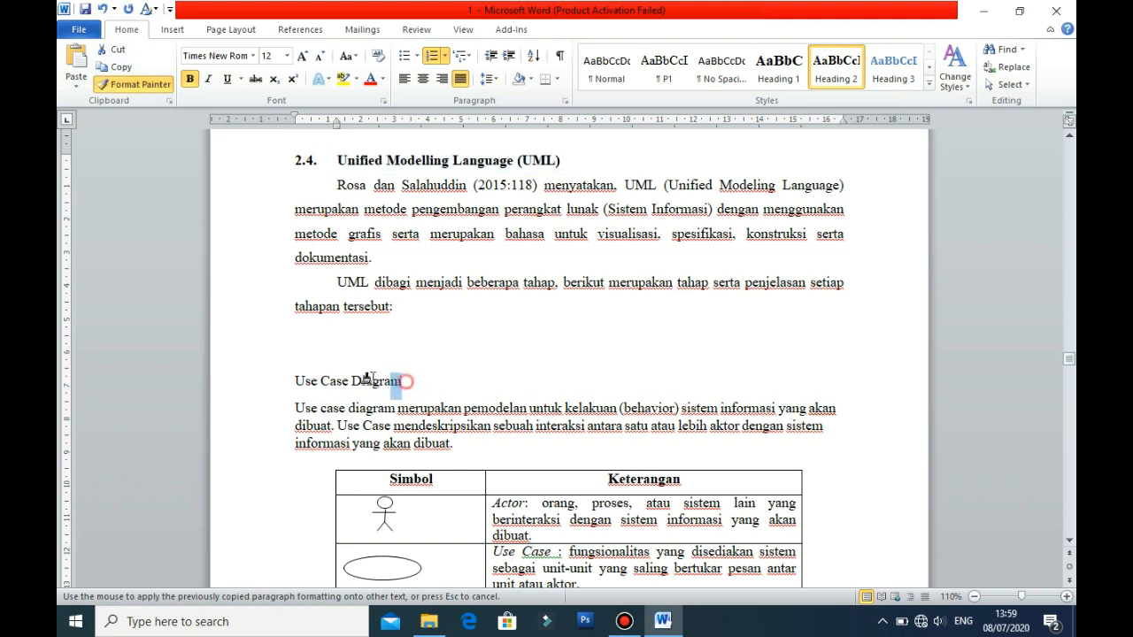
{"action": "left_click_drag", "start_coordinate": [403, 381], "coordinate": [293, 382]}
{"action": "left_click", "coordinate": [292, 409]}
{"action": "triple_click", "coordinate": [321, 426]}
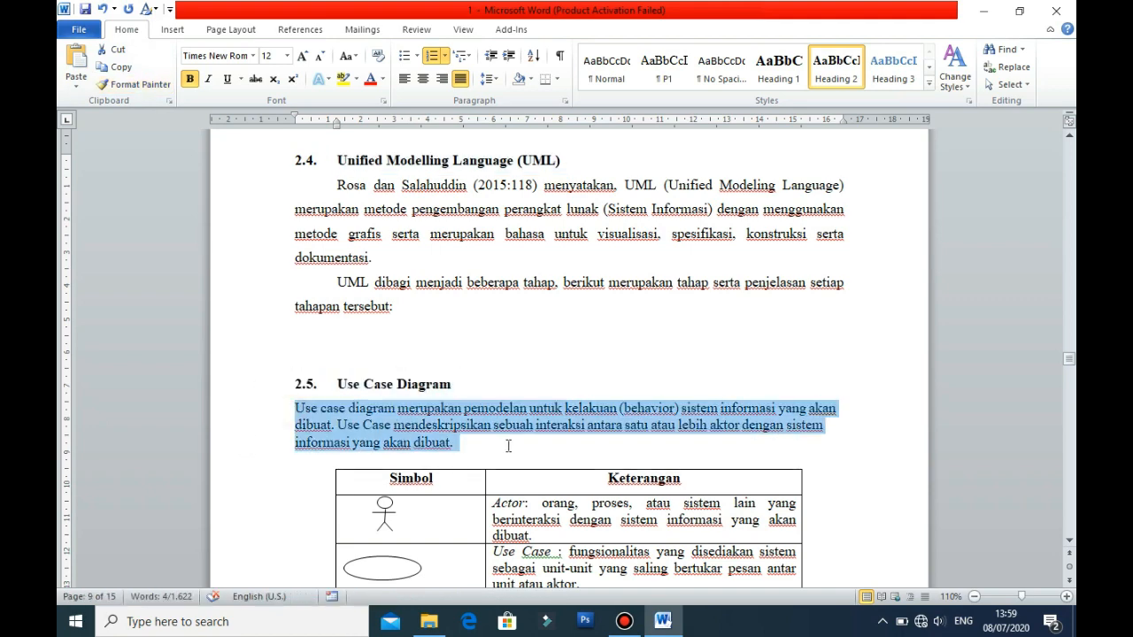
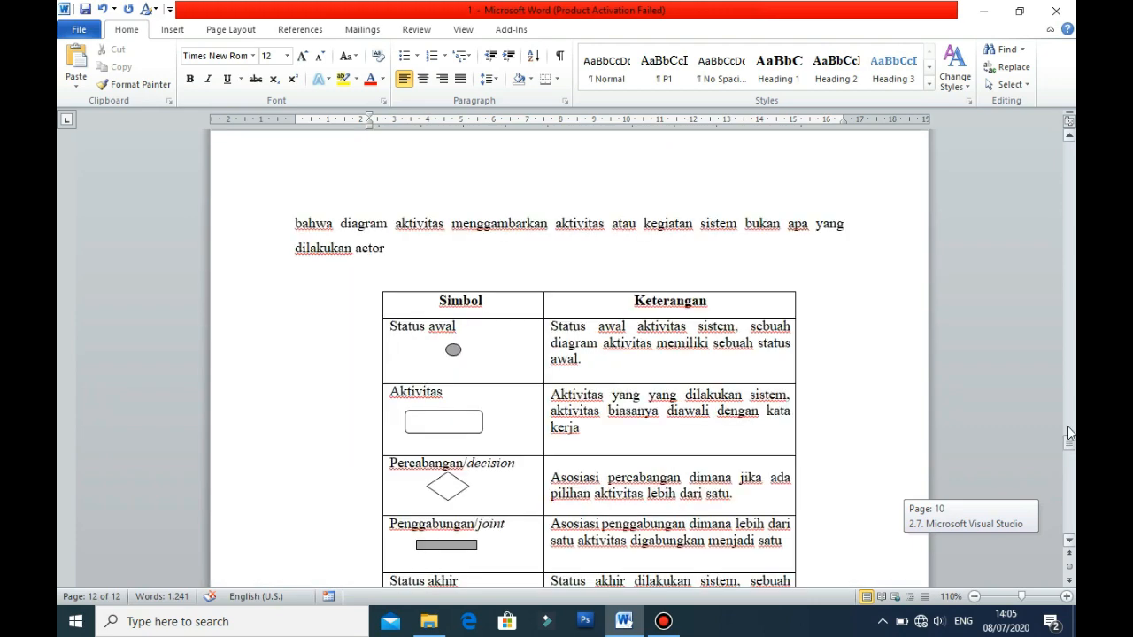
- Insert a Next Page section break after the year 2018 at the end of the cover page
{"action": "left_click", "coordinate": [780, 312]}
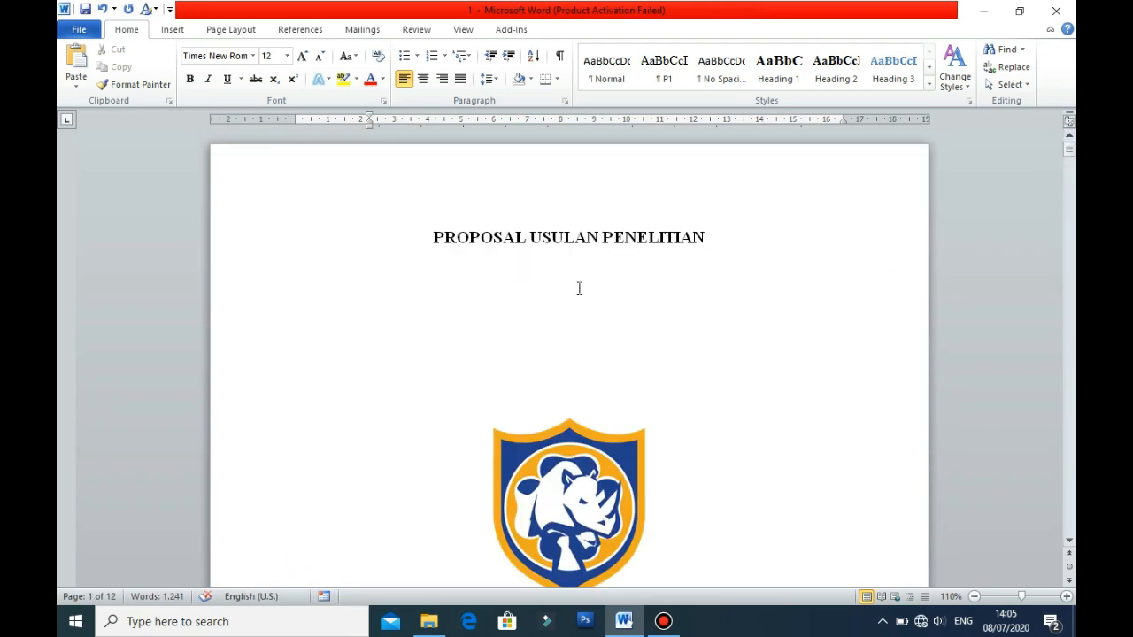
{"action": "scroll", "coordinate": [580, 289], "scroll_direction": "down", "scroll_amount": 4}
{"action": "scroll", "coordinate": [581, 291], "scroll_direction": "up", "scroll_amount": 4}
{"action": "scroll", "coordinate": [582, 291], "scroll_direction": "down", "scroll_amount": 9}
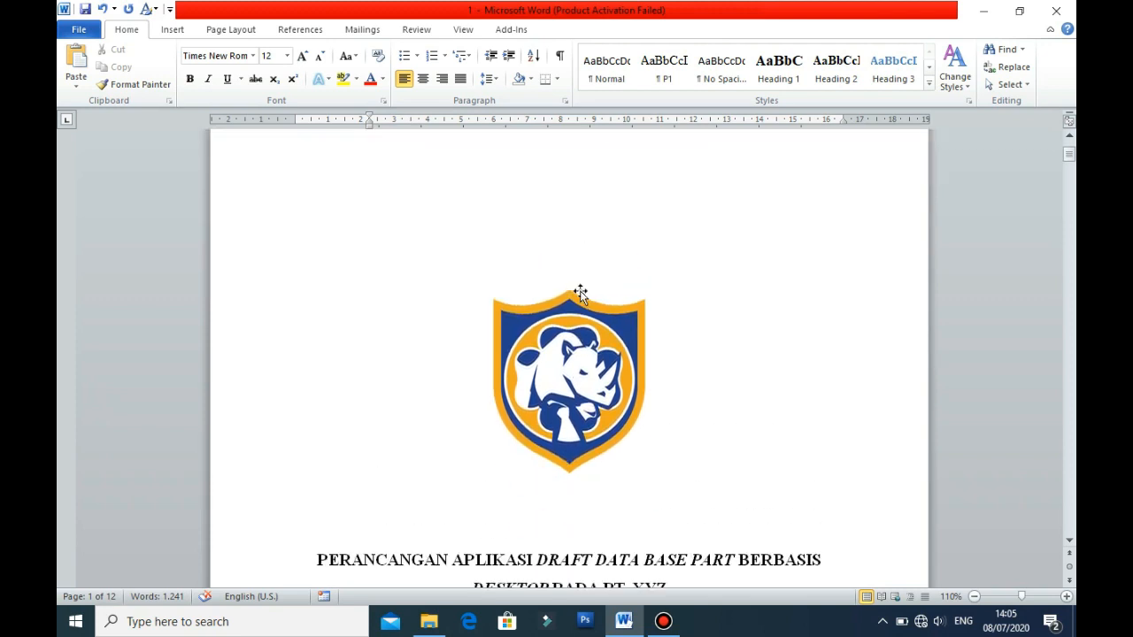
{"action": "left_click", "coordinate": [664, 400]}
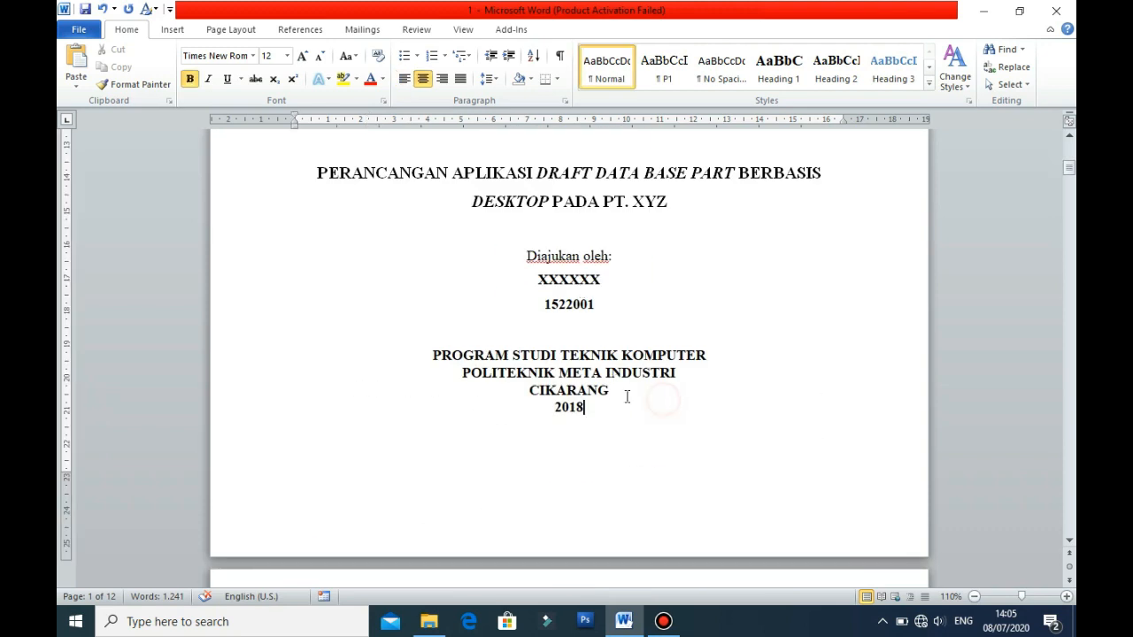
{"action": "scroll", "coordinate": [592, 397], "scroll_direction": "down", "scroll_amount": 2}
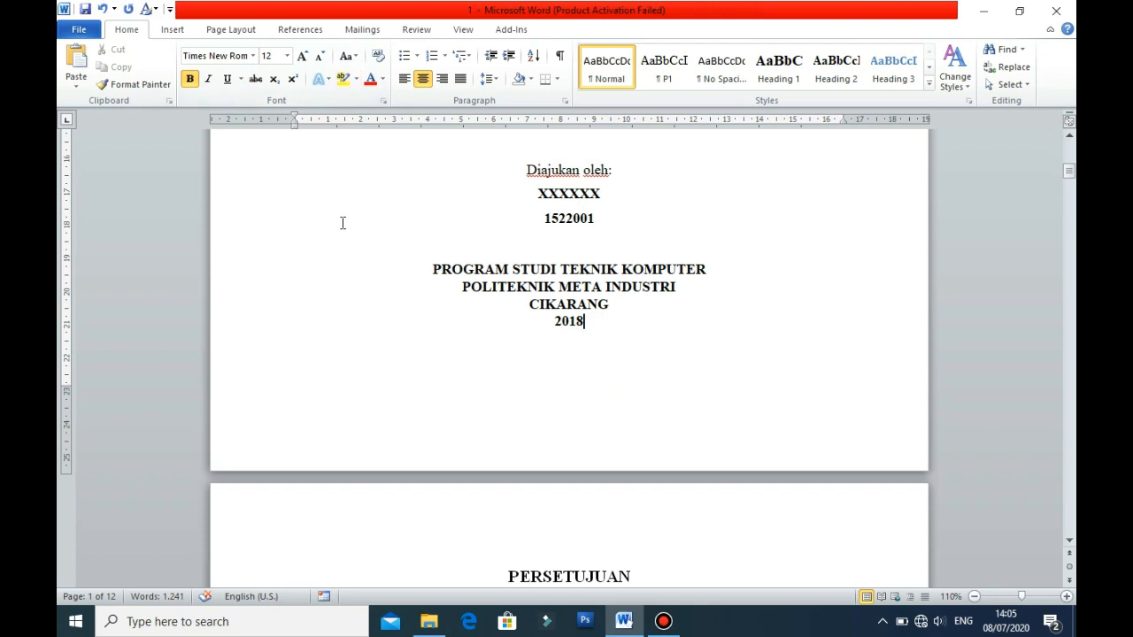
{"action": "left_click", "coordinate": [242, 30]}
{"action": "left_click", "coordinate": [361, 52]}
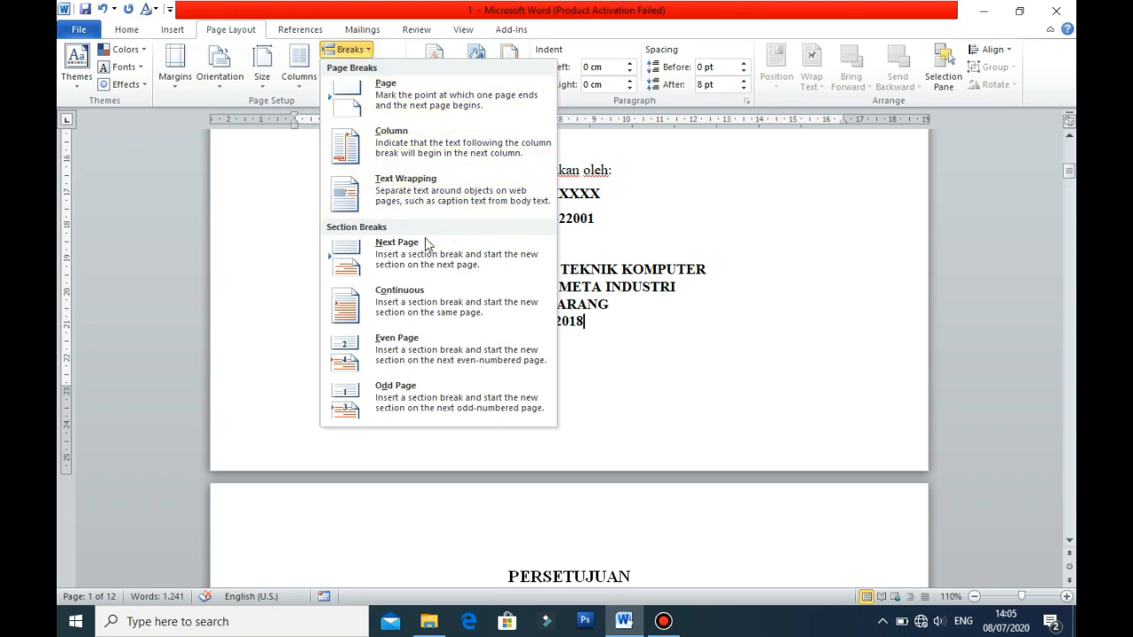
{"action": "left_click", "coordinate": [362, 245]}
- Remove the extra blank page between the cover page and the PERSETUJUAN page
{"action": "scroll", "coordinate": [592, 325], "scroll_direction": "down", "scroll_amount": 10}
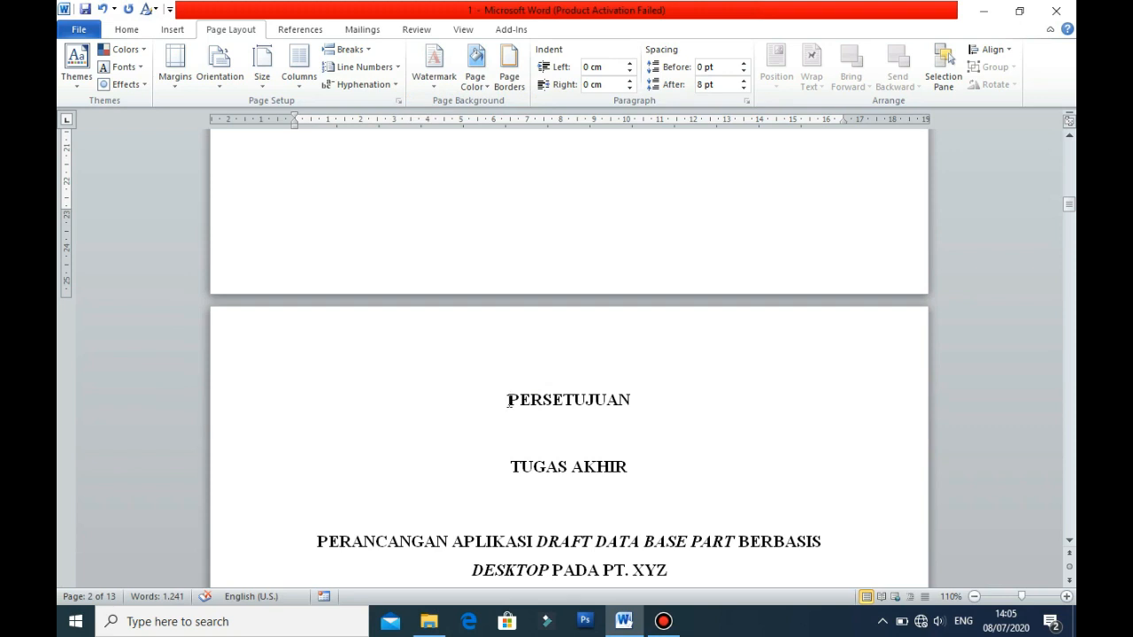
{"action": "left_click", "coordinate": [508, 400]}
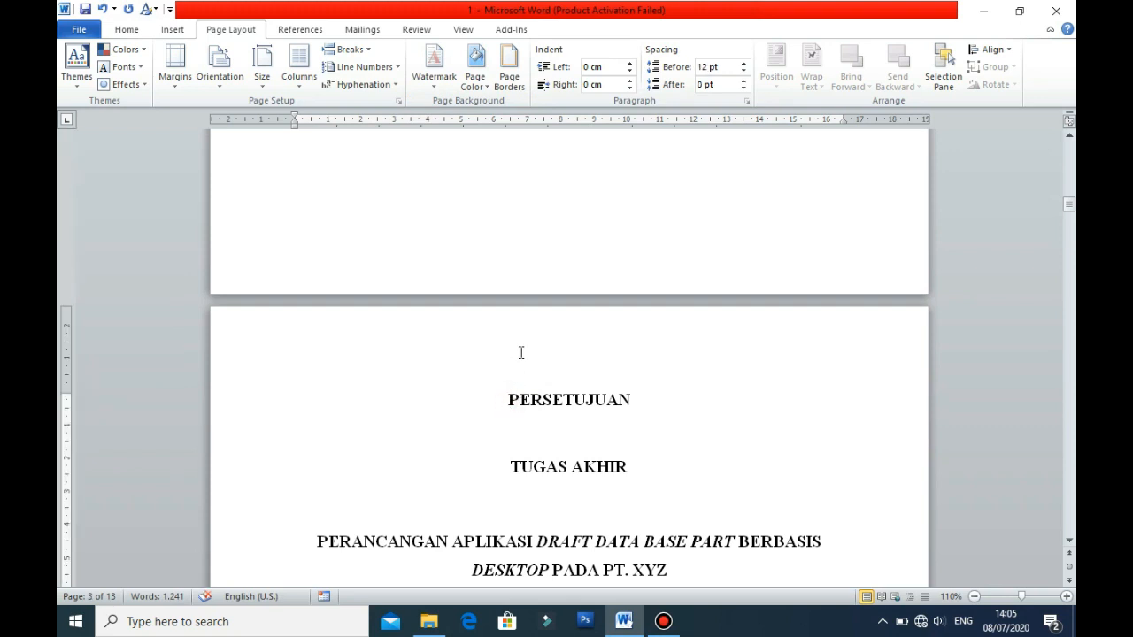
{"action": "scroll", "coordinate": [528, 306], "scroll_direction": "up", "scroll_amount": 10}
{"action": "left_click", "coordinate": [545, 380]}
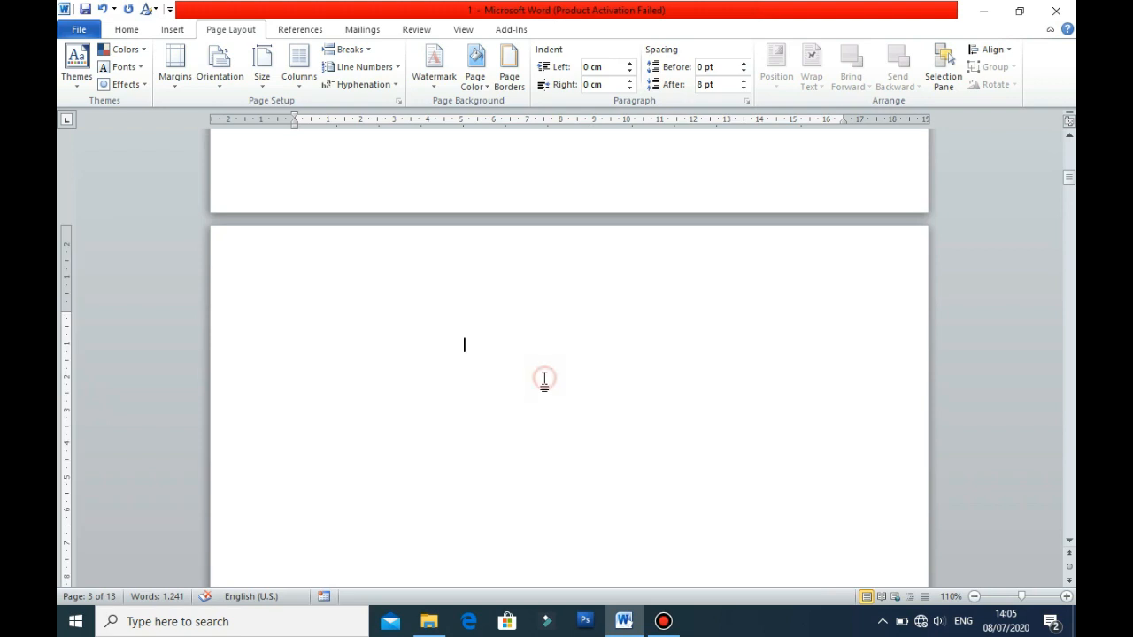
{"action": "key", "text": "Delete"}
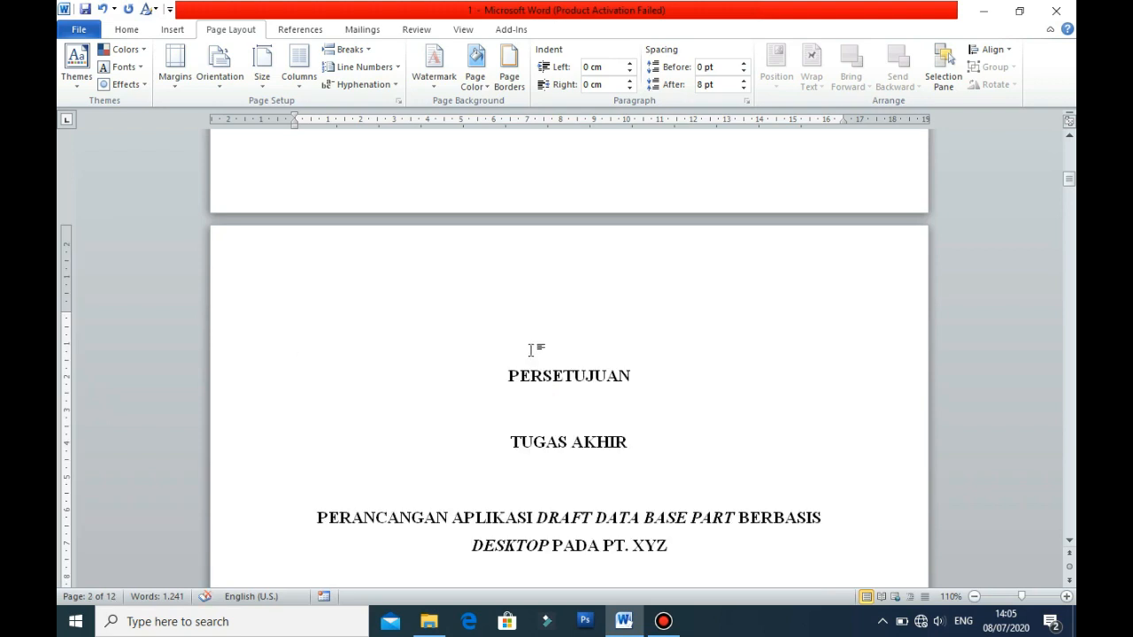
- Check the section labels in the PERSETUJUAN page's header and the cover page's footer, and leave header and footer editing
{"action": "double_click", "coordinate": [549, 283]}
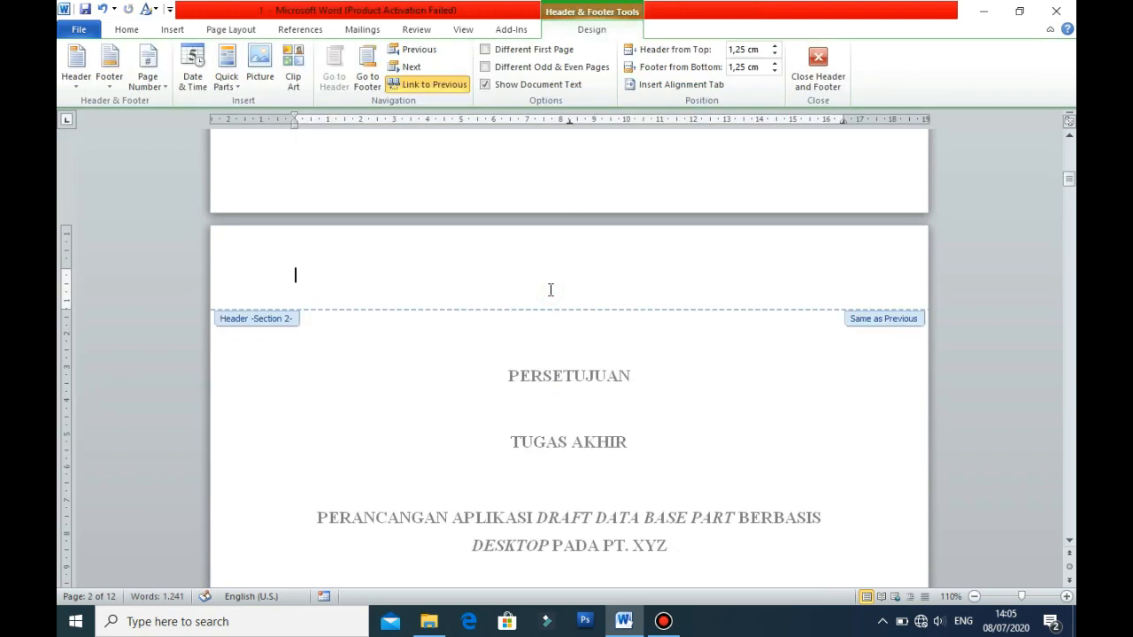
{"action": "scroll", "coordinate": [550, 295], "scroll_direction": "up", "scroll_amount": 5}
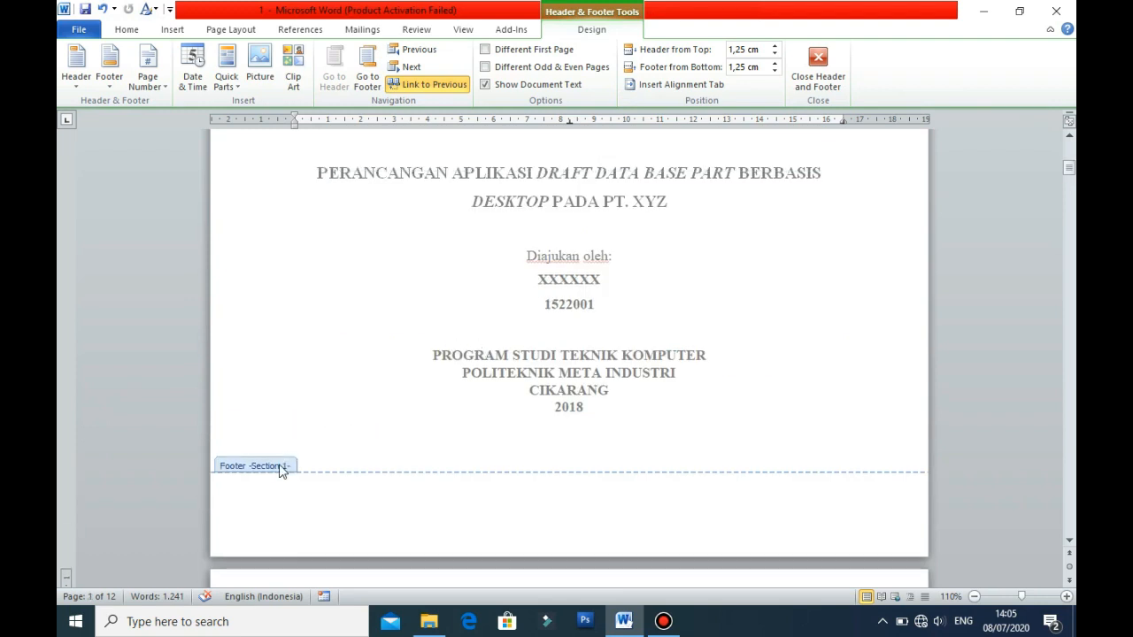
{"action": "left_click", "coordinate": [818, 64]}
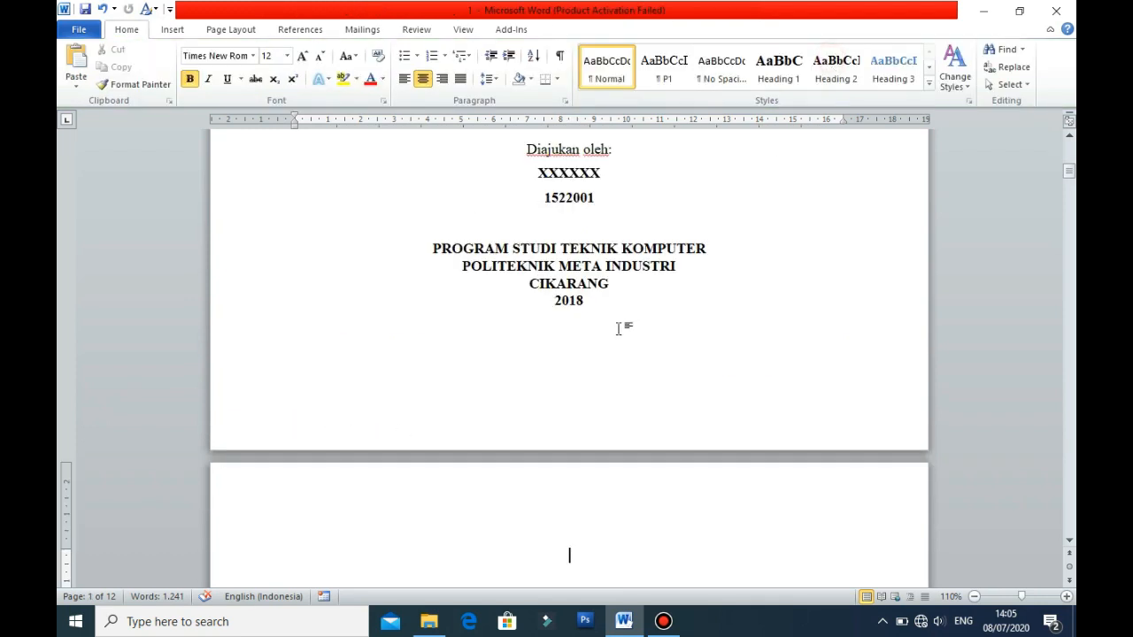
- Try to delete the blank line above the PERSETUJUAN heading, and restore the year 2018 on the cover page
{"action": "scroll", "coordinate": [620, 324], "scroll_direction": "down", "scroll_amount": 5}
{"action": "left_click", "coordinate": [552, 378]}
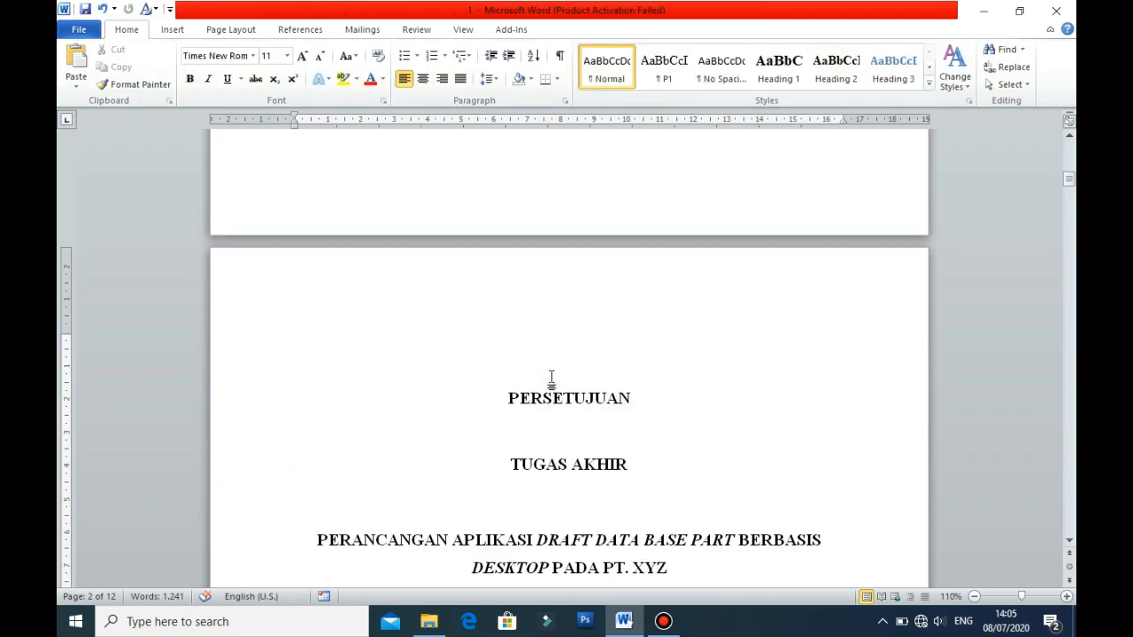
{"action": "key", "text": "BackSpace"}
{"action": "key", "text": "BackSpace"}
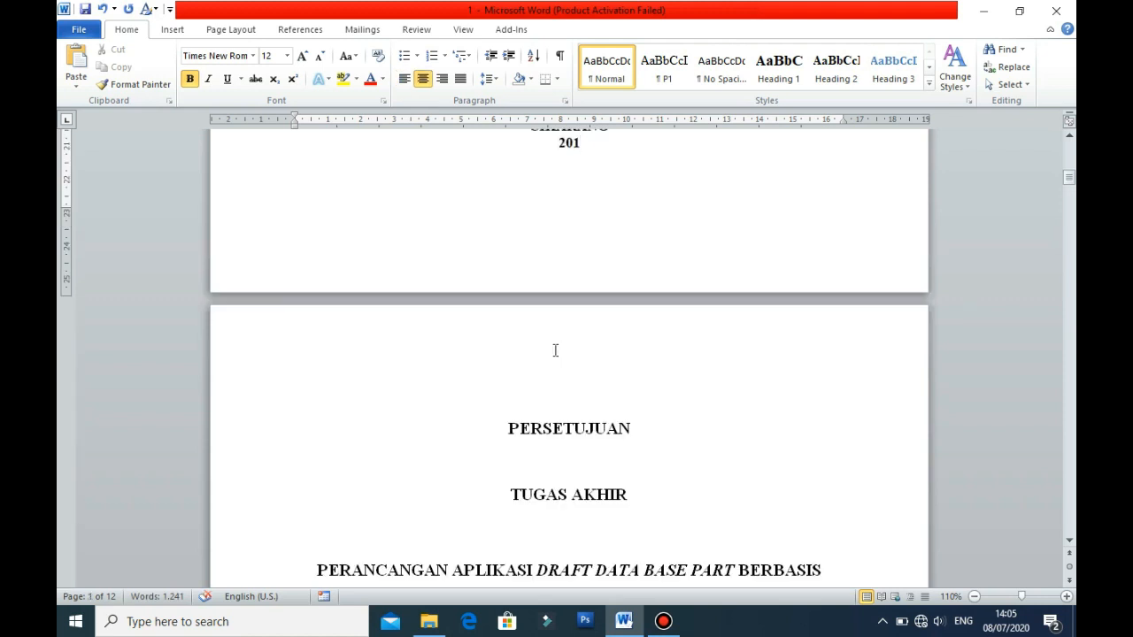
{"action": "type", "text": "8"}
{"action": "key", "text": "Down"}
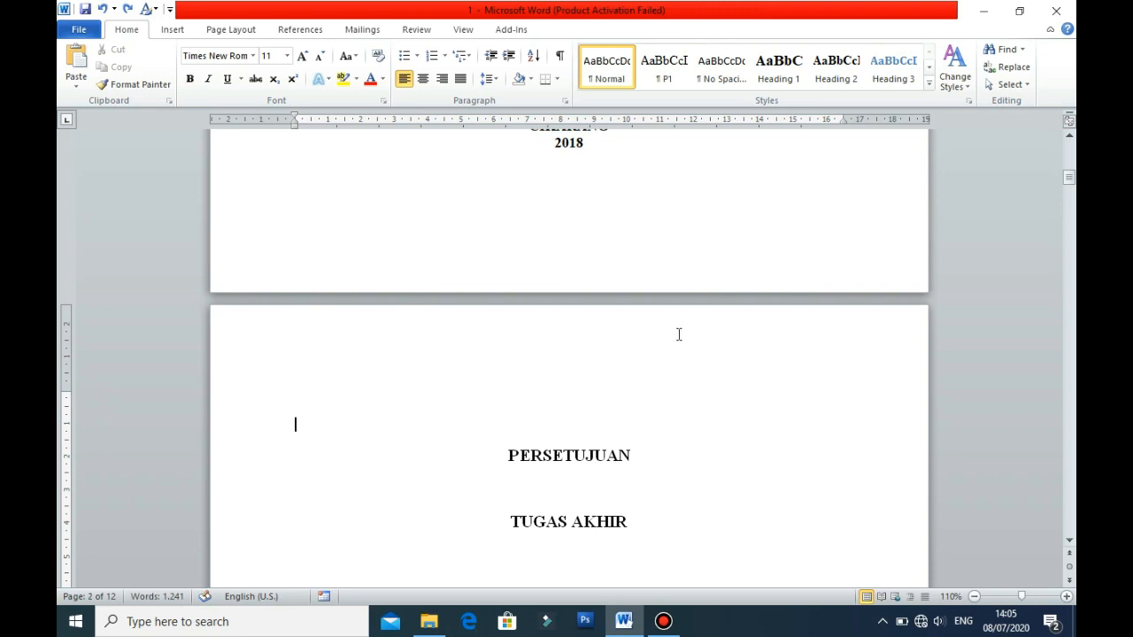
- Open the header of the PERSETUJUAN page to recheck its section, and close it again
{"action": "scroll", "coordinate": [676, 332], "scroll_direction": "down", "scroll_amount": 3}
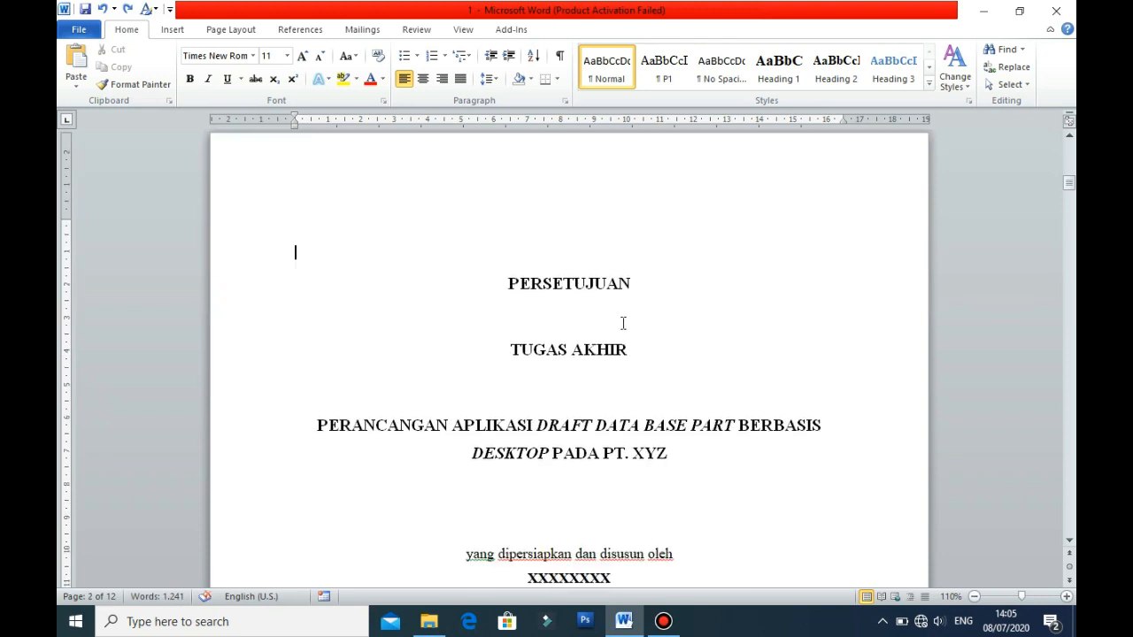
{"action": "double_click", "coordinate": [565, 189]}
{"action": "left_click", "coordinate": [823, 67]}
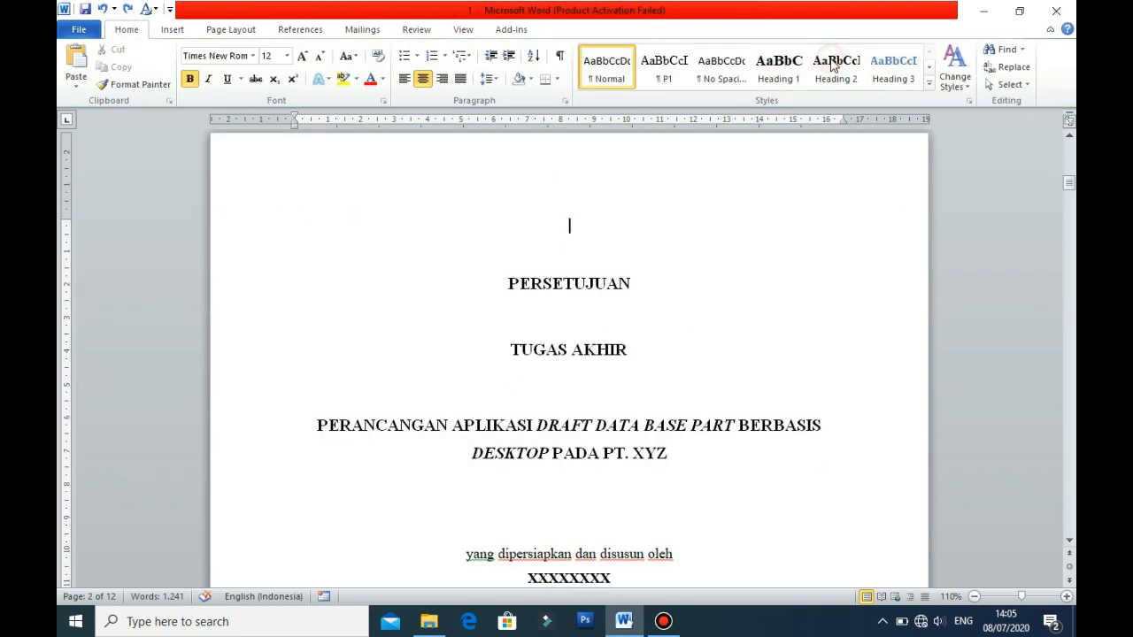
- Insert a page break below the DAFTAR TABEL heading, ahead of the BAB 1 page
{"action": "scroll", "coordinate": [652, 301], "scroll_direction": "down", "scroll_amount": 3}
{"action": "scroll", "coordinate": [650, 320], "scroll_direction": "down", "scroll_amount": 20}
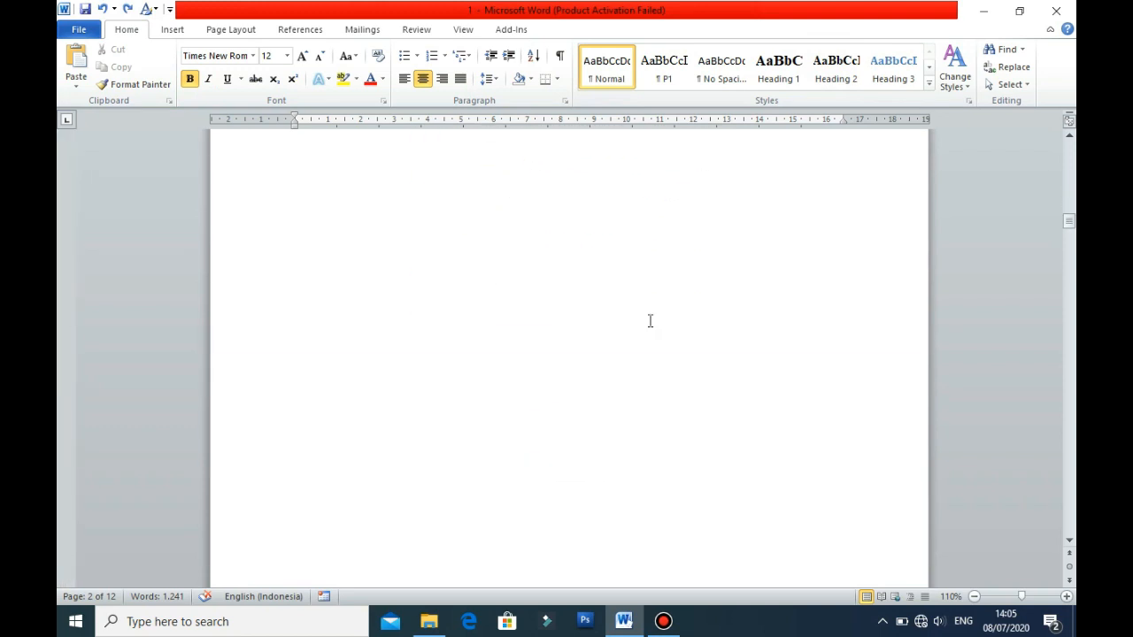
{"action": "scroll", "coordinate": [650, 320], "scroll_direction": "down", "scroll_amount": 20}
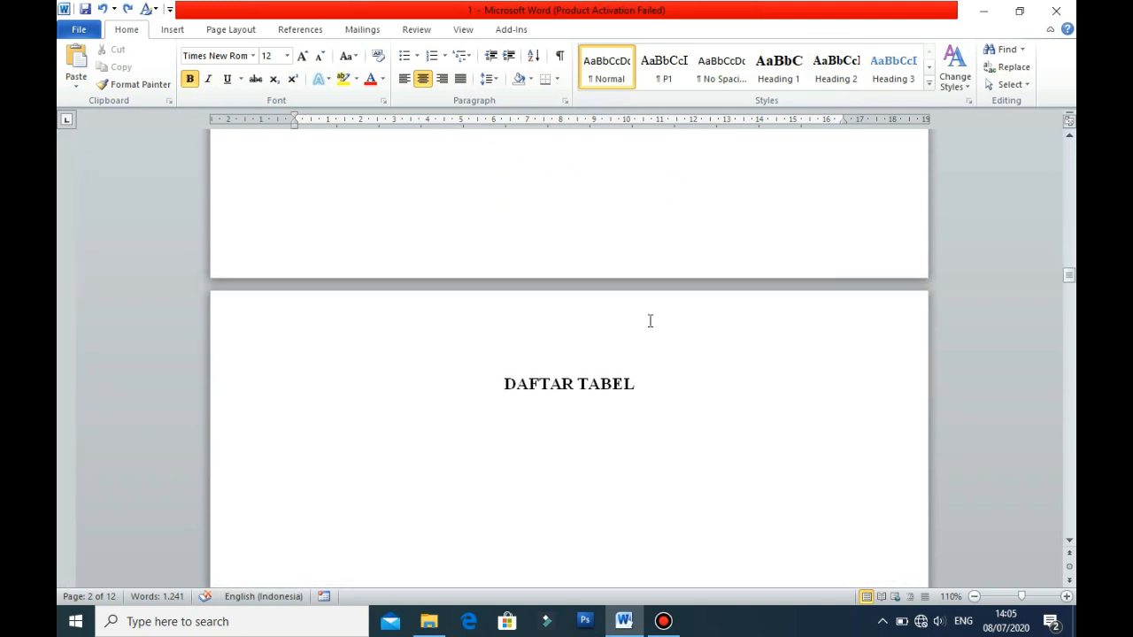
{"action": "scroll", "coordinate": [649, 320], "scroll_direction": "down", "scroll_amount": 4}
{"action": "left_click", "coordinate": [586, 320]}
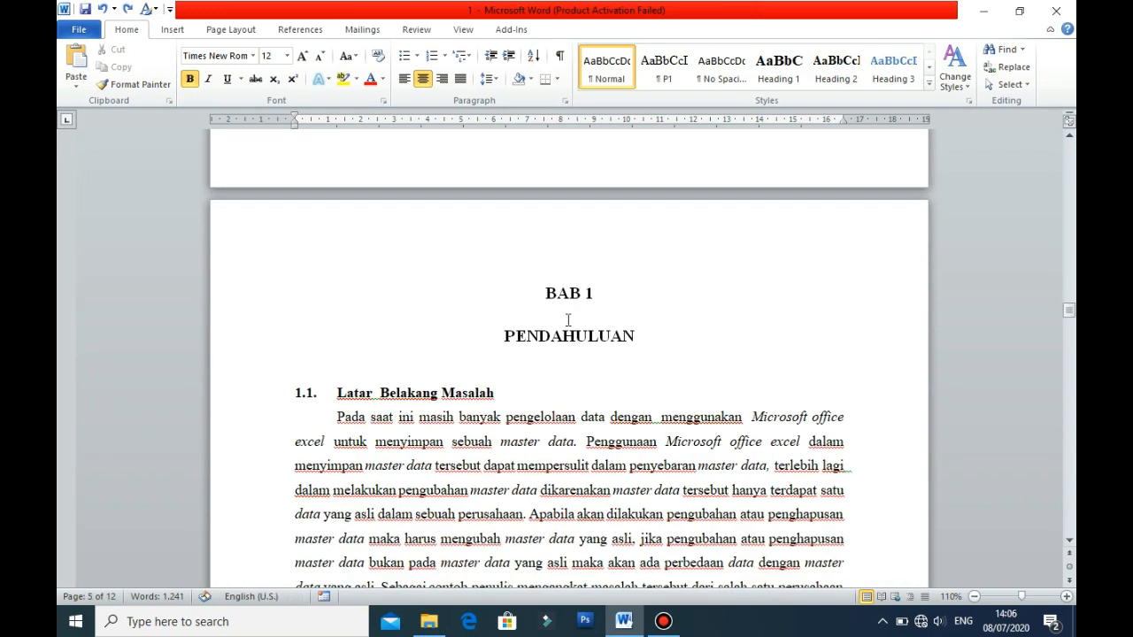
{"action": "scroll", "coordinate": [615, 291], "scroll_direction": "up", "scroll_amount": 8}
{"action": "scroll", "coordinate": [609, 276], "scroll_direction": "up", "scroll_amount": 5}
{"action": "left_click", "coordinate": [558, 304]}
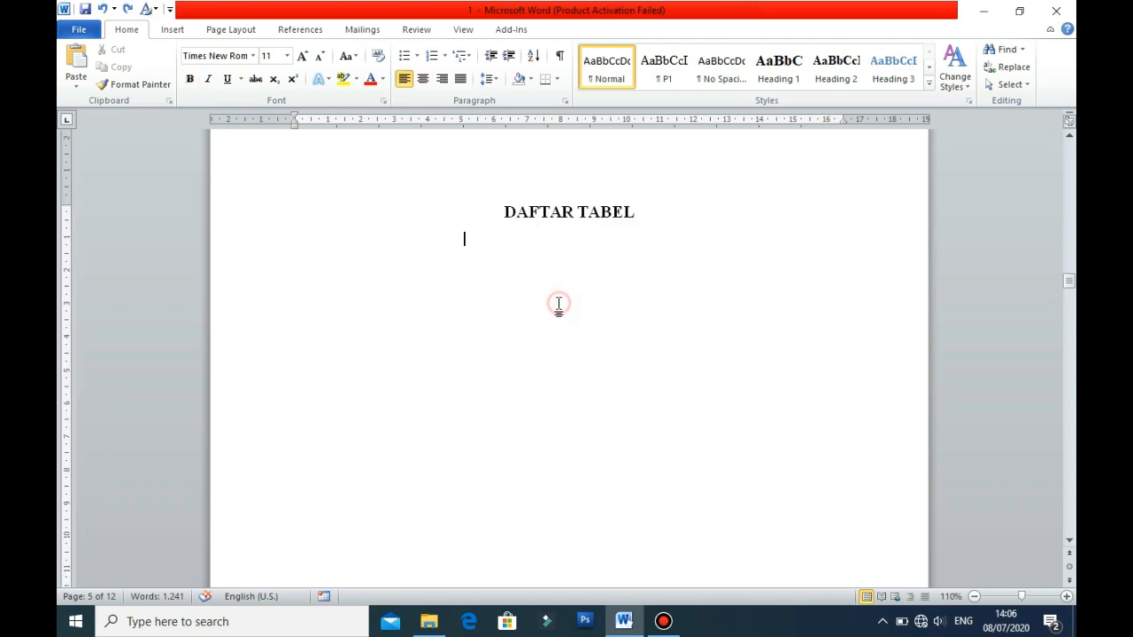
{"action": "scroll", "coordinate": [578, 310], "scroll_direction": "down", "scroll_amount": 10}
{"action": "scroll", "coordinate": [595, 309], "scroll_direction": "up", "scroll_amount": 10}
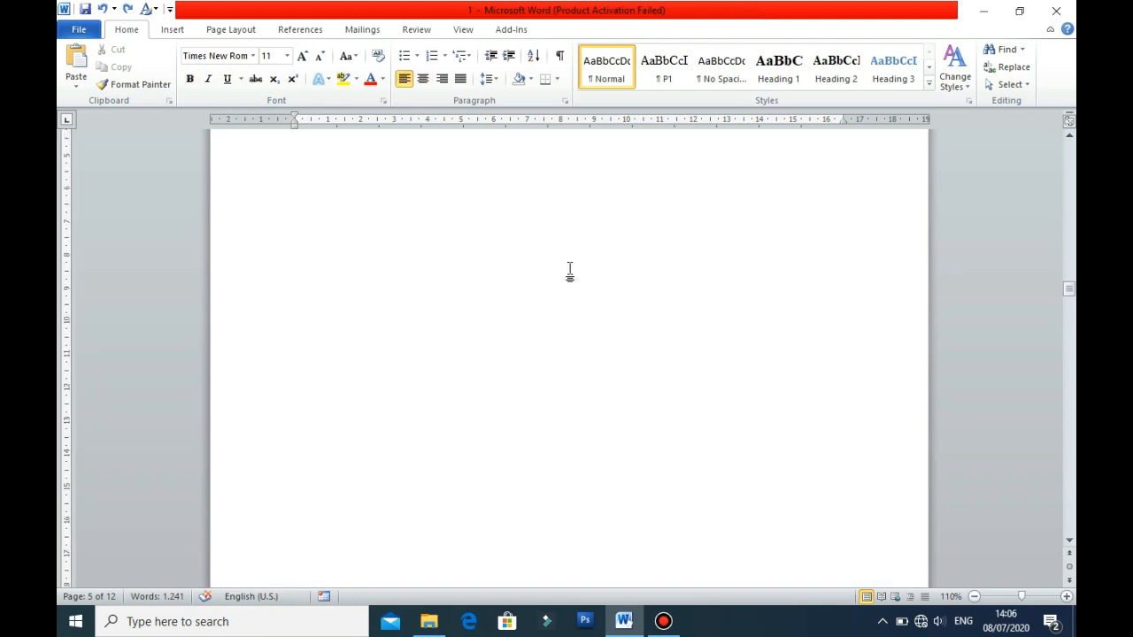
{"action": "left_click", "coordinate": [531, 235]}
{"action": "scroll", "coordinate": [540, 239], "scroll_direction": "up", "scroll_amount": 3}
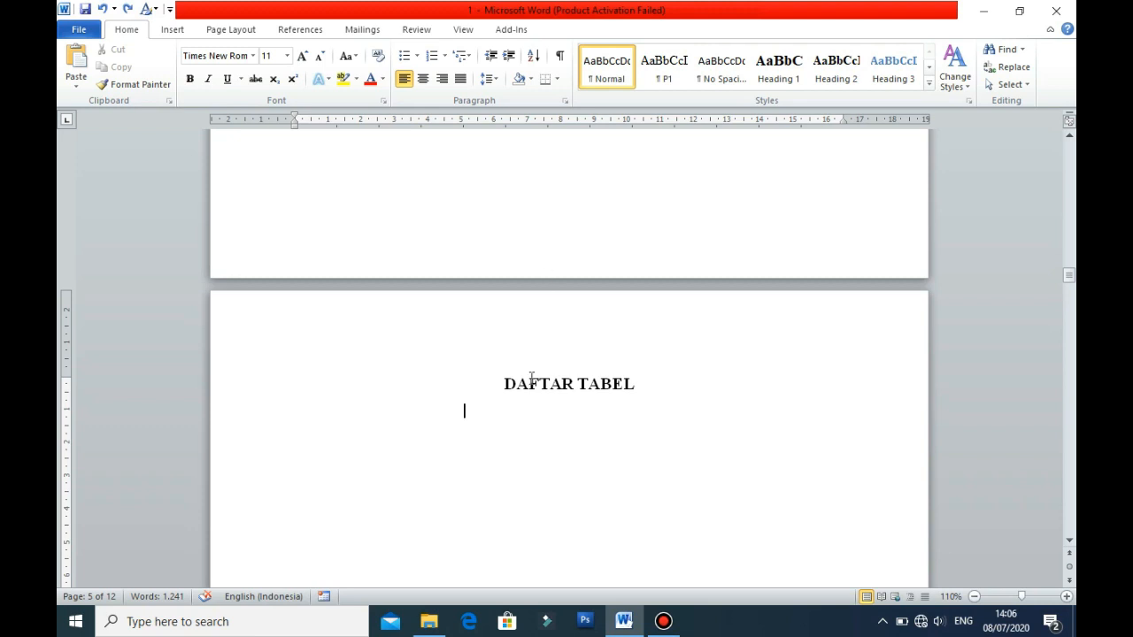
{"action": "key", "text": "ctrl+Return"}
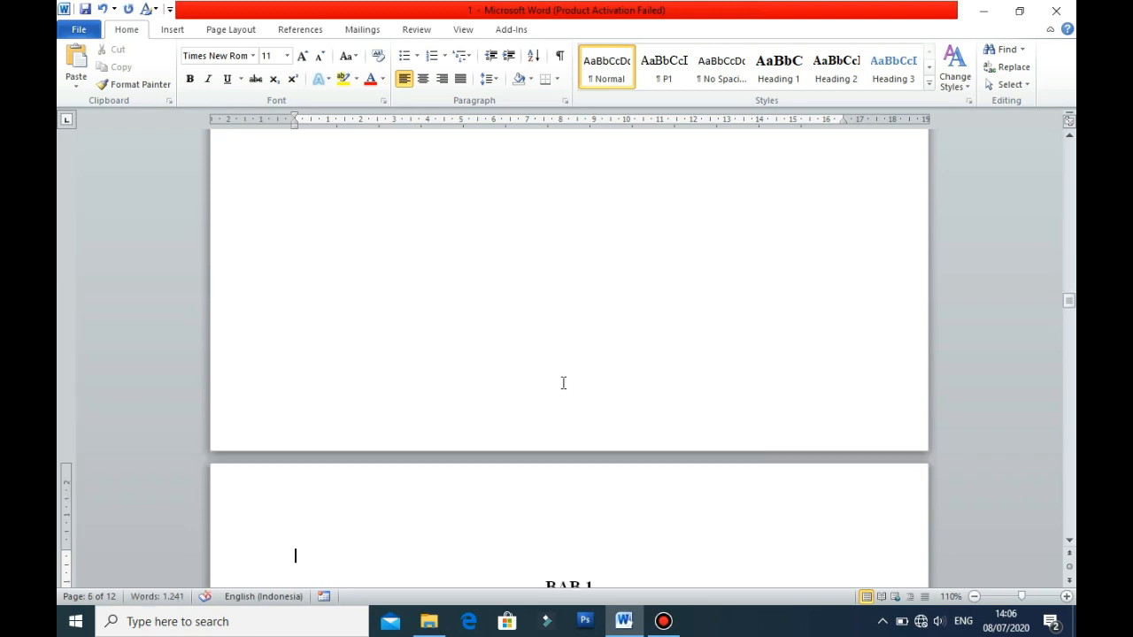
- Insert a next-page section break on the empty line below the DAFTAR TABEL heading
{"action": "scroll", "coordinate": [540, 337], "scroll_direction": "up", "scroll_amount": 12}
{"action": "left_click", "coordinate": [519, 298]}
{"action": "scroll", "coordinate": [512, 323], "scroll_direction": "up", "scroll_amount": 3}
{"action": "left_click", "coordinate": [506, 365]}
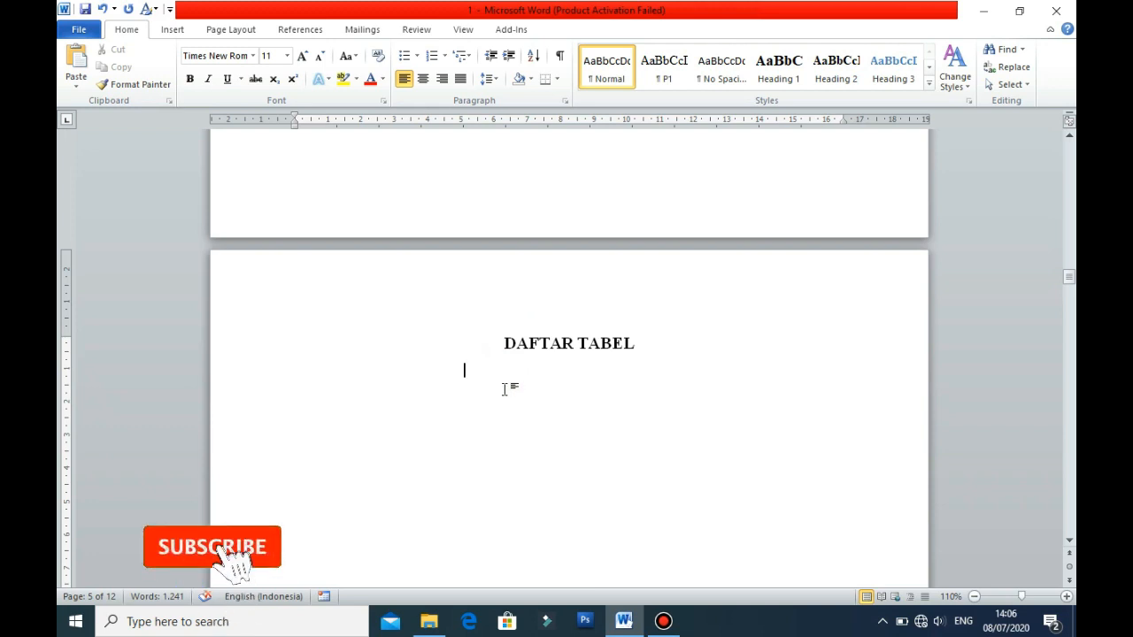
{"action": "scroll", "coordinate": [506, 376], "scroll_direction": "down", "scroll_amount": 3}
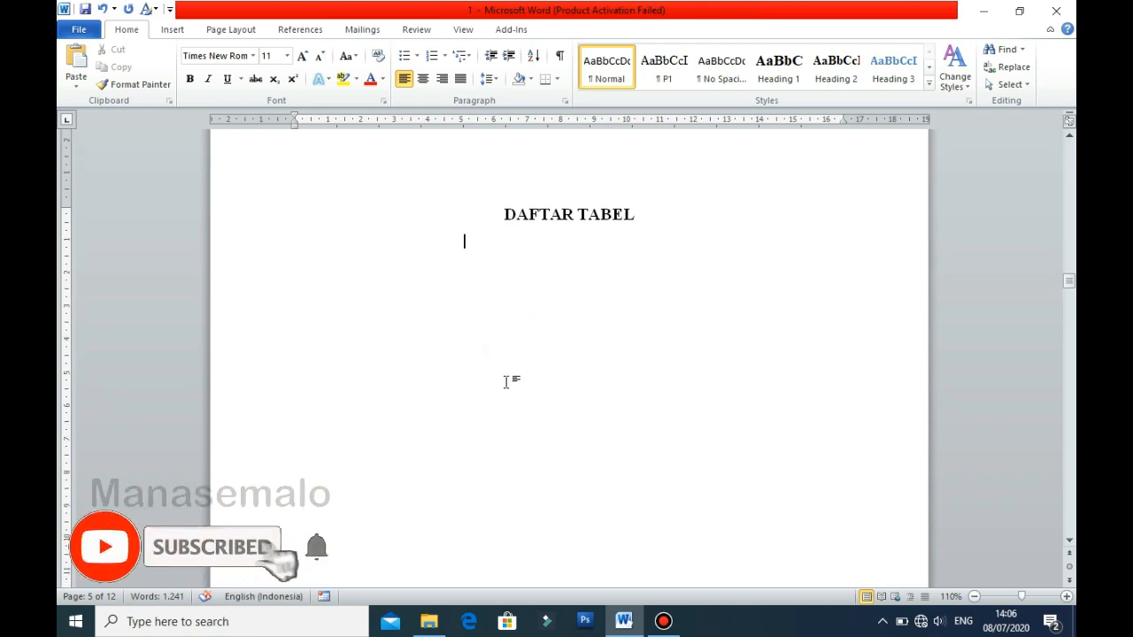
{"action": "left_click", "coordinate": [232, 29]}
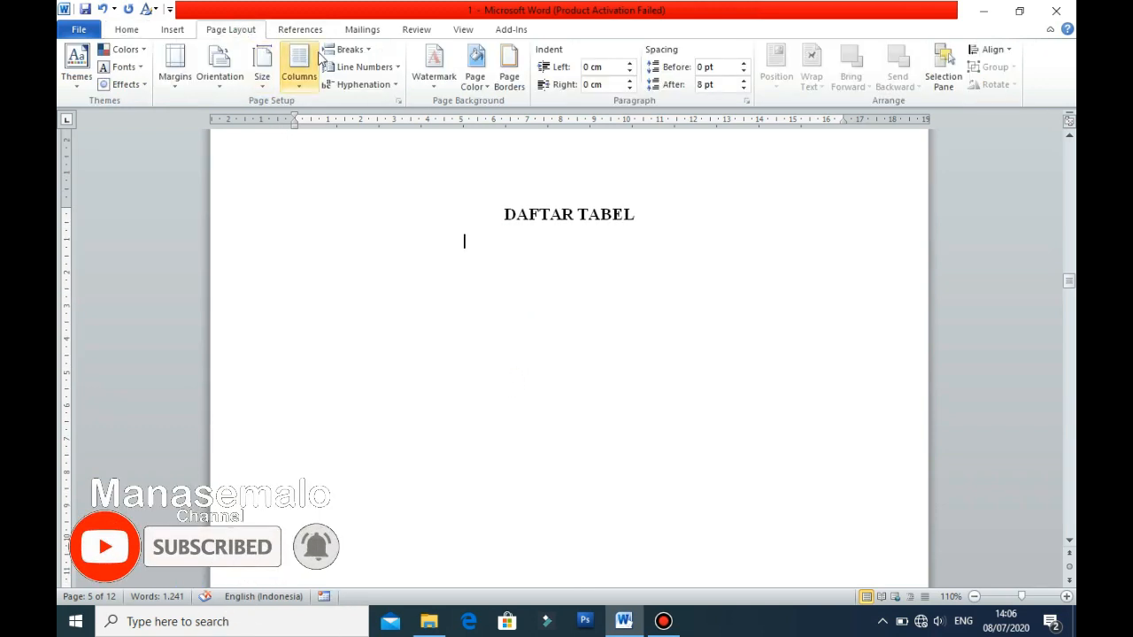
{"action": "left_click", "coordinate": [350, 50]}
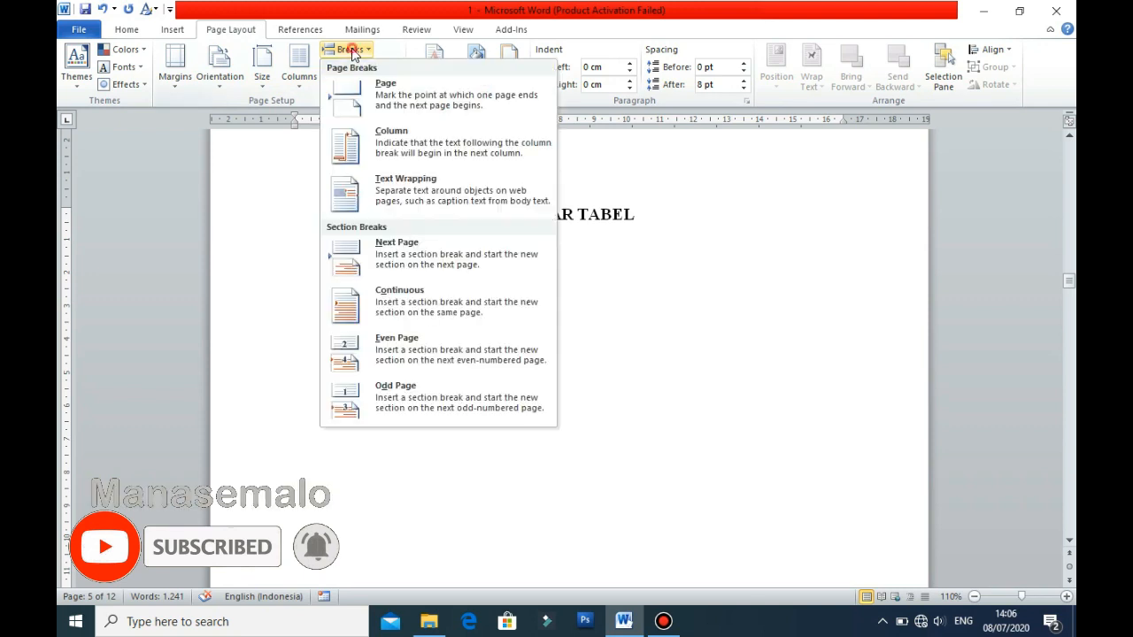
{"action": "left_click", "coordinate": [430, 253]}
- Delete the blank space above the BAB 1 heading at the start of the new section
{"action": "left_click", "coordinate": [478, 331]}
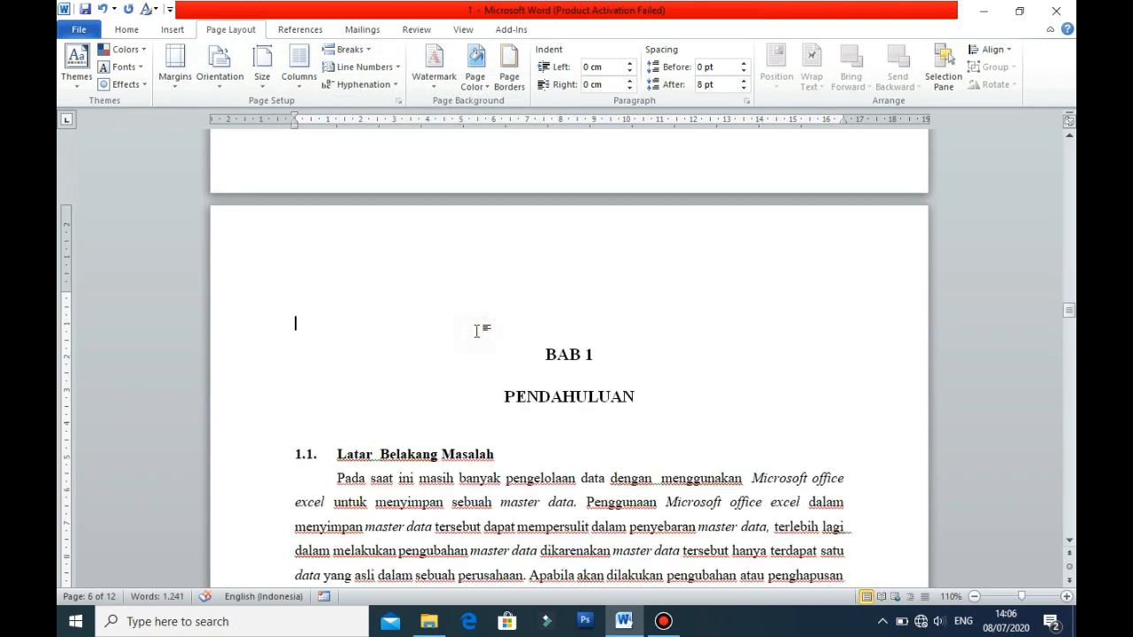
{"action": "key", "text": "BackSpace"}
{"action": "key", "text": "BackSpace"}
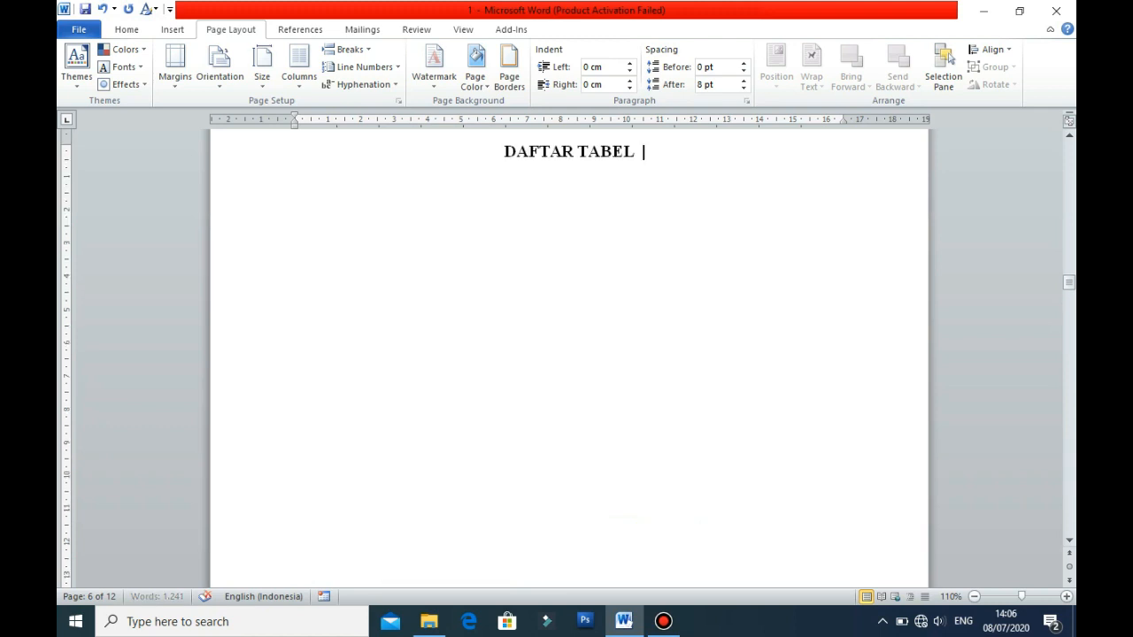
- Open the header of the BAB 1 page to check its section label, and leave header and footer editing
{"action": "scroll", "coordinate": [535, 321], "scroll_direction": "down", "scroll_amount": 5}
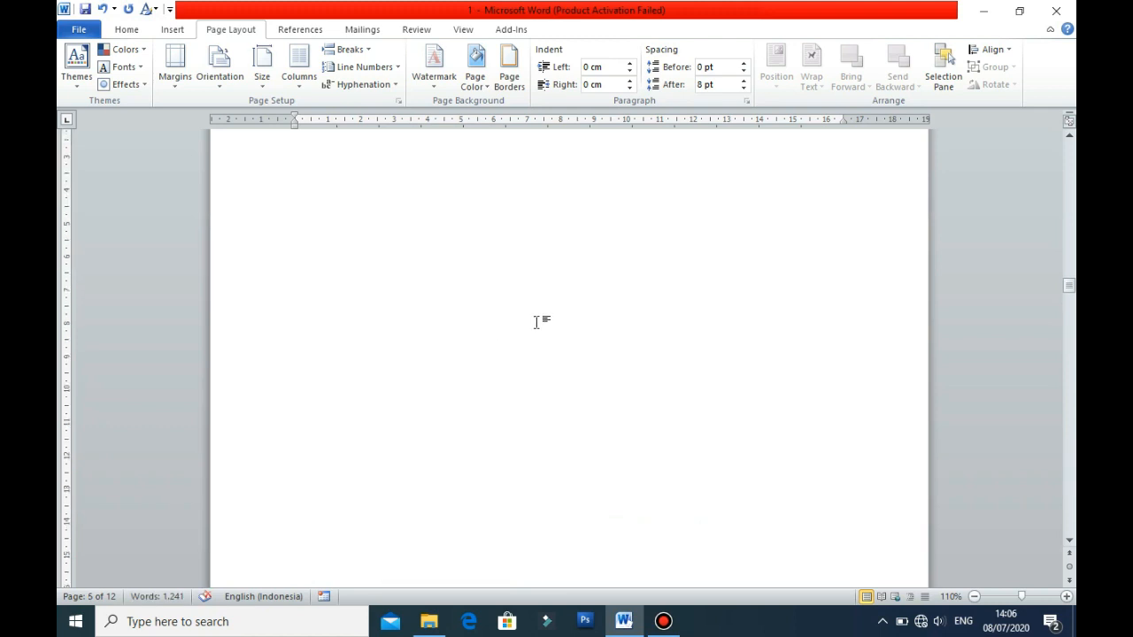
{"action": "left_click", "coordinate": [523, 427]}
{"action": "double_click", "coordinate": [516, 403]}
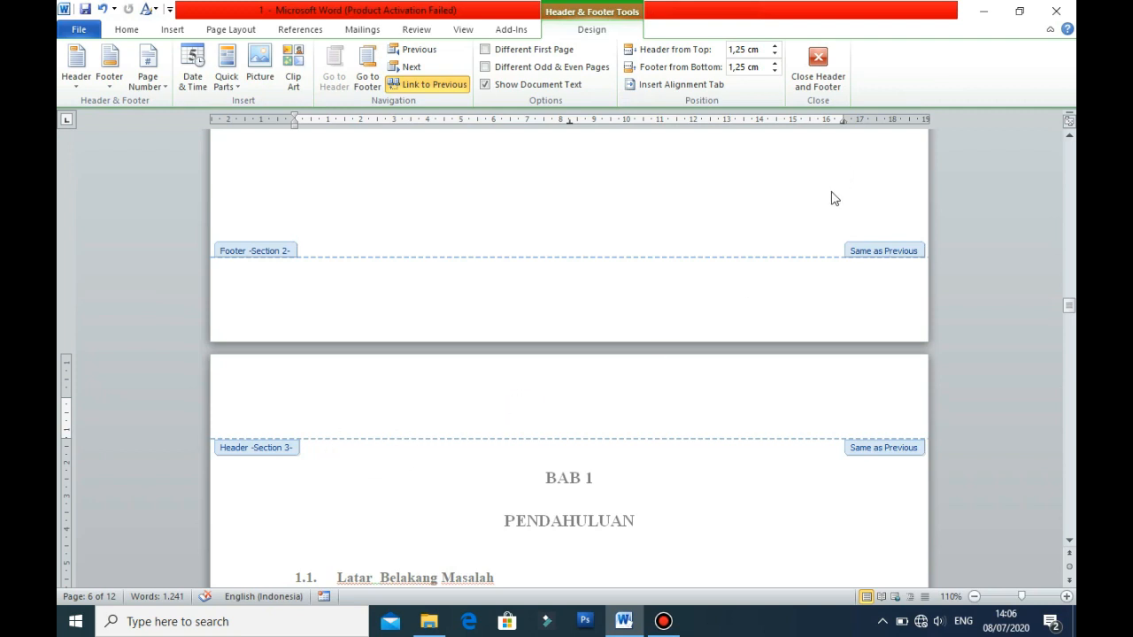
{"action": "left_click", "coordinate": [818, 67]}
- Set the cover section's page number format to i, ii, iii, starting at i
{"action": "scroll", "coordinate": [643, 280], "scroll_direction": "up", "scroll_amount": 5}
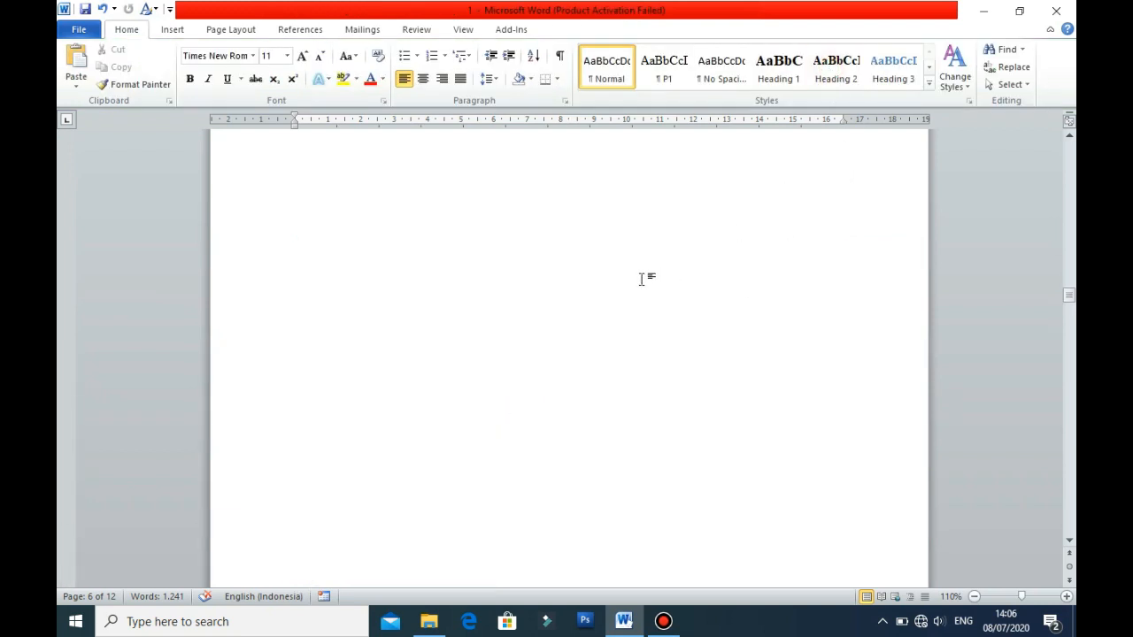
{"action": "left_click_drag", "start_coordinate": [1069, 290], "coordinate": [1070, 148]}
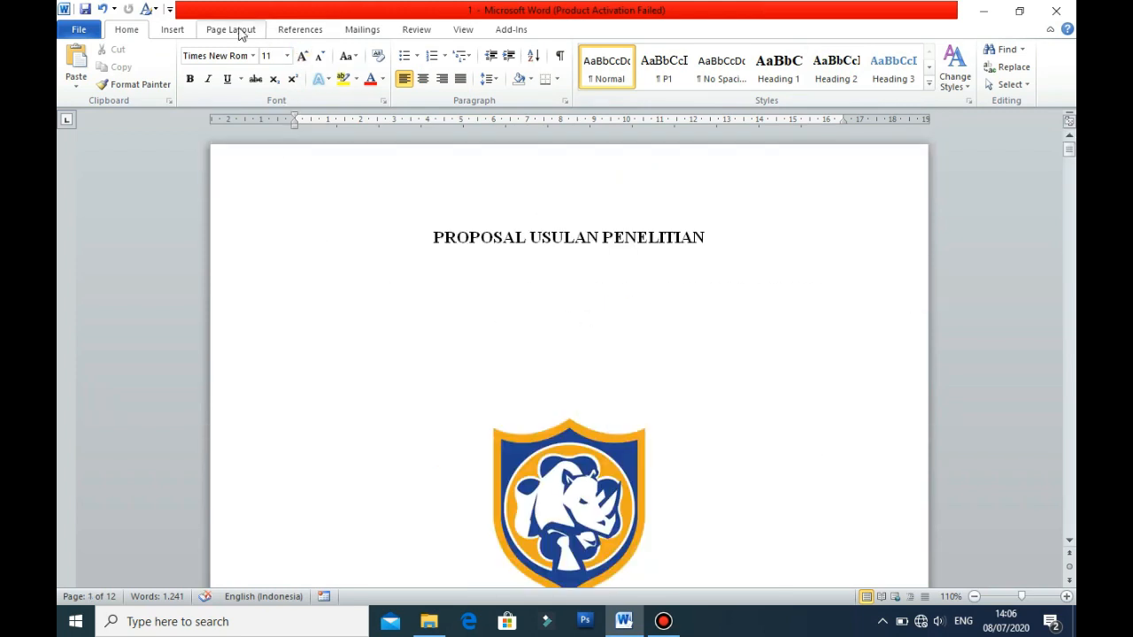
{"action": "left_click", "coordinate": [176, 32]}
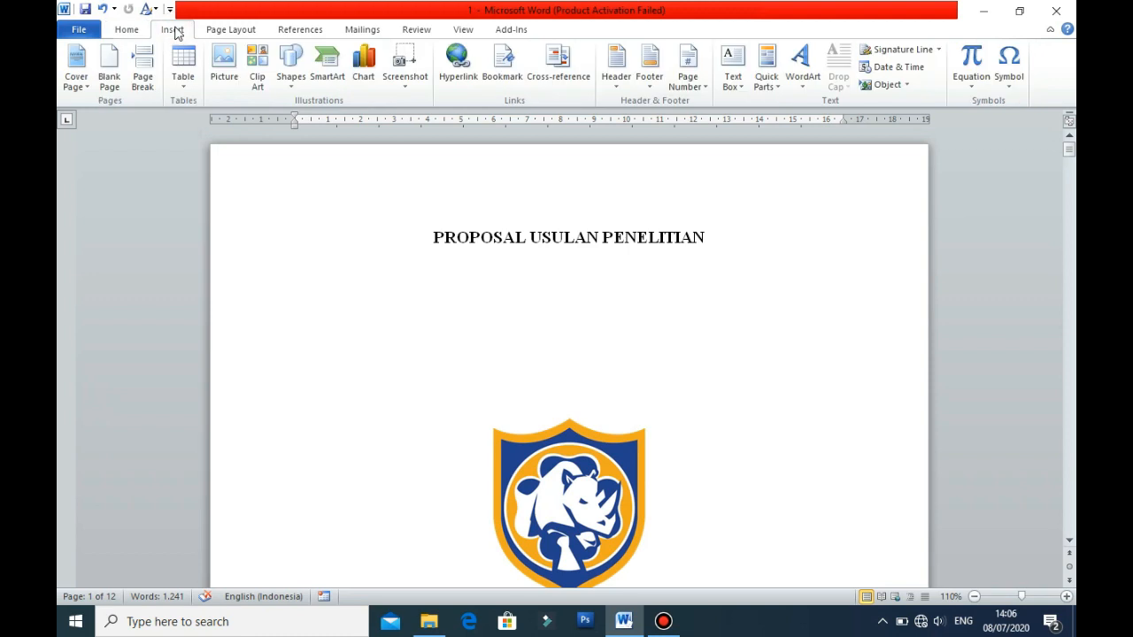
{"action": "left_click", "coordinate": [699, 88]}
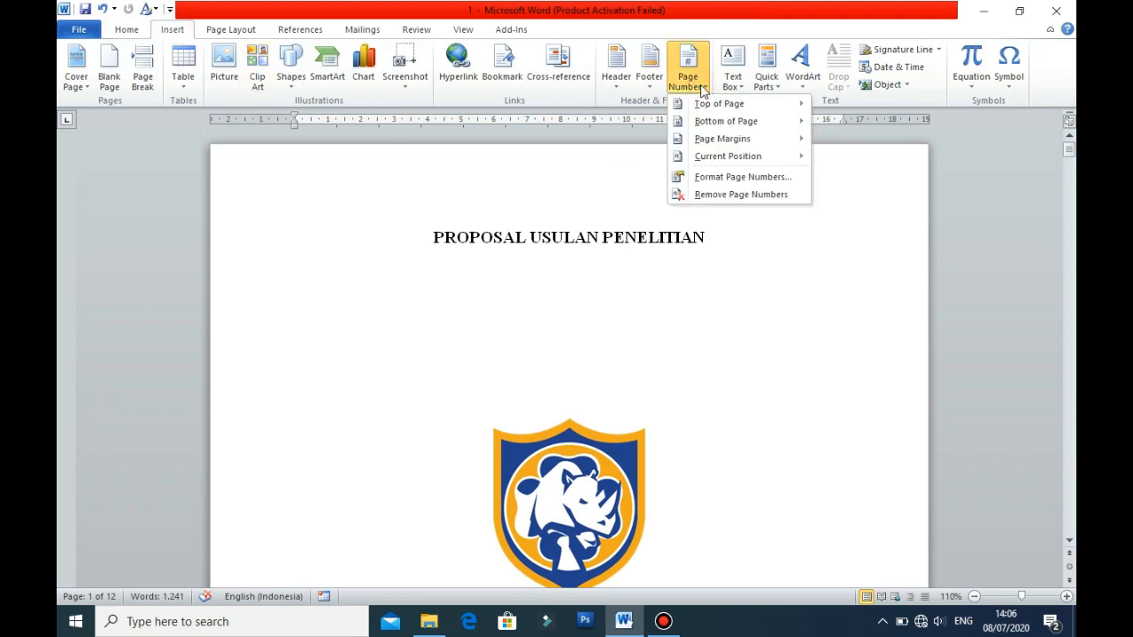
{"action": "left_click", "coordinate": [732, 180]}
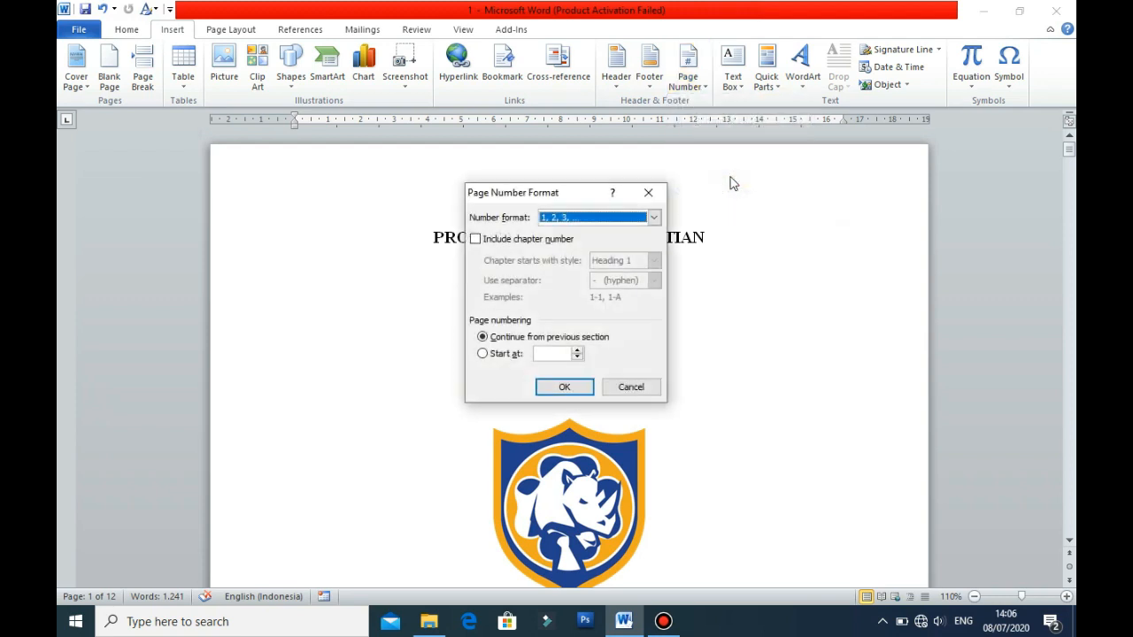
{"action": "left_click", "coordinate": [655, 218]}
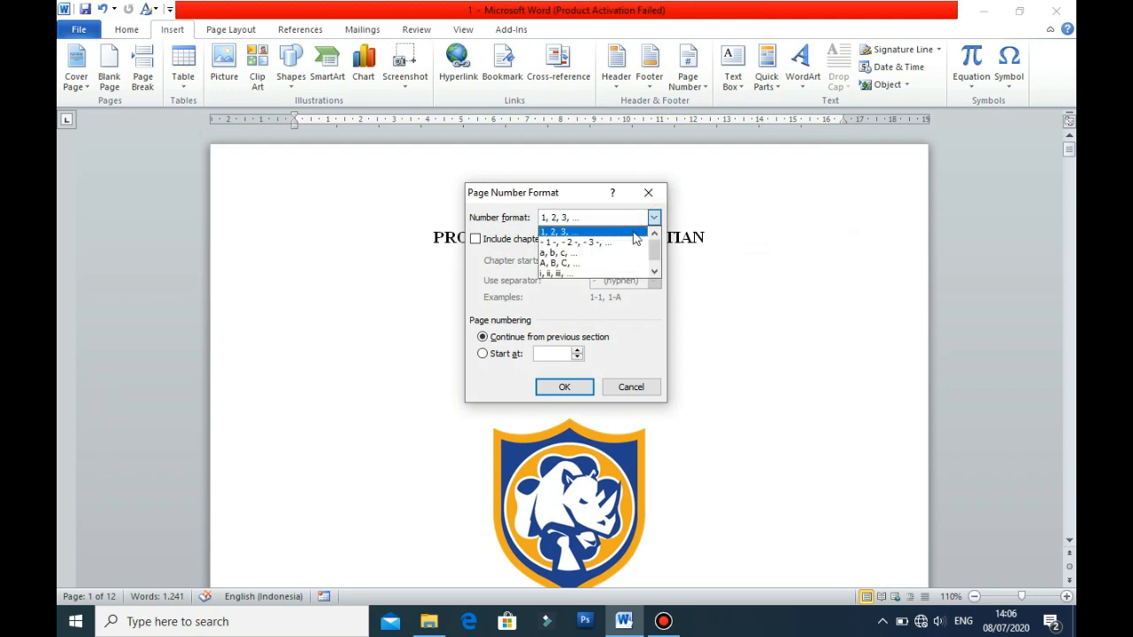
{"action": "left_click", "coordinate": [578, 276]}
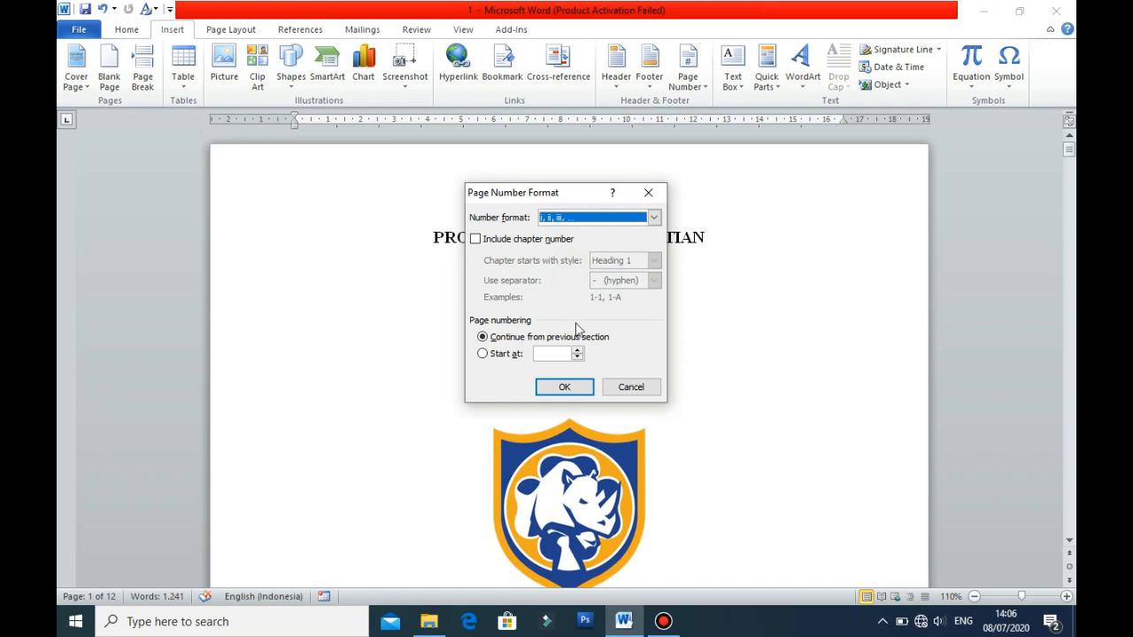
{"action": "left_click", "coordinate": [482, 354]}
{"action": "left_click", "coordinate": [564, 387]}
- Insert centred page numbers in the footer using the Plain Number 2 bottom-of-page design
{"action": "scroll", "coordinate": [560, 384], "scroll_direction": "down", "scroll_amount": 3}
{"action": "scroll", "coordinate": [559, 360], "scroll_direction": "down", "scroll_amount": 15}
{"action": "scroll", "coordinate": [559, 361], "scroll_direction": "up", "scroll_amount": 3}
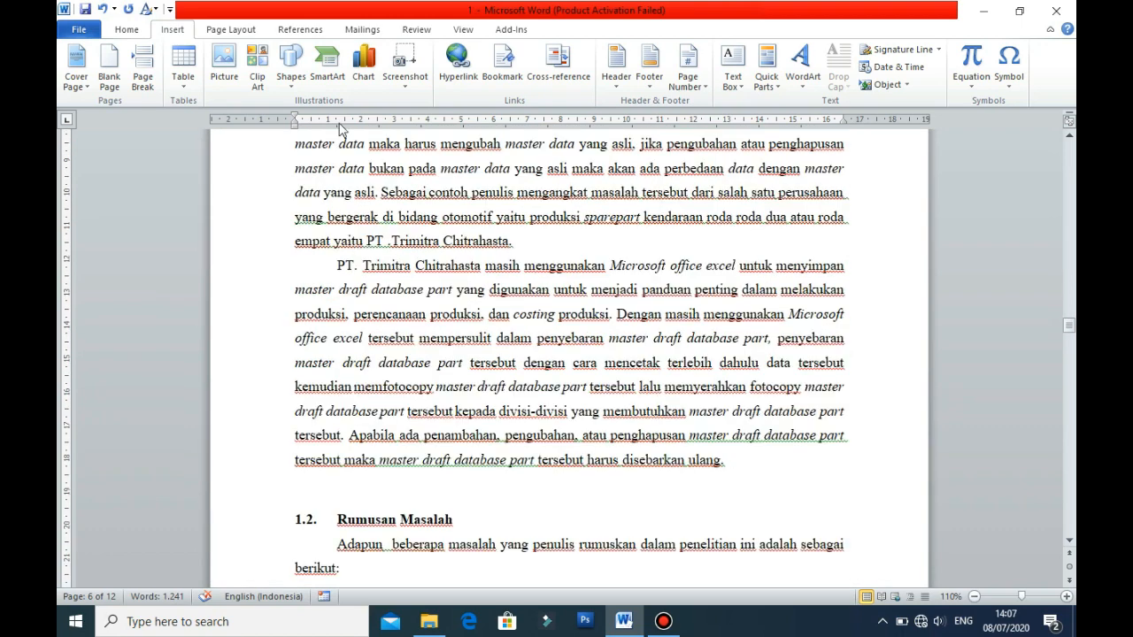
{"action": "left_click", "coordinate": [693, 82]}
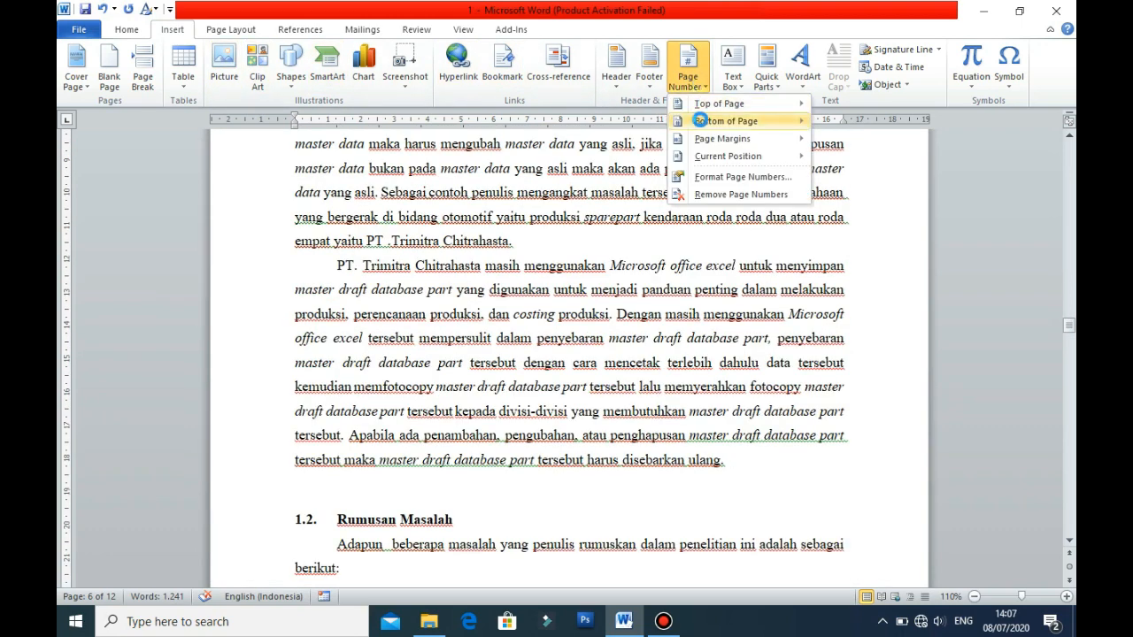
{"action": "left_click", "coordinate": [700, 120]}
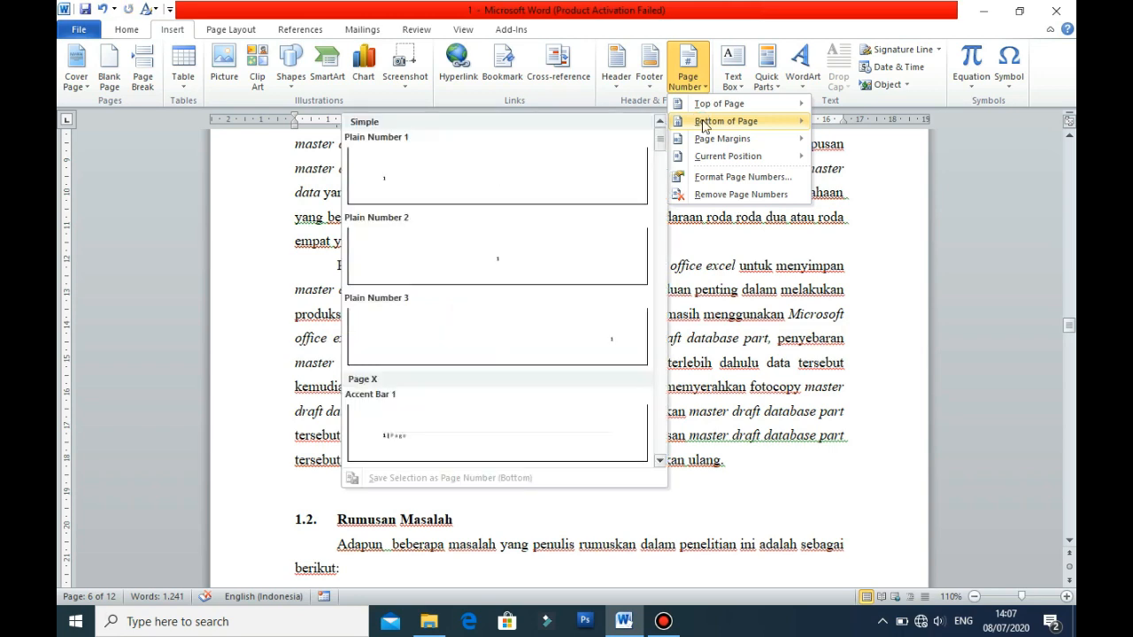
{"action": "left_click", "coordinate": [529, 257]}
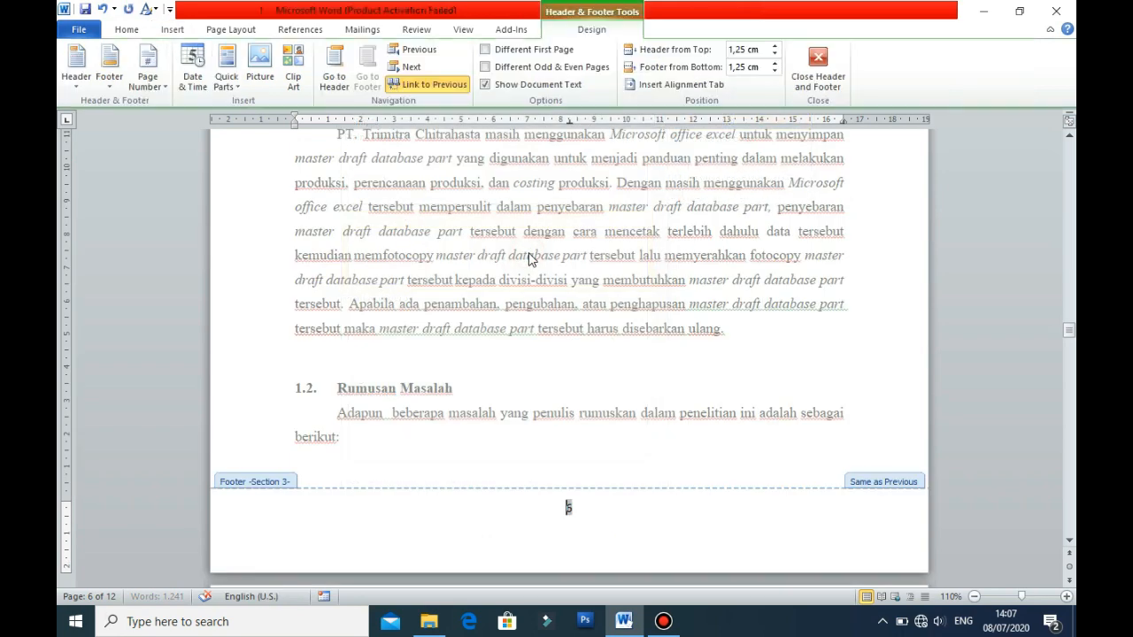
- Set the page number format of section 2, starting at the PERSETUJUAN page, to i, ii, iii with numbering starting at i
{"action": "left_click_drag", "start_coordinate": [1068, 330], "coordinate": [1055, 155]}
{"action": "scroll", "coordinate": [744, 337], "scroll_direction": "down", "scroll_amount": 6}
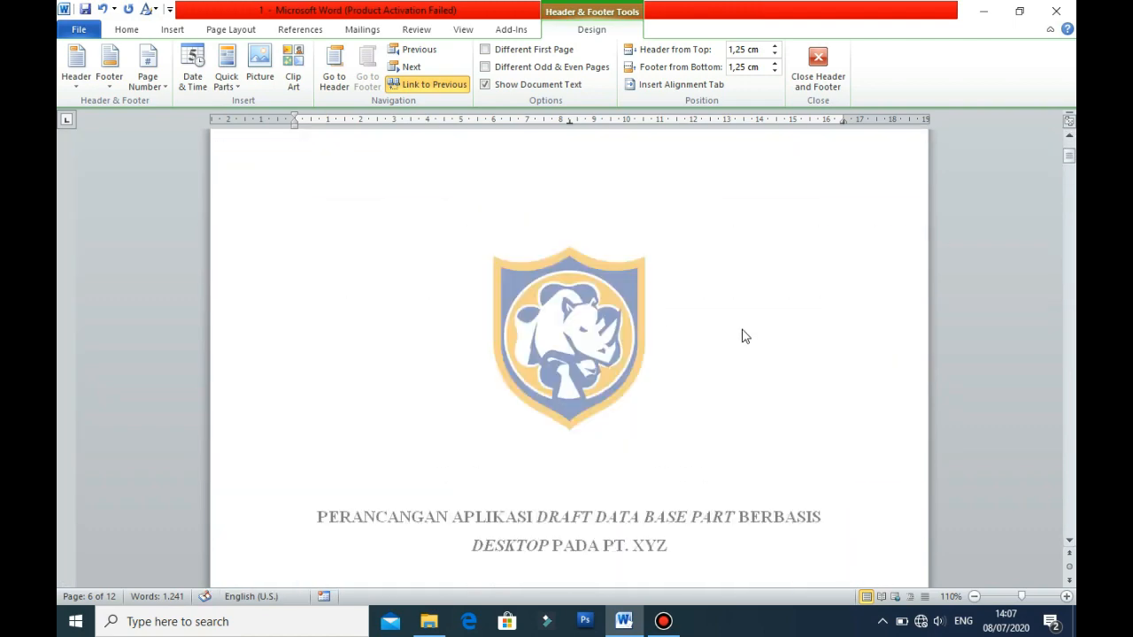
{"action": "scroll", "coordinate": [744, 337], "scroll_direction": "down", "scroll_amount": 2}
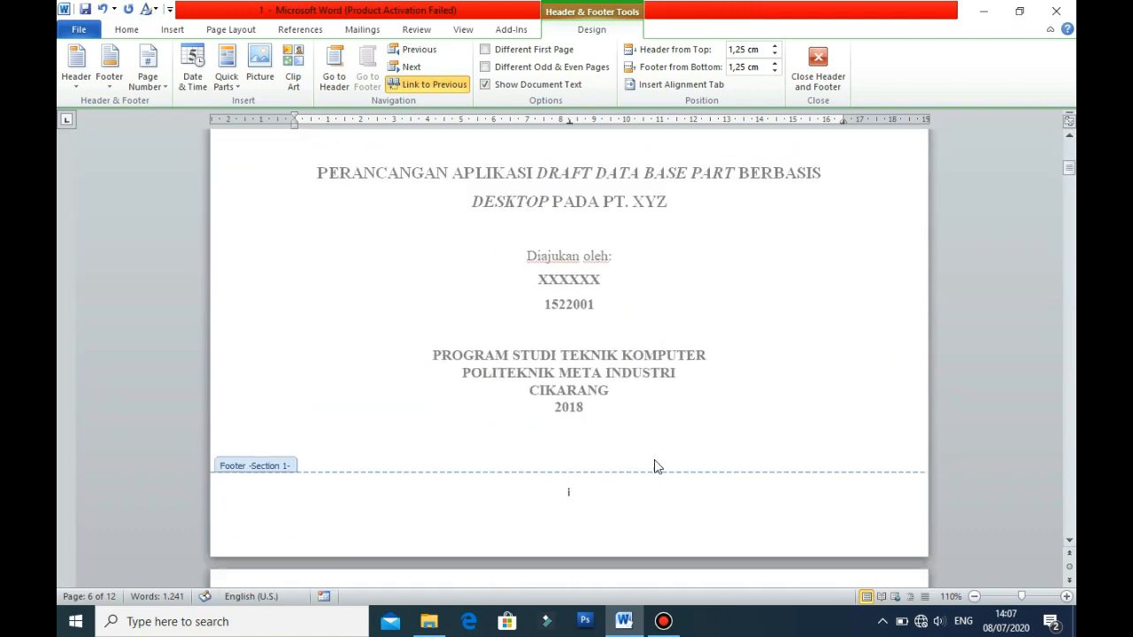
{"action": "left_click", "coordinate": [572, 492]}
{"action": "scroll", "coordinate": [649, 466], "scroll_direction": "down", "scroll_amount": 3}
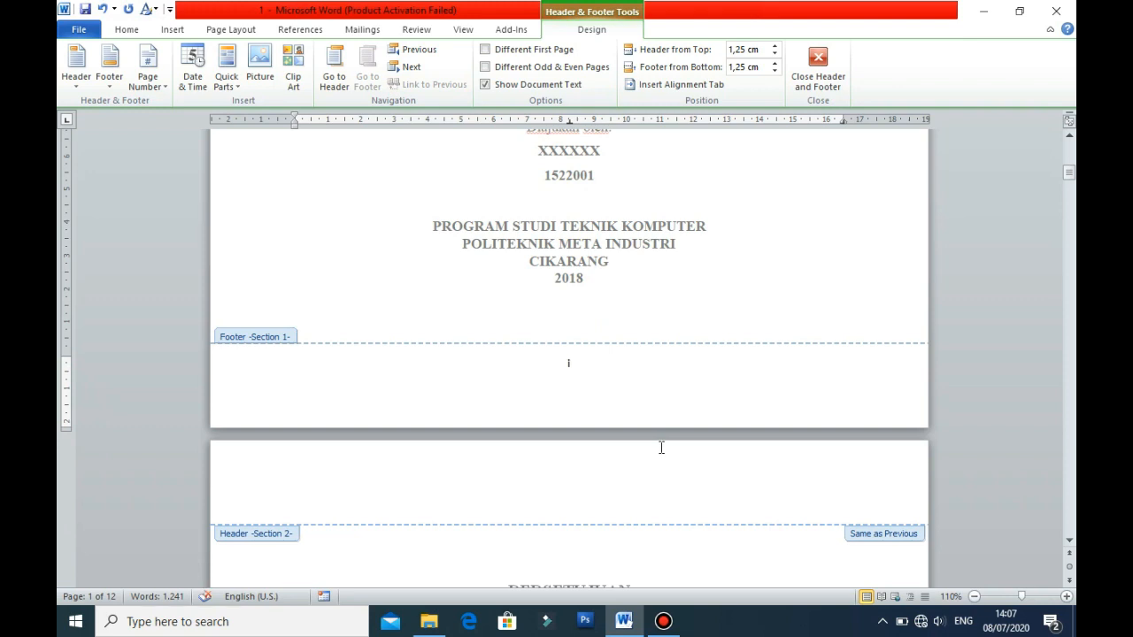
{"action": "scroll", "coordinate": [661, 448], "scroll_direction": "down", "scroll_amount": 20}
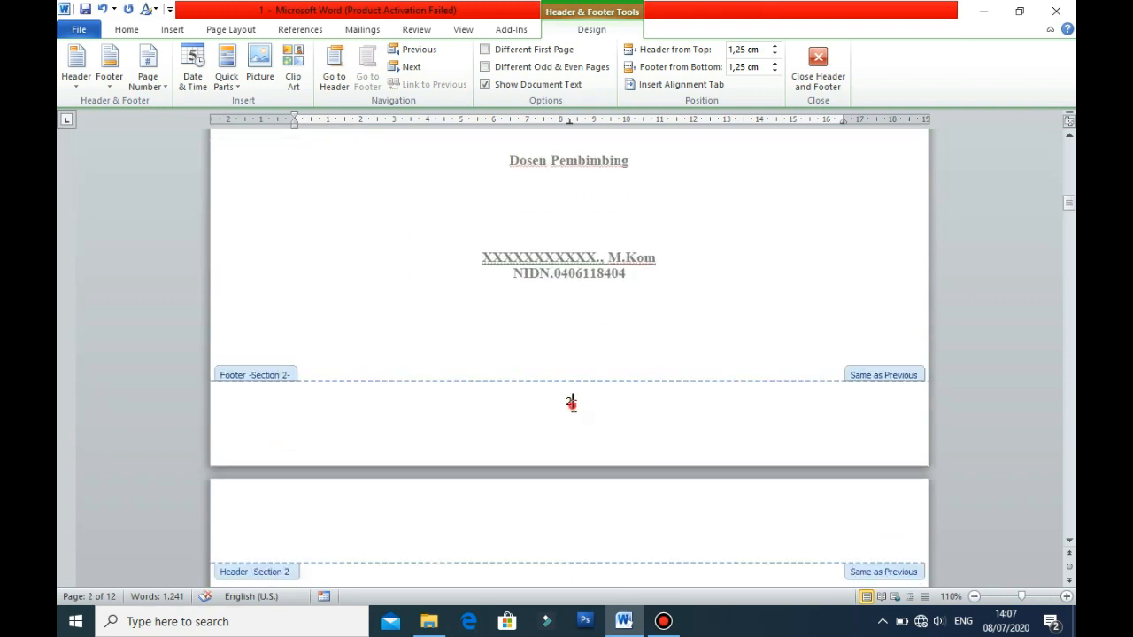
{"action": "left_click", "coordinate": [572, 403]}
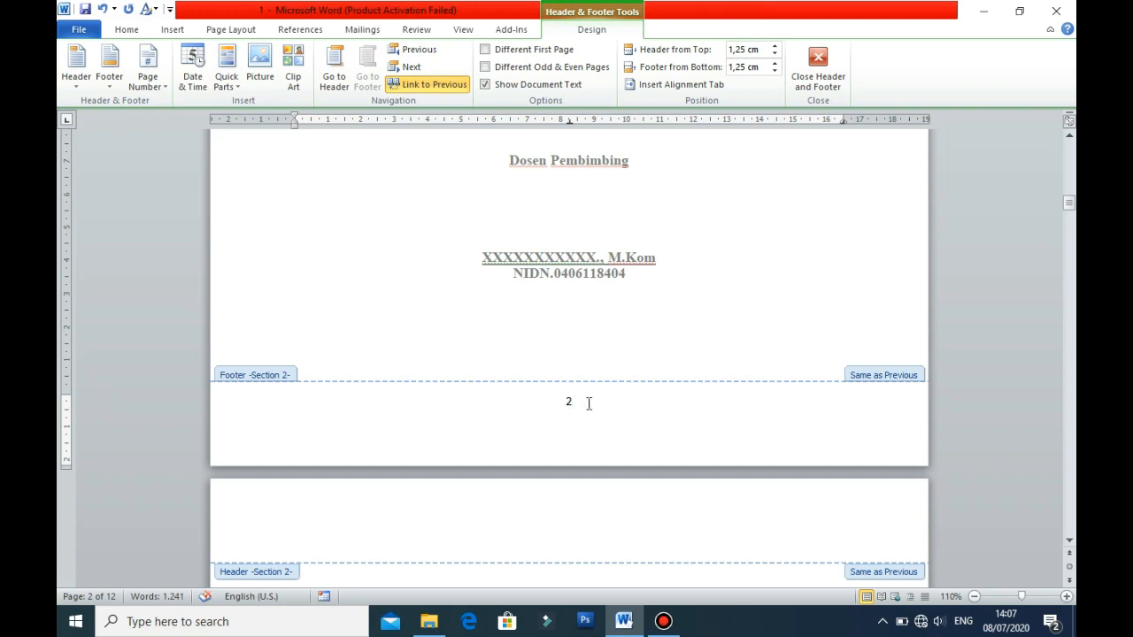
{"action": "left_click", "coordinate": [571, 402]}
{"action": "left_click", "coordinate": [156, 79]}
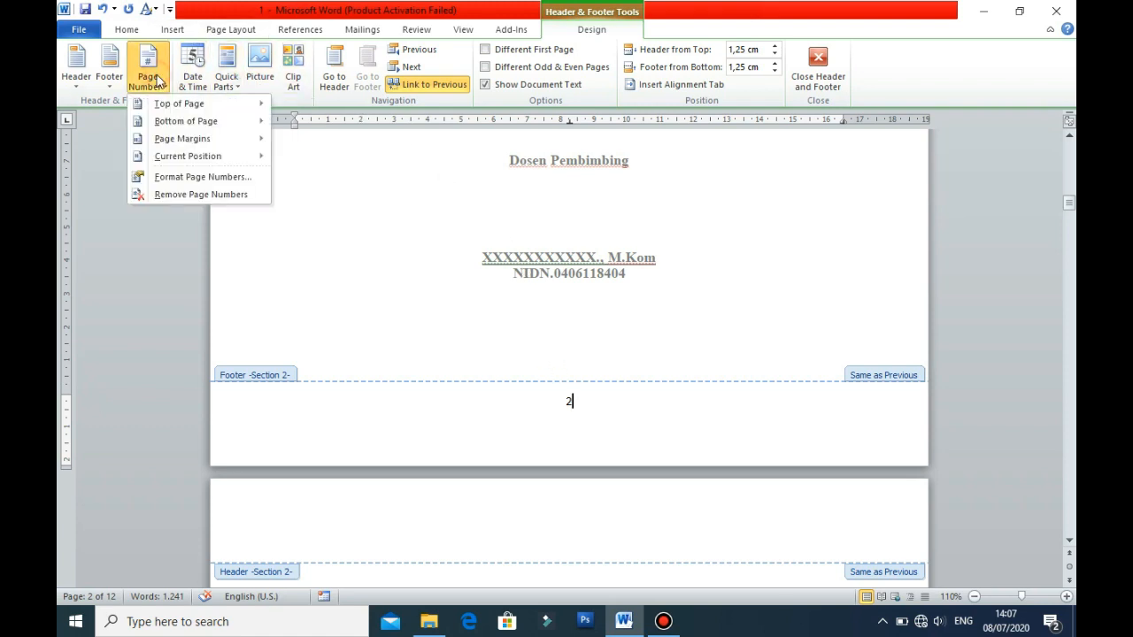
{"action": "left_click", "coordinate": [193, 177]}
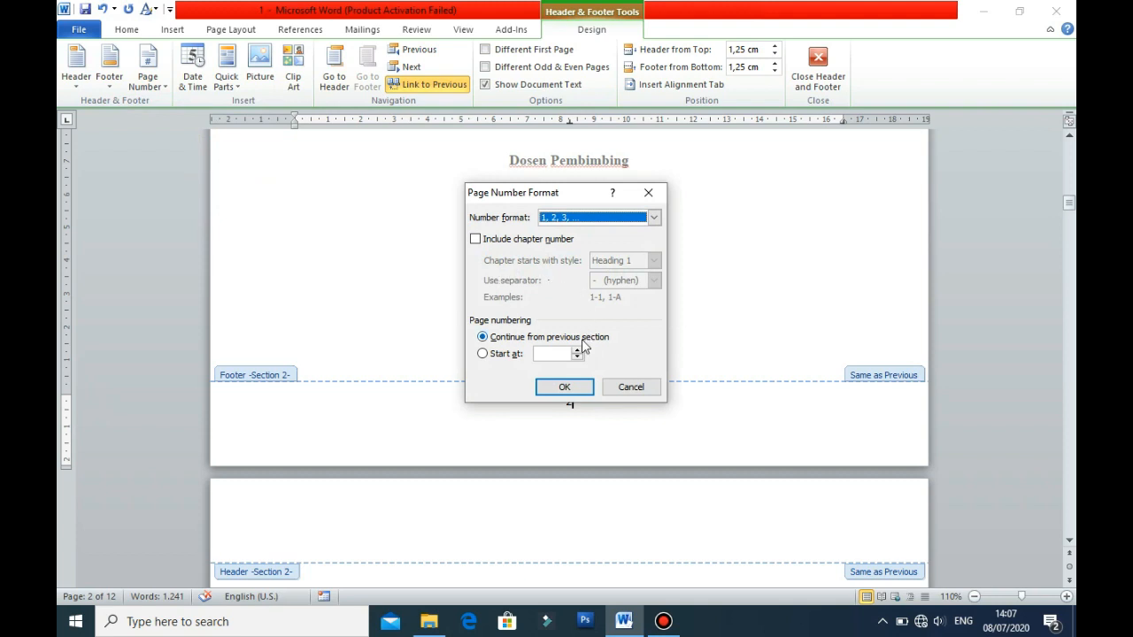
{"action": "left_click", "coordinate": [482, 354]}
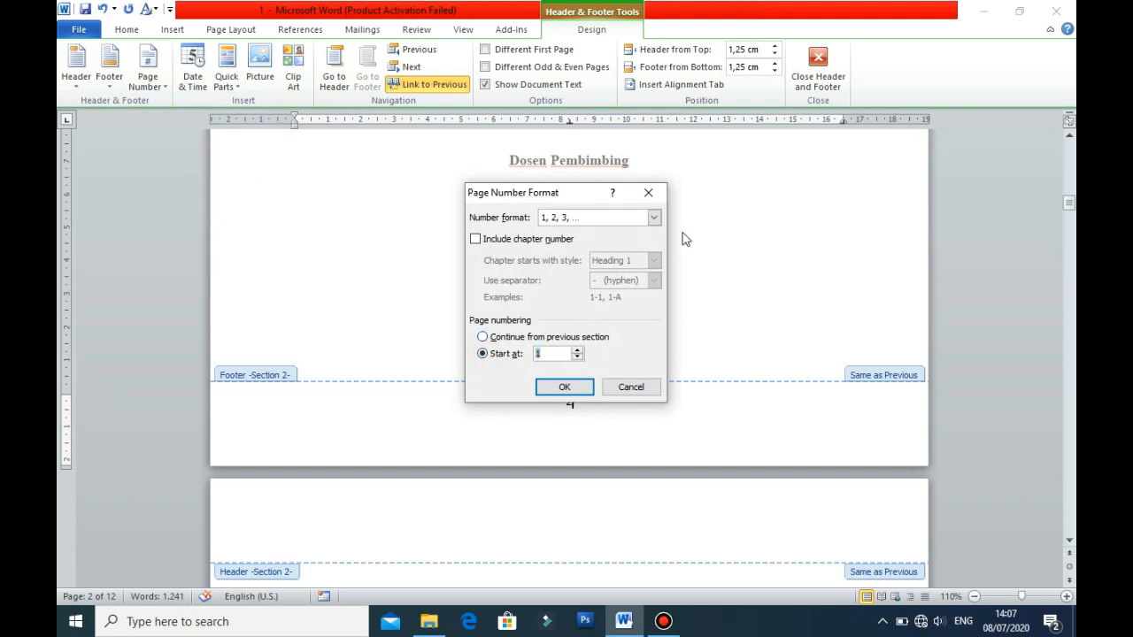
{"action": "left_click", "coordinate": [653, 218]}
{"action": "left_click", "coordinate": [624, 266]}
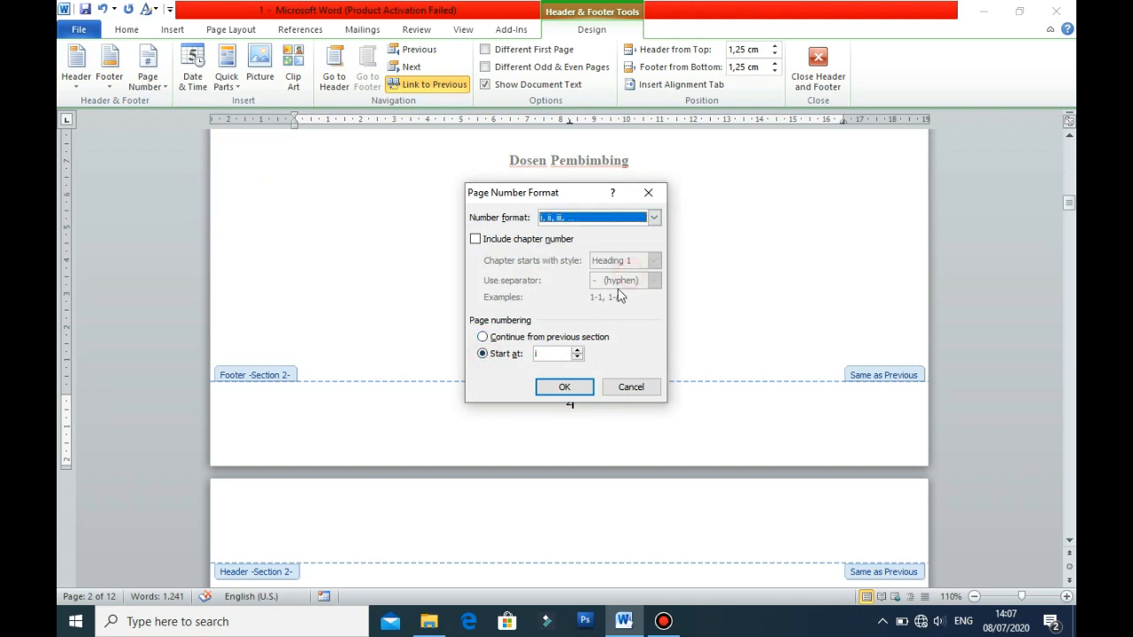
{"action": "left_click", "coordinate": [563, 386]}
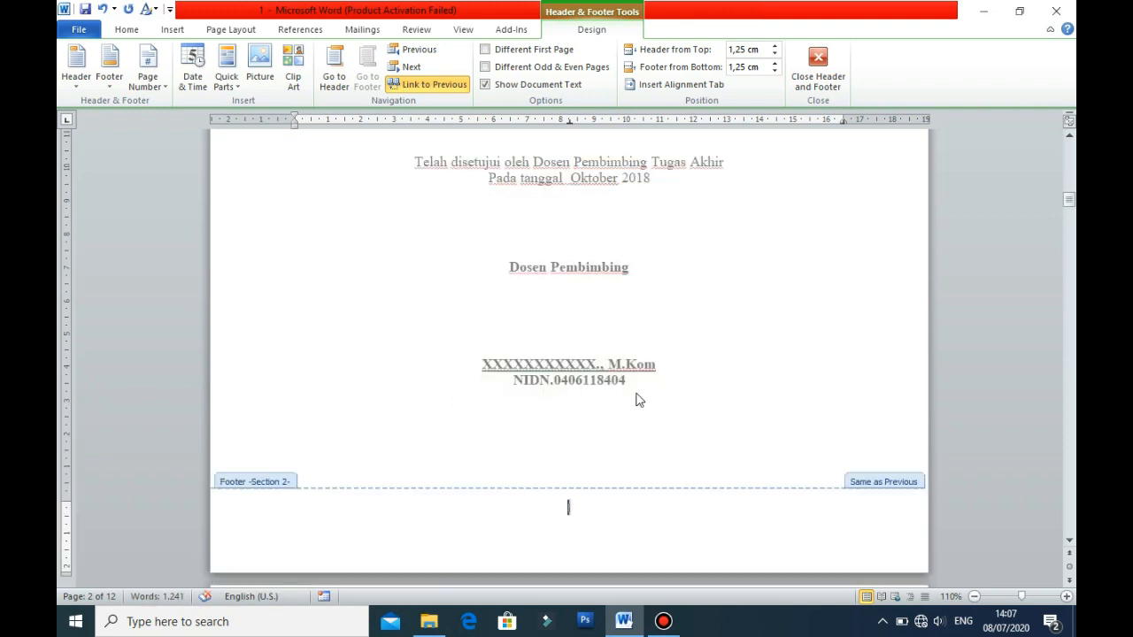
- Check the footer page numbers on the front-matter pages and the cover page
{"action": "scroll", "coordinate": [620, 387], "scroll_direction": "down", "scroll_amount": 15}
{"action": "scroll", "coordinate": [620, 384], "scroll_direction": "up", "scroll_amount": 3}
{"action": "scroll", "coordinate": [617, 387], "scroll_direction": "up", "scroll_amount": 15}
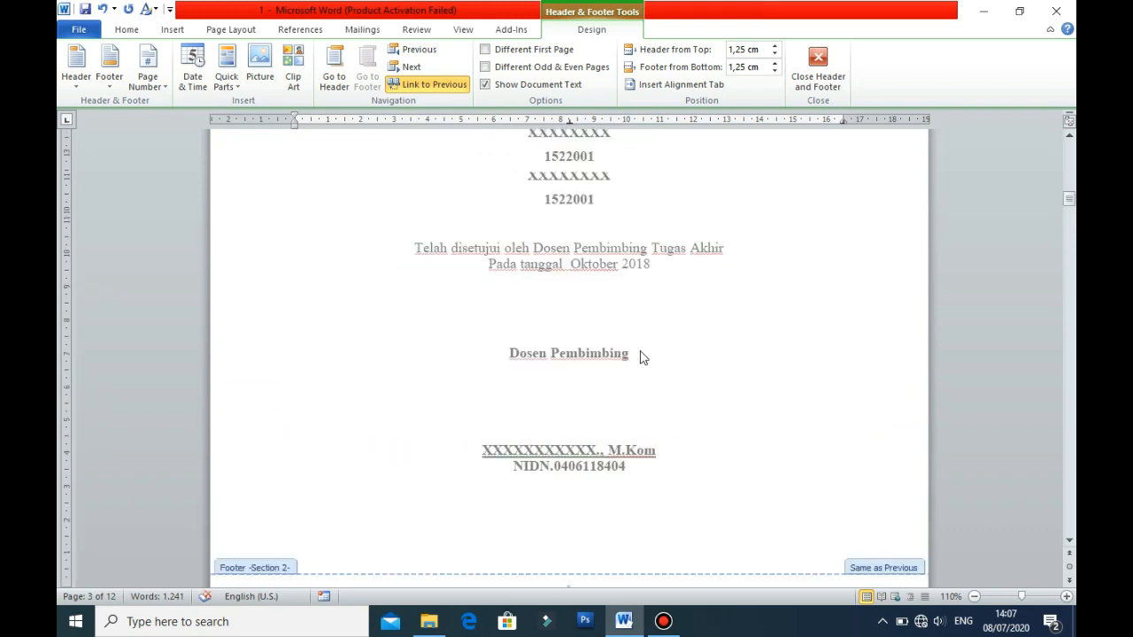
{"action": "scroll", "coordinate": [642, 354], "scroll_direction": "up", "scroll_amount": 4}
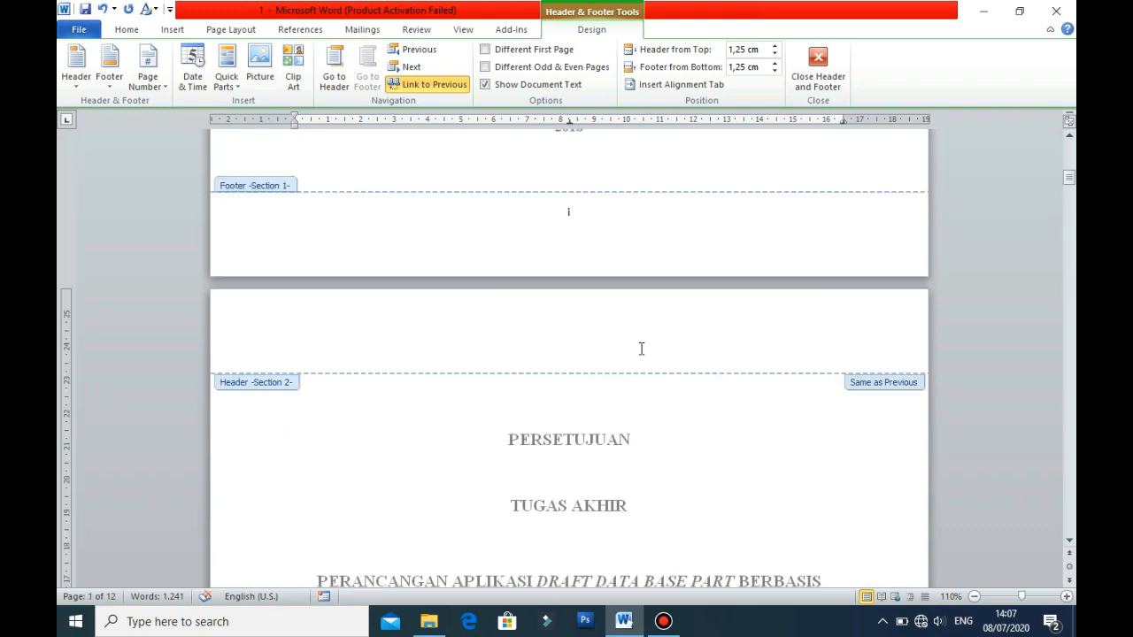
{"action": "scroll", "coordinate": [618, 402], "scroll_direction": "down", "scroll_amount": 12}
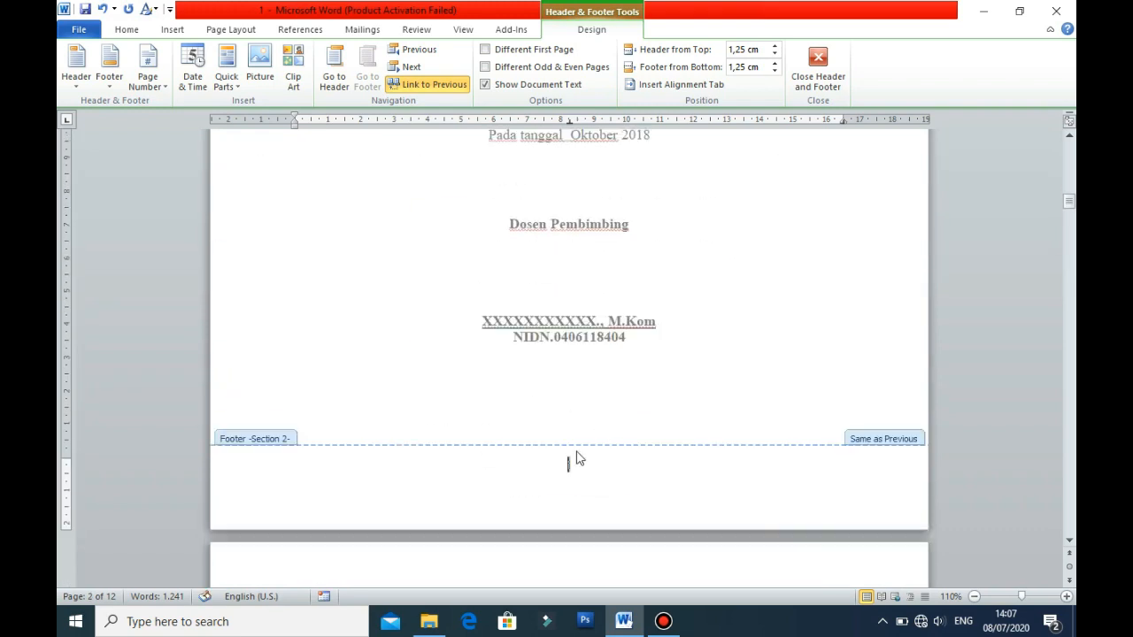
{"action": "scroll", "coordinate": [631, 381], "scroll_direction": "up", "scroll_amount": 3}
{"action": "scroll", "coordinate": [632, 337], "scroll_direction": "up", "scroll_amount": 12}
- Turn on a different first page for the cover section's footer to hide its page number, and review the cover
{"action": "left_click", "coordinate": [571, 343]}
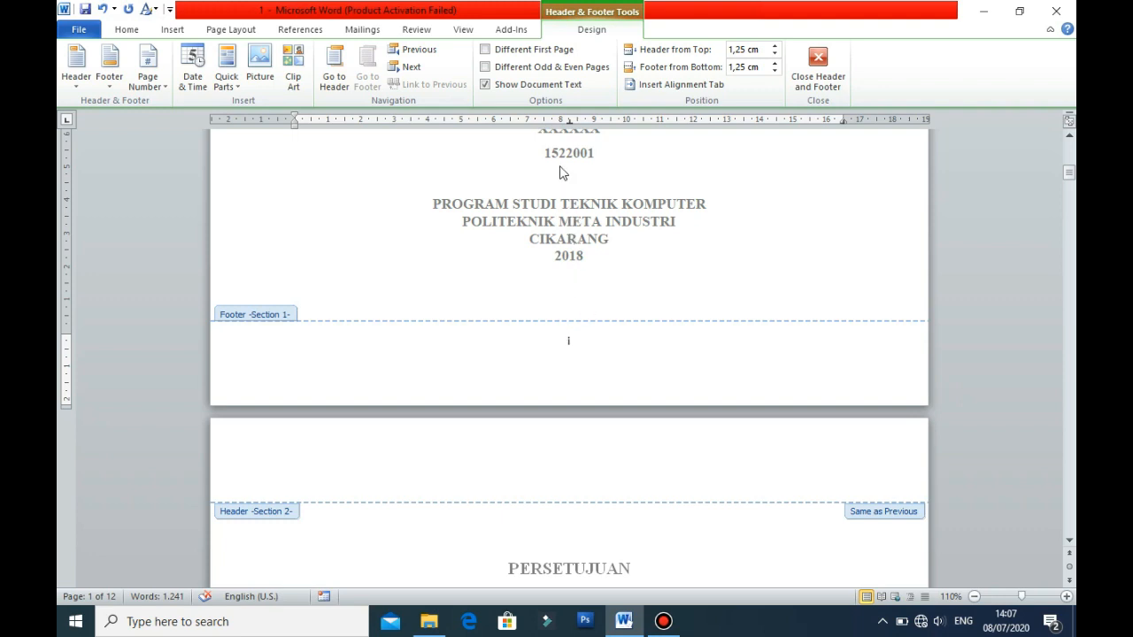
{"action": "left_click", "coordinate": [483, 51]}
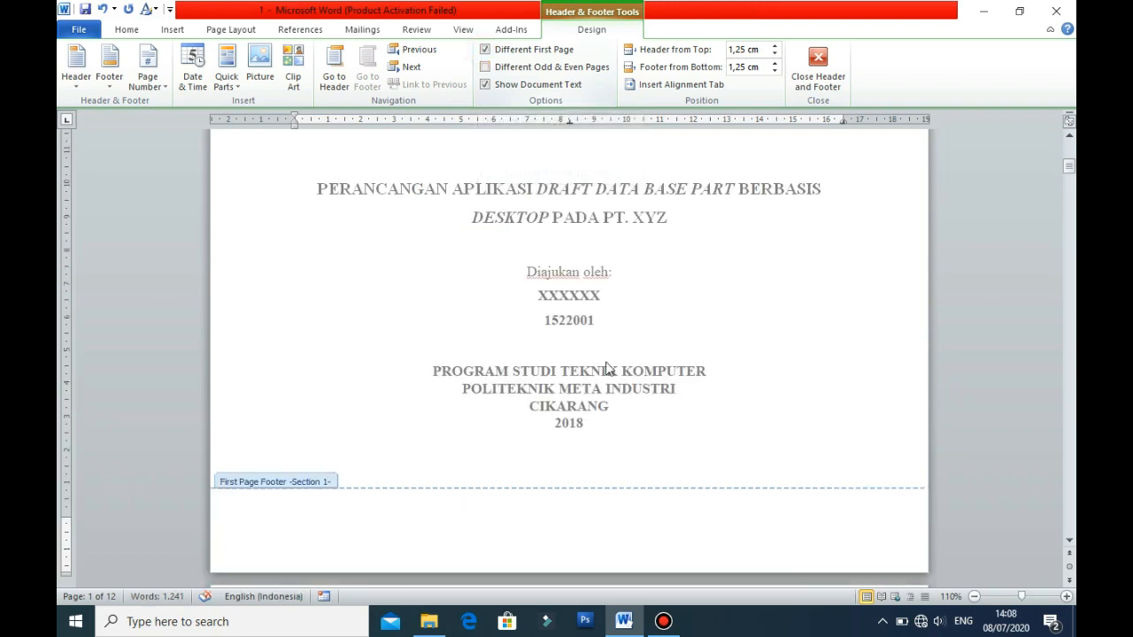
{"action": "scroll", "coordinate": [618, 468], "scroll_direction": "up", "scroll_amount": 4}
{"action": "scroll", "coordinate": [621, 458], "scroll_direction": "up", "scroll_amount": 5}
{"action": "scroll", "coordinate": [623, 457], "scroll_direction": "down", "scroll_amount": 8}
{"action": "scroll", "coordinate": [624, 459], "scroll_direction": "down", "scroll_amount": 12}
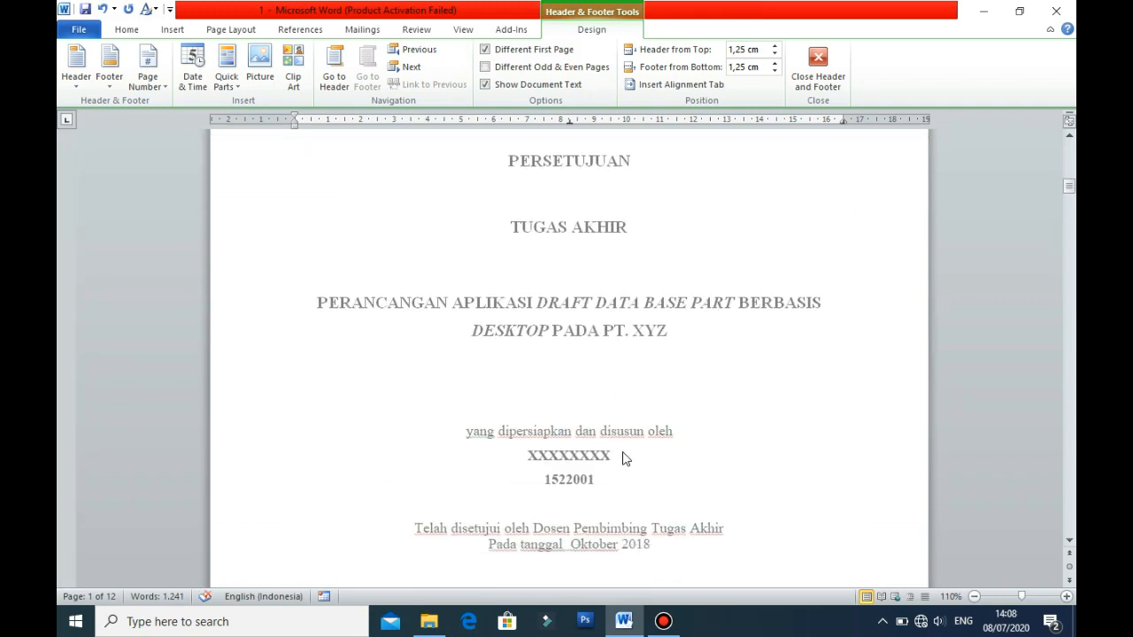
- Set the page number format of section 3, beginning at BAB 1, to 1, 2, 3 with numbering starting at 1
{"action": "scroll", "coordinate": [581, 401], "scroll_direction": "down", "scroll_amount": 10}
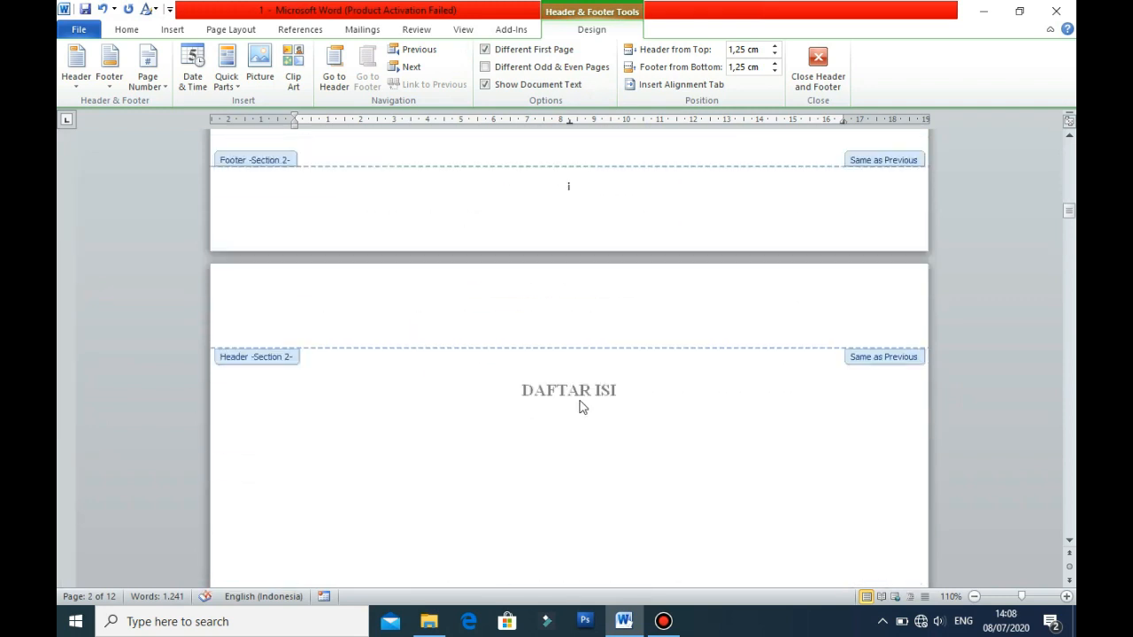
{"action": "scroll", "coordinate": [582, 330], "scroll_direction": "down", "scroll_amount": 10}
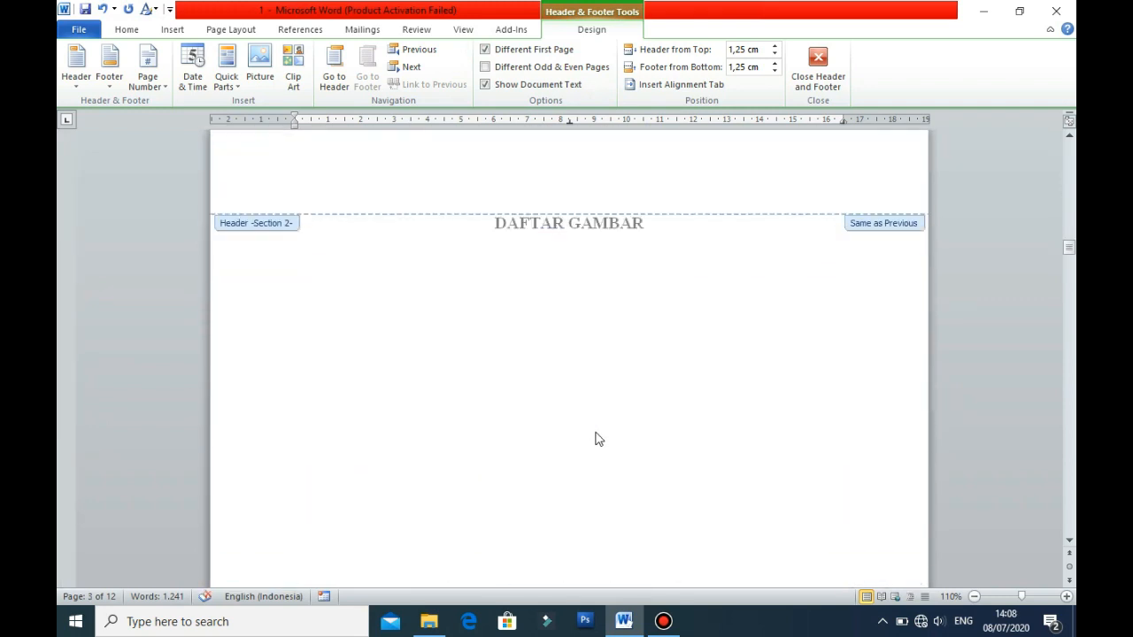
{"action": "scroll", "coordinate": [602, 398], "scroll_direction": "down", "scroll_amount": 10}
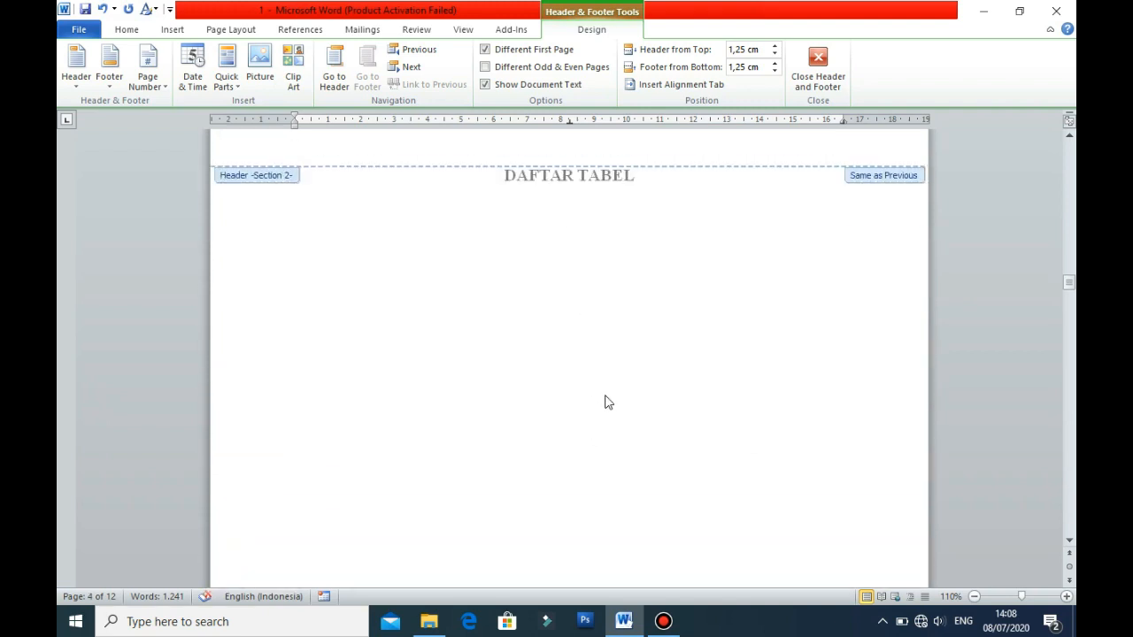
{"action": "scroll", "coordinate": [590, 401], "scroll_direction": "down", "scroll_amount": 10}
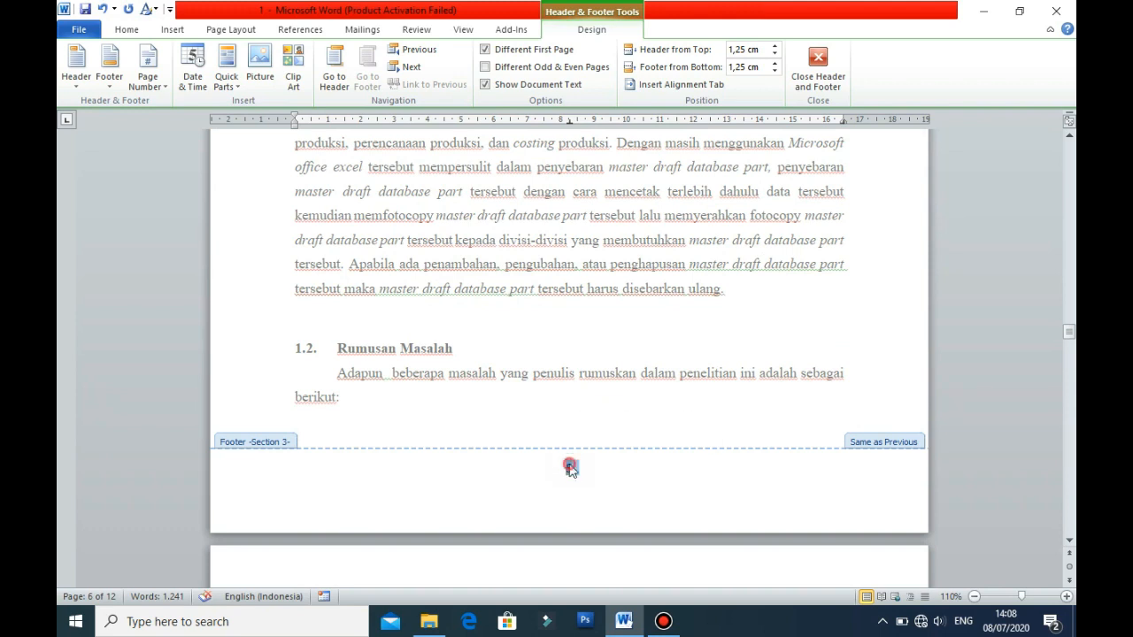
{"action": "left_click", "coordinate": [571, 468]}
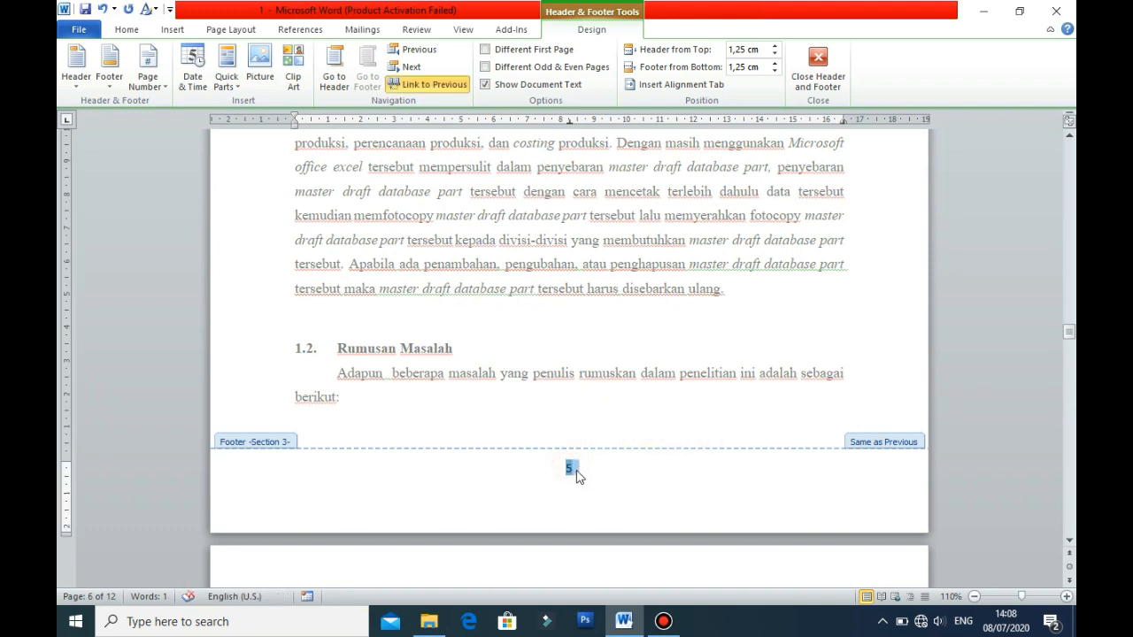
{"action": "left_click", "coordinate": [160, 84]}
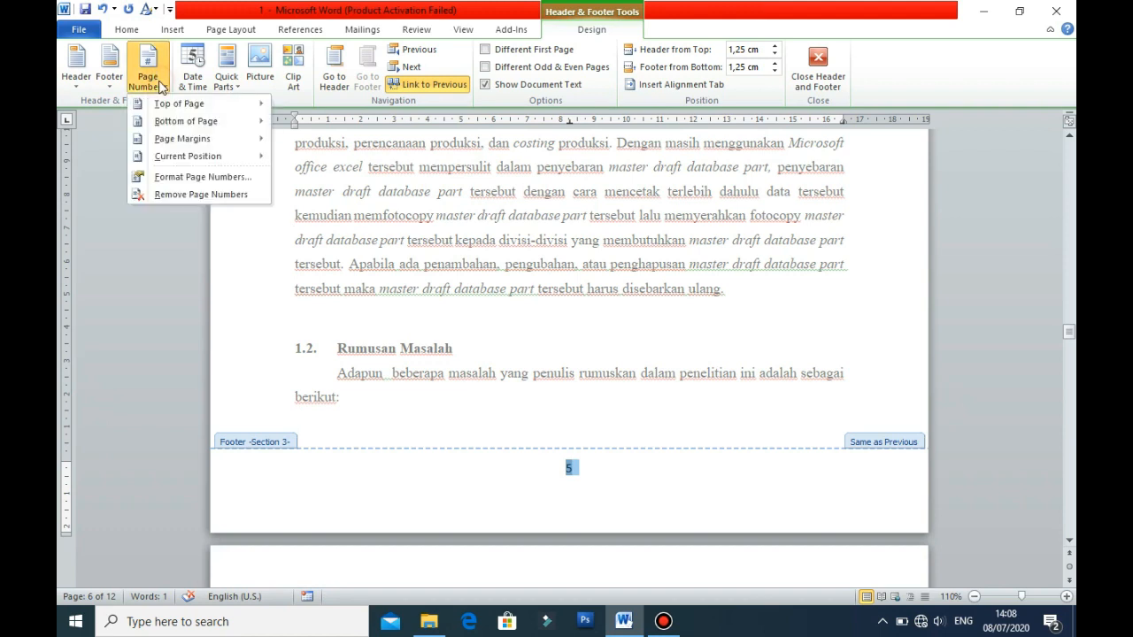
{"action": "left_click", "coordinate": [209, 178]}
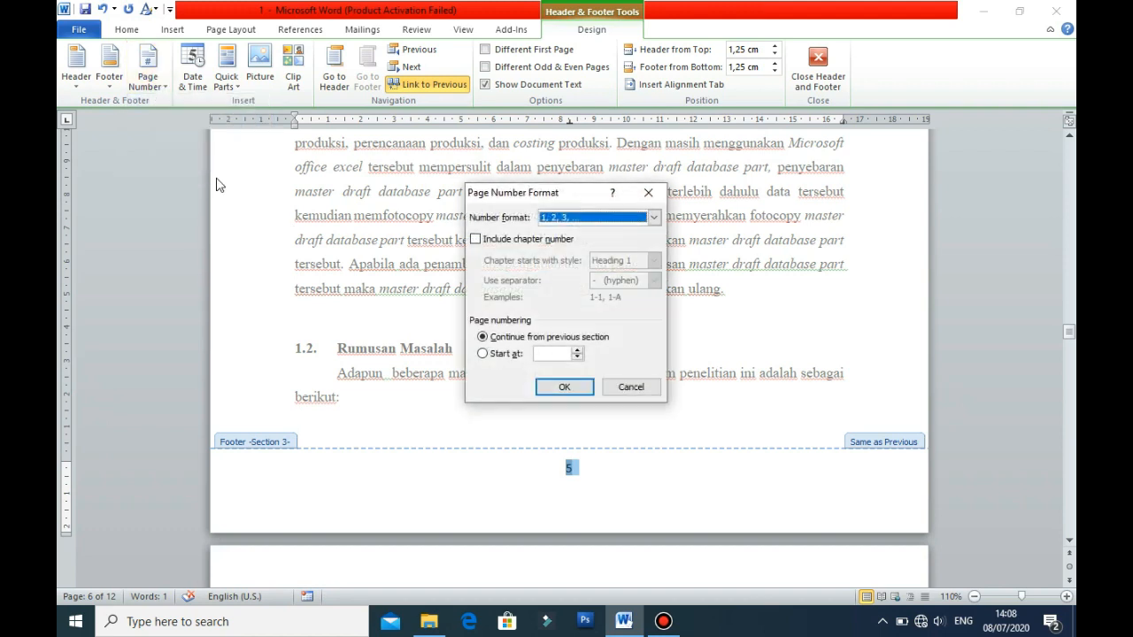
{"action": "left_click", "coordinate": [653, 218]}
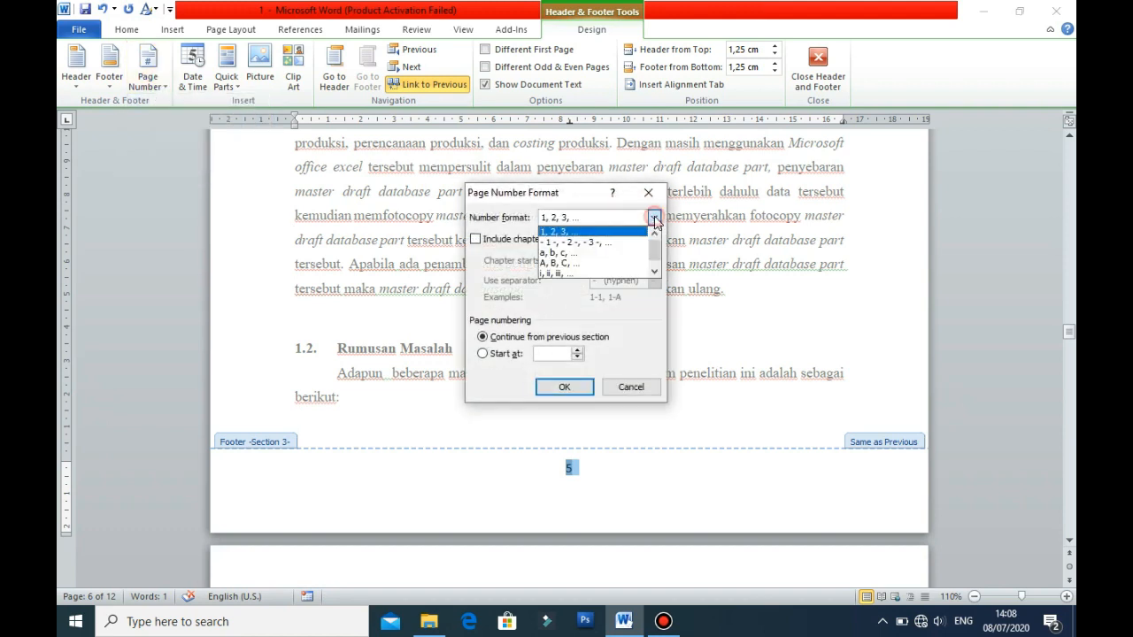
{"action": "left_click", "coordinate": [625, 232]}
{"action": "left_click", "coordinate": [483, 353]}
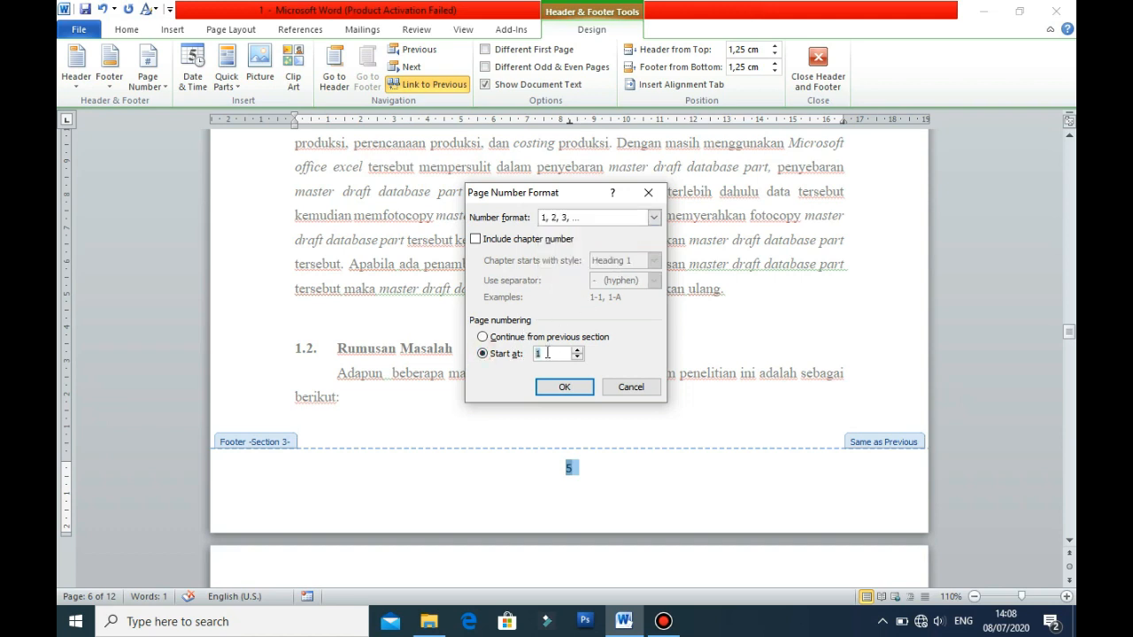
{"action": "left_click", "coordinate": [558, 388]}
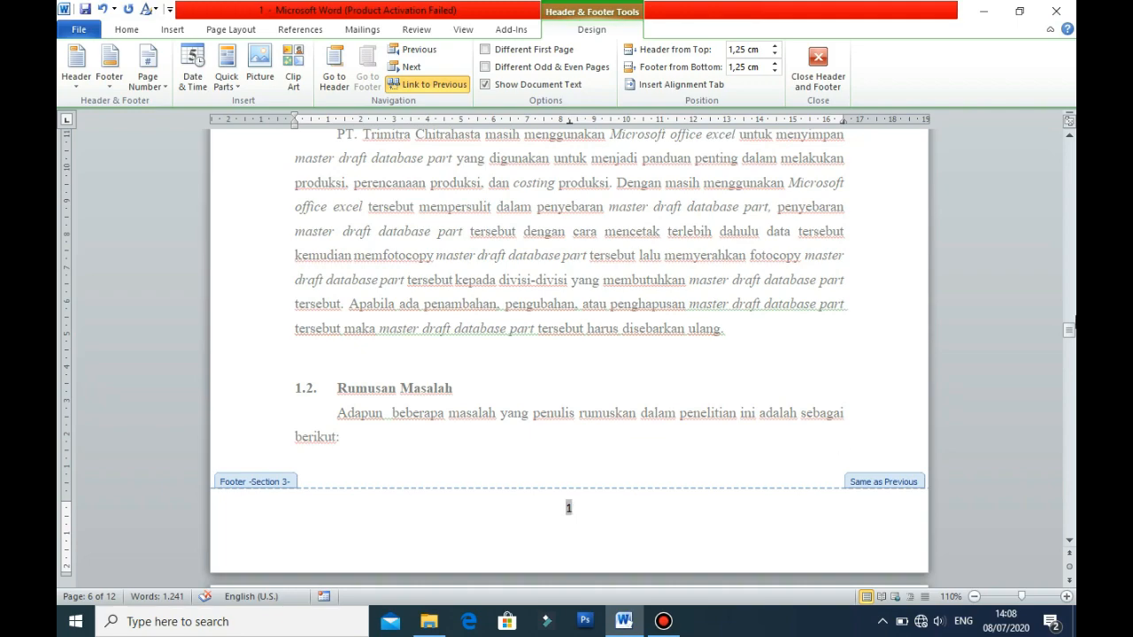
- Close header and footer editing and check the page numbers on the front-matter pages
{"action": "left_click_drag", "start_coordinate": [1069, 329], "coordinate": [1069, 131]}
{"action": "left_click", "coordinate": [818, 66]}
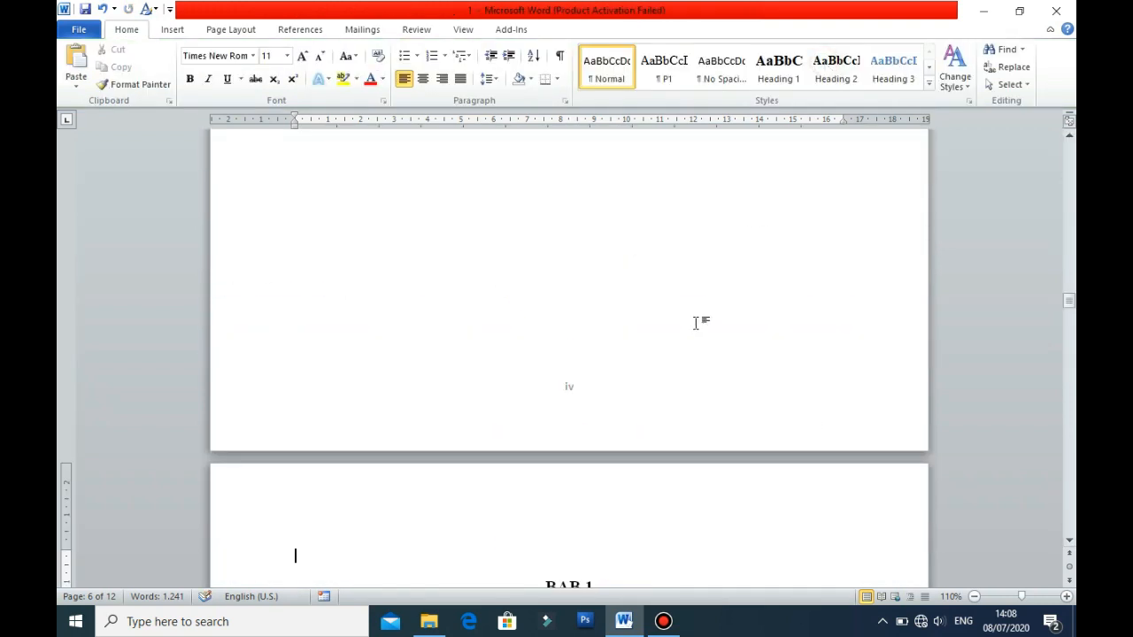
{"action": "left_click_drag", "start_coordinate": [1069, 301], "coordinate": [1070, 205]}
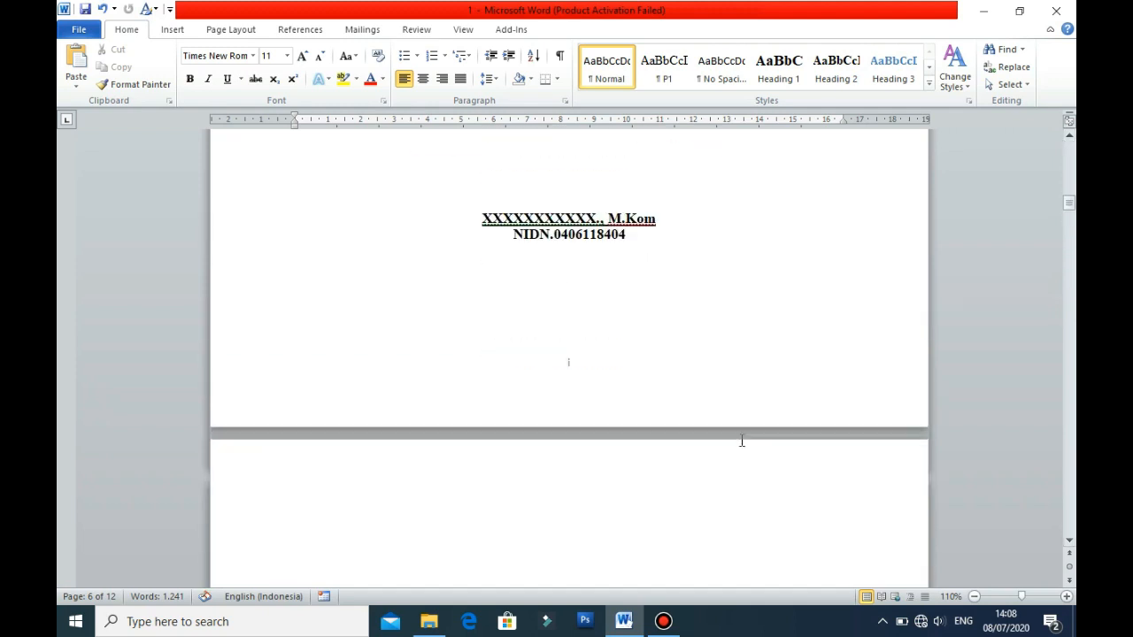
{"action": "scroll", "coordinate": [742, 440], "scroll_direction": "down", "scroll_amount": 5}
{"action": "scroll", "coordinate": [741, 424], "scroll_direction": "up", "scroll_amount": 4}
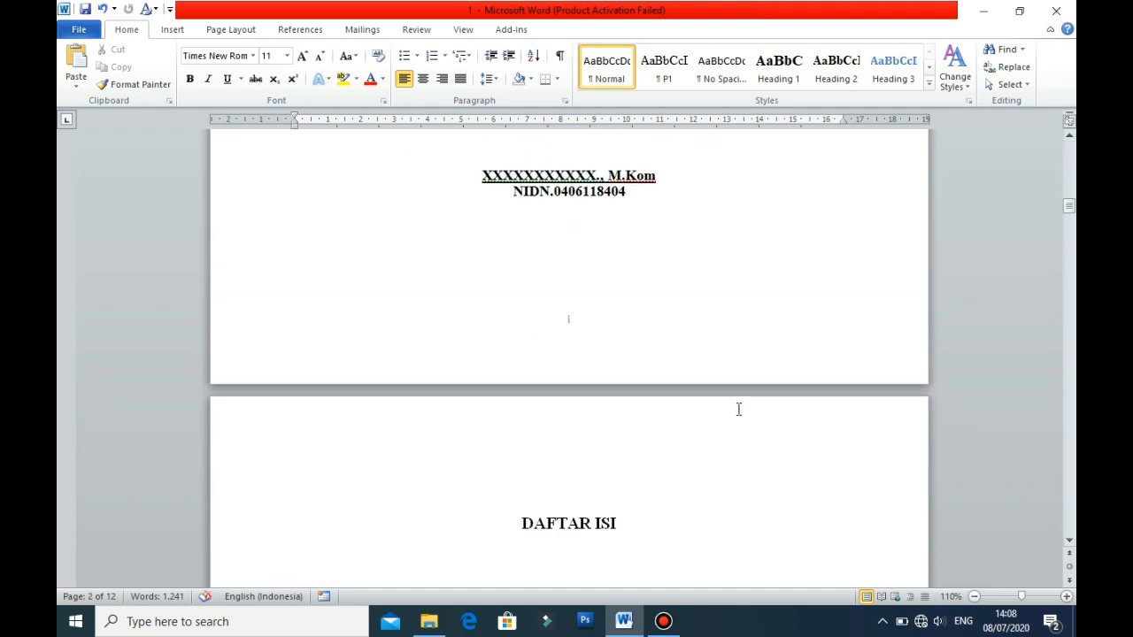
- Insert an Automatic Table 1 table of contents on the line below the DAFTAR ISI heading
{"action": "scroll", "coordinate": [739, 409], "scroll_direction": "down", "scroll_amount": 6}
{"action": "left_click", "coordinate": [343, 256]}
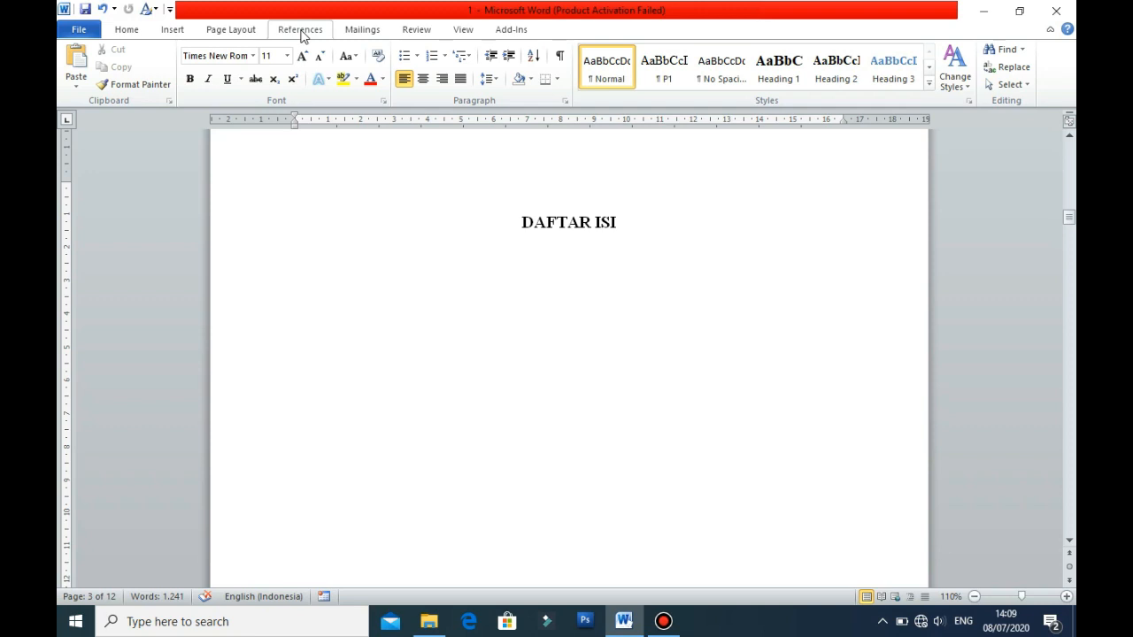
{"action": "left_click", "coordinate": [301, 31]}
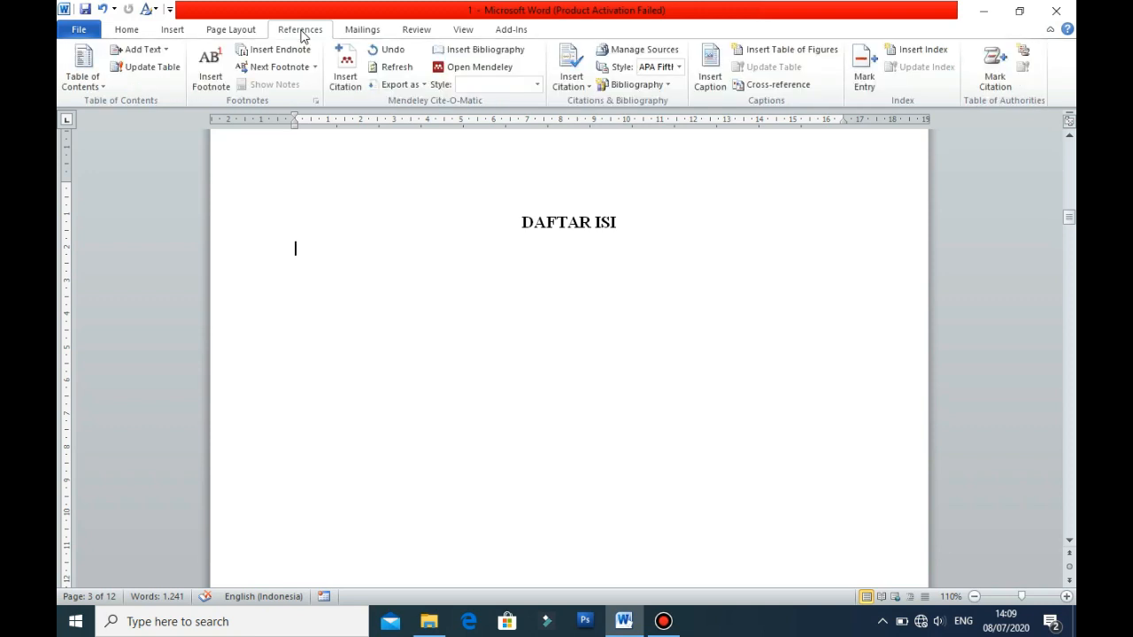
{"action": "left_click", "coordinate": [84, 73]}
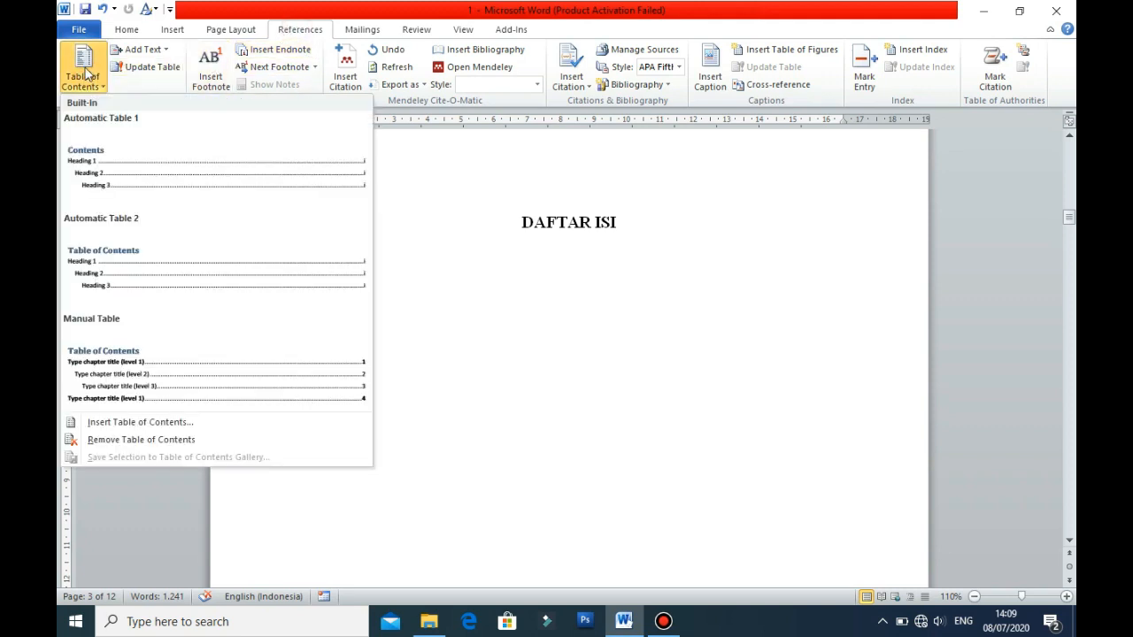
{"action": "left_click", "coordinate": [137, 164]}
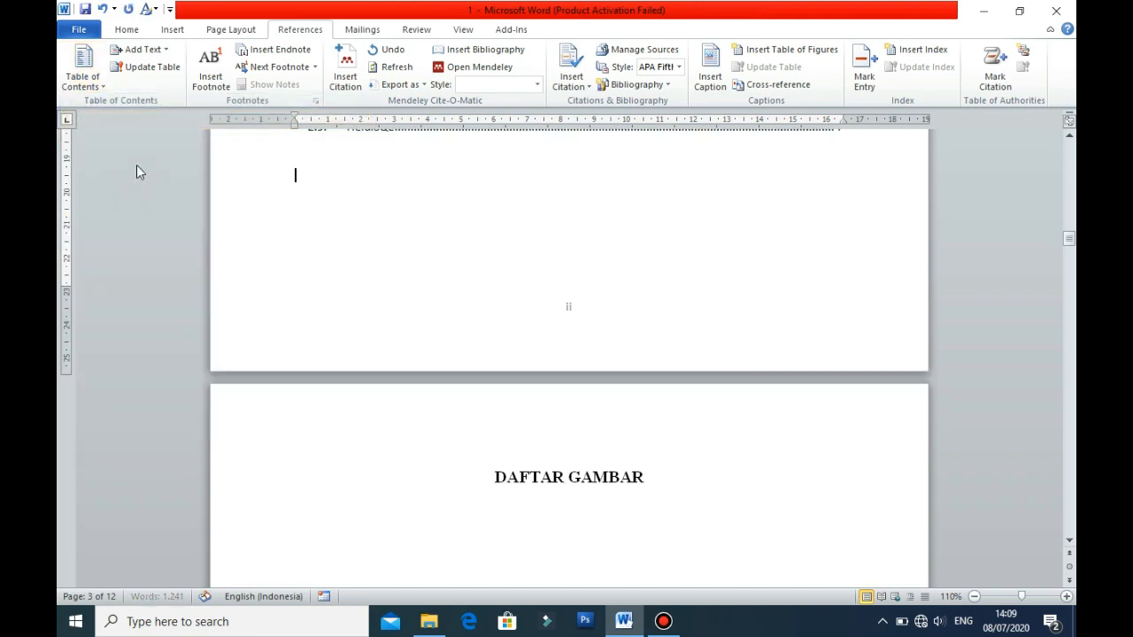
- Delete the "Contents" title above the entries of the table of contents
{"action": "scroll", "coordinate": [629, 248], "scroll_direction": "up", "scroll_amount": 8}
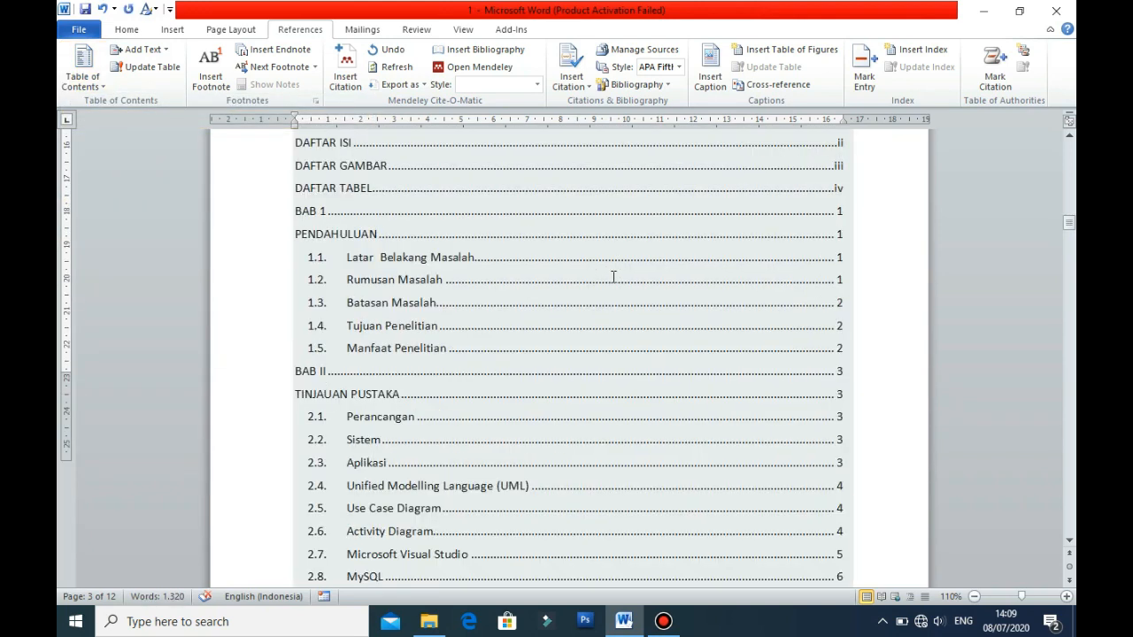
{"action": "scroll", "coordinate": [564, 297], "scroll_direction": "up", "scroll_amount": 2}
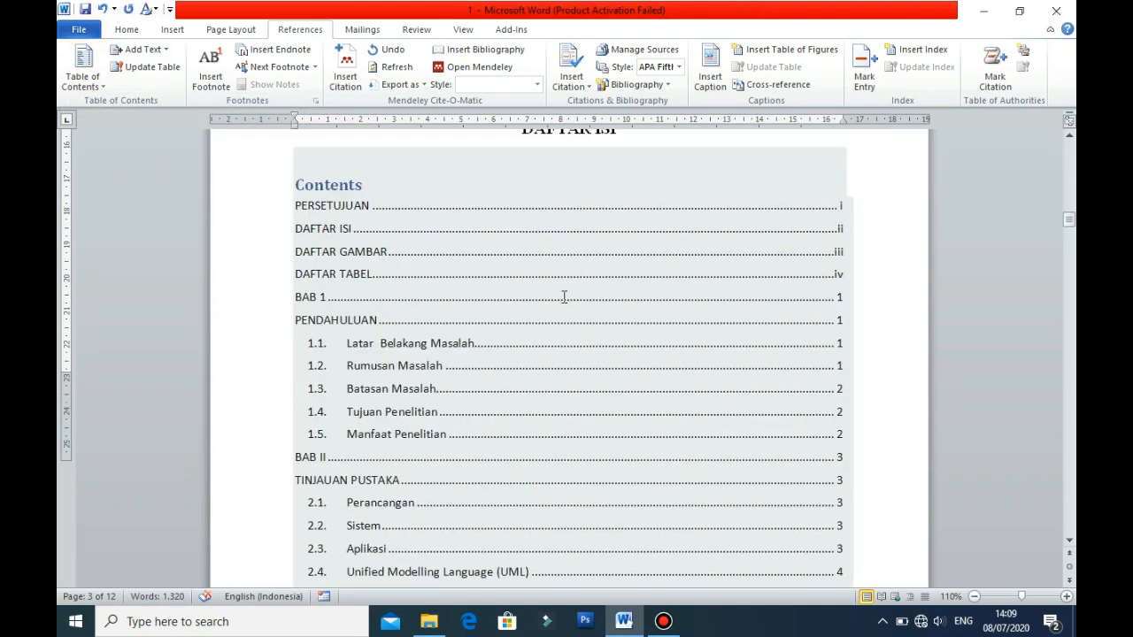
{"action": "left_click_drag", "start_coordinate": [368, 188], "coordinate": [296, 193]}
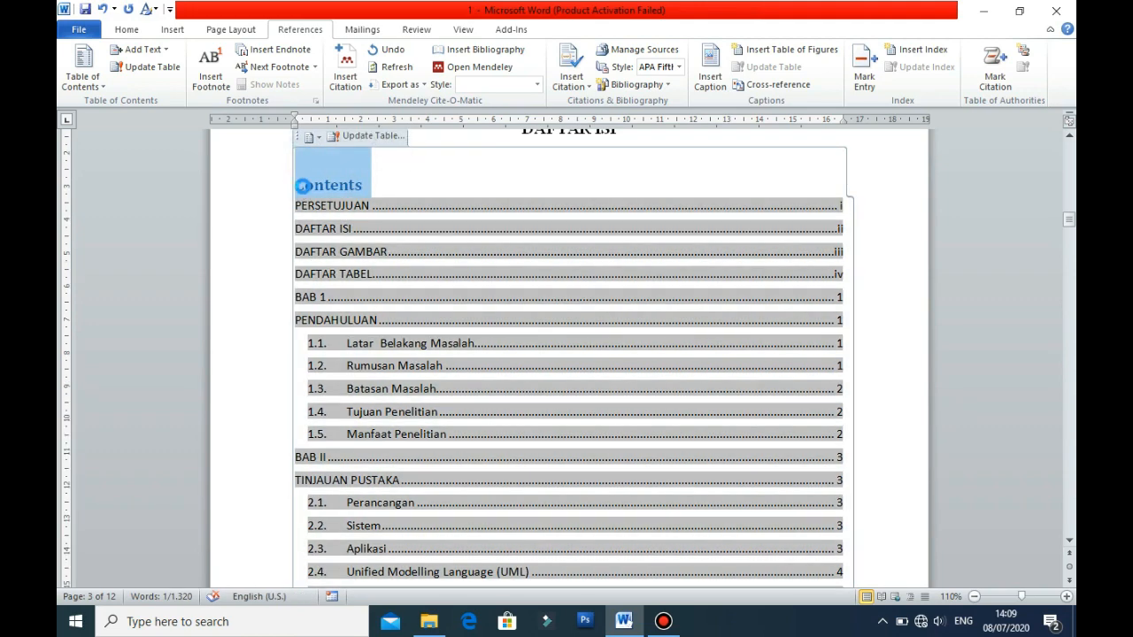
{"action": "key", "text": "Delete"}
{"action": "scroll", "coordinate": [557, 210], "scroll_direction": "up", "scroll_amount": 1}
{"action": "scroll", "coordinate": [583, 205], "scroll_direction": "down", "scroll_amount": 1}
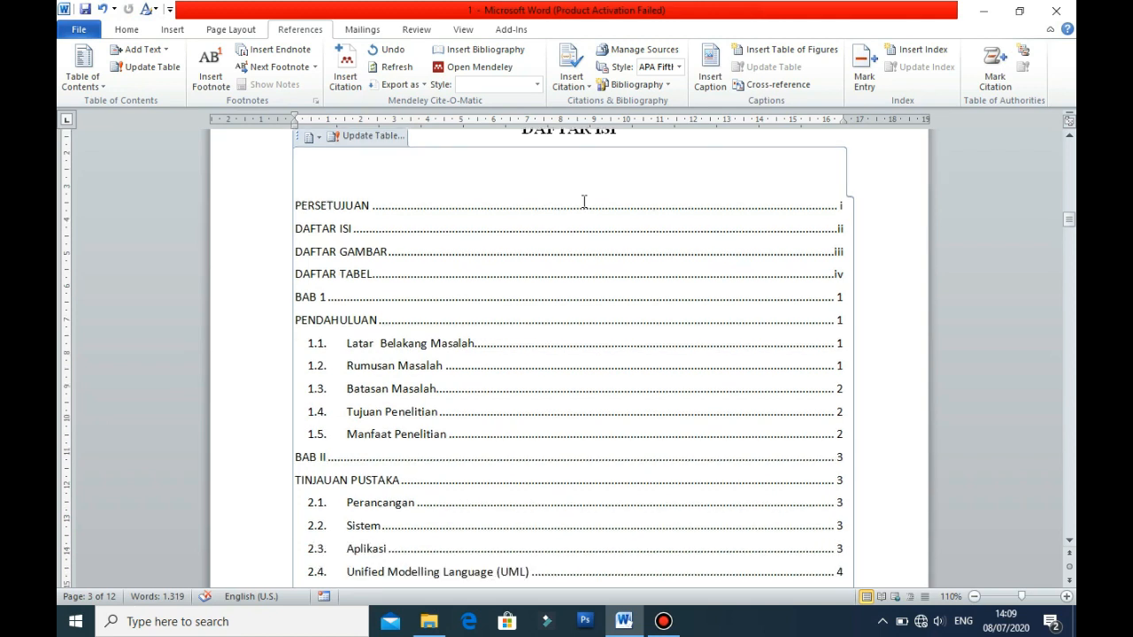
{"action": "left_click", "coordinate": [356, 203]}
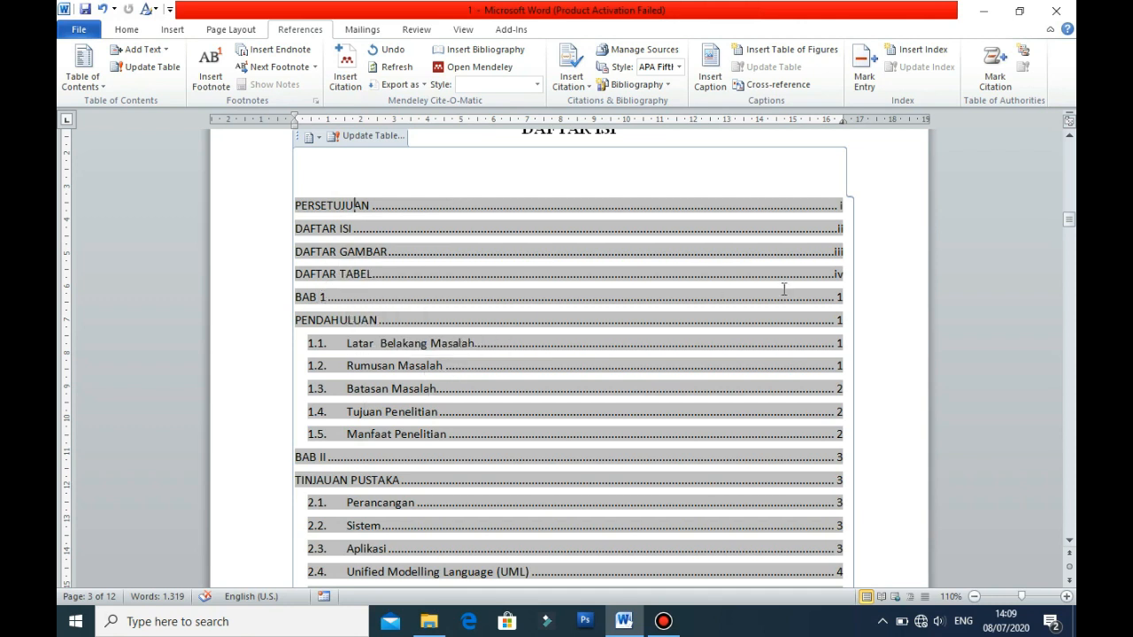
{"action": "scroll", "coordinate": [390, 328], "scroll_direction": "down", "scroll_amount": 6}
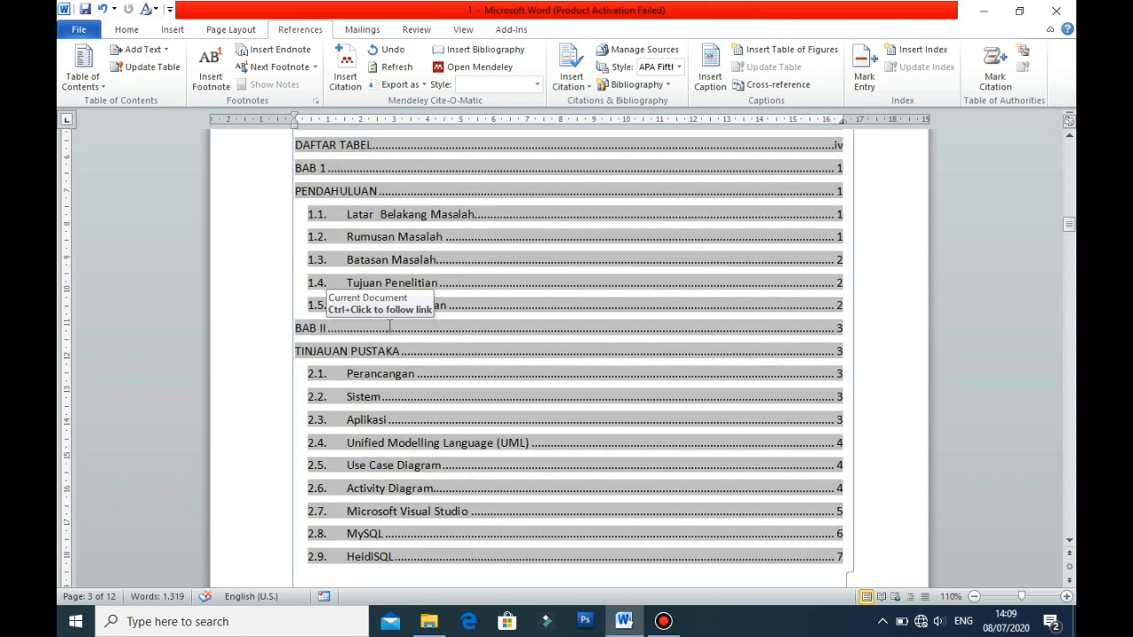
{"action": "scroll", "coordinate": [389, 328], "scroll_direction": "down", "scroll_amount": 7}
{"action": "scroll", "coordinate": [447, 267], "scroll_direction": "up", "scroll_amount": 8}
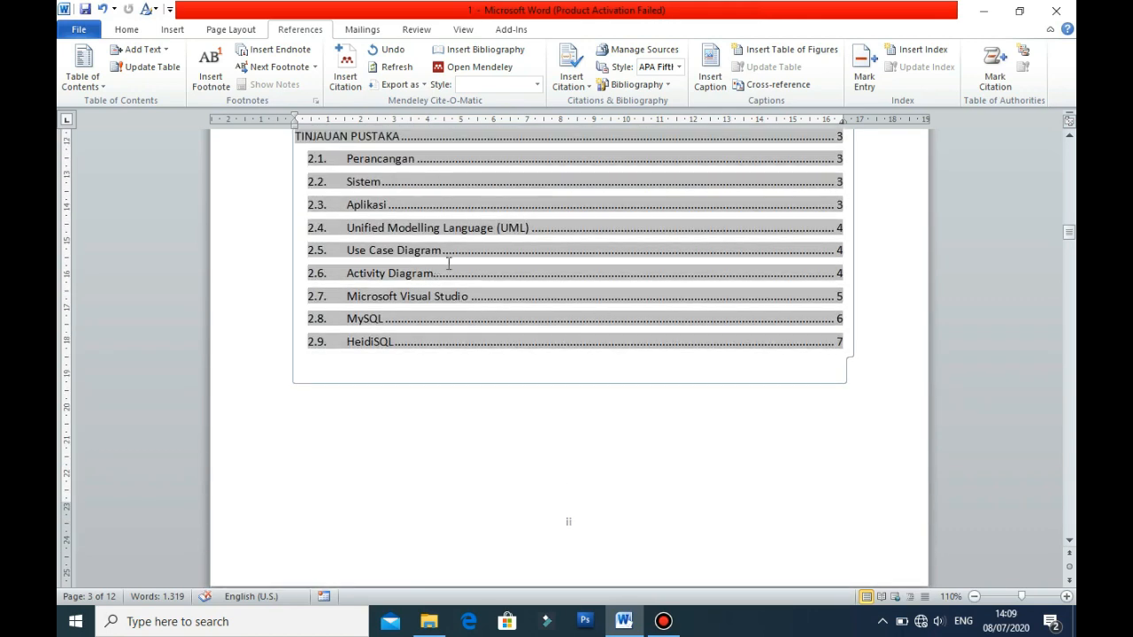
{"action": "key", "text": "ctrl+a"}
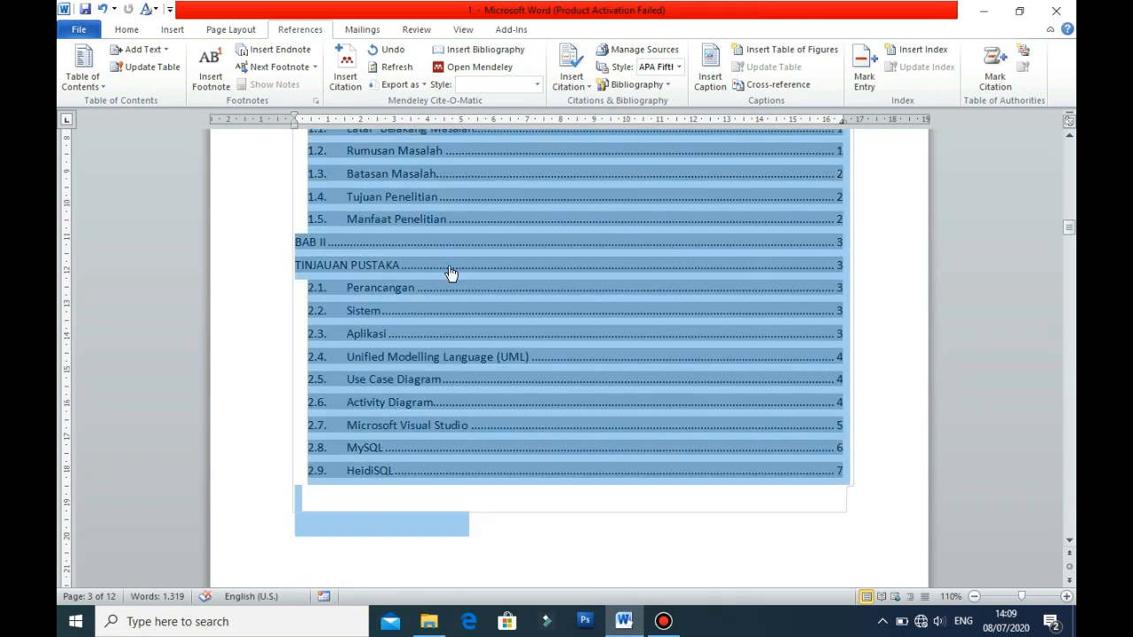
{"action": "scroll", "coordinate": [450, 273], "scroll_direction": "up", "scroll_amount": 4}
{"action": "left_click", "coordinate": [859, 285]}
{"action": "scroll", "coordinate": [361, 278], "scroll_direction": "up", "scroll_amount": 4}
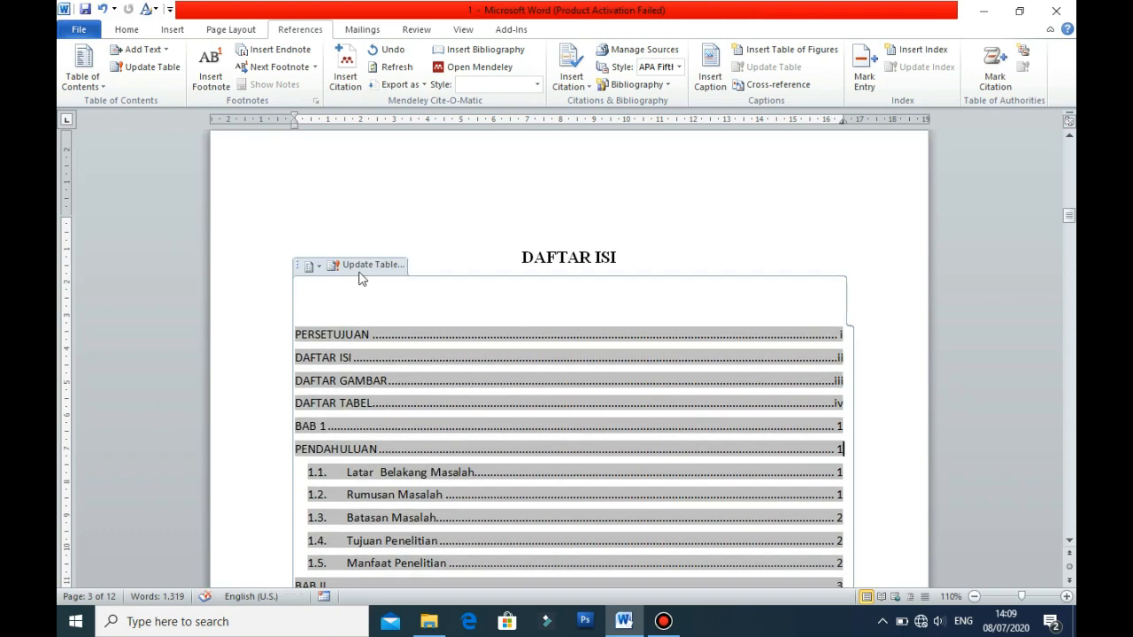
- Format all table of contents entries in Times New Roman, size 12, and change their line spacing
{"action": "left_click_drag", "start_coordinate": [323, 304], "coordinate": [799, 482]}
{"action": "left_click", "coordinate": [126, 30]}
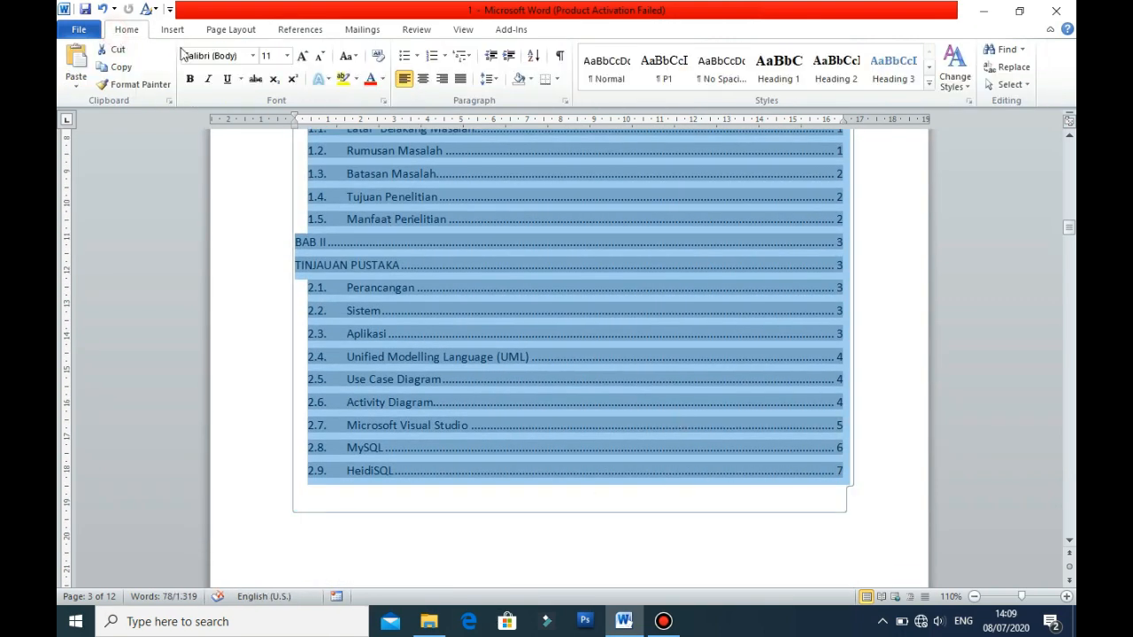
{"action": "left_click", "coordinate": [253, 57]}
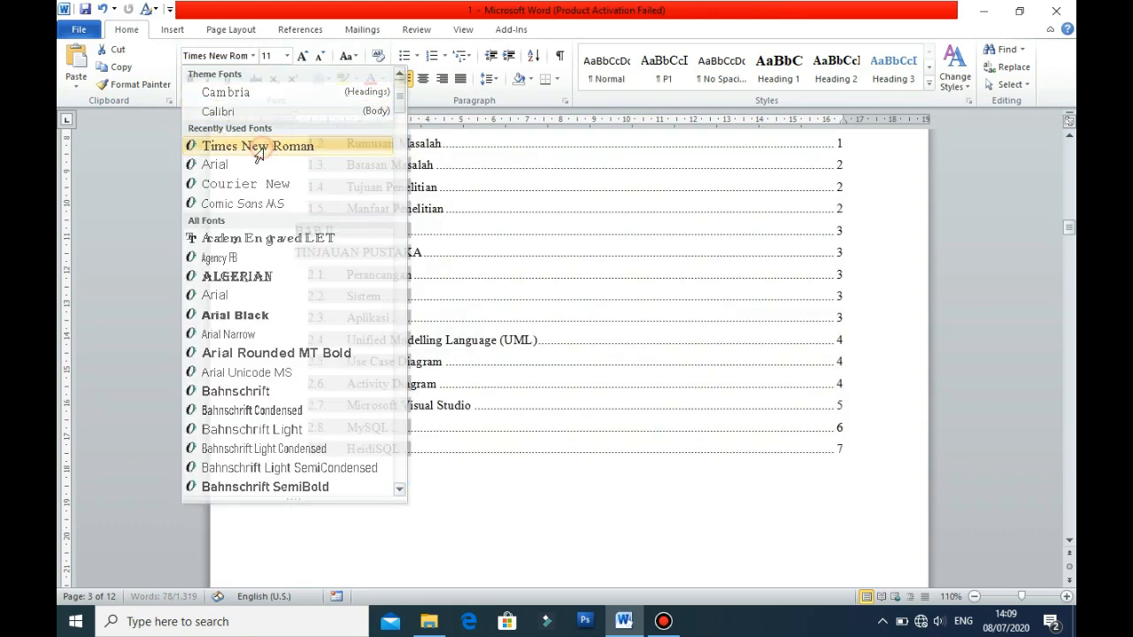
{"action": "left_click", "coordinate": [252, 144]}
{"action": "left_click", "coordinate": [287, 55]}
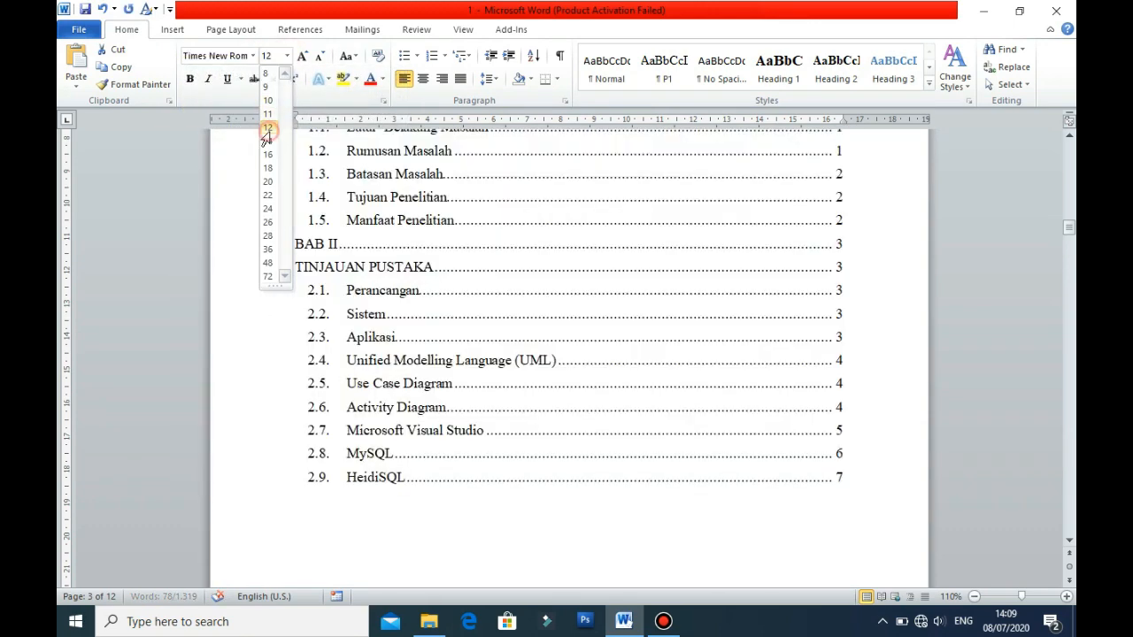
{"action": "left_click", "coordinate": [267, 129]}
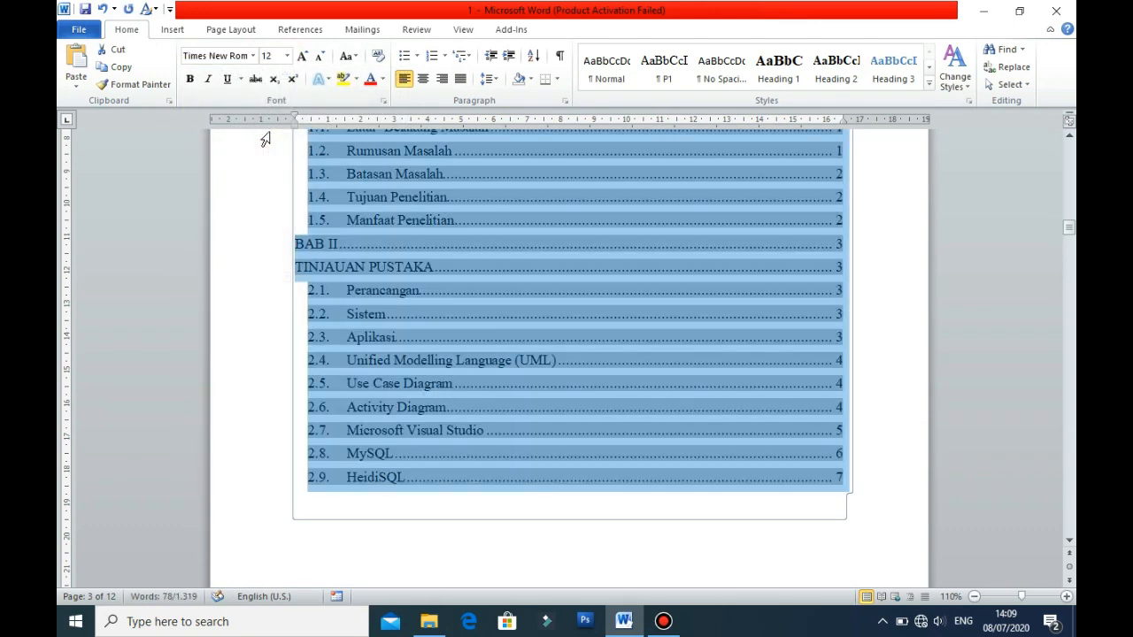
{"action": "left_click", "coordinate": [486, 82]}
{"action": "left_click", "coordinate": [499, 121]}
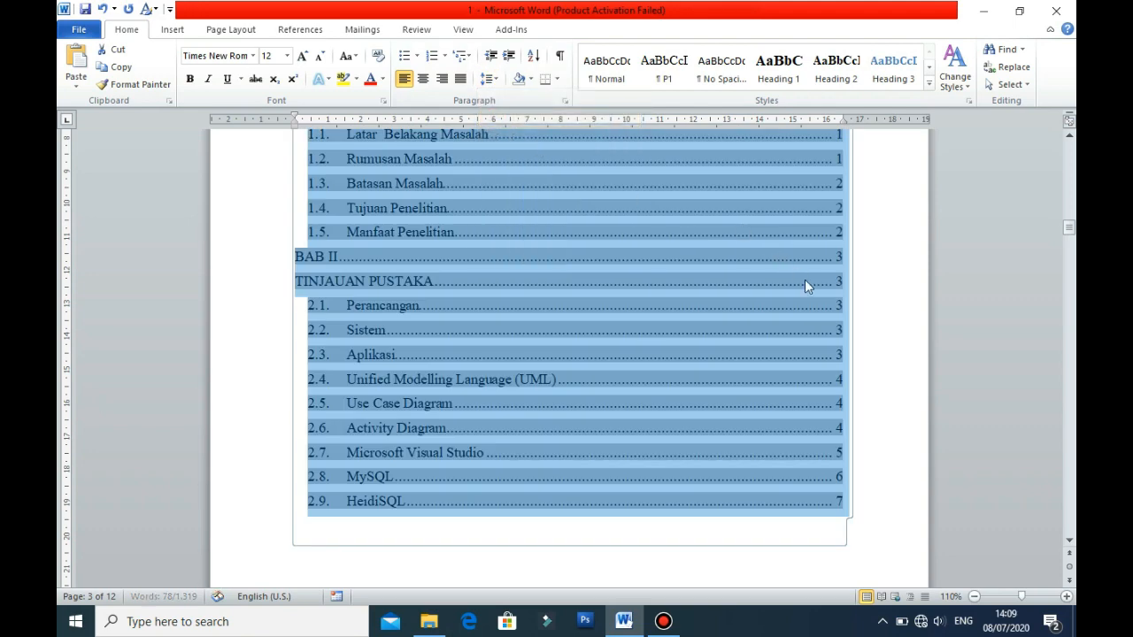
{"action": "left_click", "coordinate": [871, 501]}
- Look through the document from the DAFTAR ISI page to the symbol table in section 2.5, Use Case Diagram
{"action": "scroll", "coordinate": [866, 469], "scroll_direction": "up", "scroll_amount": 6}
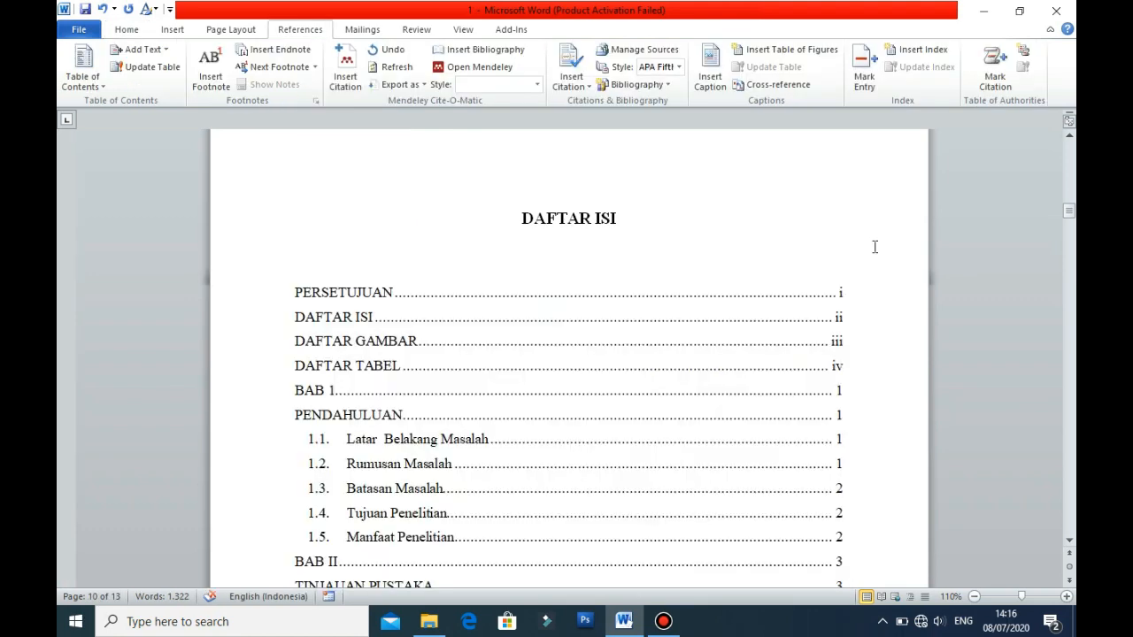
{"action": "left_click", "coordinate": [784, 275]}
{"action": "scroll", "coordinate": [860, 298], "scroll_direction": "down", "scroll_amount": 15}
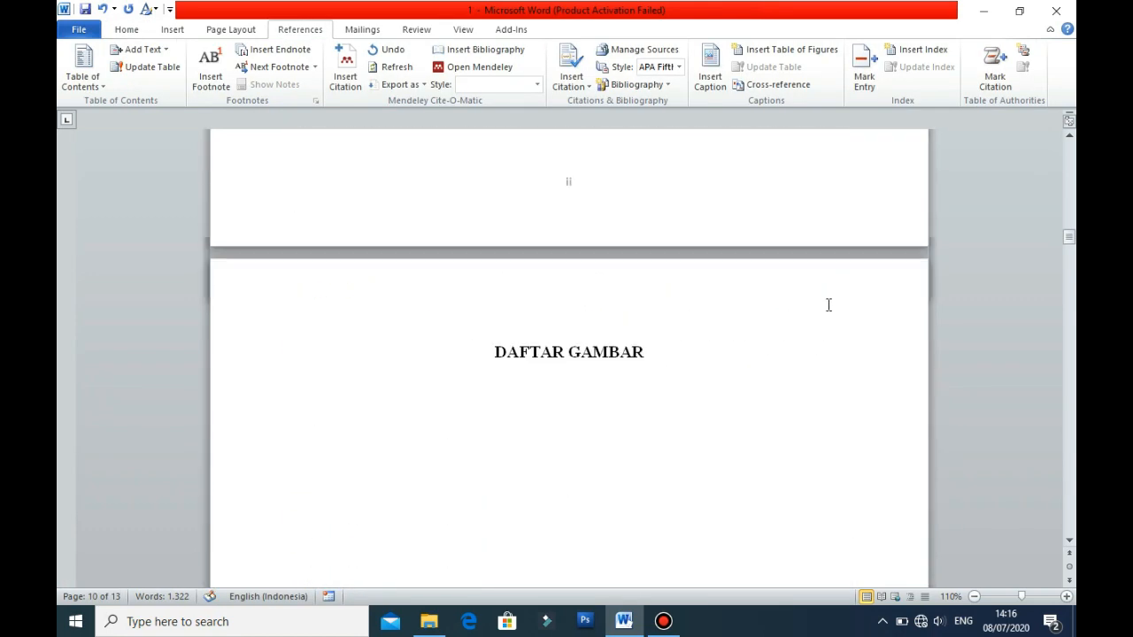
{"action": "scroll", "coordinate": [664, 368], "scroll_direction": "down", "scroll_amount": 20}
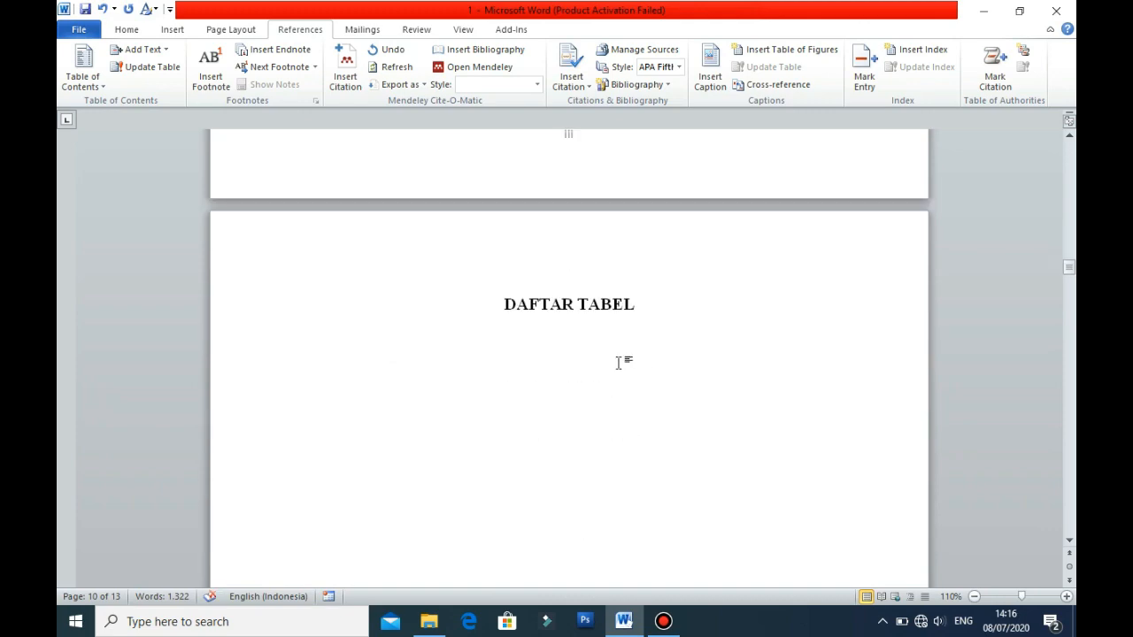
{"action": "scroll", "coordinate": [673, 368], "scroll_direction": "down", "scroll_amount": 18}
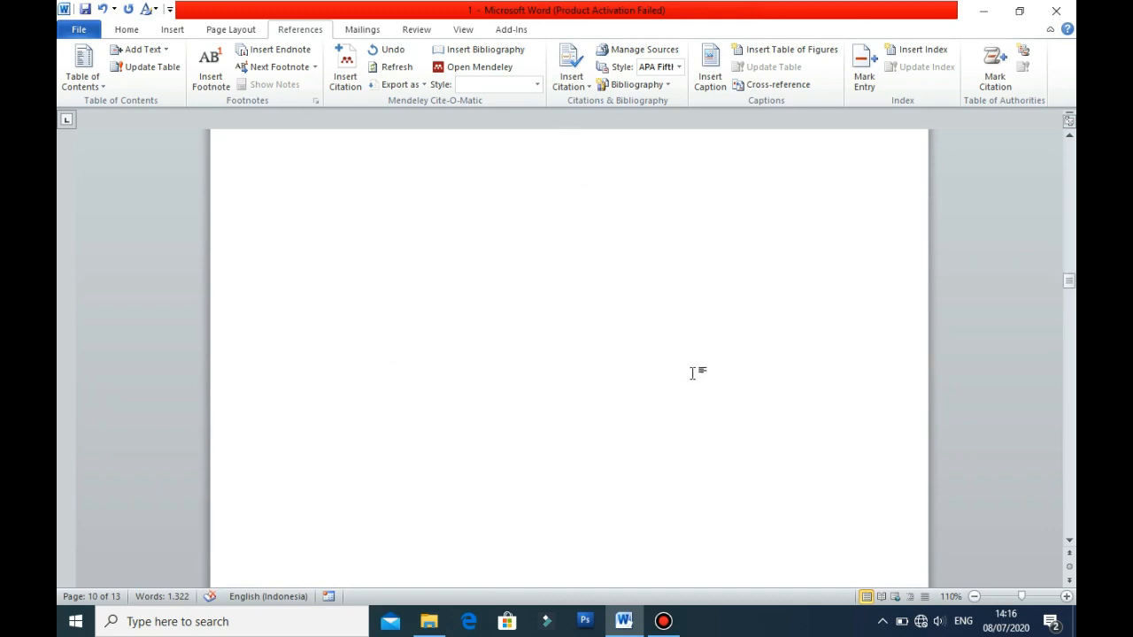
{"action": "scroll", "coordinate": [694, 373], "scroll_direction": "down", "scroll_amount": 20}
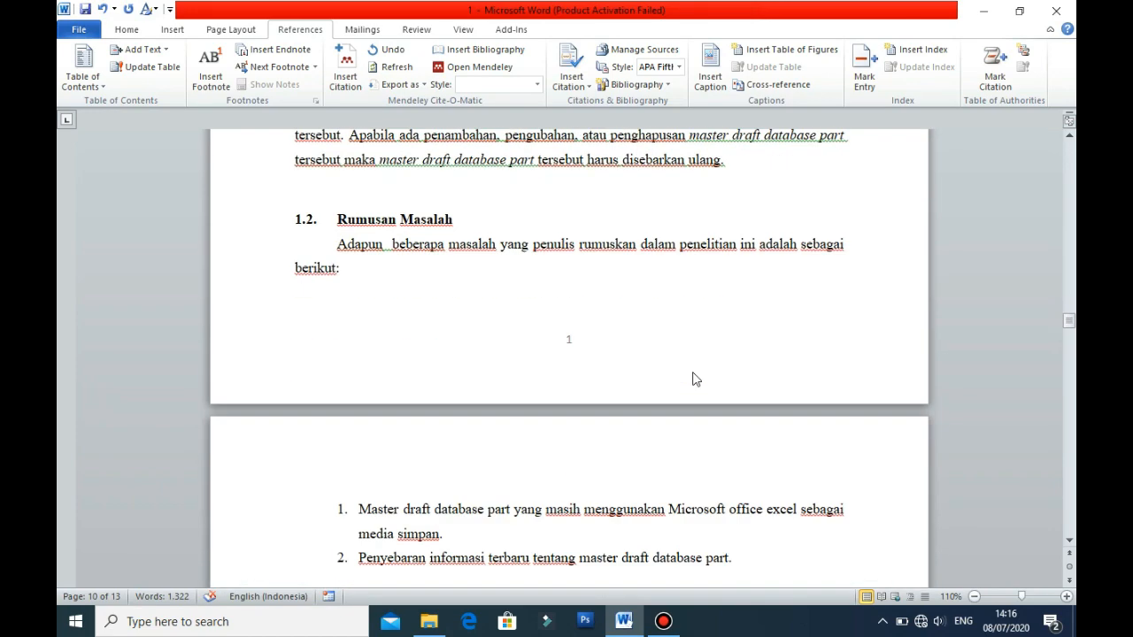
{"action": "scroll", "coordinate": [694, 373], "scroll_direction": "down", "scroll_amount": 10}
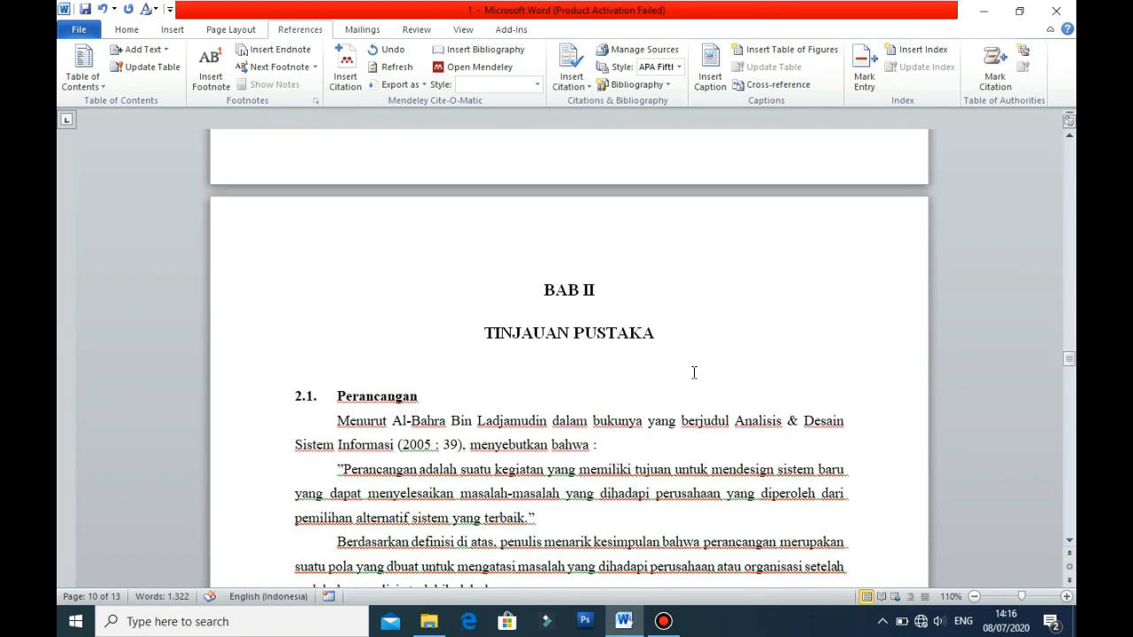
{"action": "scroll", "coordinate": [641, 371], "scroll_direction": "down", "scroll_amount": 20}
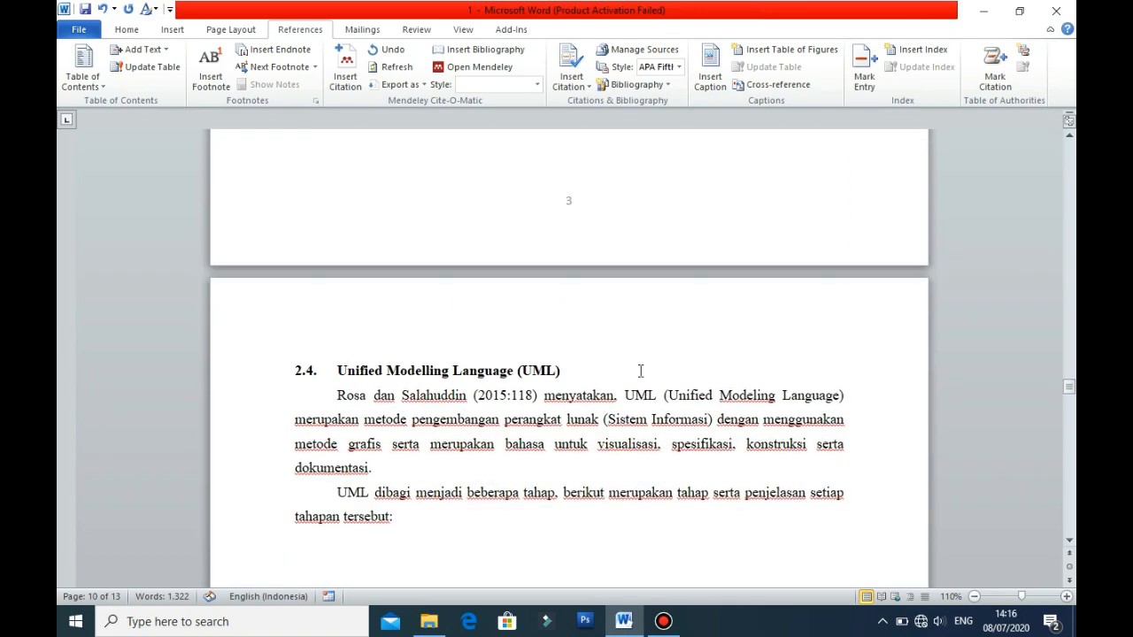
{"action": "scroll", "coordinate": [641, 371], "scroll_direction": "down", "scroll_amount": 3}
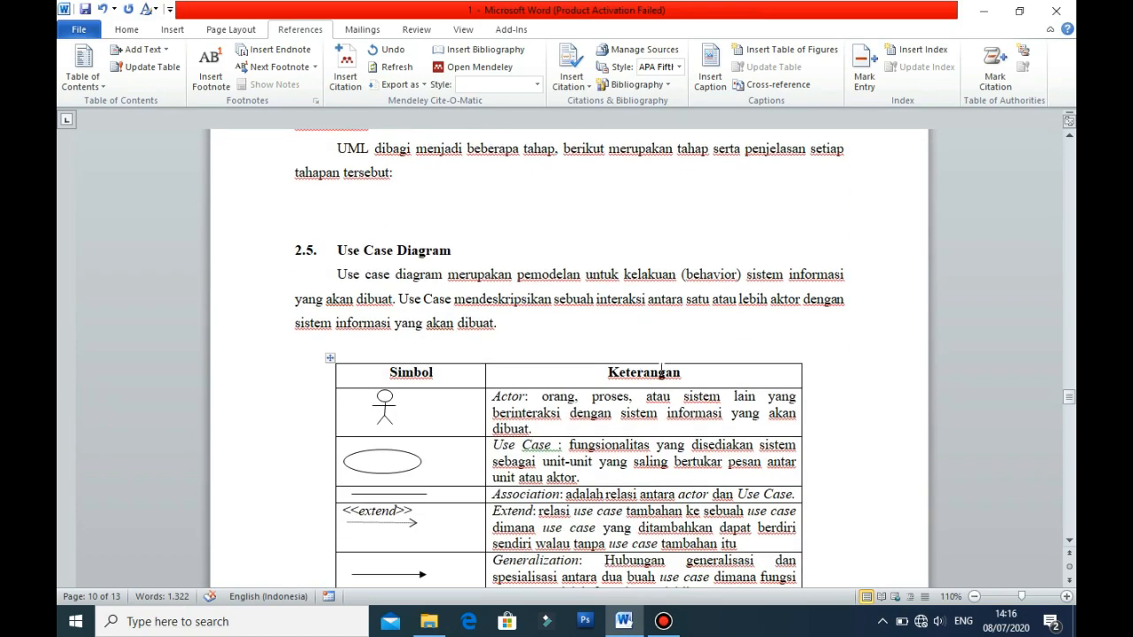
- Insert a caption for the Use Case Diagram symbol table, using a new label named "Tabel 1."
{"action": "left_click", "coordinate": [526, 368]}
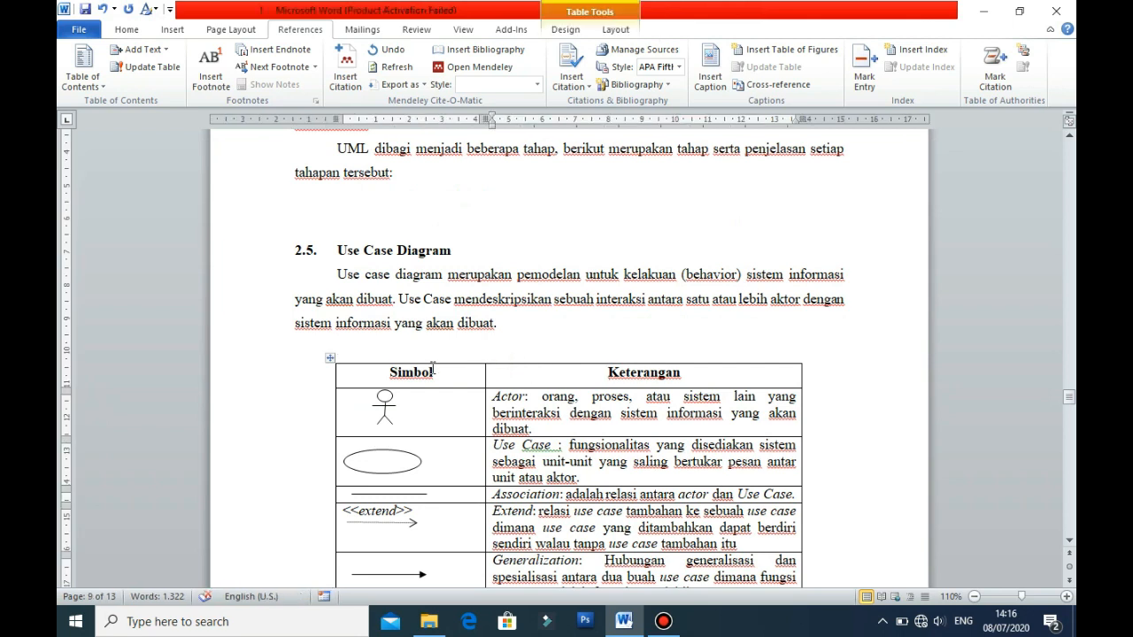
{"action": "left_click", "coordinate": [331, 357]}
{"action": "right_click", "coordinate": [330, 360]}
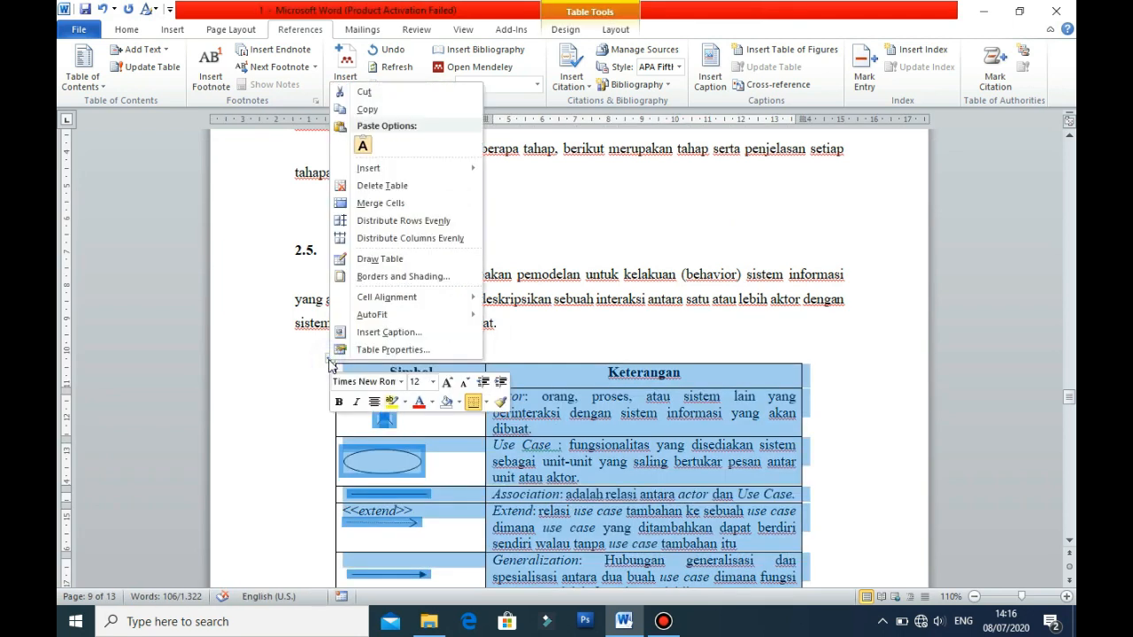
{"action": "left_click", "coordinate": [414, 332]}
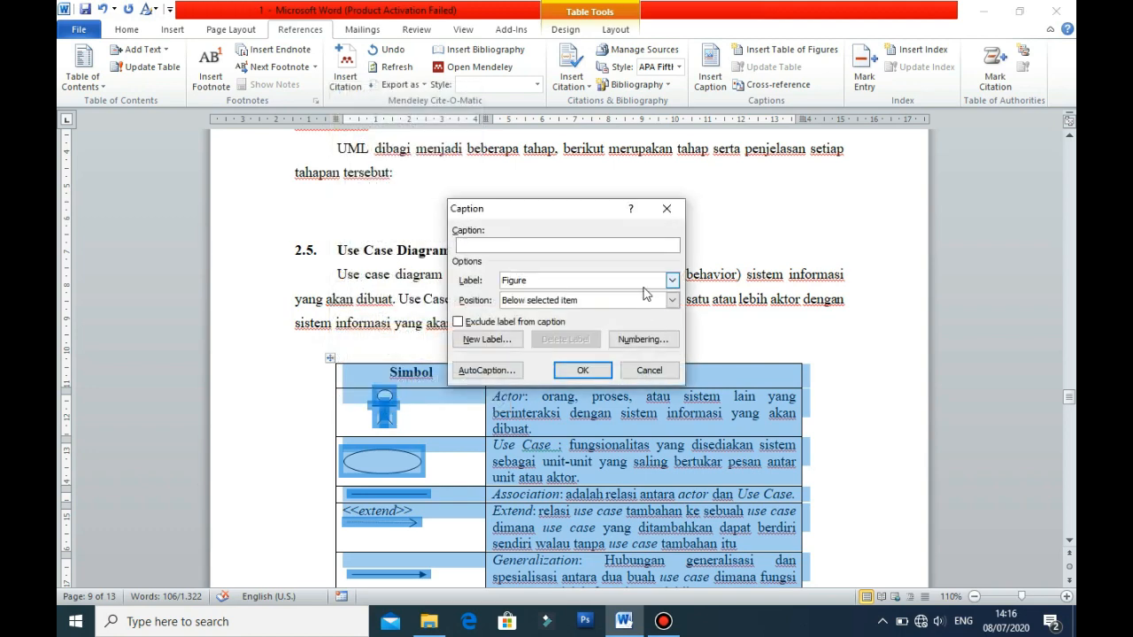
{"action": "left_click", "coordinate": [673, 281]}
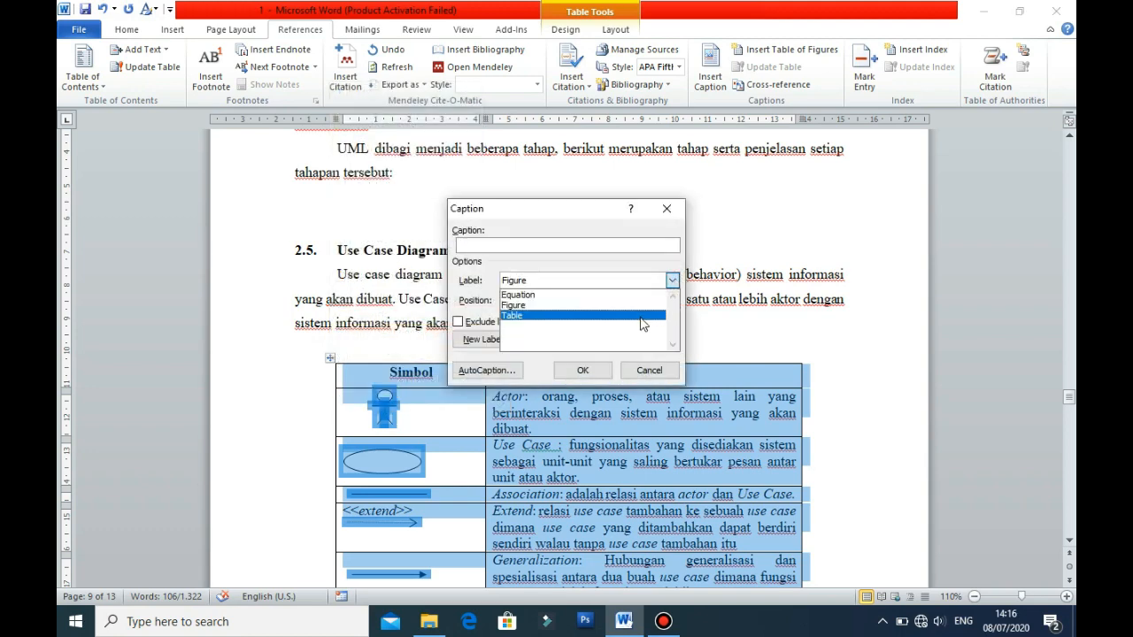
{"action": "left_click", "coordinate": [649, 266]}
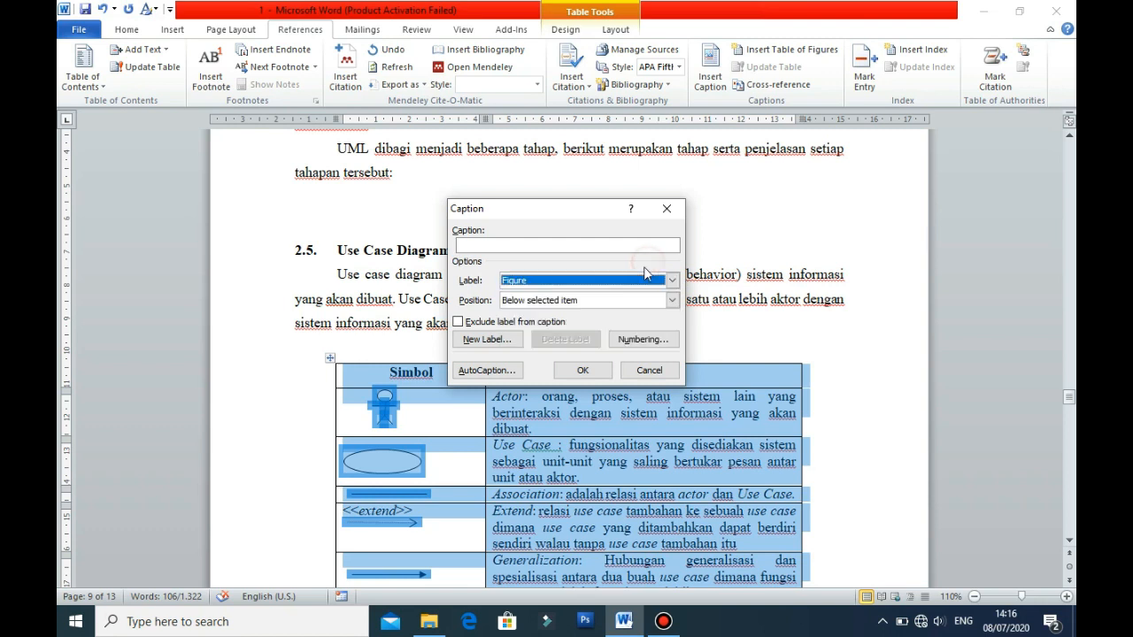
{"action": "left_click", "coordinate": [496, 340]}
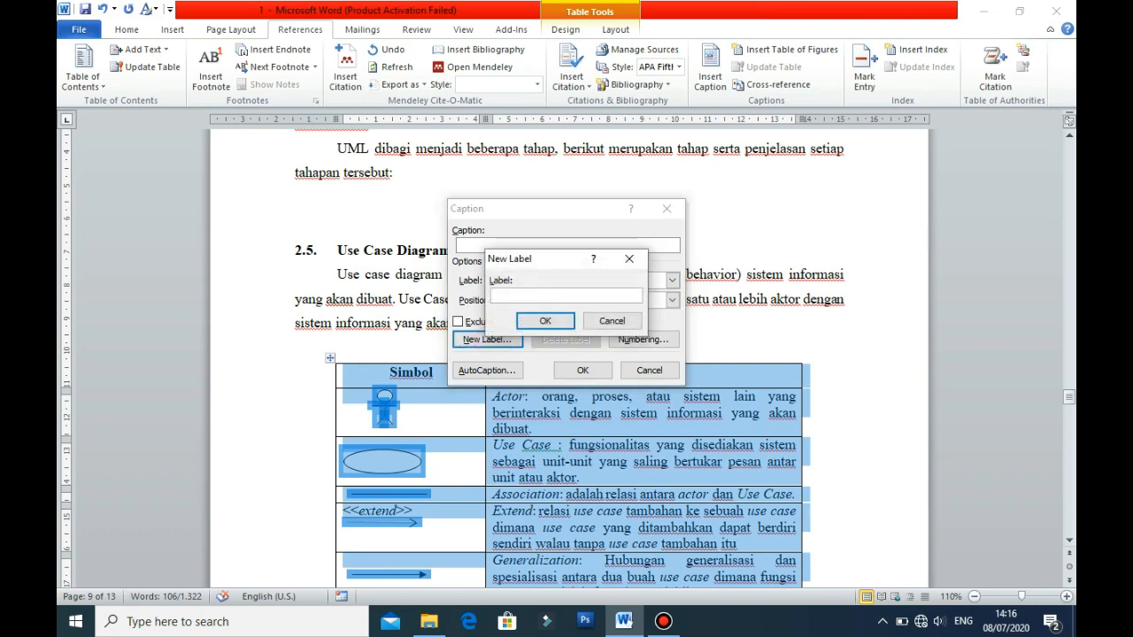
{"action": "type", "text": "Tabel 1."}
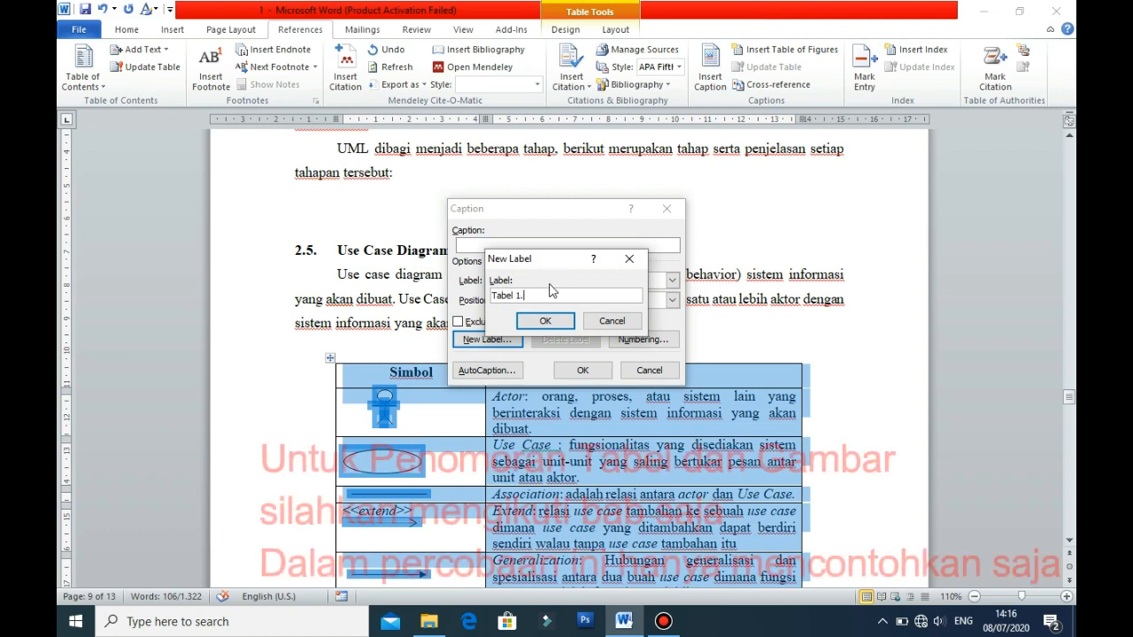
{"action": "left_click", "coordinate": [545, 321]}
{"action": "left_click", "coordinate": [582, 370]}
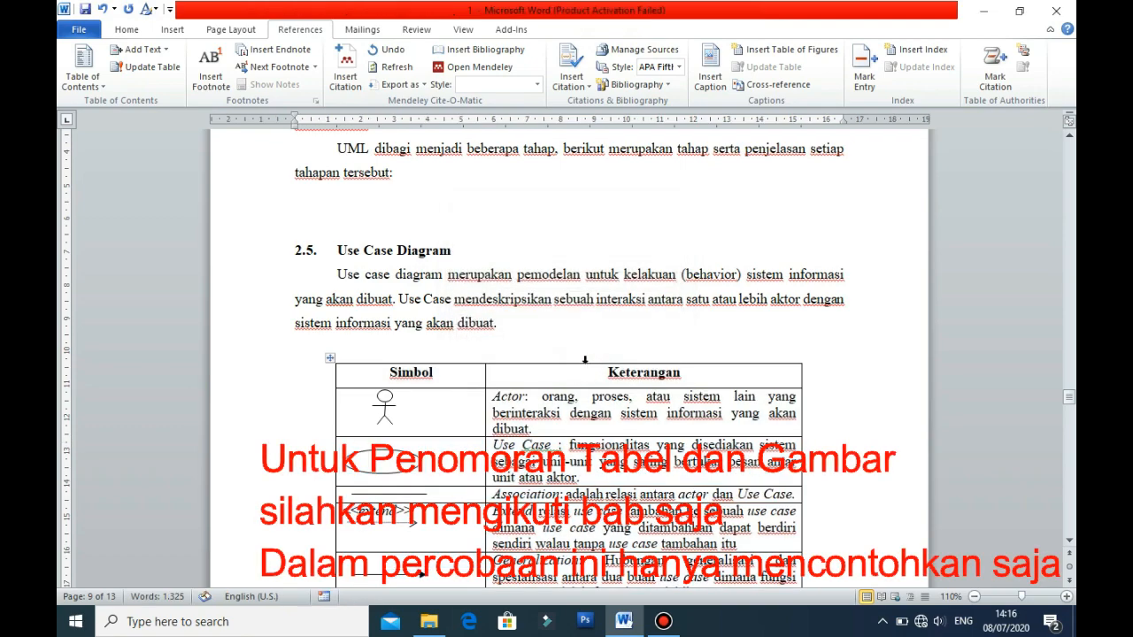
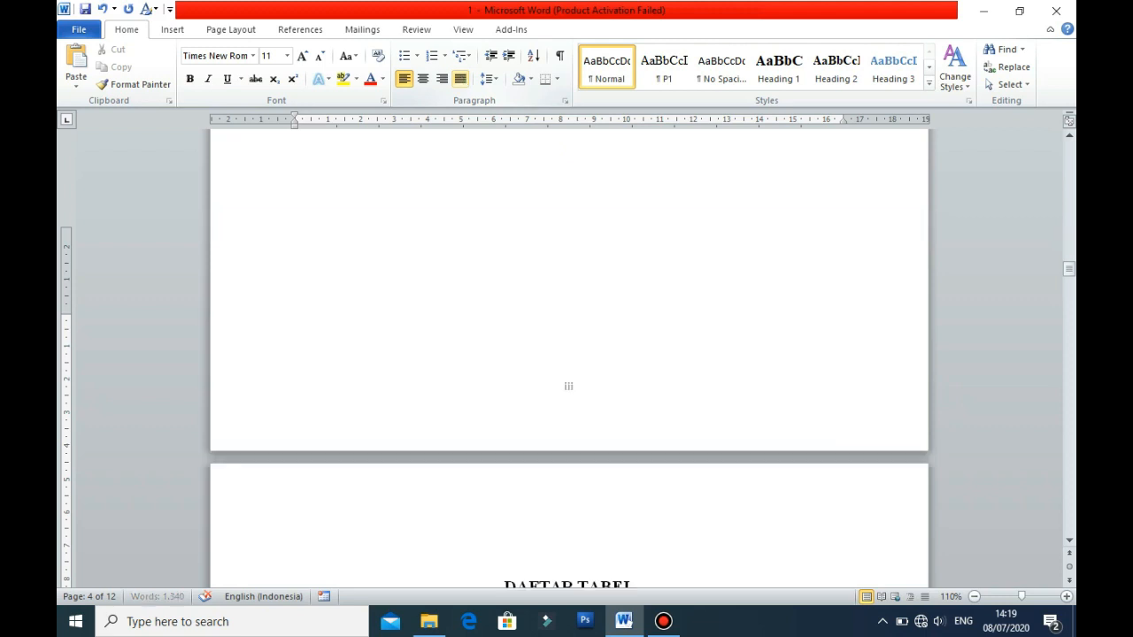
- Remove the gap between the DAFTAR GAMBAR and DAFTAR TABEL headings and add blank lines until DAFTAR TABEL starts on the next page
{"action": "key", "text": "BackSpace"}
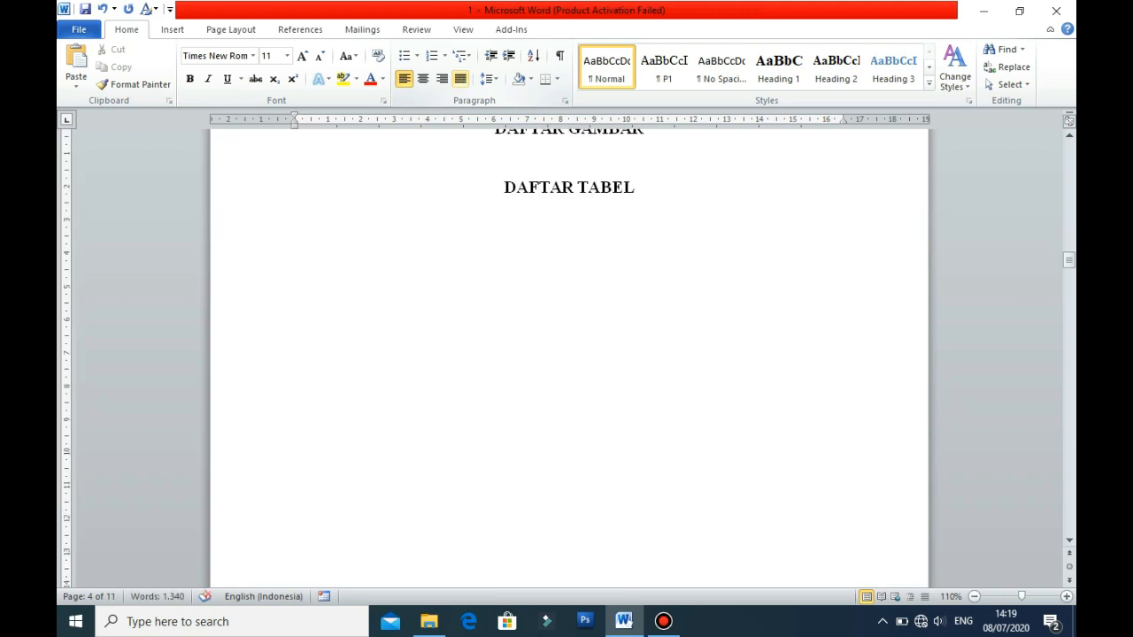
{"action": "key", "text": "Return"}
{"action": "key", "text": "Return"}
{"action": "key", "text": "Return"}
{"action": "key", "text": "Return"}
{"action": "key", "text": "Return"}
{"action": "key", "text": "Return"}
{"action": "key", "text": "Return"}
{"action": "key", "text": "Return"}
{"action": "key", "text": "Return"}
{"action": "key", "text": "Return"}
{"action": "key", "text": "Return"}
{"action": "key", "text": "Return"}
{"action": "key", "text": "Return"}
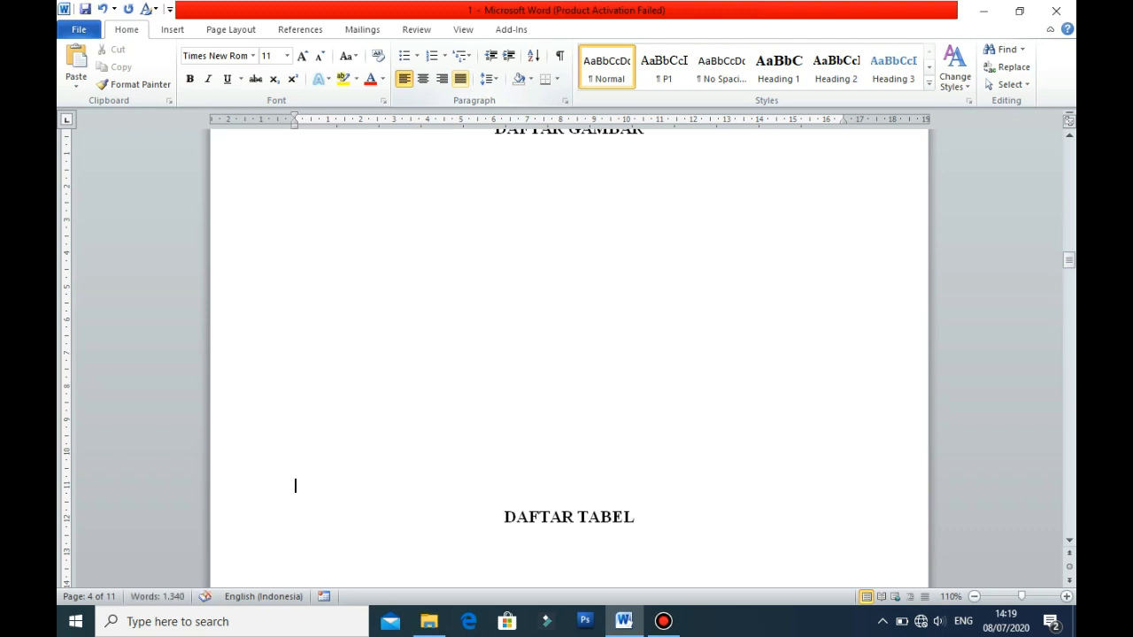
{"action": "scroll", "coordinate": [469, 96], "scroll_direction": "down", "scroll_amount": 3}
{"action": "scroll", "coordinate": [499, 352], "scroll_direction": "down", "scroll_amount": 1}
{"action": "left_click", "coordinate": [517, 354]}
{"action": "key", "text": "Return"}
{"action": "key", "text": "Return"}
{"action": "scroll", "coordinate": [518, 354], "scroll_direction": "down", "scroll_amount": 4}
{"action": "key", "text": "Return"}
{"action": "key", "text": "Return"}
{"action": "key", "text": "Return"}
{"action": "scroll", "coordinate": [529, 346], "scroll_direction": "down", "scroll_amount": 4}
{"action": "key", "text": "Return"}
{"action": "key", "text": "Return"}
{"action": "key", "text": "Return"}
{"action": "key", "text": "Return"}
{"action": "key", "text": "Return"}
{"action": "key", "text": "Return"}
{"action": "key", "text": "Return"}
{"action": "key", "text": "Return"}
{"action": "key", "text": "Return"}
- Insert a table of figures below the DAFTAR GAMBAR heading, using the caption label "Gambar 1."
{"action": "scroll", "coordinate": [534, 343], "scroll_direction": "up", "scroll_amount": 5}
{"action": "scroll", "coordinate": [534, 343], "scroll_direction": "up", "scroll_amount": 9}
{"action": "left_click", "coordinate": [329, 397]}
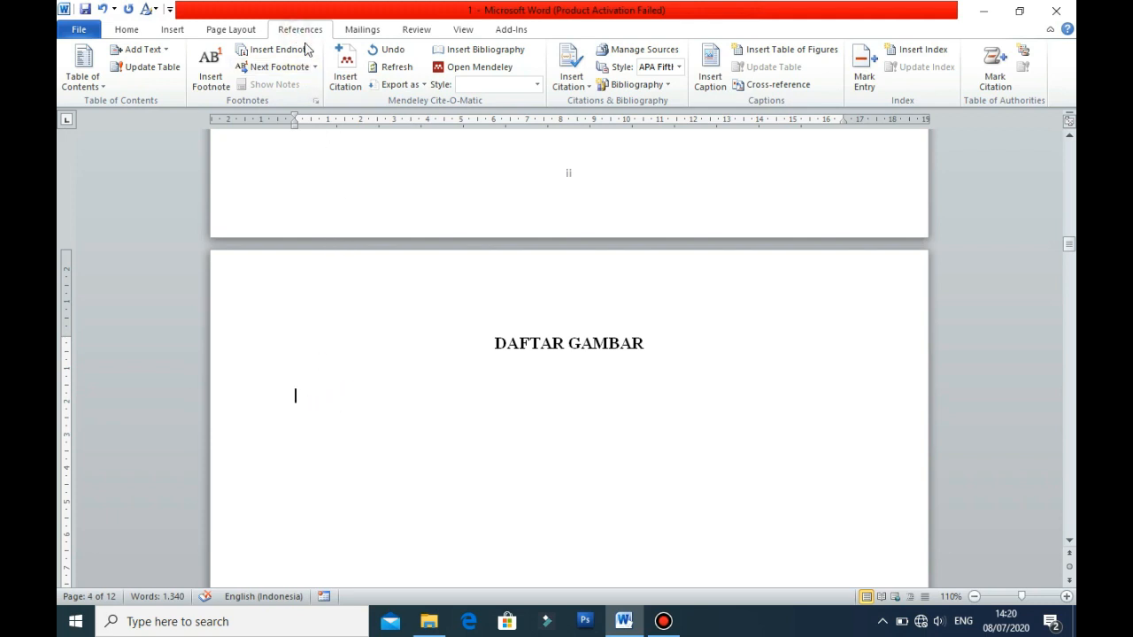
{"action": "left_click", "coordinate": [775, 53]}
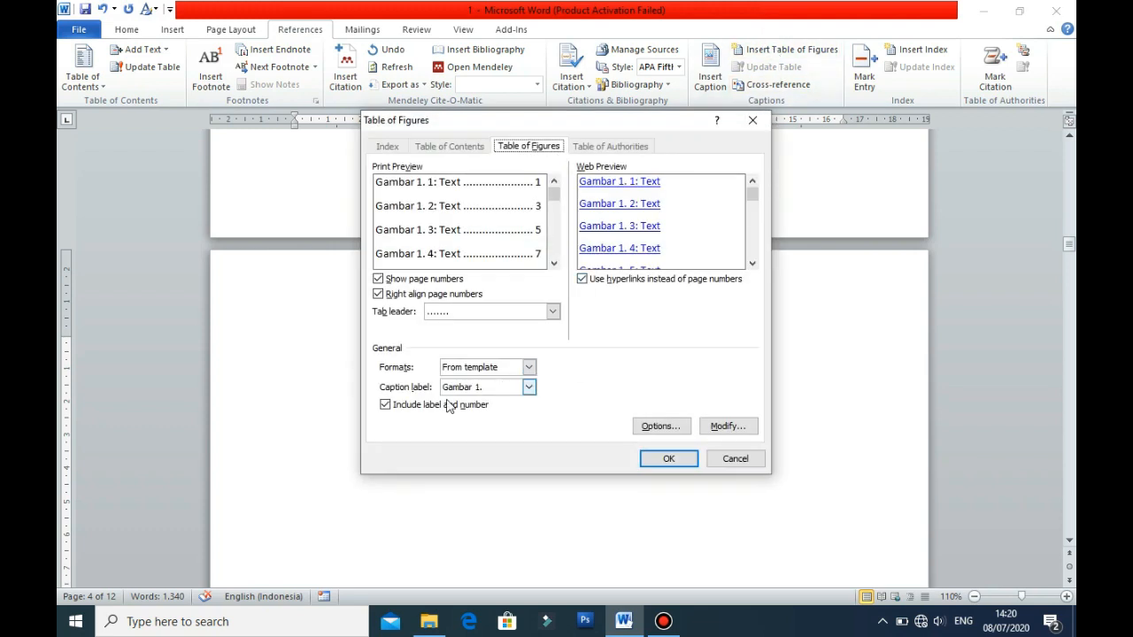
{"action": "left_click", "coordinate": [528, 388]}
{"action": "left_click", "coordinate": [495, 424]}
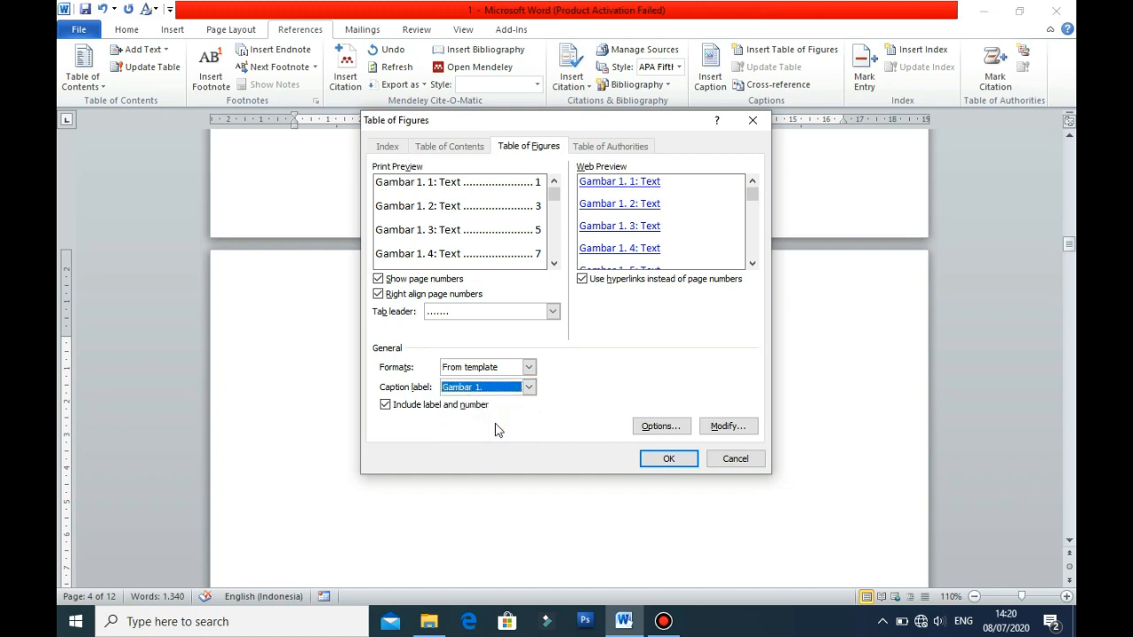
{"action": "left_click", "coordinate": [668, 458]}
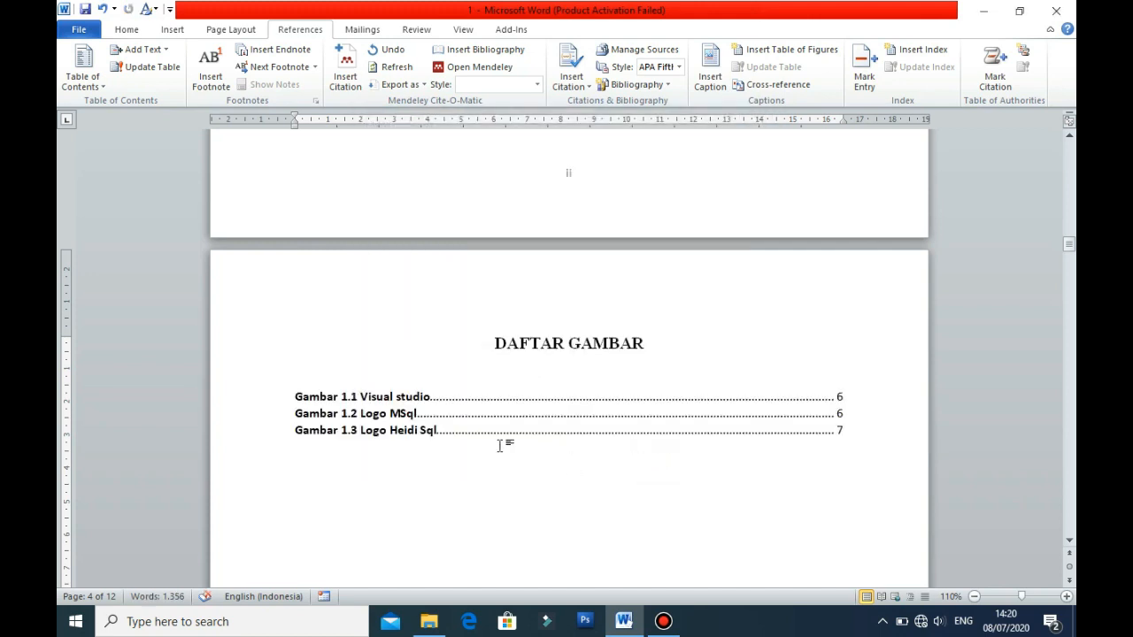
- Format the list of figures entries with 1.5 line spacing, Times New Roman, size 12, and no bold
{"action": "scroll", "coordinate": [511, 419], "scroll_direction": "down", "scroll_amount": 2}
{"action": "scroll", "coordinate": [511, 419], "scroll_direction": "down", "scroll_amount": 1}
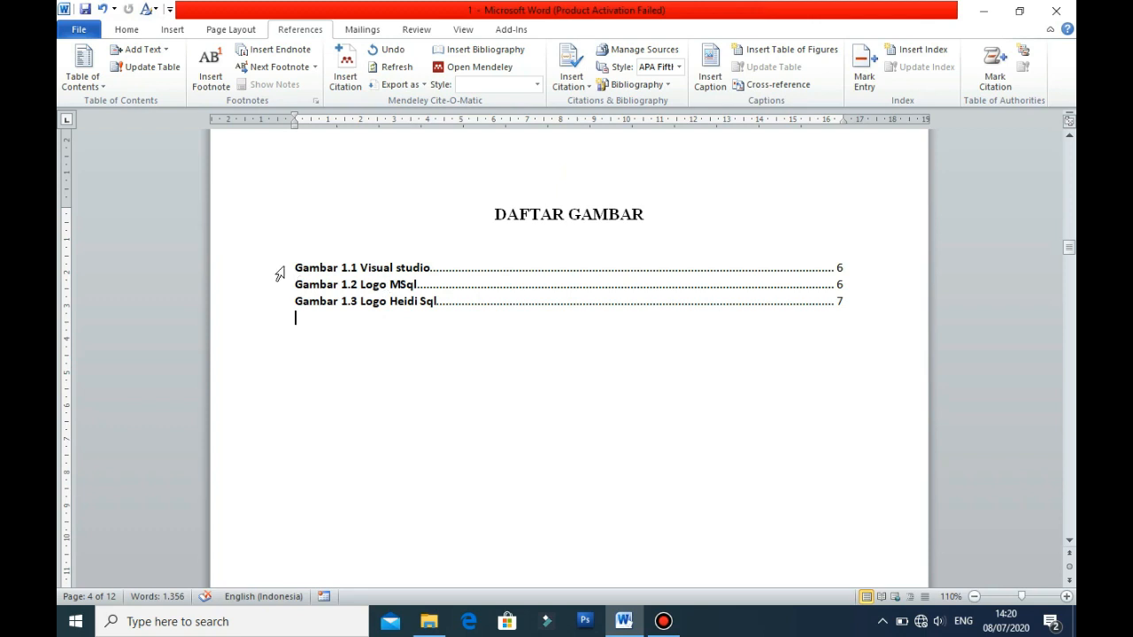
{"action": "left_click_drag", "start_coordinate": [289, 266], "coordinate": [786, 301]}
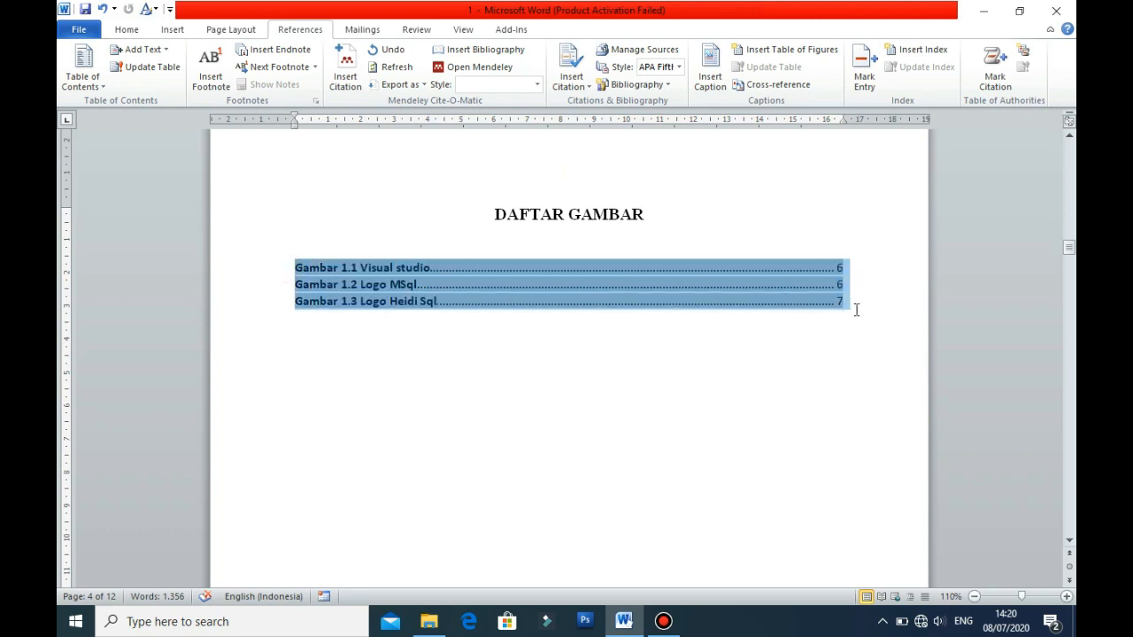
{"action": "left_click", "coordinate": [127, 29]}
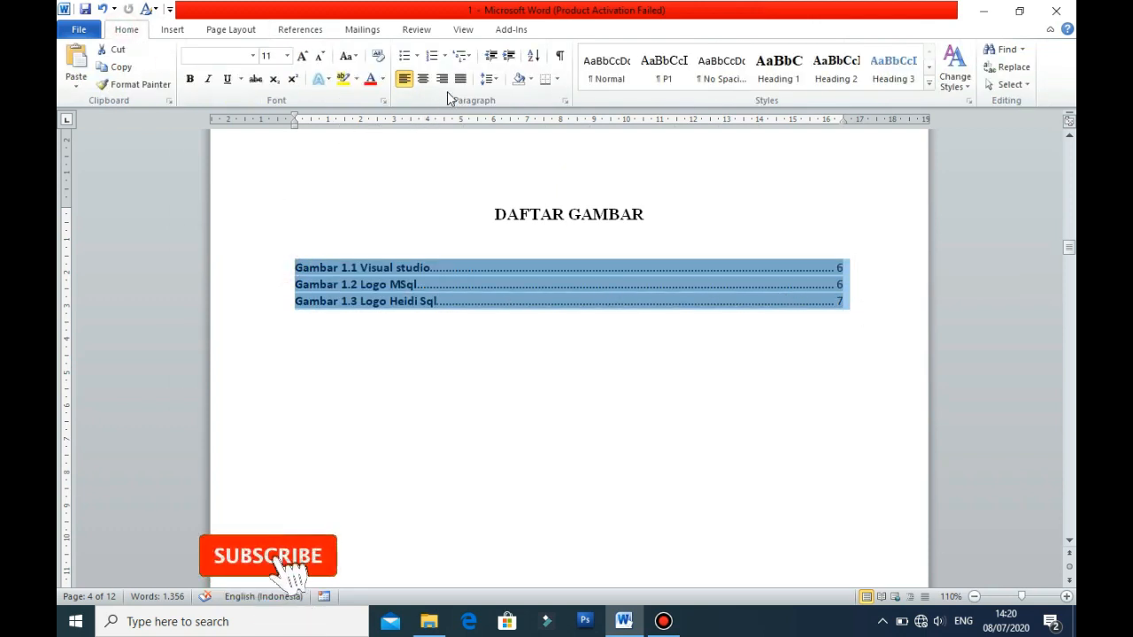
{"action": "left_click", "coordinate": [487, 79]}
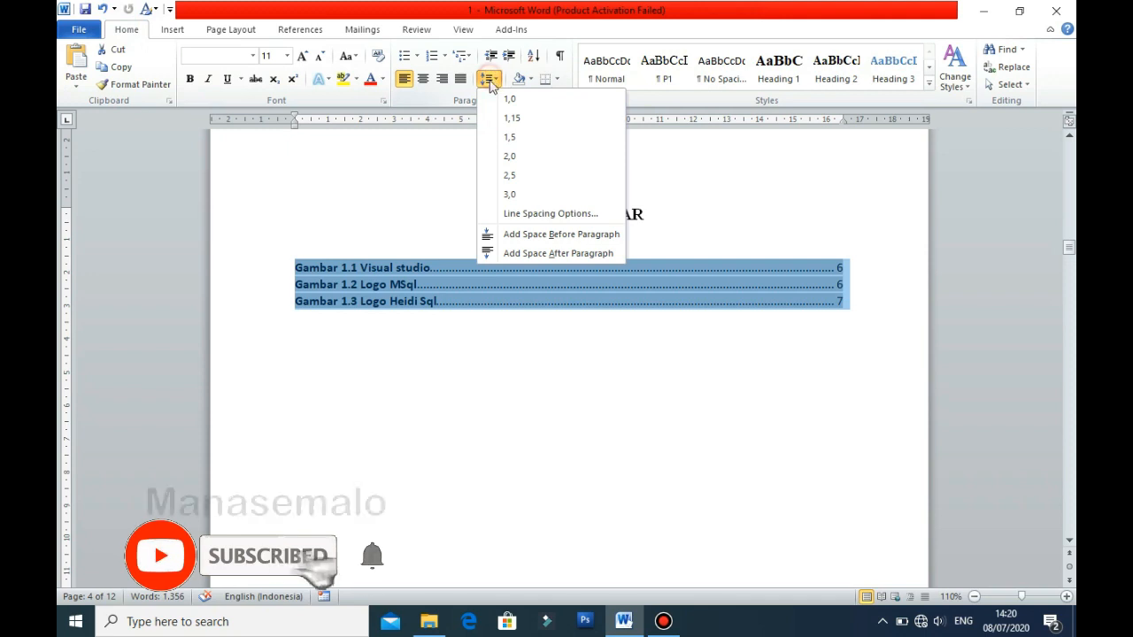
{"action": "left_click", "coordinate": [501, 140]}
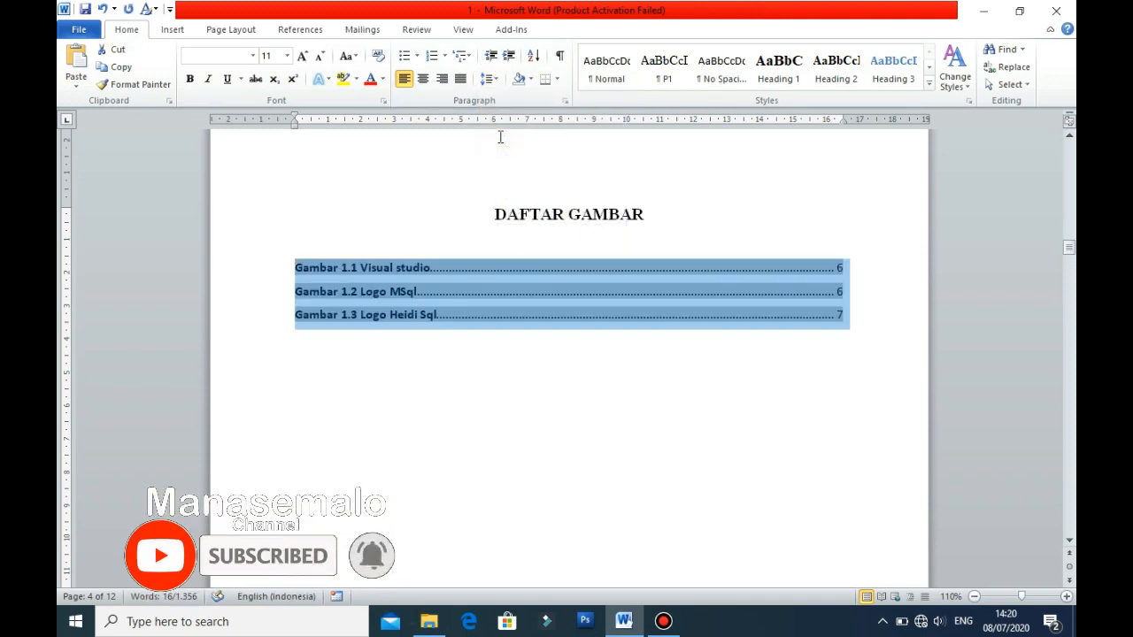
{"action": "left_click", "coordinate": [255, 58]}
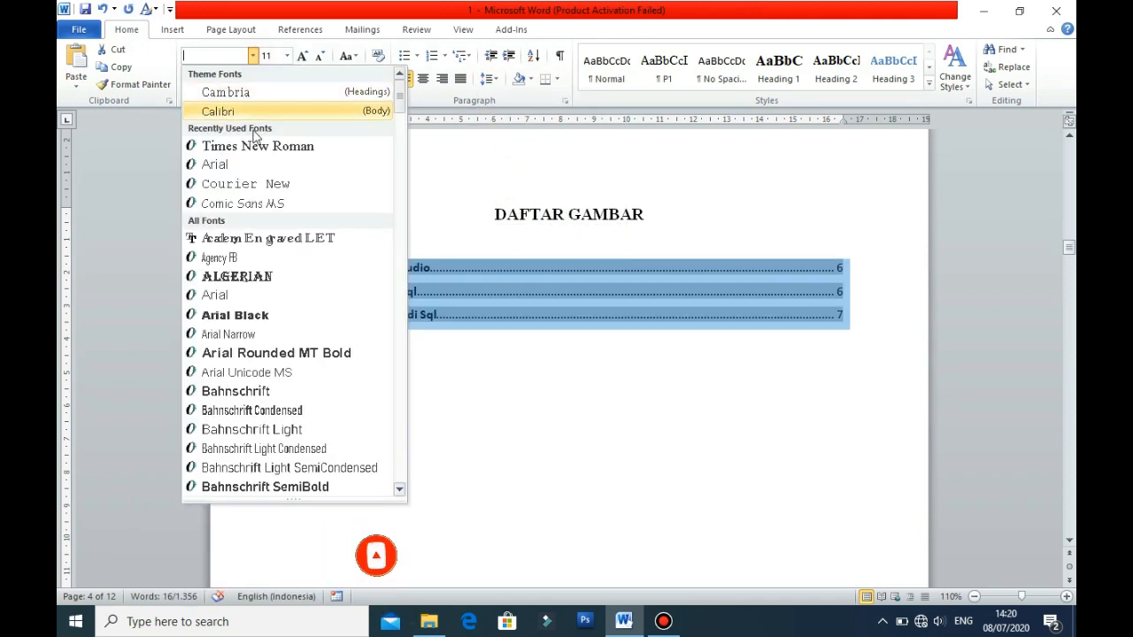
{"action": "left_click", "coordinate": [252, 147]}
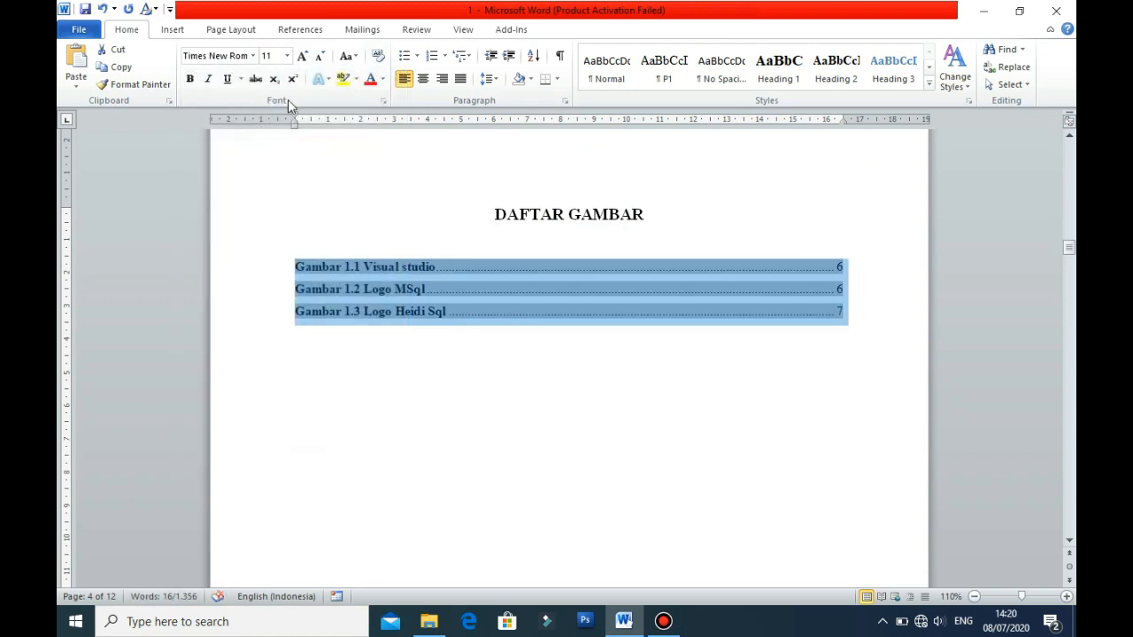
{"action": "left_click", "coordinate": [286, 56]}
{"action": "left_click", "coordinate": [270, 129]}
{"action": "left_click", "coordinate": [190, 79]}
{"action": "left_click", "coordinate": [190, 79]}
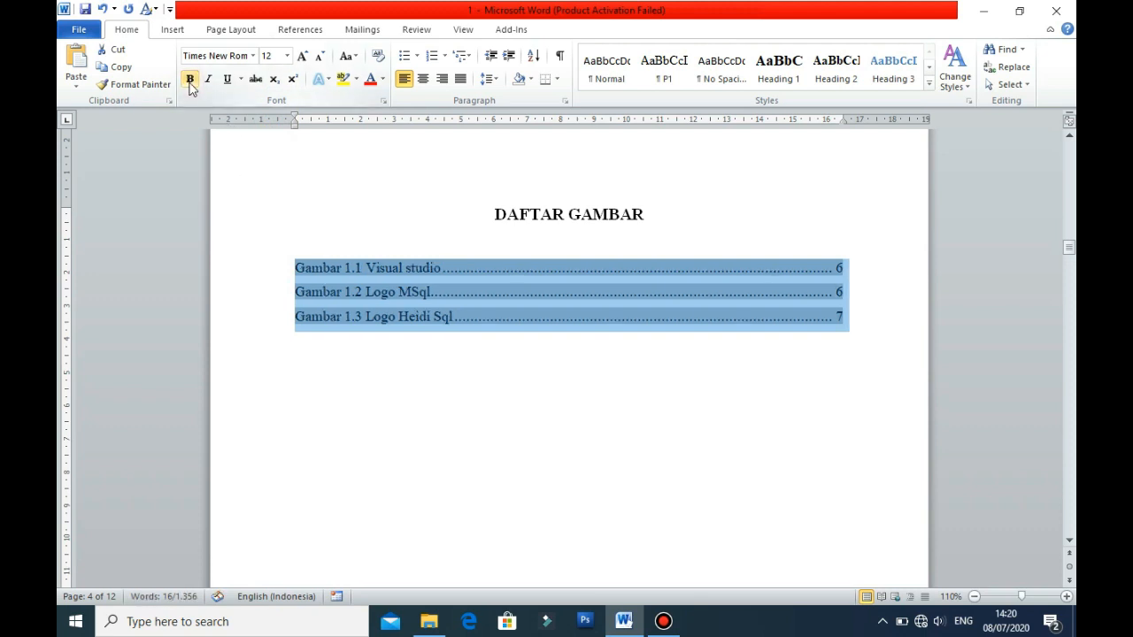
{"action": "left_click", "coordinate": [592, 407]}
- Delete the extra blank lines above the DAFTAR TABEL heading and place the cursor on the line below it
{"action": "scroll", "coordinate": [593, 403], "scroll_direction": "down", "scroll_amount": 10}
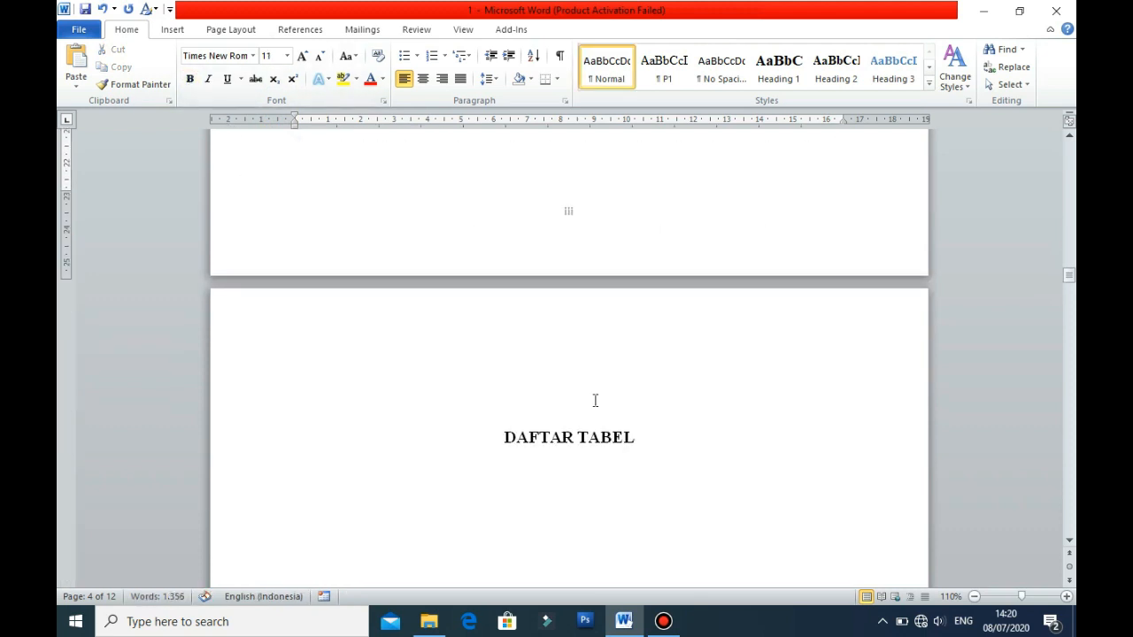
{"action": "scroll", "coordinate": [595, 400], "scroll_direction": "down", "scroll_amount": 3}
{"action": "left_click", "coordinate": [573, 248]}
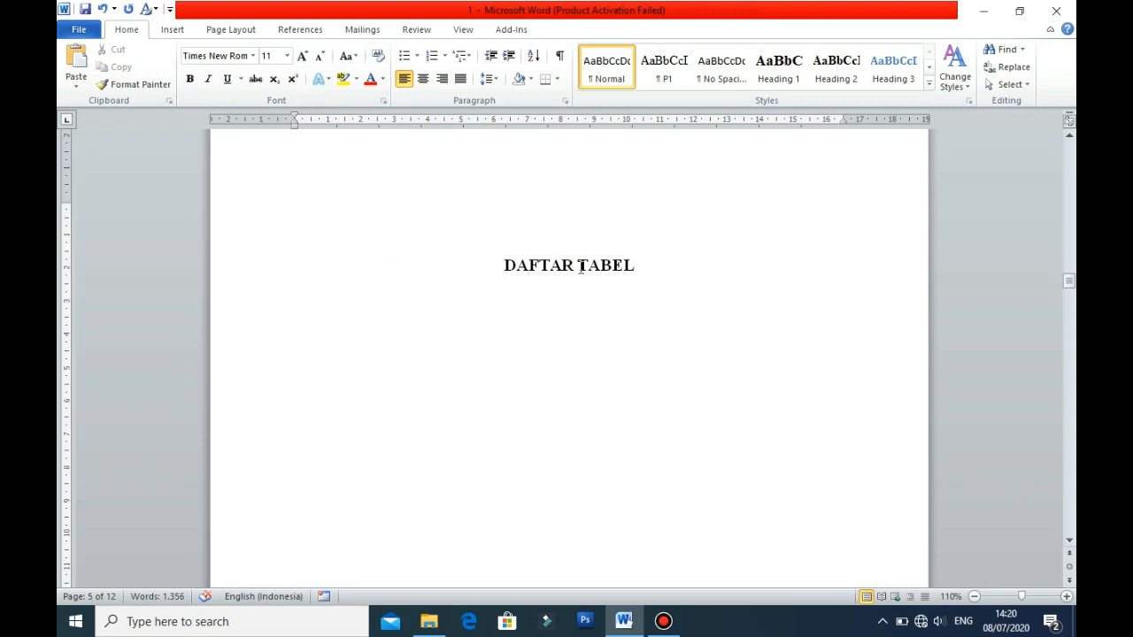
{"action": "key", "text": "BackSpace"}
{"action": "scroll", "coordinate": [581, 270], "scroll_direction": "up", "scroll_amount": 3}
{"action": "key", "text": "BackSpace"}
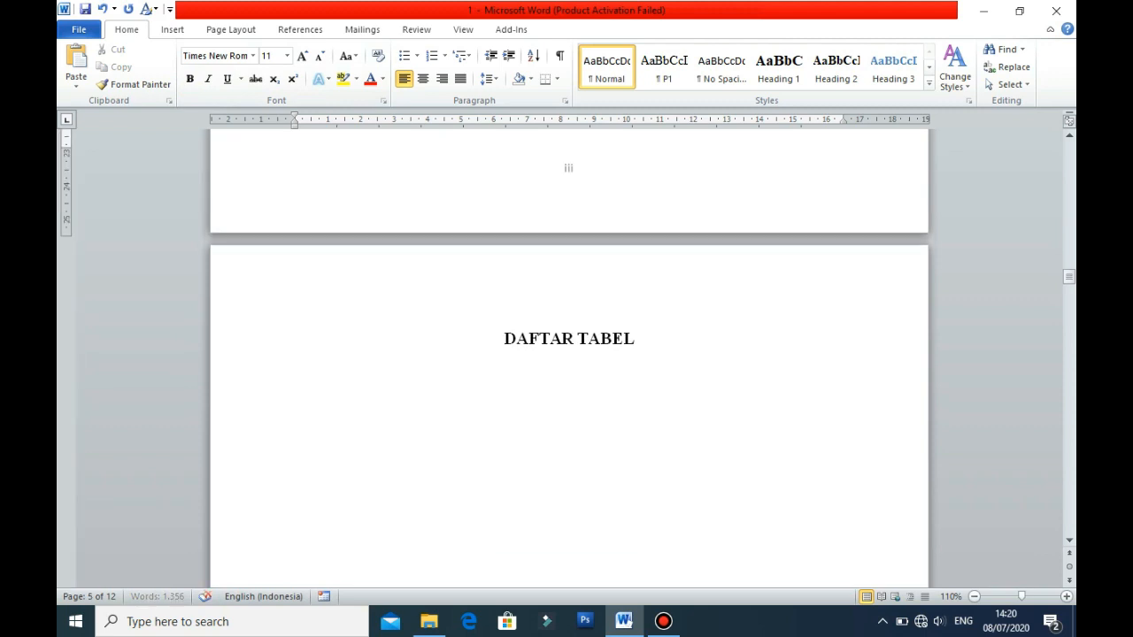
{"action": "left_click", "coordinate": [304, 382]}
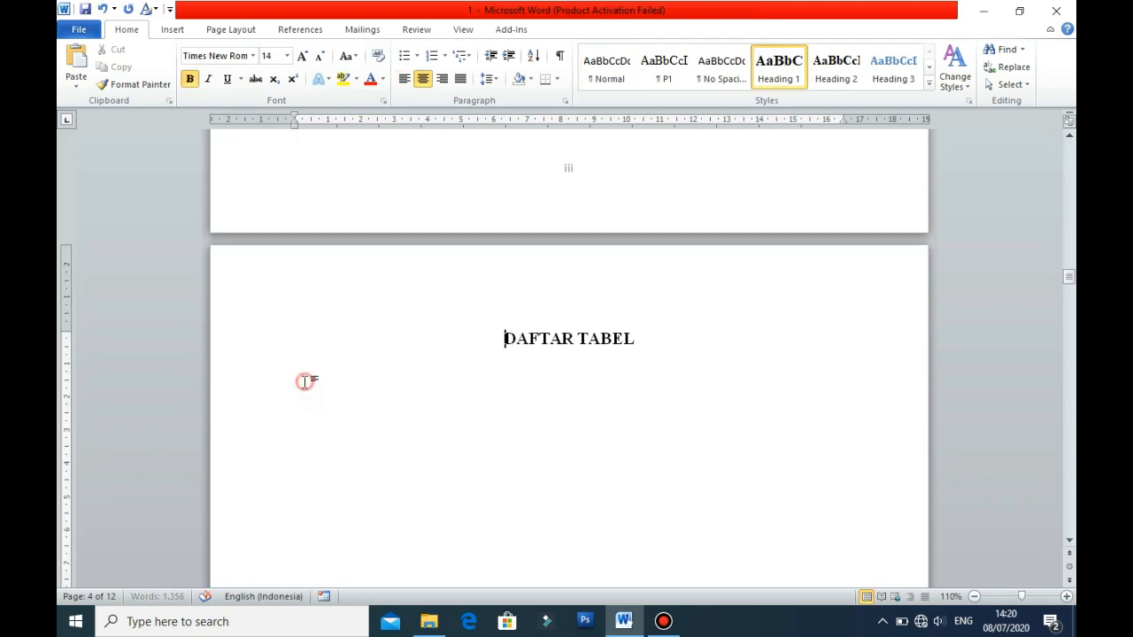
- Insert a table of figures below the DAFTAR TABEL heading, using the caption label "Tabel 1."
{"action": "left_click", "coordinate": [654, 366]}
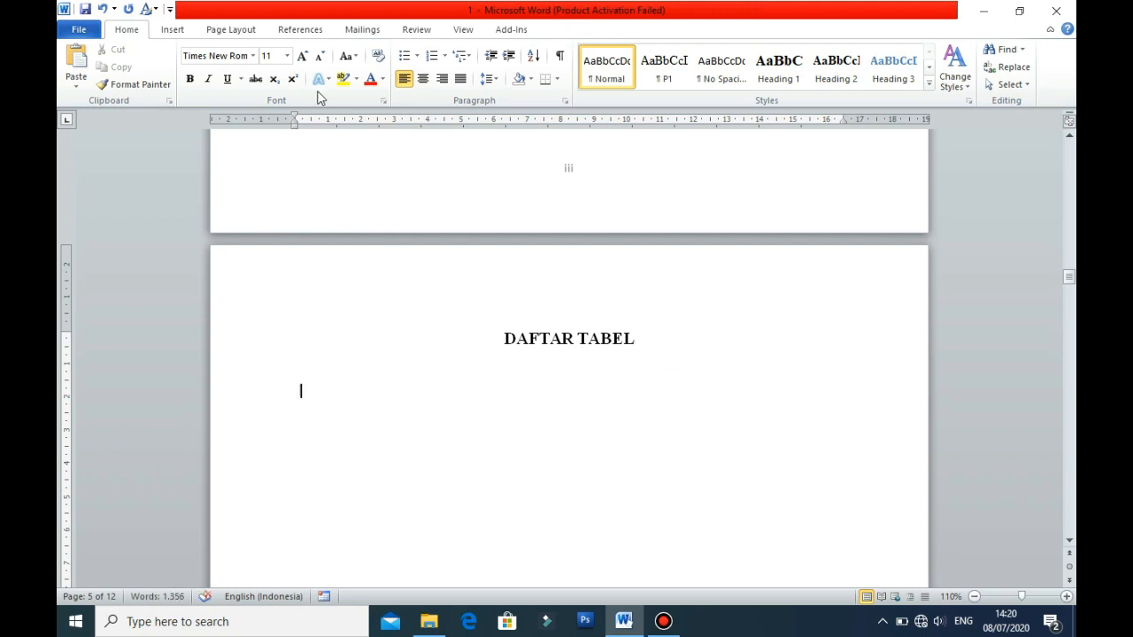
{"action": "left_click", "coordinate": [301, 30]}
{"action": "left_click", "coordinate": [760, 49]}
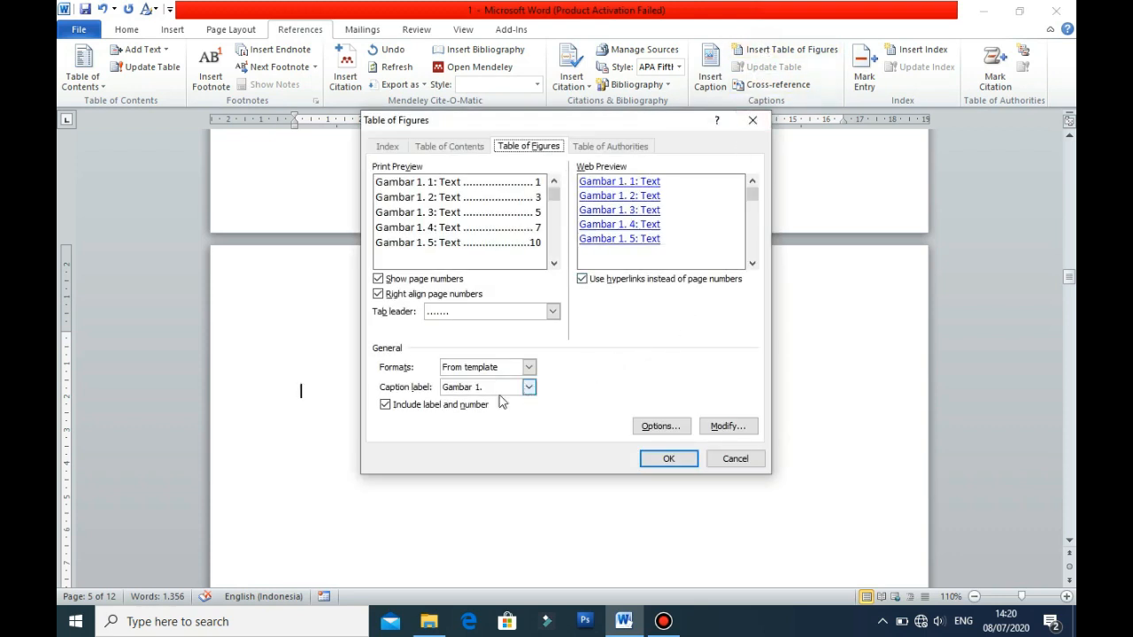
{"action": "left_click", "coordinate": [528, 387]}
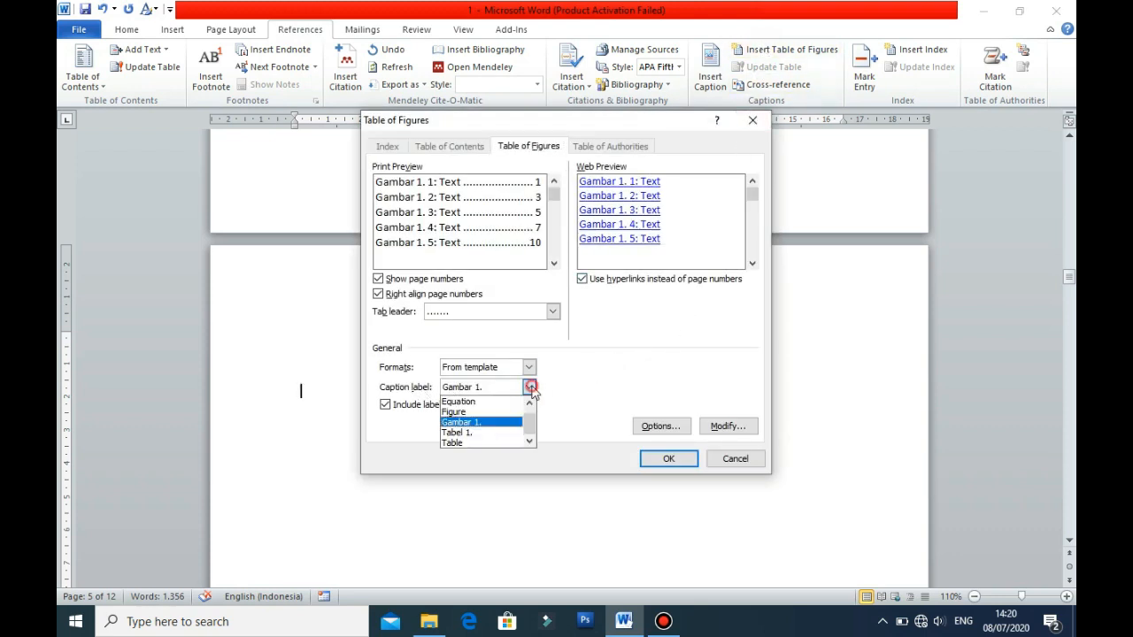
{"action": "left_click", "coordinate": [502, 432]}
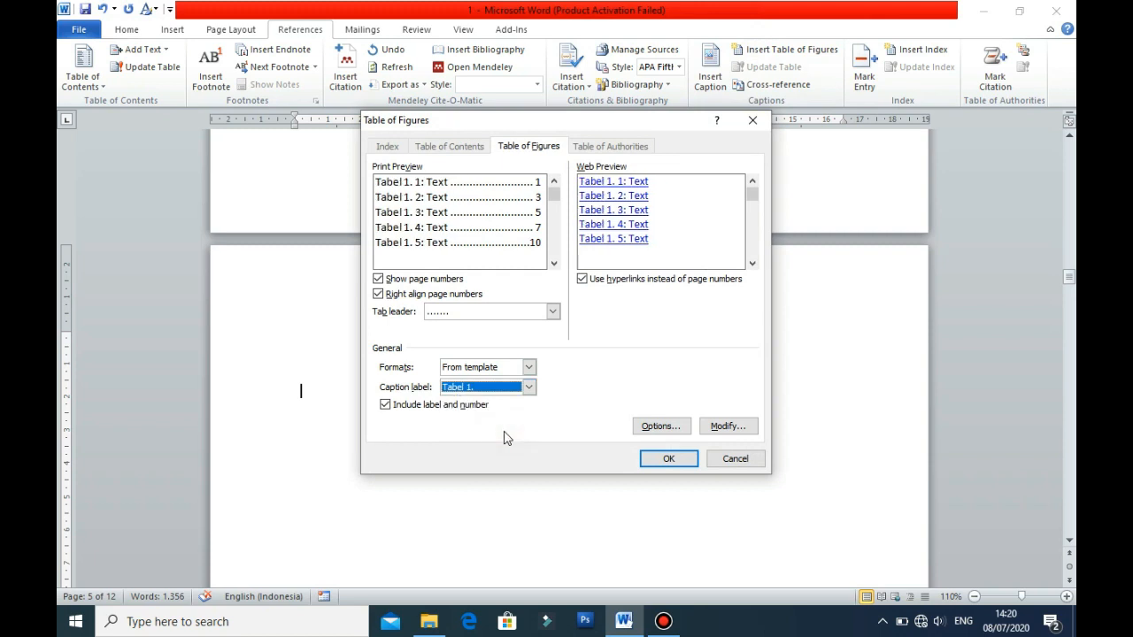
{"action": "left_click", "coordinate": [666, 459]}
- Format the list of tables entries with Times New Roman, size 12, no bold, and 1.5 line spacing
{"action": "scroll", "coordinate": [650, 458], "scroll_direction": "down", "scroll_amount": 3}
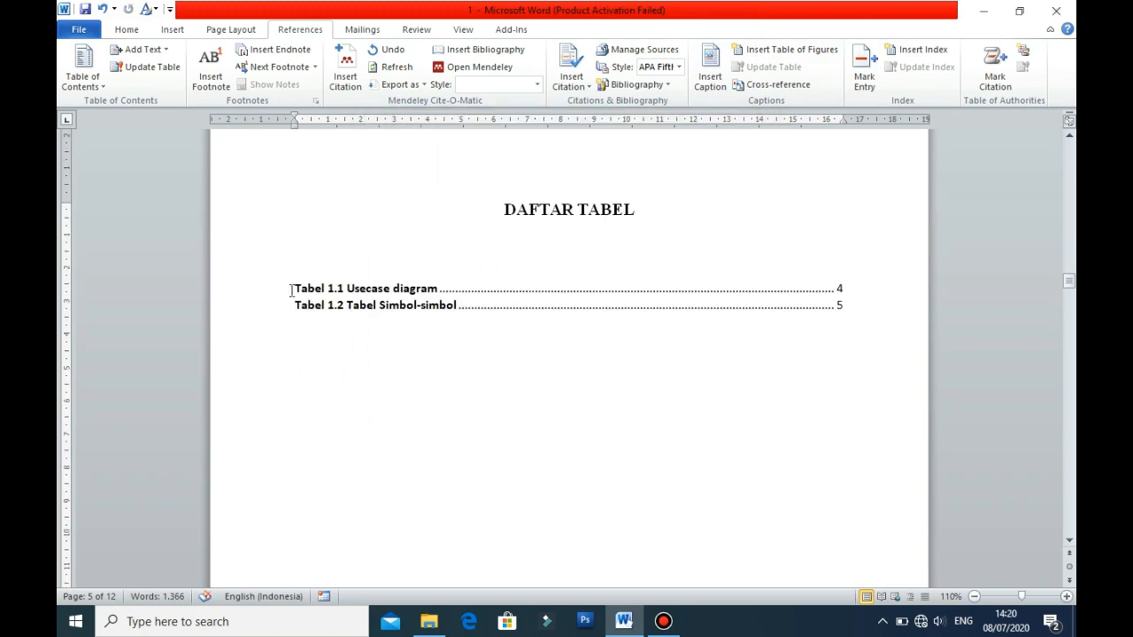
{"action": "left_click_drag", "start_coordinate": [290, 290], "coordinate": [554, 306]}
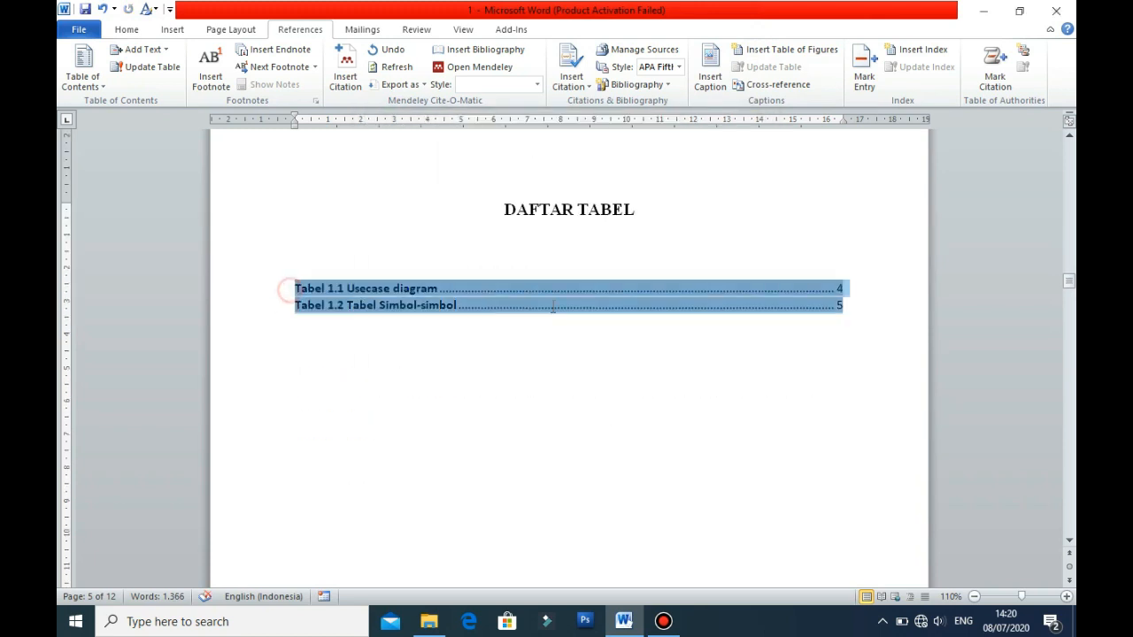
{"action": "left_click", "coordinate": [127, 29]}
{"action": "left_click", "coordinate": [252, 55]}
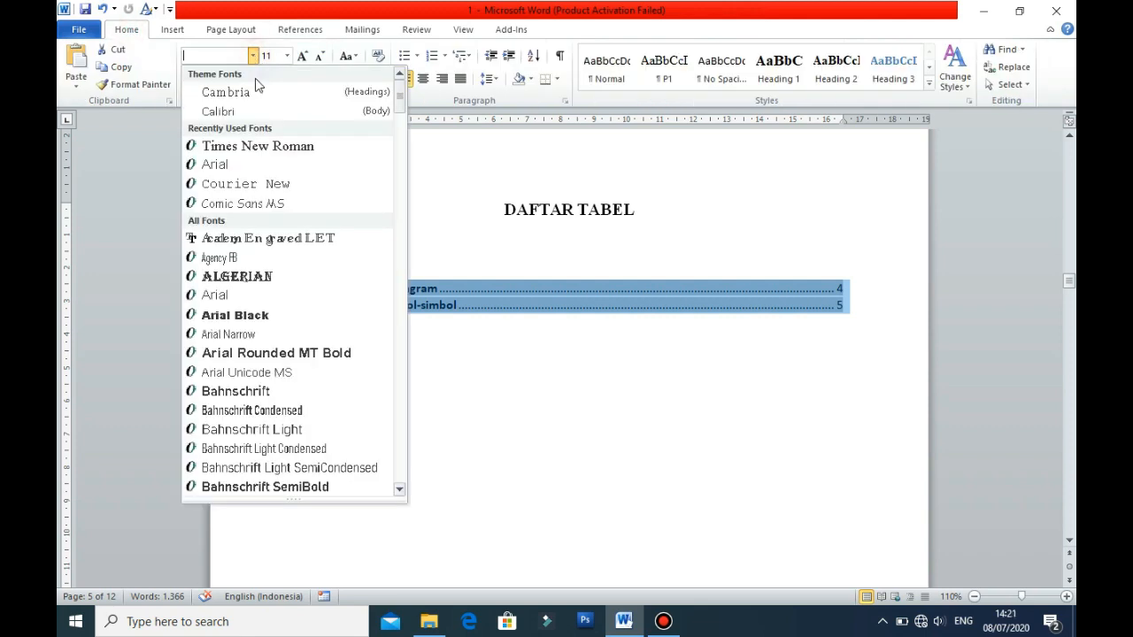
{"action": "left_click", "coordinate": [251, 147]}
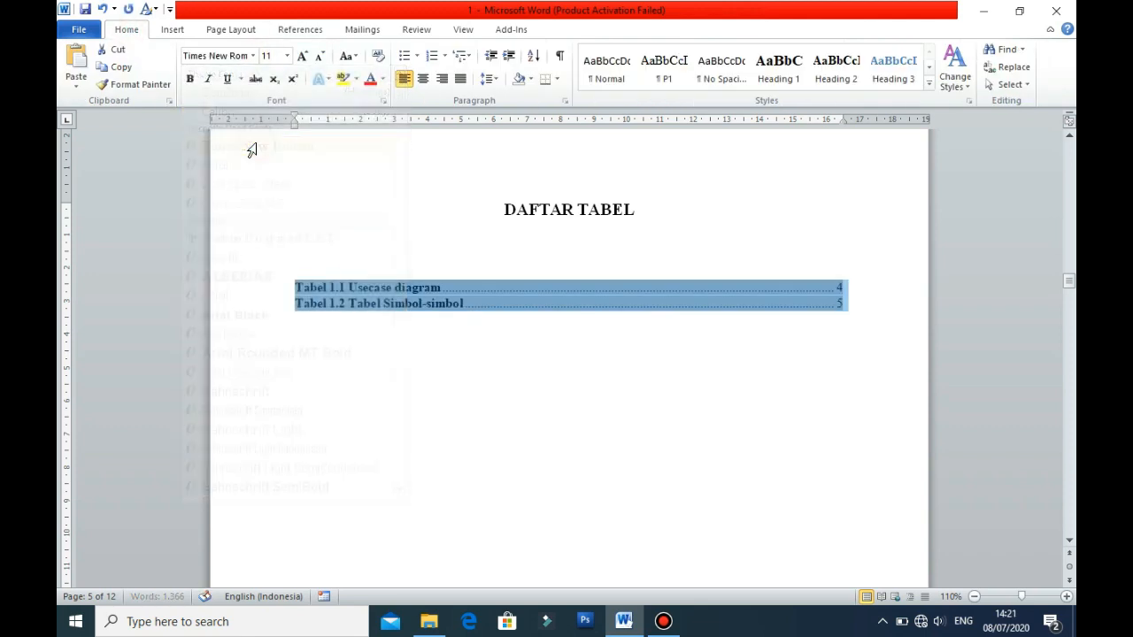
{"action": "left_click", "coordinate": [287, 56]}
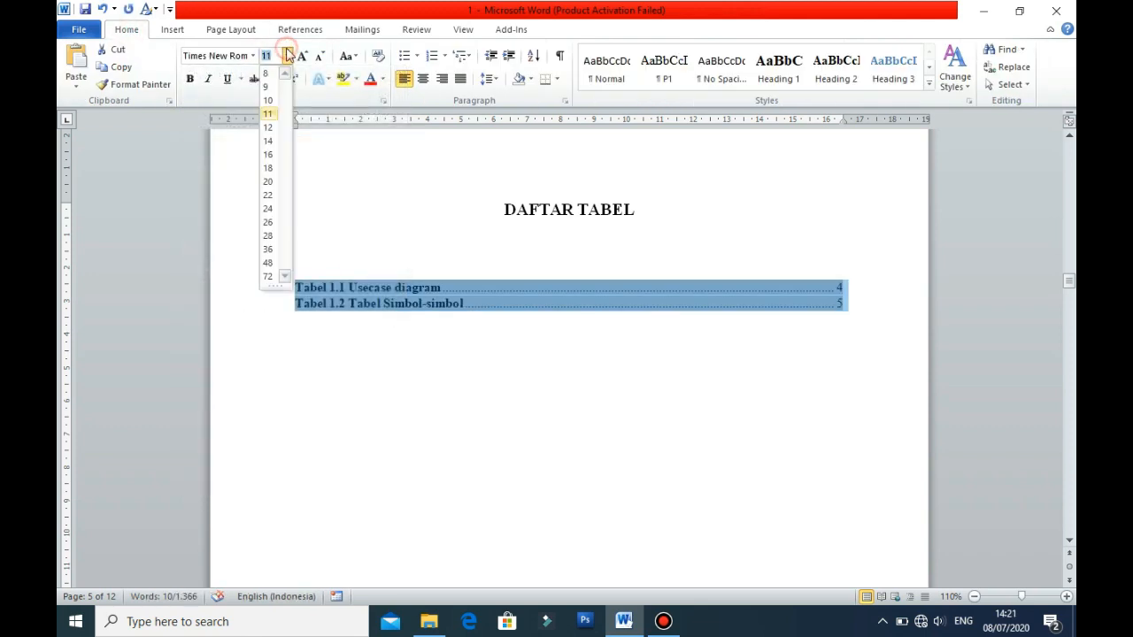
{"action": "left_click", "coordinate": [267, 127]}
{"action": "left_click", "coordinate": [190, 79]}
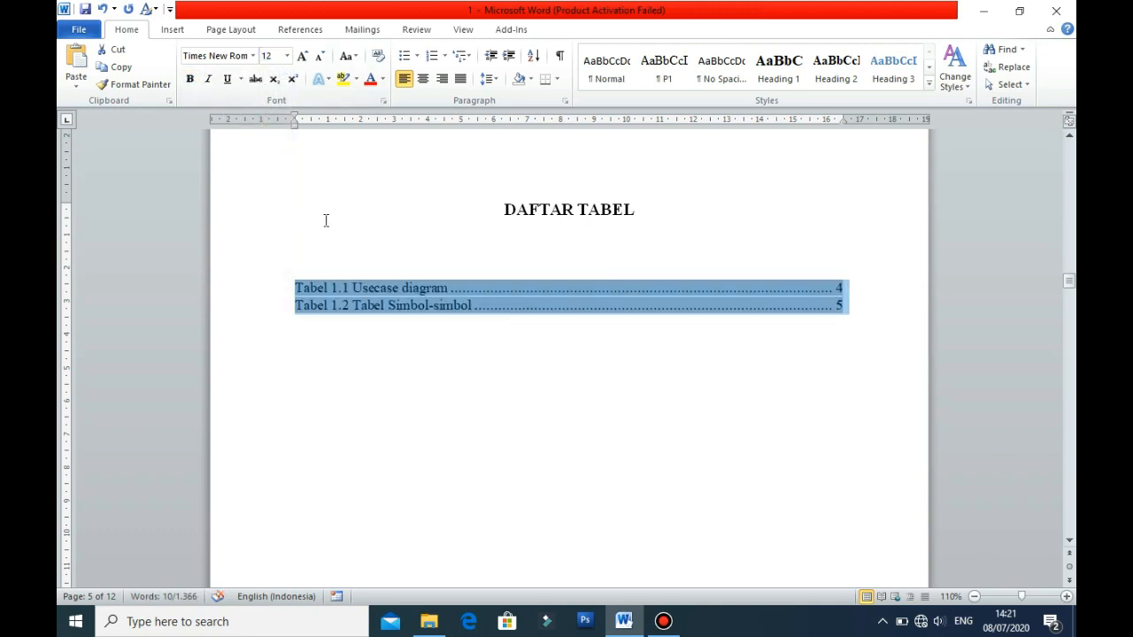
{"action": "left_click", "coordinate": [484, 78]}
{"action": "left_click", "coordinate": [517, 136]}
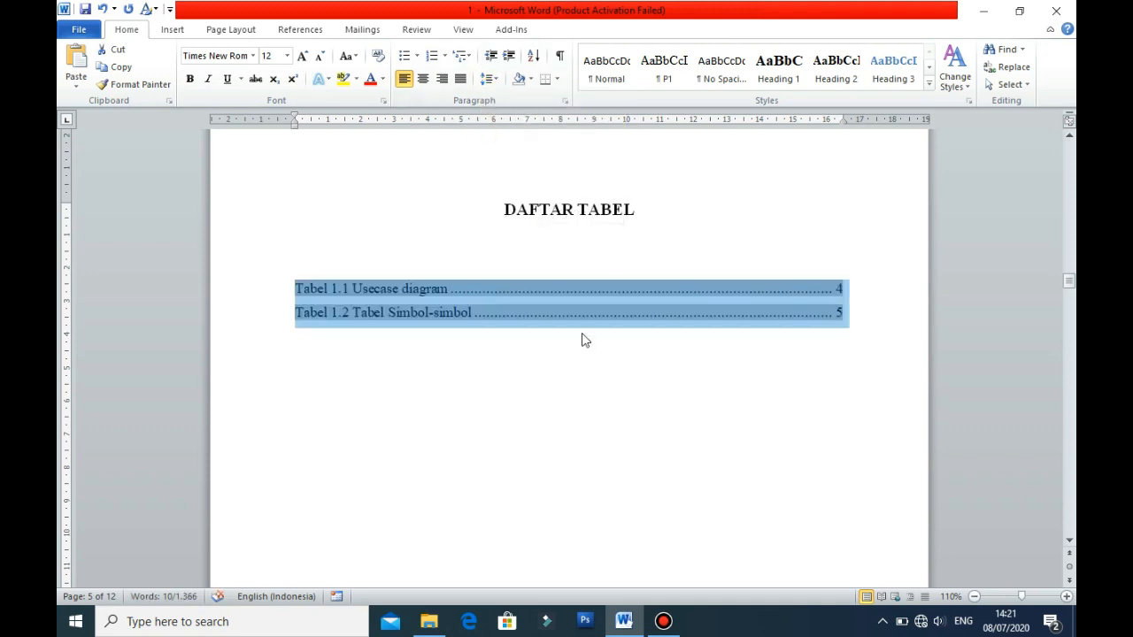
{"action": "left_click", "coordinate": [611, 363]}
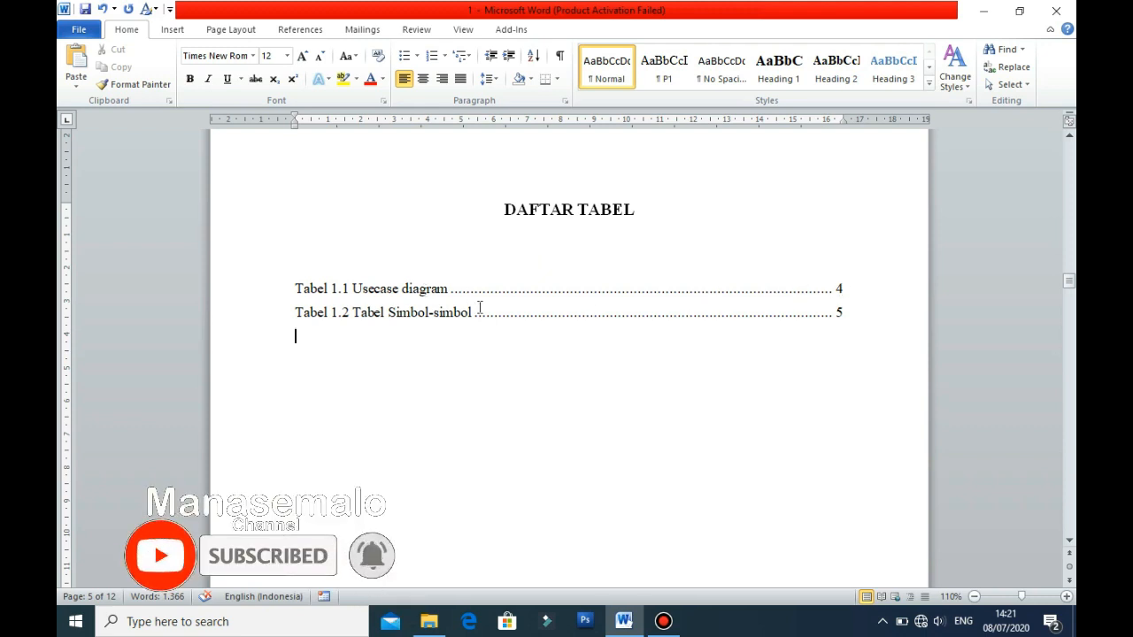
- Follow the Tabel 1.1 entry to its caption, and review the front pages and their page numbers from the cover to the table of contents
{"action": "left_click", "coordinate": [400, 292], "text": "ctrl"}
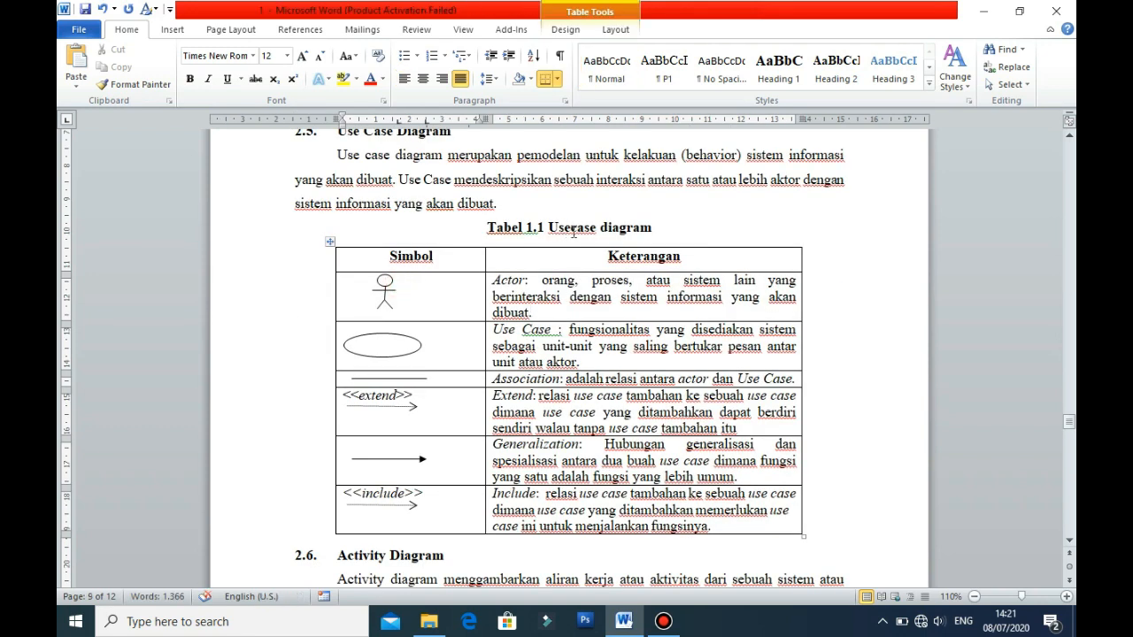
{"action": "scroll", "coordinate": [574, 232], "scroll_direction": "down", "scroll_amount": 5}
{"action": "scroll", "coordinate": [680, 303], "scroll_direction": "up", "scroll_amount": 12}
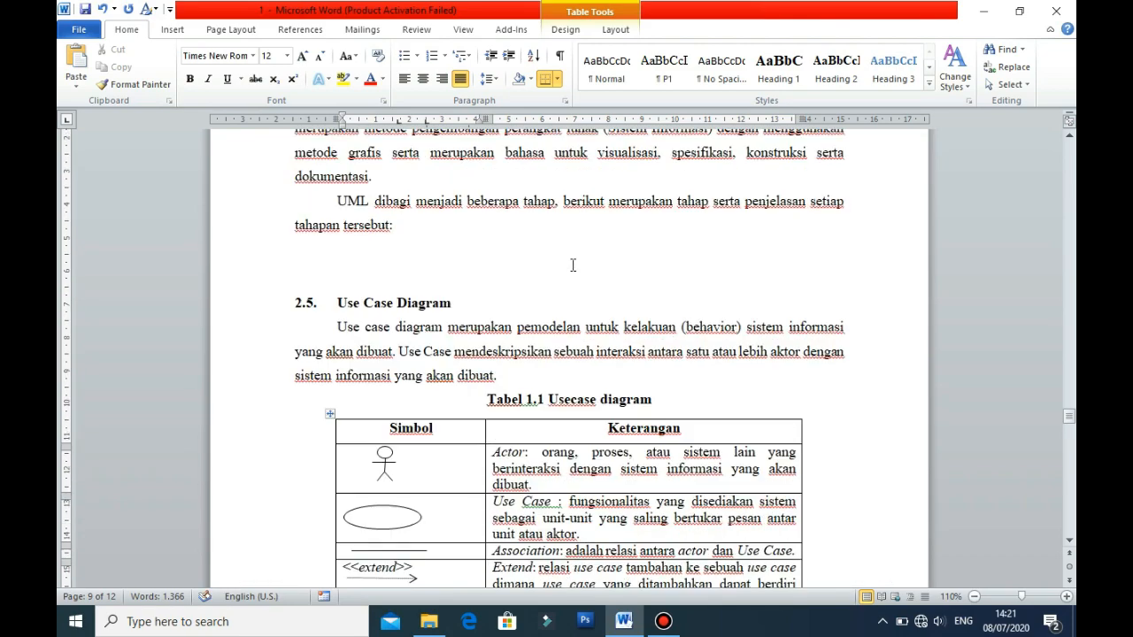
{"action": "left_click_drag", "start_coordinate": [1070, 409], "coordinate": [1069, 148]}
{"action": "scroll", "coordinate": [710, 357], "scroll_direction": "down", "scroll_amount": 20}
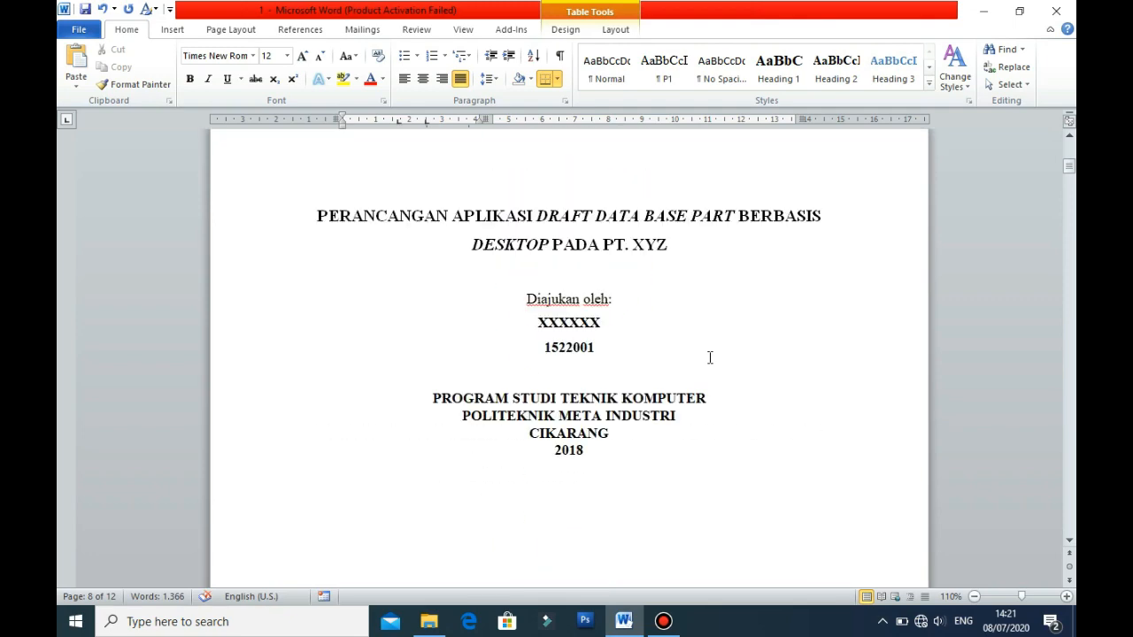
{"action": "scroll", "coordinate": [710, 357], "scroll_direction": "down", "scroll_amount": 15}
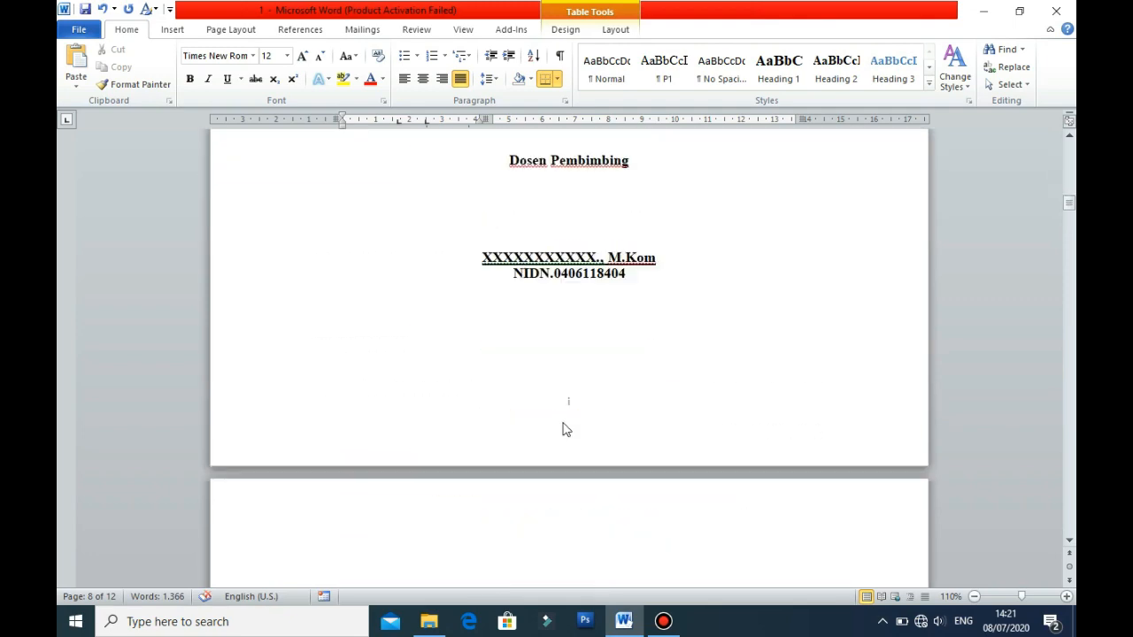
{"action": "scroll", "coordinate": [564, 420], "scroll_direction": "down", "scroll_amount": 12}
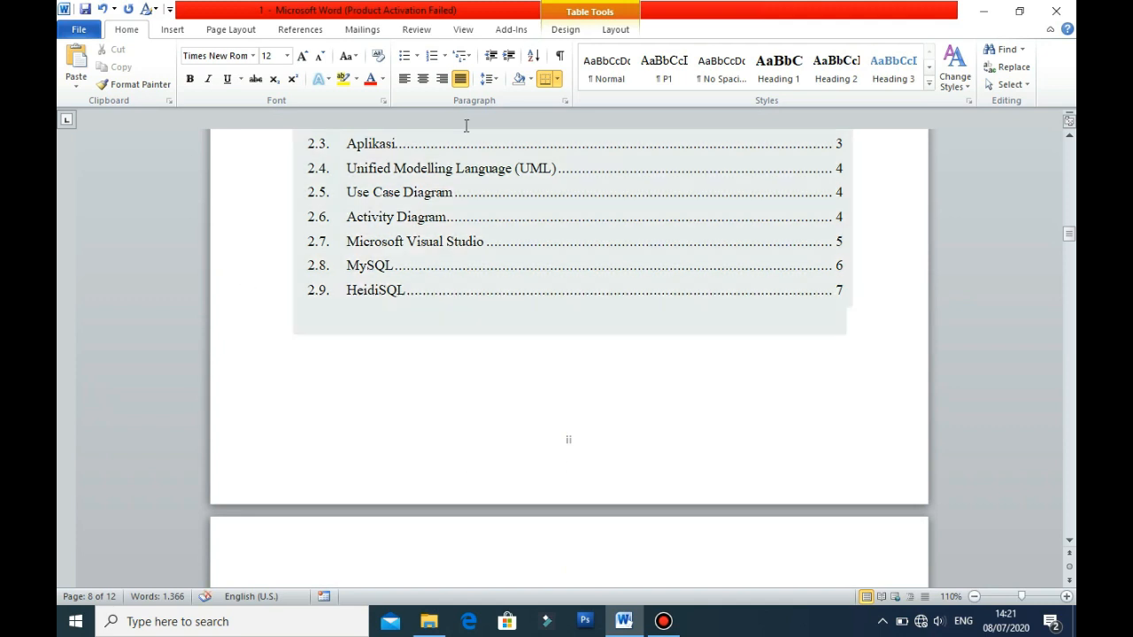
- Show the navigation pane and reset the empty heading line above section 2.7 to the Normal style
{"action": "left_click", "coordinate": [463, 30]}
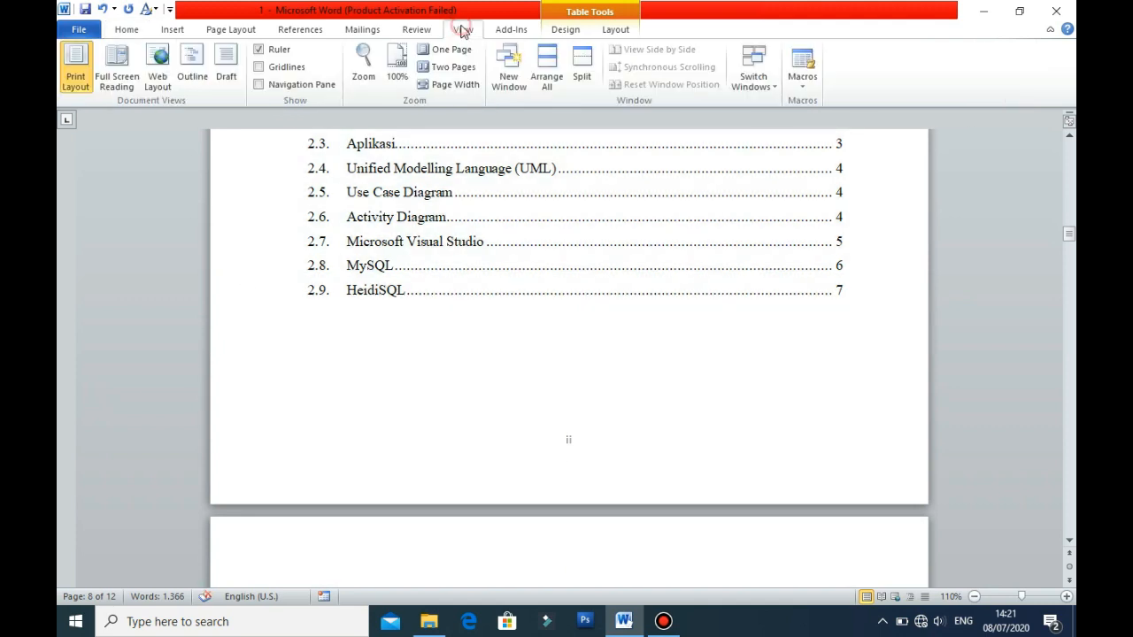
{"action": "left_click", "coordinate": [258, 85]}
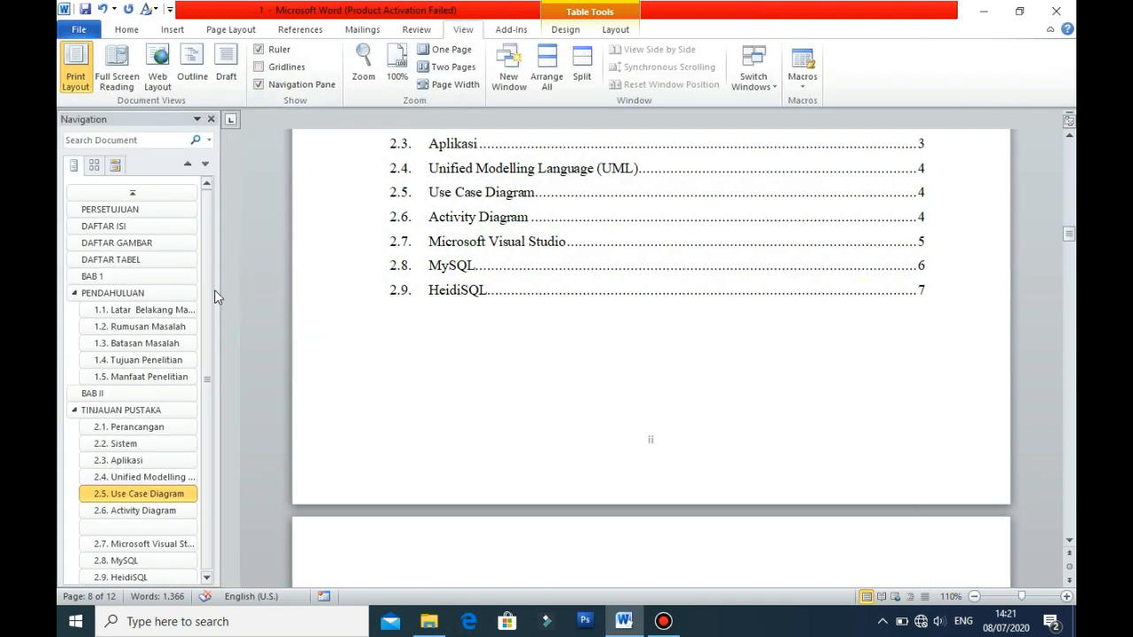
{"action": "left_click", "coordinate": [142, 526]}
{"action": "scroll", "coordinate": [486, 405], "scroll_direction": "up", "scroll_amount": 3}
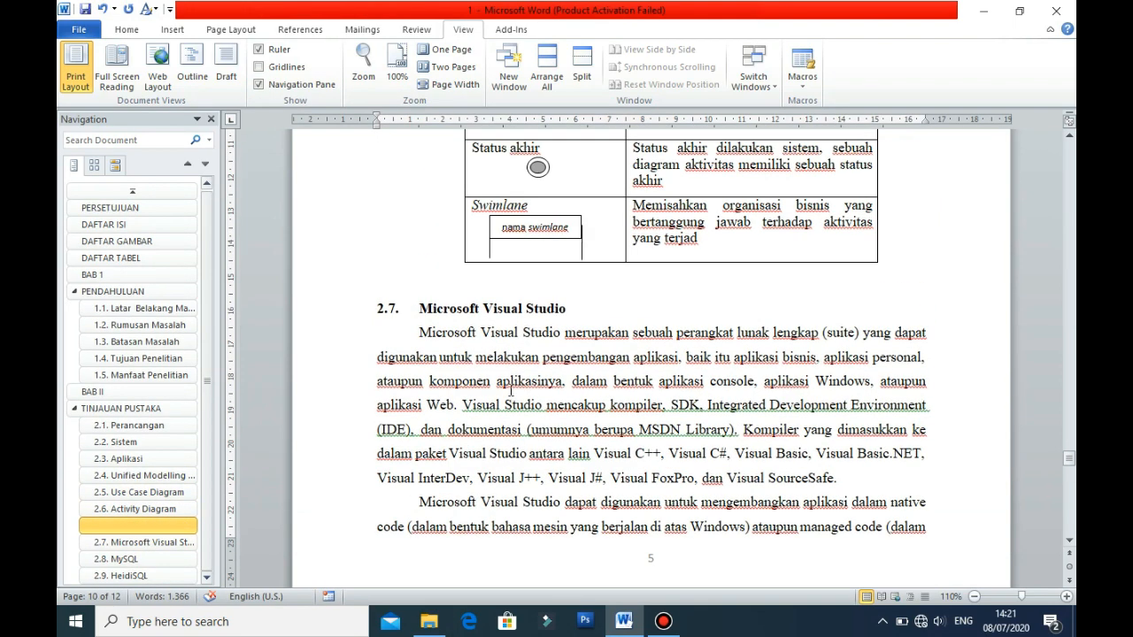
{"action": "key", "text": "alt+h"}
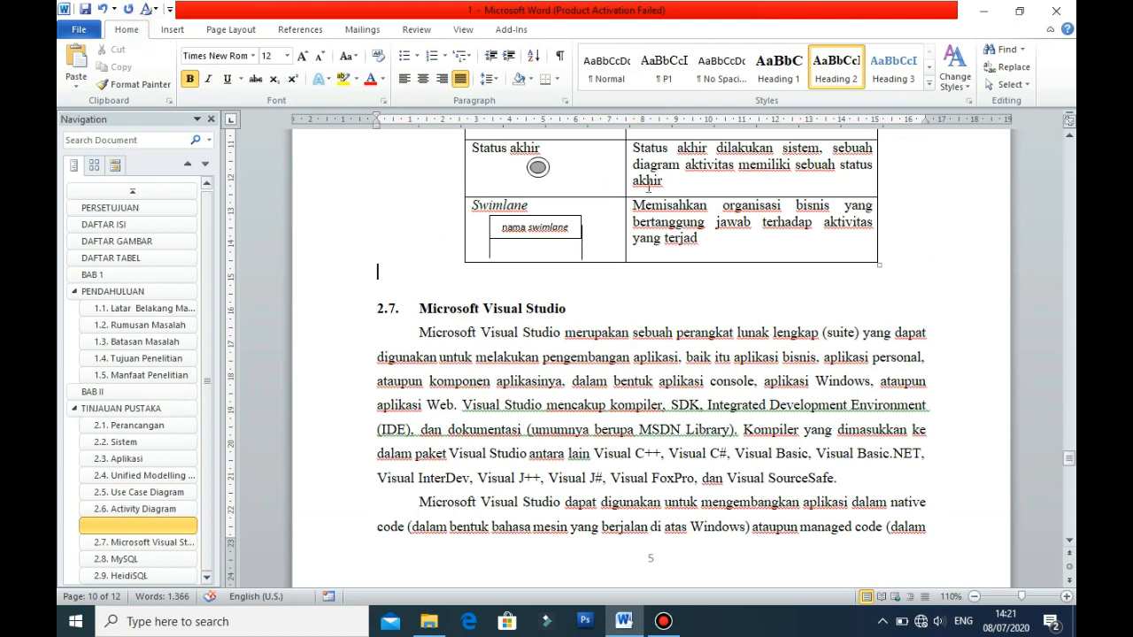
{"action": "left_click", "coordinate": [609, 69]}
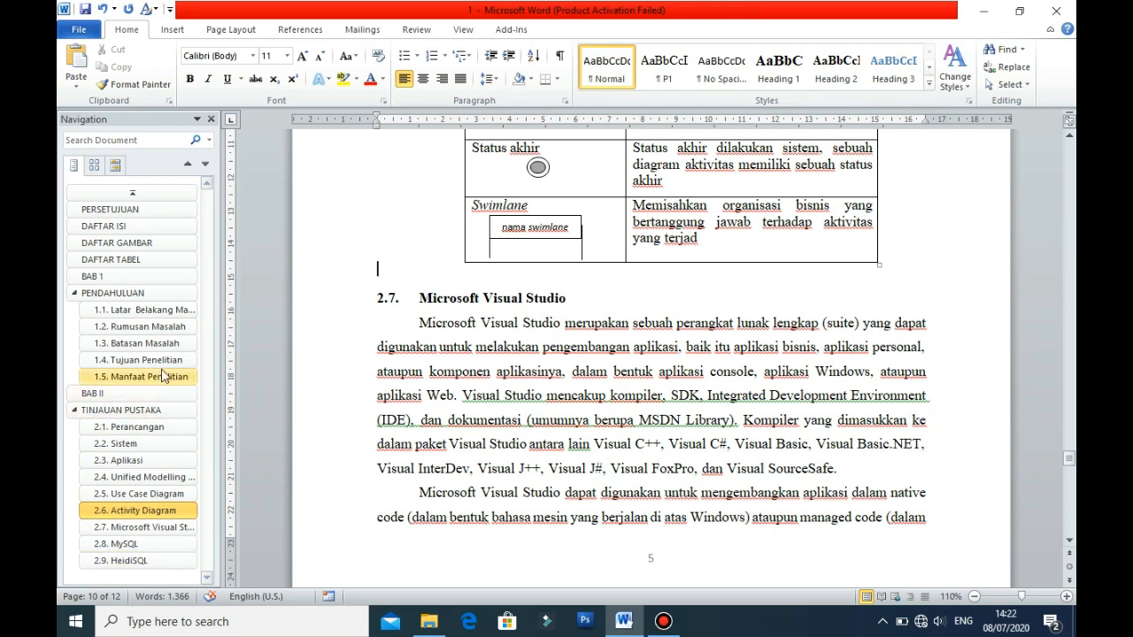
- Jump to the BAB 1 heading through the document's heading outline
{"action": "left_click", "coordinate": [124, 277]}
{"action": "left_click", "coordinate": [478, 345]}
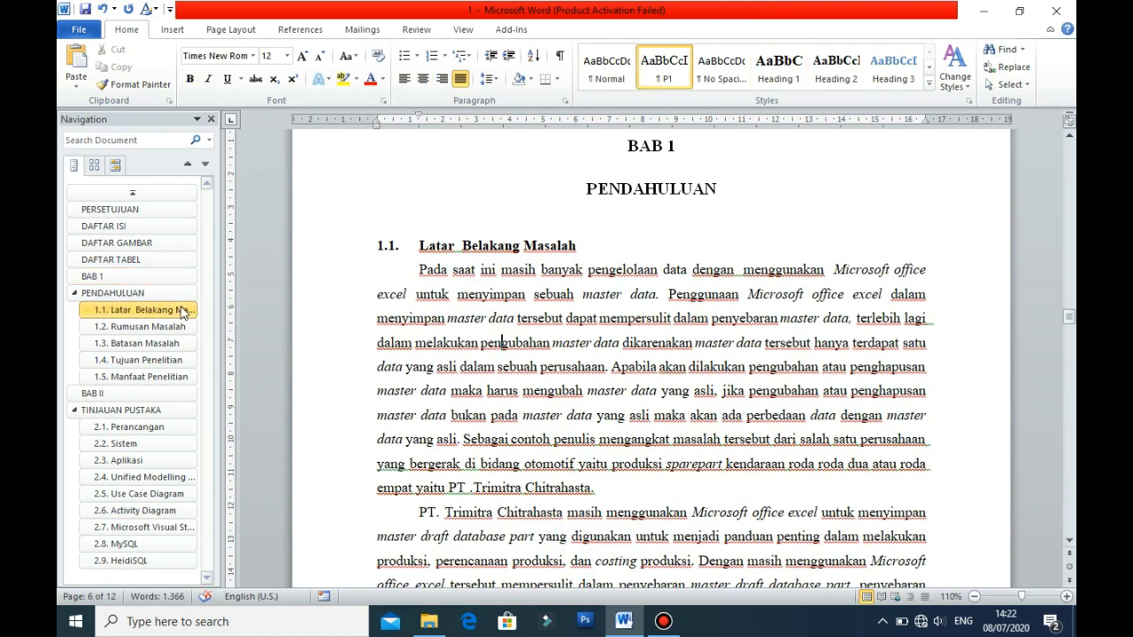
{"action": "left_click", "coordinate": [113, 277]}
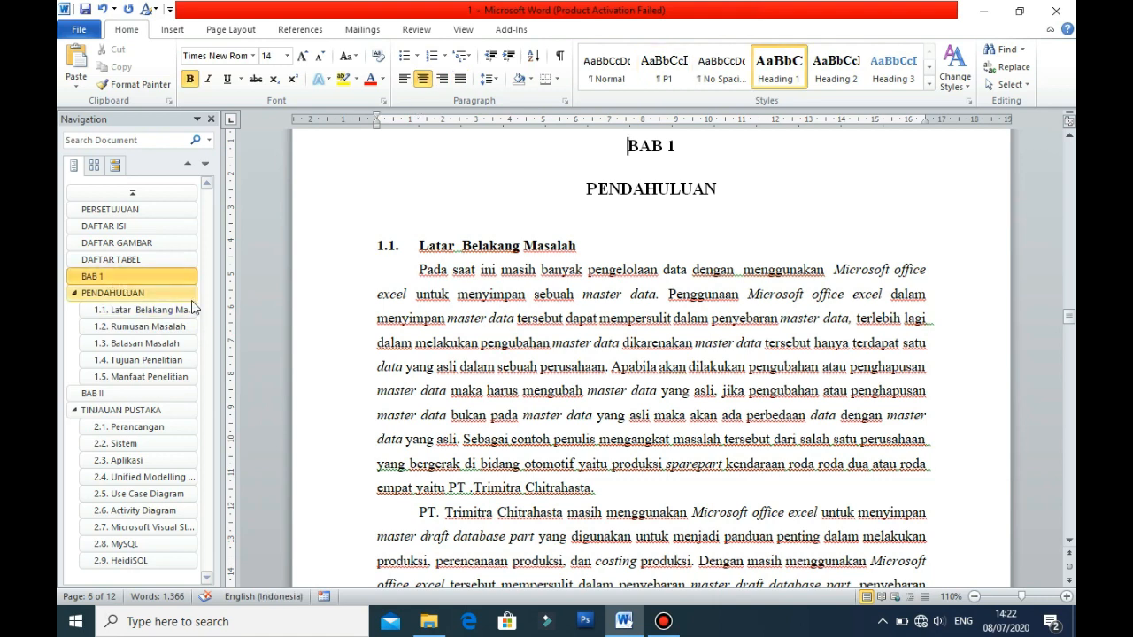
- Go to section 2.9 HeidiSQL and add blank lines below the Gambar 1.3 caption until a new page starts
{"action": "left_click", "coordinate": [129, 561]}
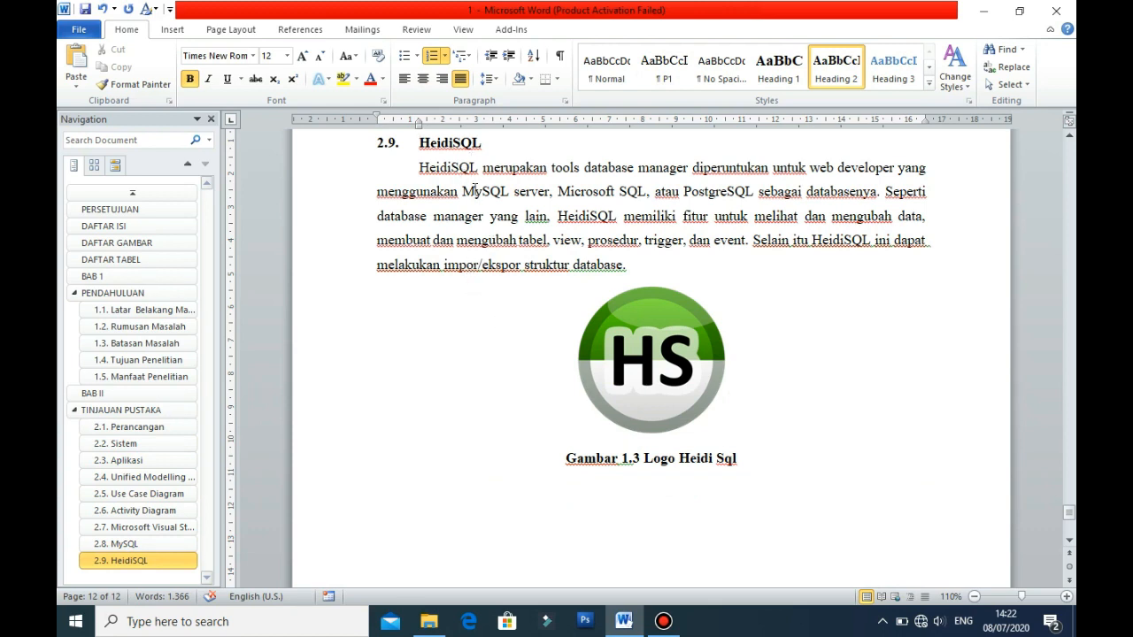
{"action": "scroll", "coordinate": [464, 177], "scroll_direction": "up", "scroll_amount": 2}
{"action": "left_click", "coordinate": [474, 237]}
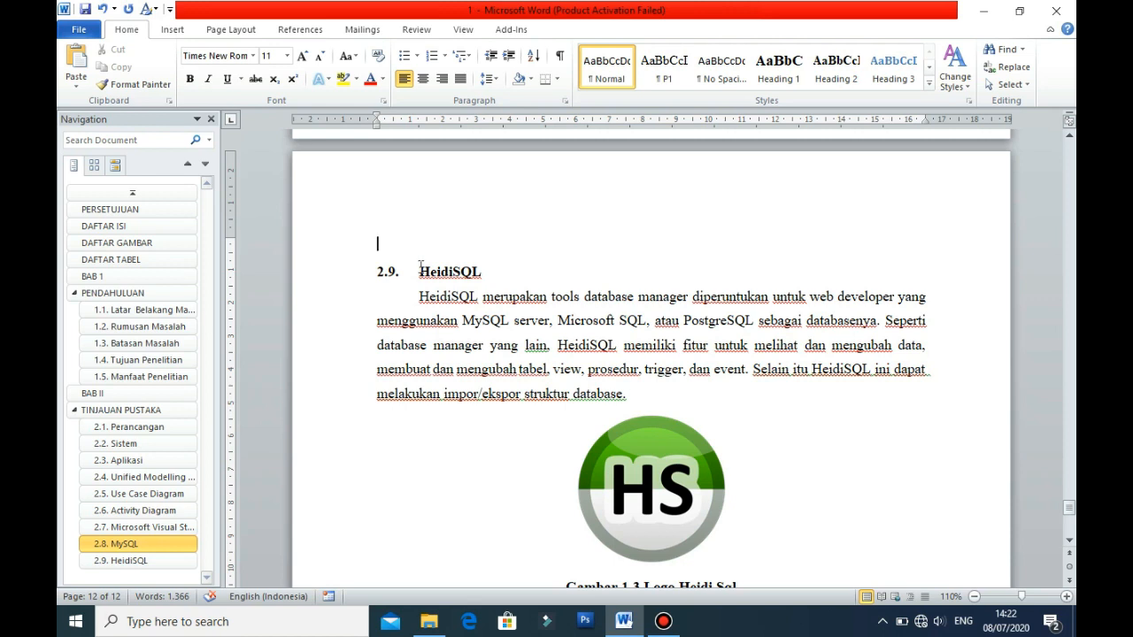
{"action": "scroll", "coordinate": [523, 293], "scroll_direction": "down", "scroll_amount": 5}
{"action": "left_click", "coordinate": [473, 234]}
{"action": "scroll", "coordinate": [478, 244], "scroll_direction": "down", "scroll_amount": 2}
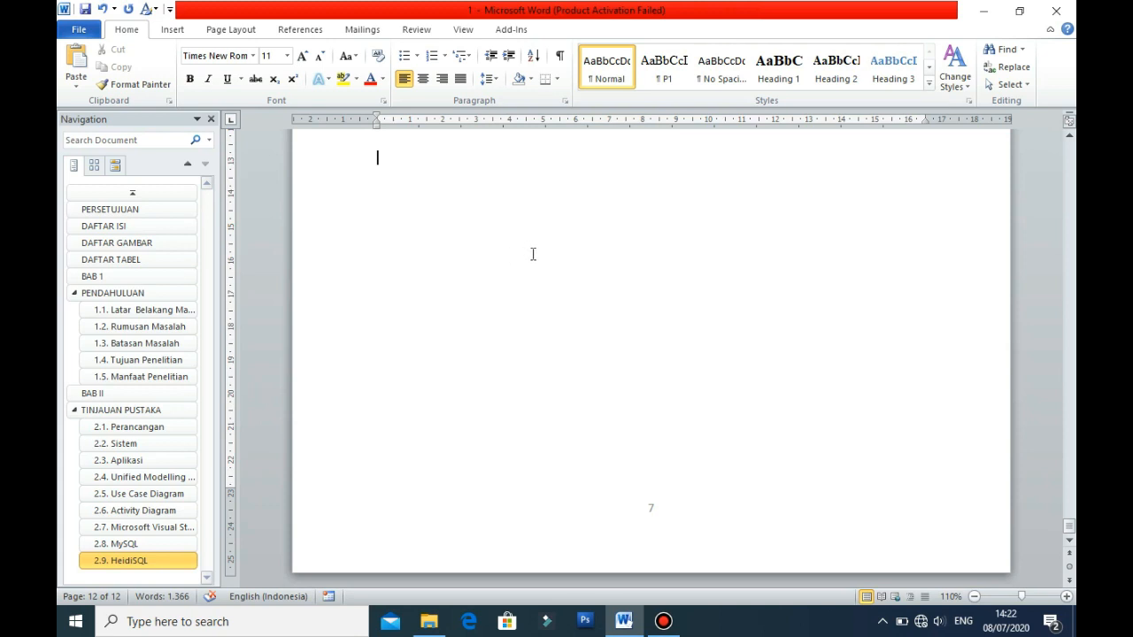
{"action": "key", "text": "ctrl+Return"}
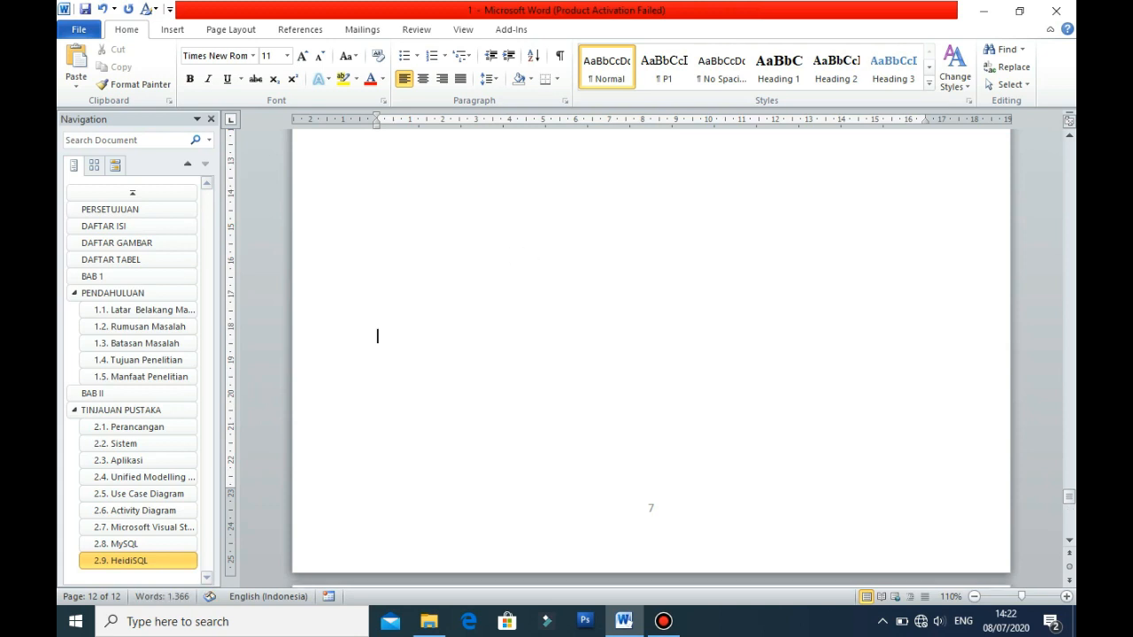
{"action": "key", "text": "Return"}
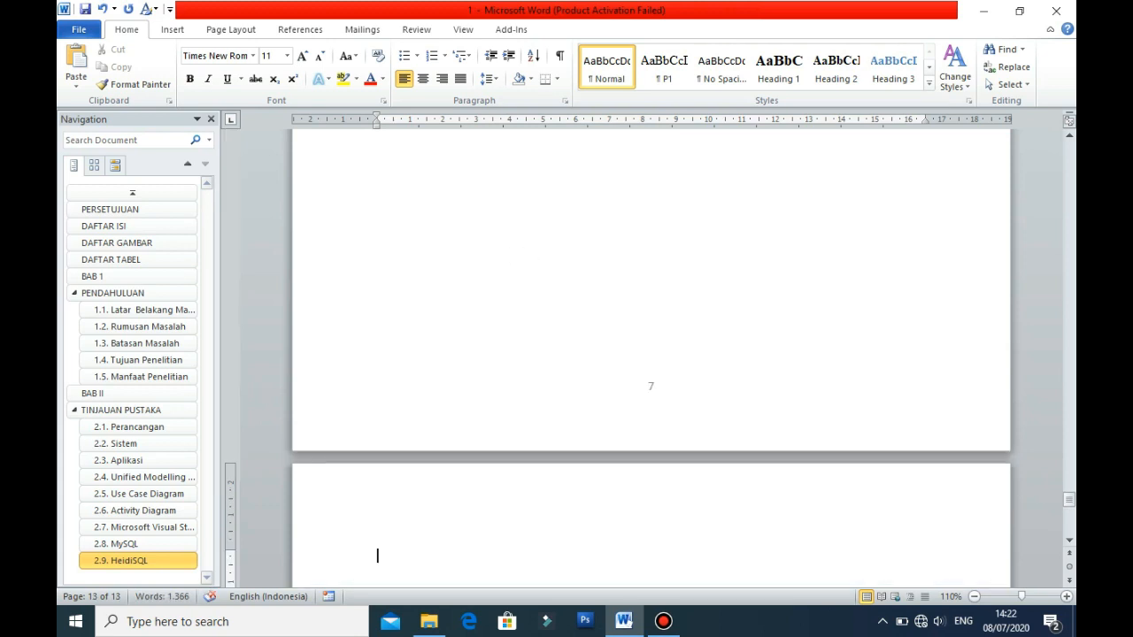
- Enter the line "Pengertian Sistem" on the new last page and start a new line below it
{"action": "type", "text": "Pengertian"}
{"action": "scroll", "coordinate": [525, 531], "scroll_direction": "down", "scroll_amount": 3}
{"action": "type", "text": "Sistem"}
{"action": "key", "text": "Return"}
- Copy the body paragraph of section 2.9 HeidiSQL and paste it below the Pengertian Sistem line
{"action": "scroll", "coordinate": [585, 549], "scroll_direction": "up", "scroll_amount": 15}
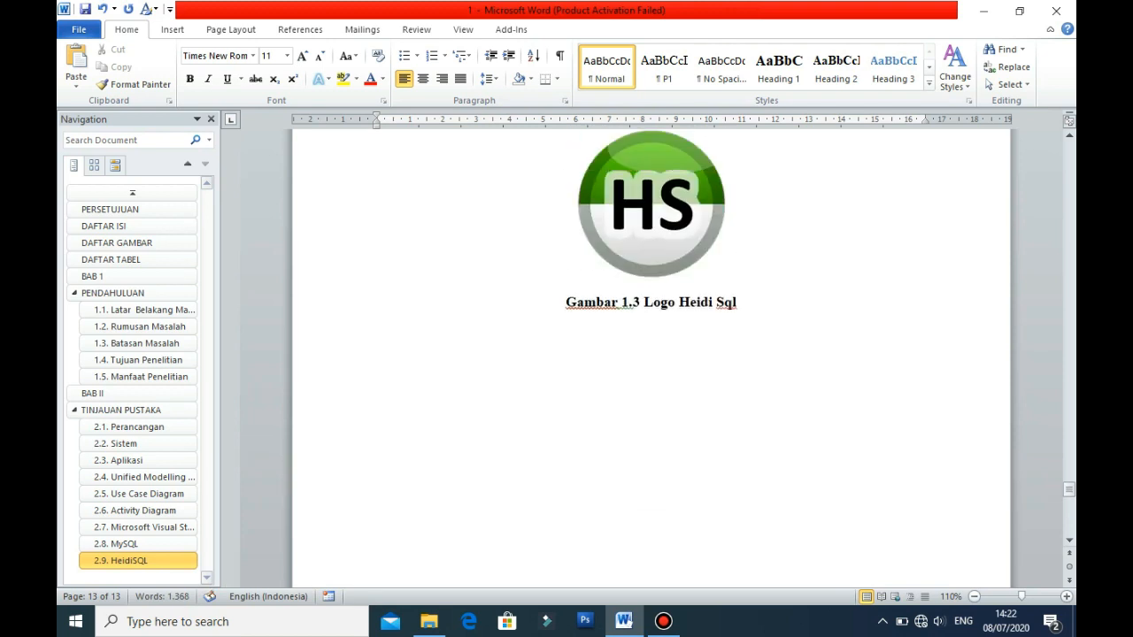
{"action": "left_click_drag", "start_coordinate": [631, 411], "coordinate": [422, 325]}
{"action": "key", "text": "ctrl+c"}
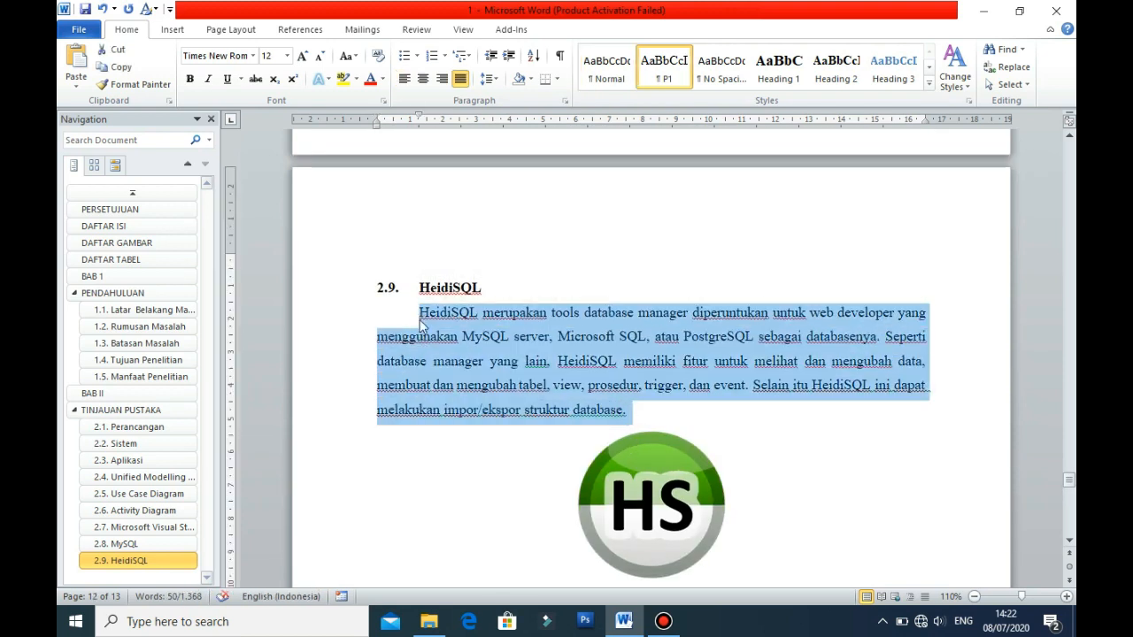
{"action": "scroll", "coordinate": [505, 358], "scroll_direction": "down", "scroll_amount": 10}
{"action": "scroll", "coordinate": [505, 358], "scroll_direction": "down", "scroll_amount": 5}
{"action": "left_click", "coordinate": [379, 367]}
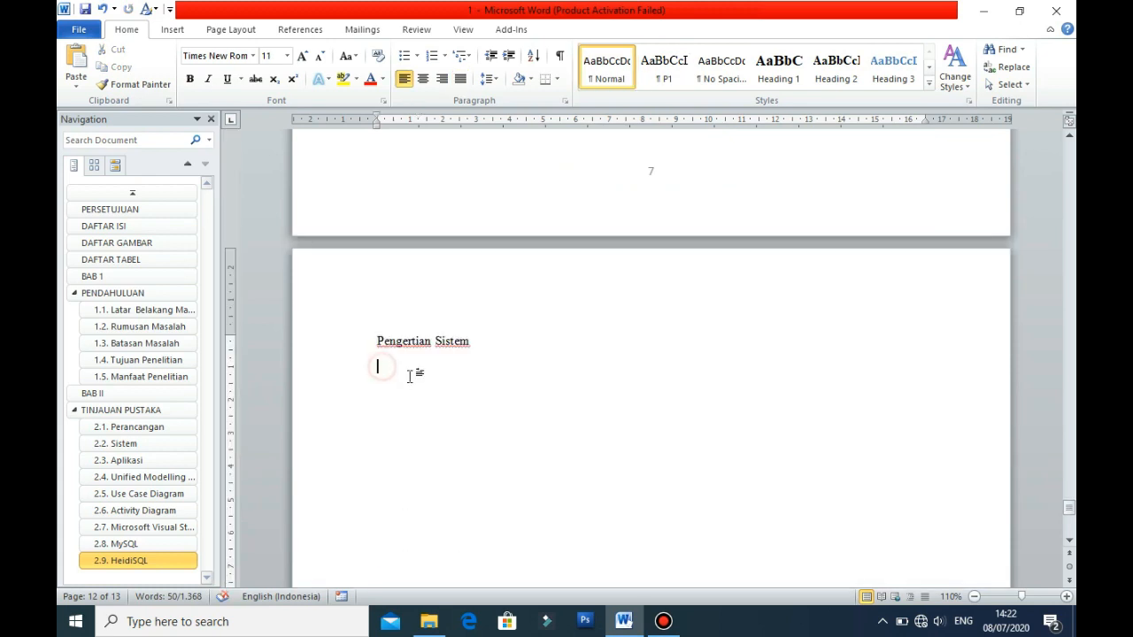
{"action": "key", "text": "ctrl+v"}
- Copy the formatting of the 2.9 HeidiSQL heading onto the Pengertian Sistem line with Format Painter
{"action": "scroll", "coordinate": [452, 362], "scroll_direction": "up", "scroll_amount": 10}
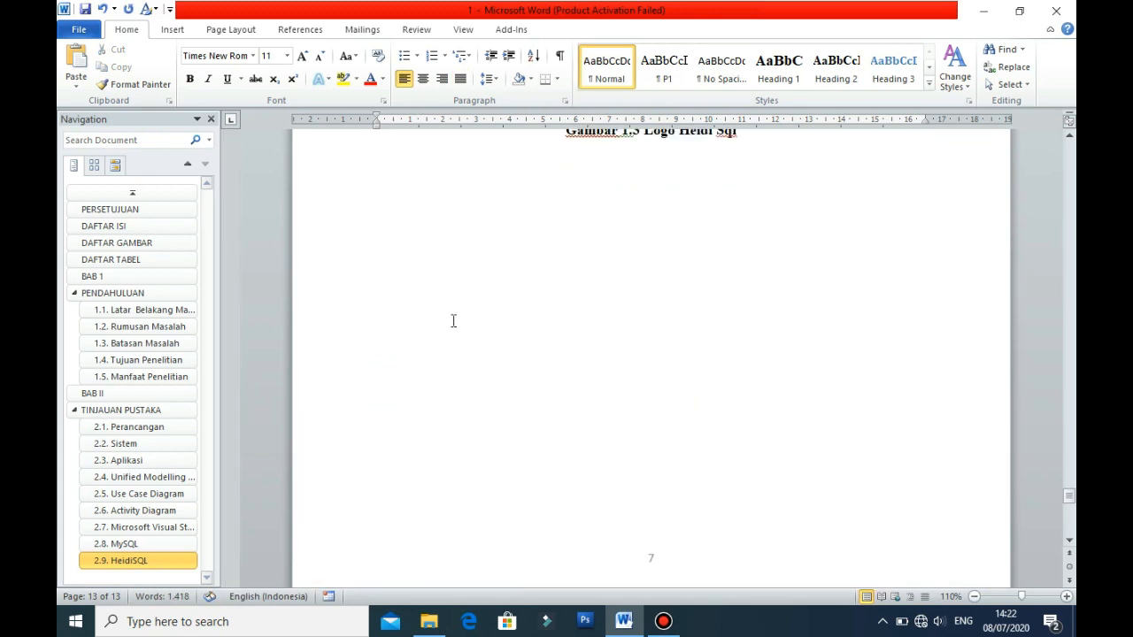
{"action": "left_click_drag", "start_coordinate": [485, 169], "coordinate": [355, 157]}
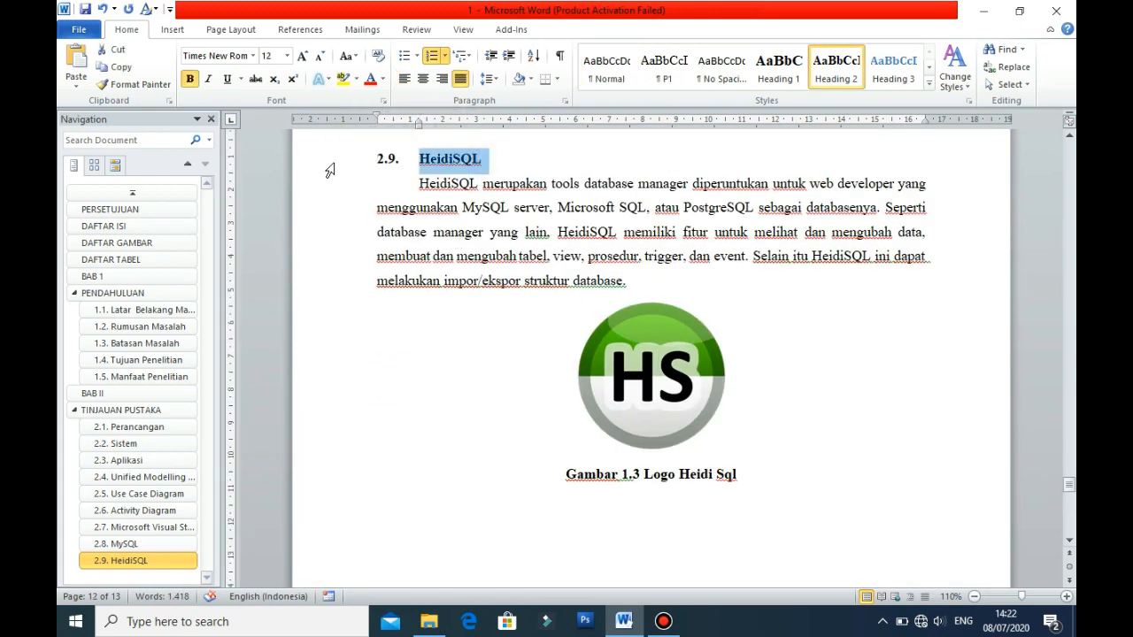
{"action": "left_click", "coordinate": [155, 84]}
{"action": "scroll", "coordinate": [503, 399], "scroll_direction": "down", "scroll_amount": 10}
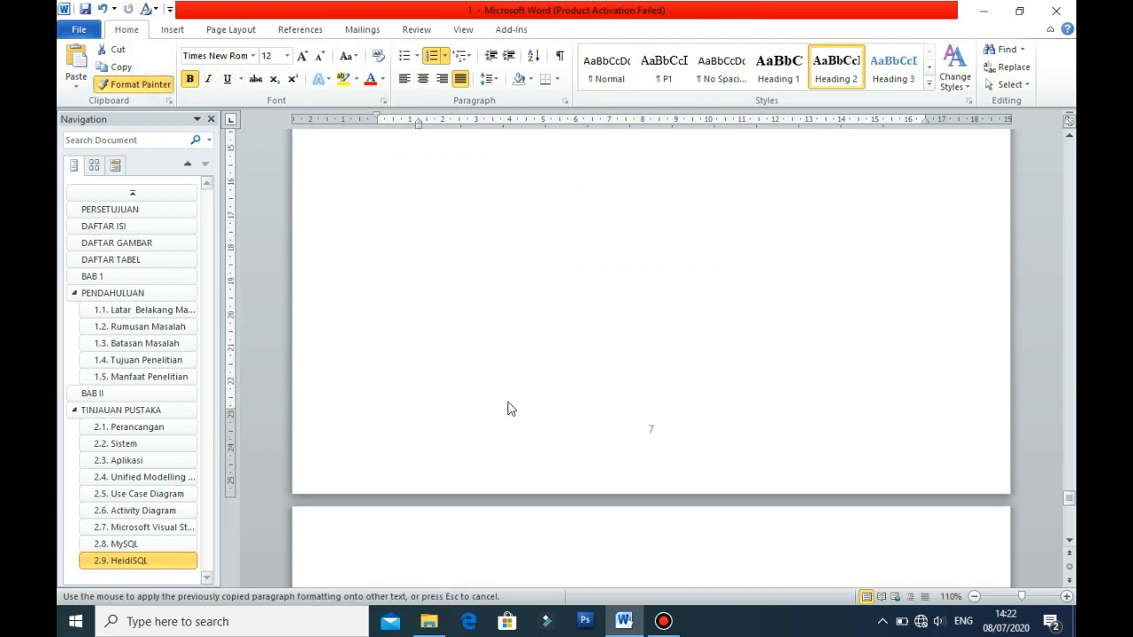
{"action": "left_click_drag", "start_coordinate": [470, 427], "coordinate": [373, 426]}
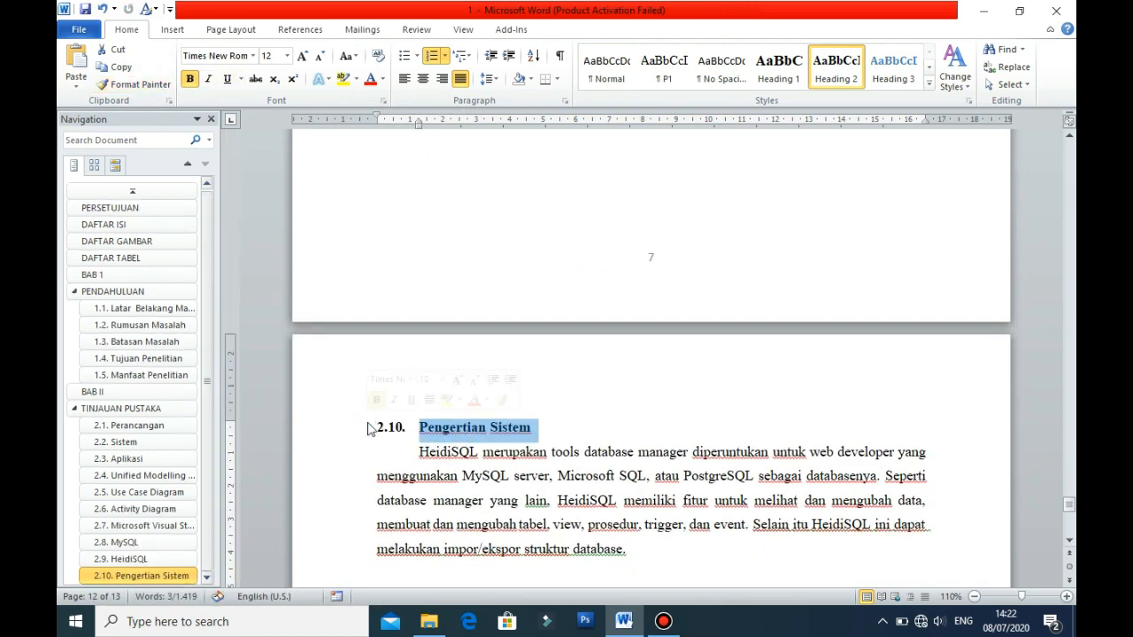
- Go to the DAFTAR ISI page and update the entire table of contents
{"action": "scroll", "coordinate": [582, 443], "scroll_direction": "down", "scroll_amount": 10}
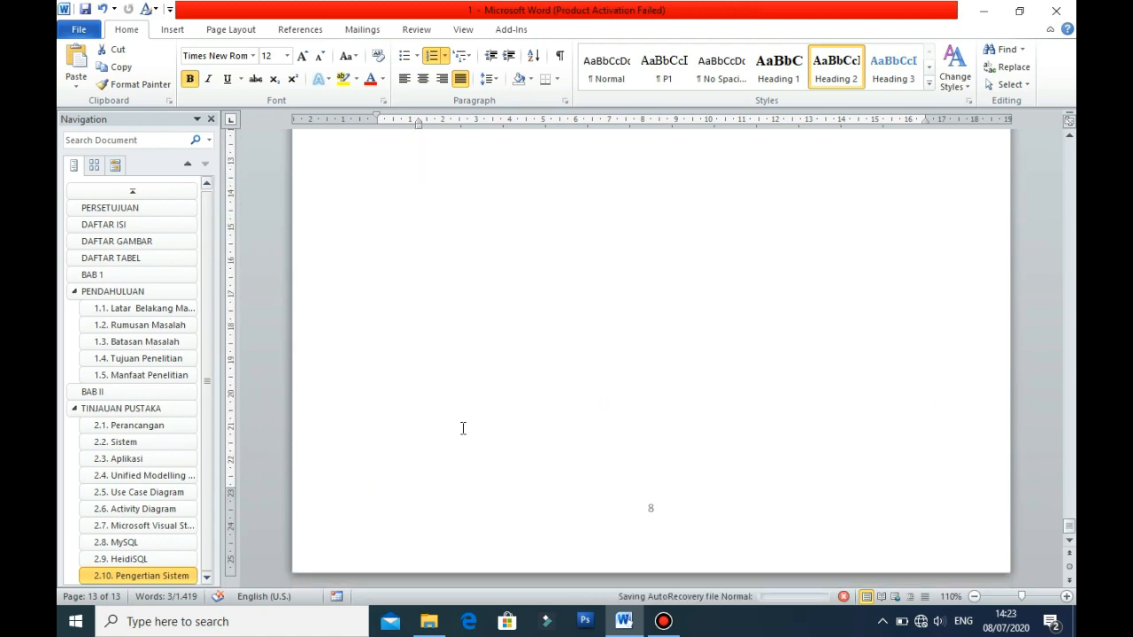
{"action": "scroll", "coordinate": [439, 414], "scroll_direction": "down", "scroll_amount": 8}
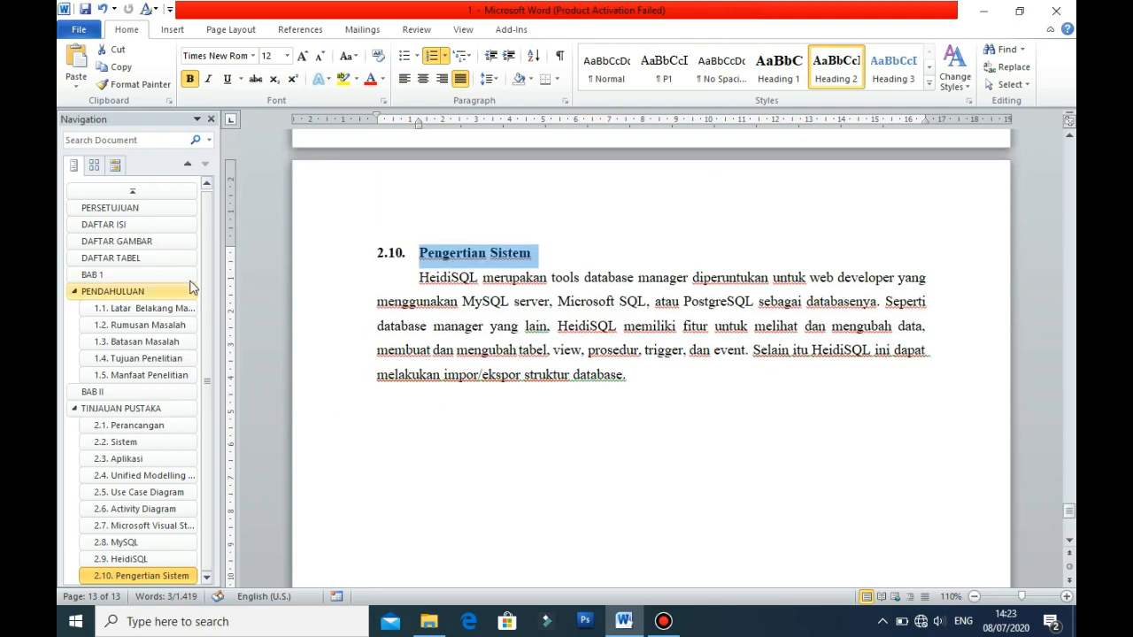
{"action": "left_click", "coordinate": [487, 290]}
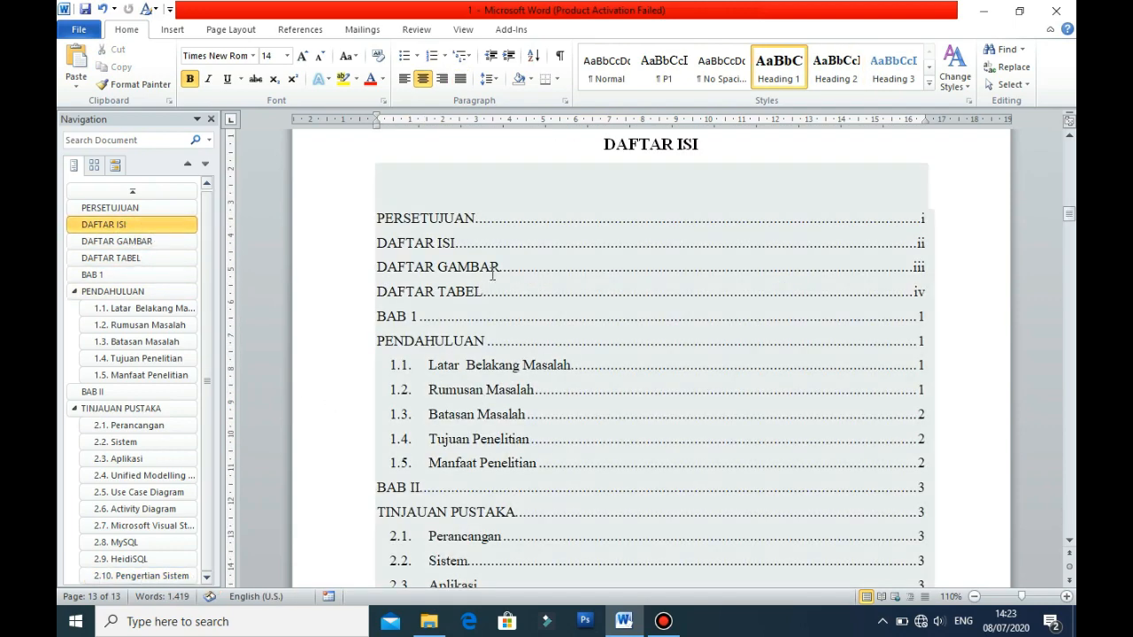
{"action": "left_click", "coordinate": [447, 176]}
{"action": "left_click", "coordinate": [447, 156]}
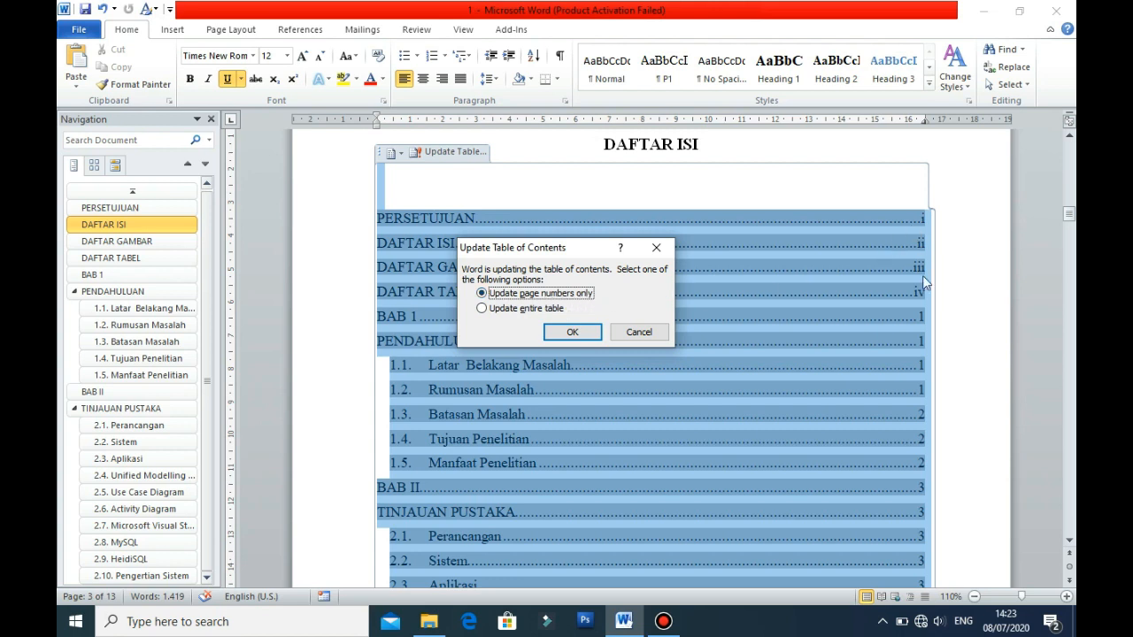
{"action": "left_click", "coordinate": [483, 309]}
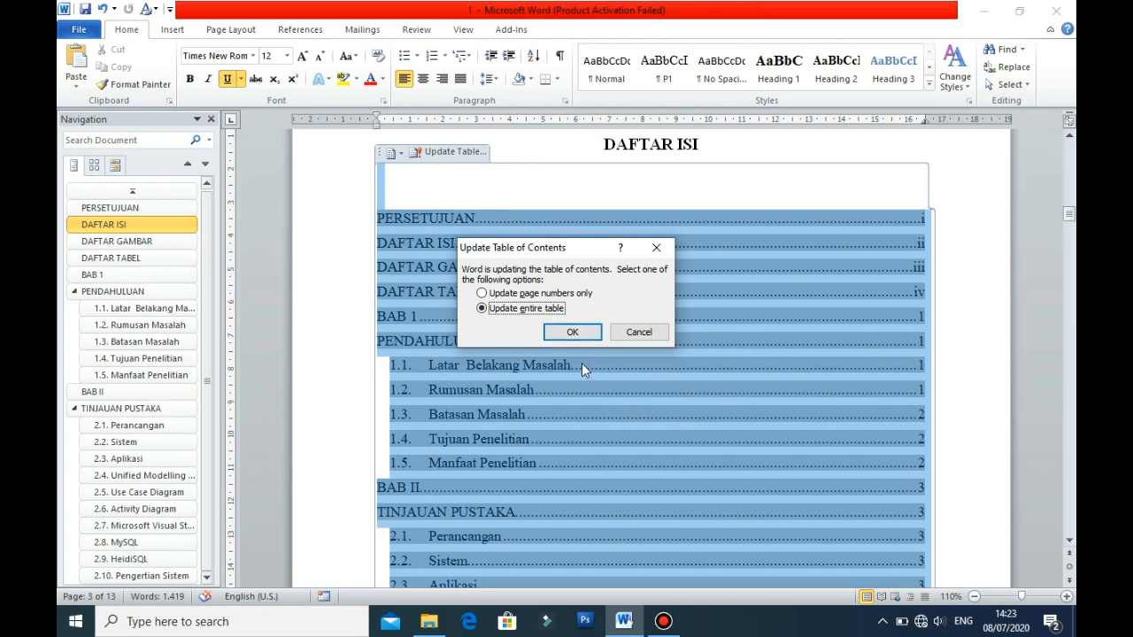
{"action": "left_click", "coordinate": [576, 332]}
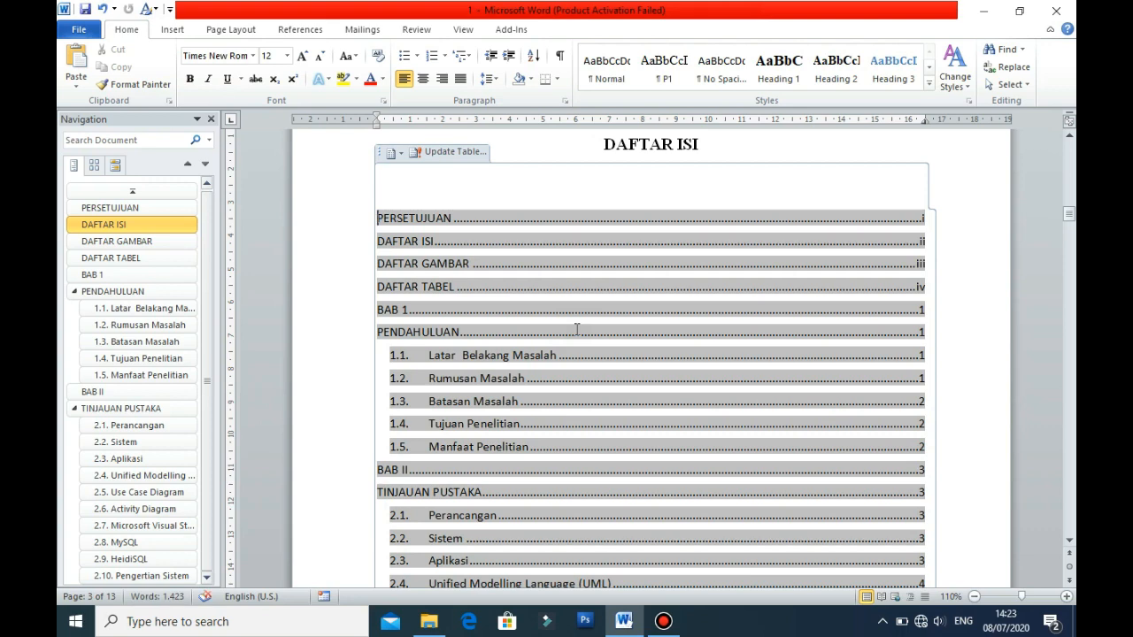
- Set all entries of the table of contents to Times New Roman, size 12
{"action": "scroll", "coordinate": [915, 326], "scroll_direction": "down", "scroll_amount": 10}
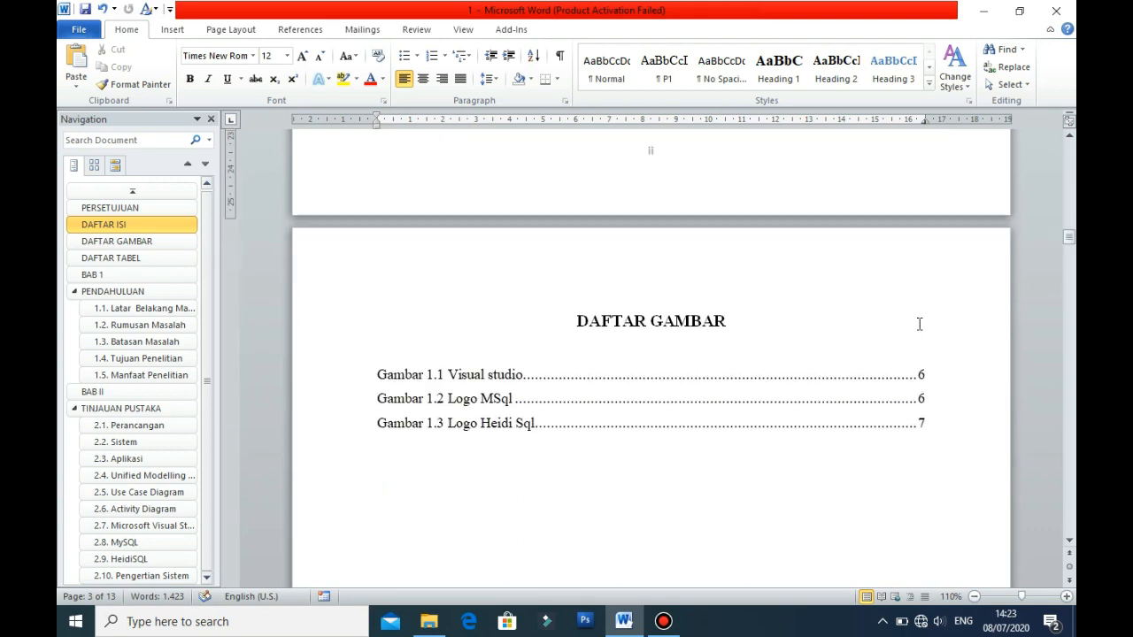
{"action": "scroll", "coordinate": [920, 324], "scroll_direction": "up", "scroll_amount": 6}
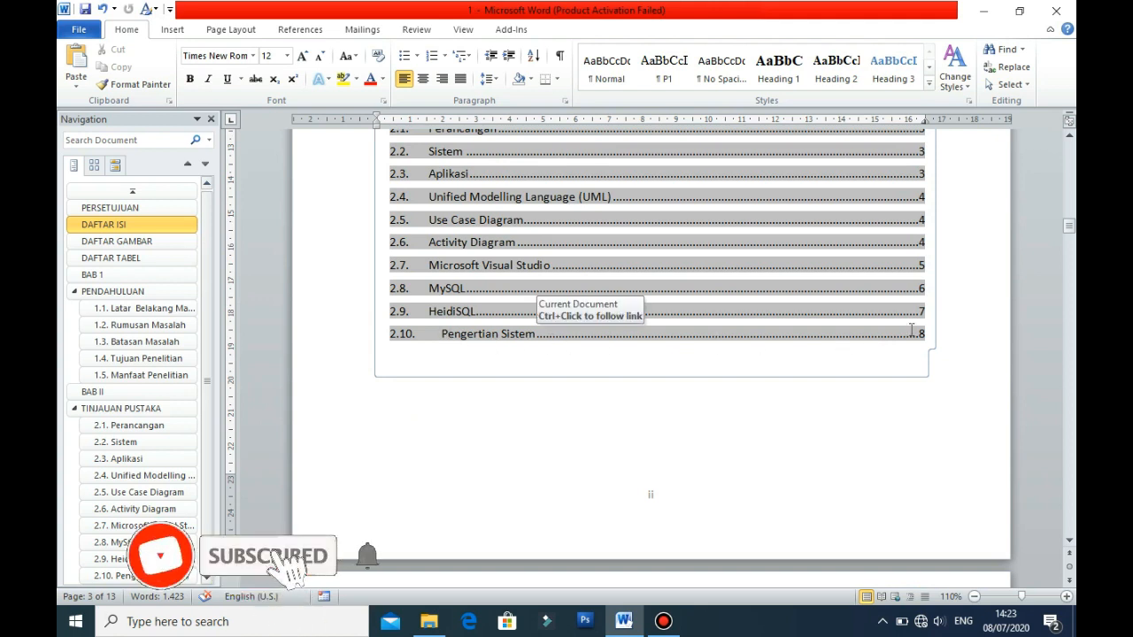
{"action": "left_click_drag", "start_coordinate": [924, 330], "coordinate": [375, 418]}
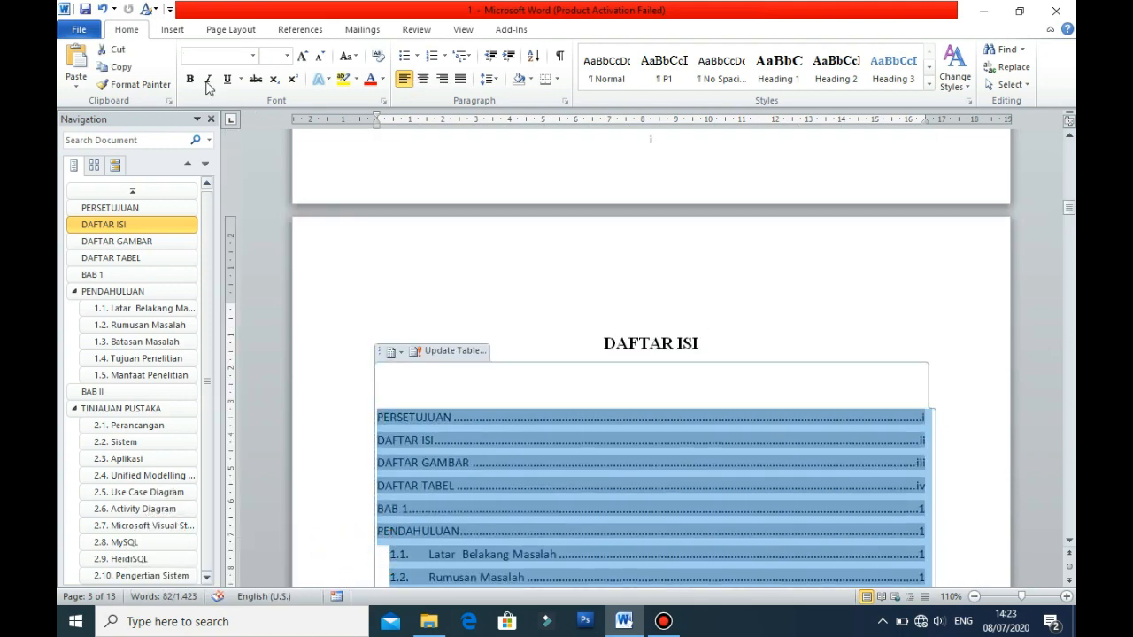
{"action": "left_click", "coordinate": [252, 55]}
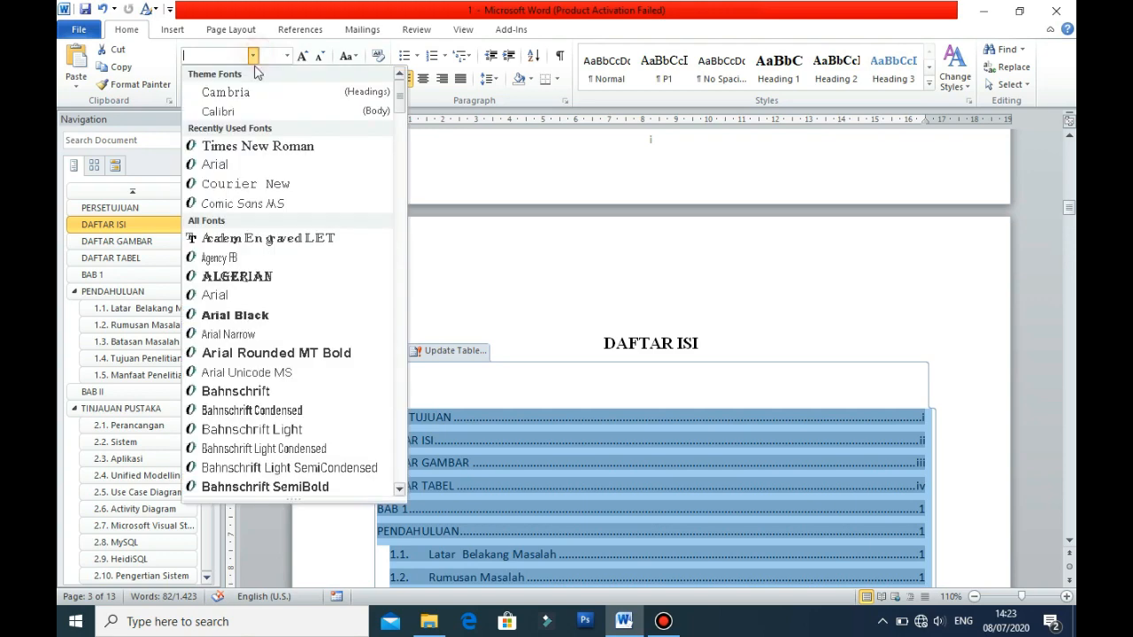
{"action": "left_click", "coordinate": [256, 146]}
{"action": "left_click", "coordinate": [286, 54]}
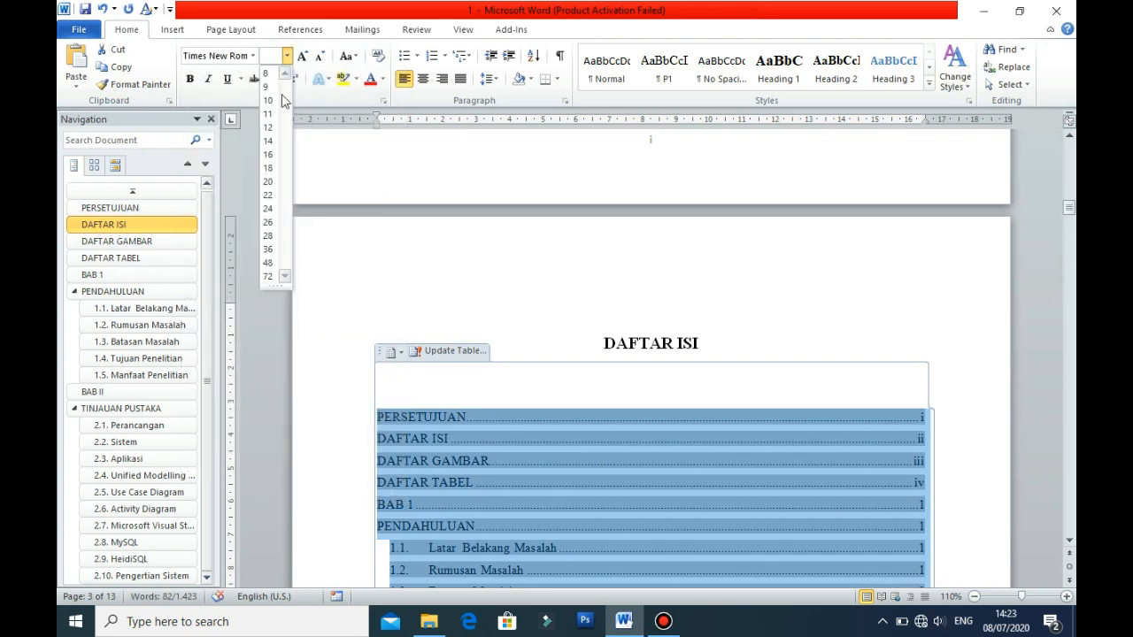
{"action": "left_click", "coordinate": [269, 128]}
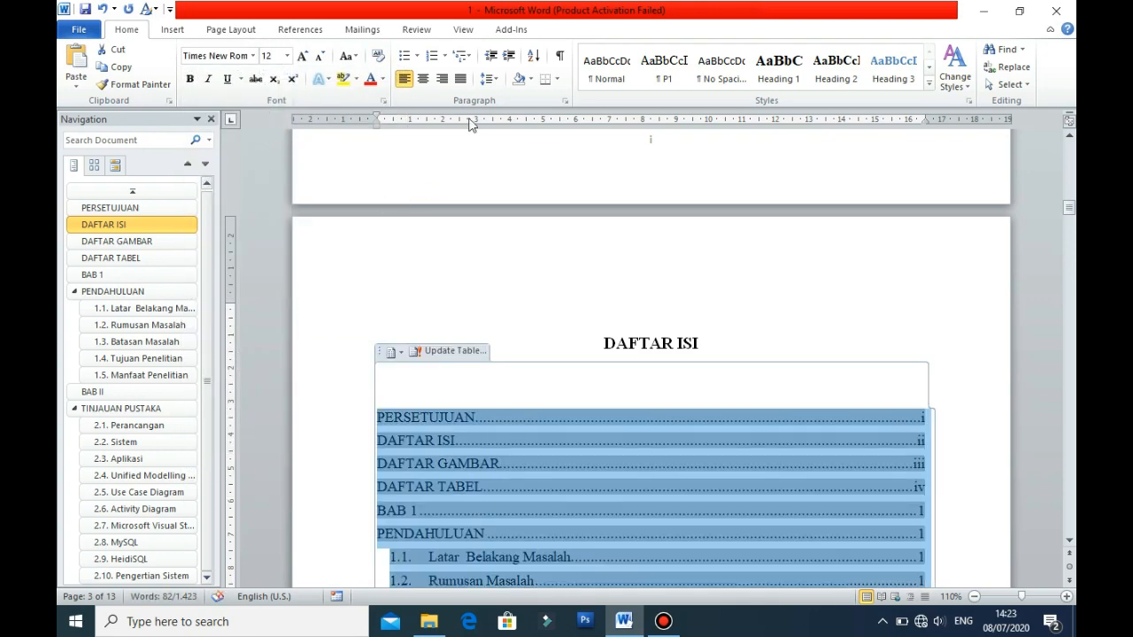
- Set the line spacing of the table of contents entries to 1.5
{"action": "left_click", "coordinate": [487, 79]}
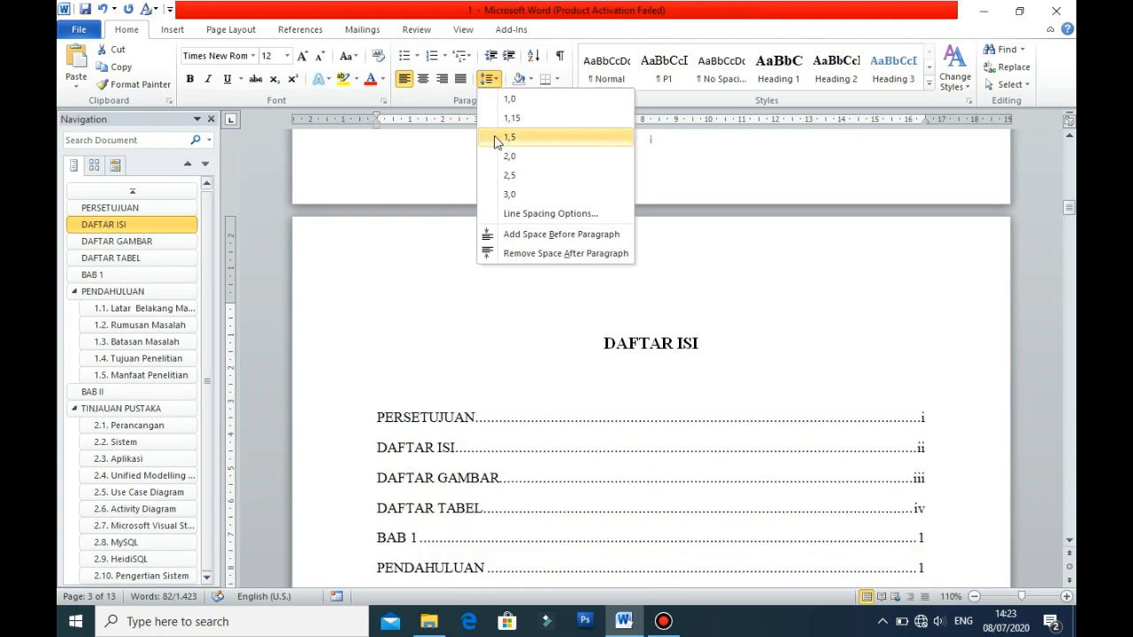
{"action": "left_click", "coordinate": [495, 138]}
{"action": "scroll", "coordinate": [678, 328], "scroll_direction": "down", "scroll_amount": 6}
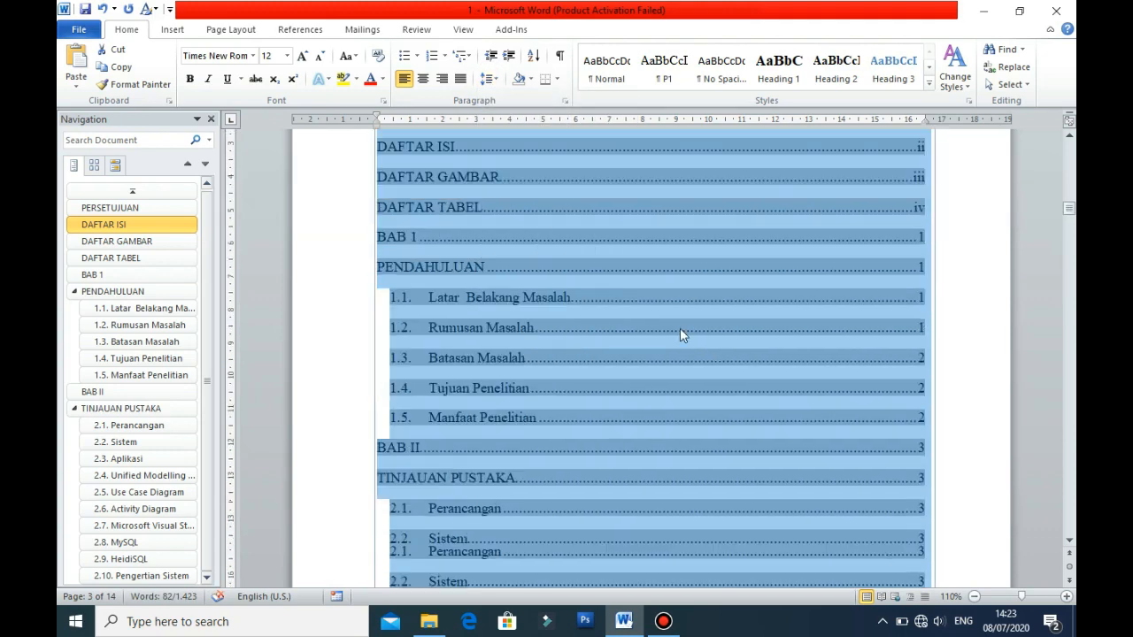
{"action": "left_click", "coordinate": [972, 394]}
{"action": "scroll", "coordinate": [971, 392], "scroll_direction": "up", "scroll_amount": 3}
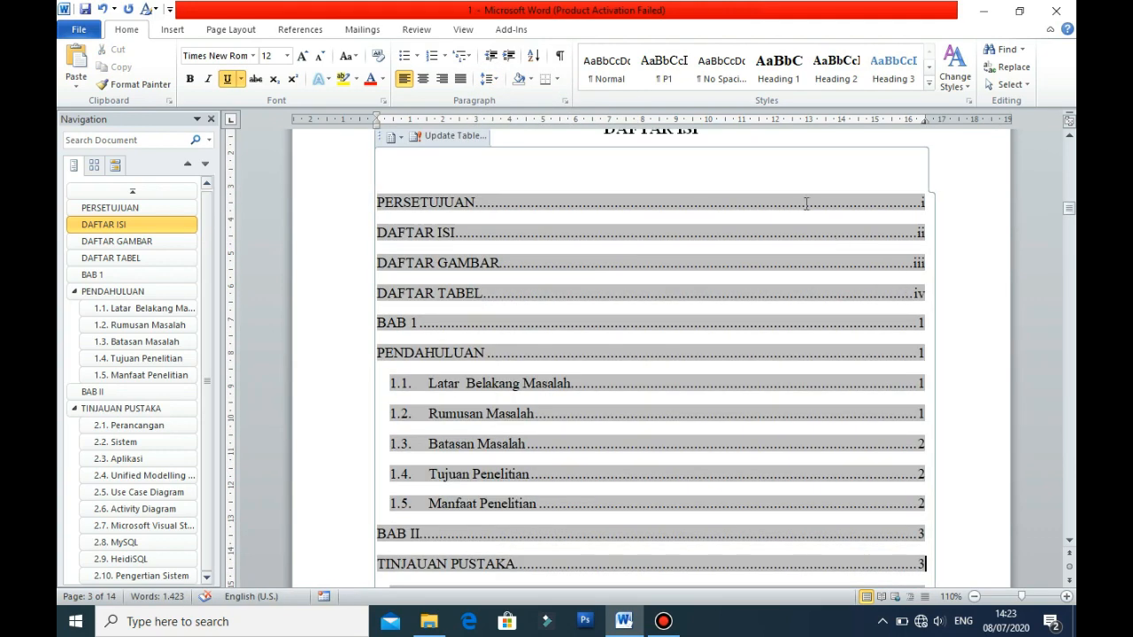
{"action": "left_click", "coordinate": [777, 158]}
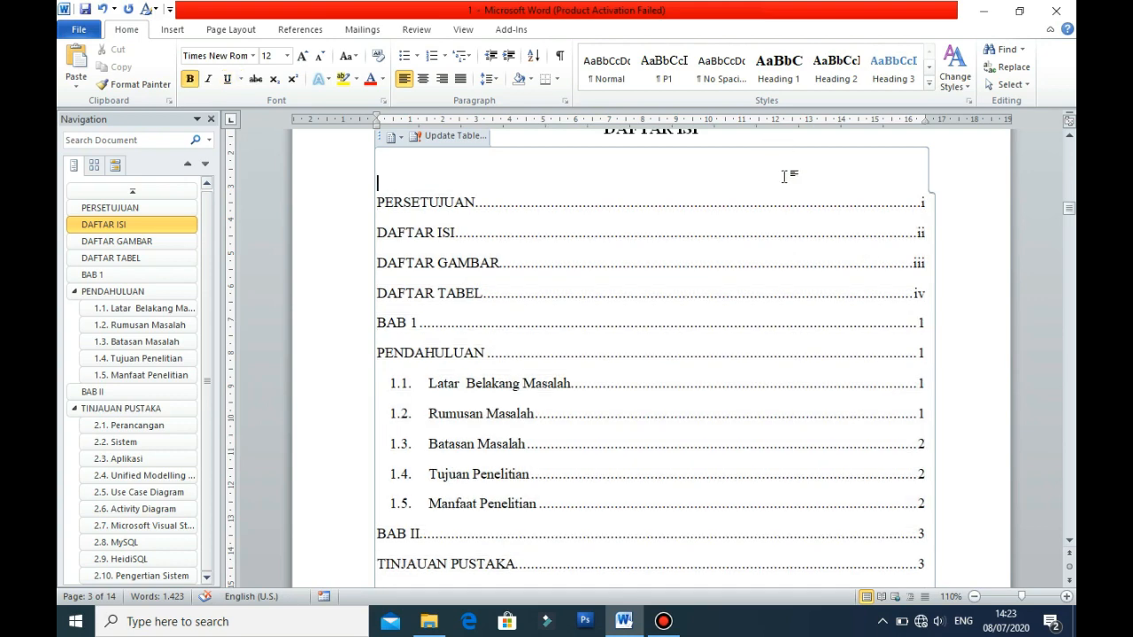
{"action": "scroll", "coordinate": [784, 176], "scroll_direction": "down", "scroll_amount": 10}
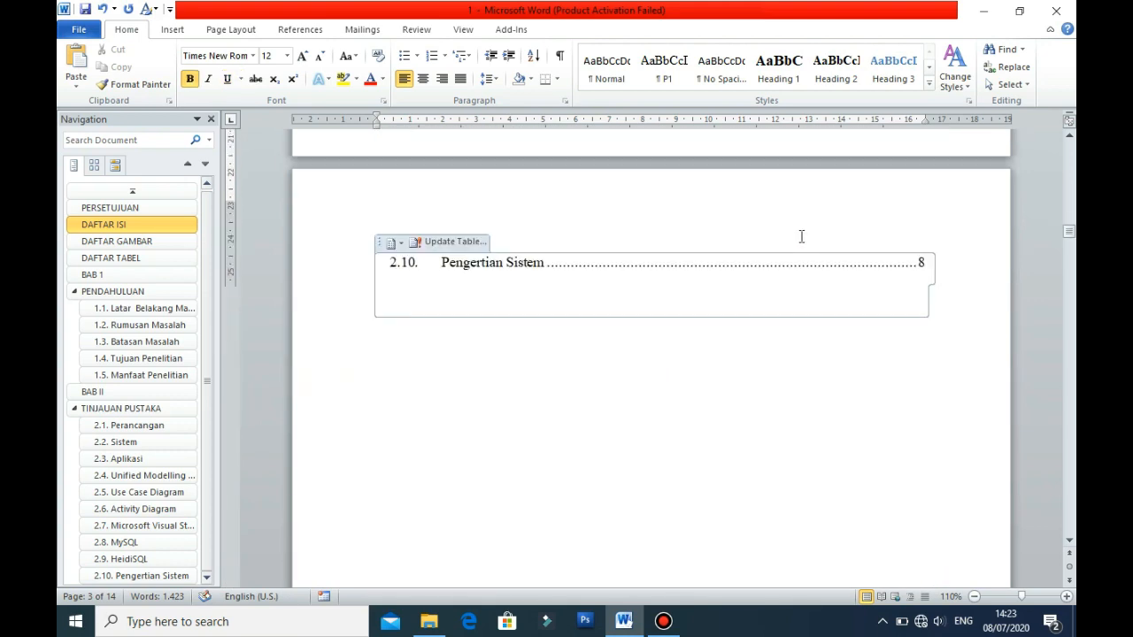
- Select the table of contents together with its DAFTAR ISI title and set the line spacing to 1.15
{"action": "scroll", "coordinate": [936, 506], "scroll_direction": "up", "scroll_amount": 2}
{"action": "scroll", "coordinate": [920, 485], "scroll_direction": "down", "scroll_amount": 3}
{"action": "left_click_drag", "start_coordinate": [931, 409], "coordinate": [451, 322]}
{"action": "left_click_drag", "start_coordinate": [604, 338], "coordinate": [605, 339]}
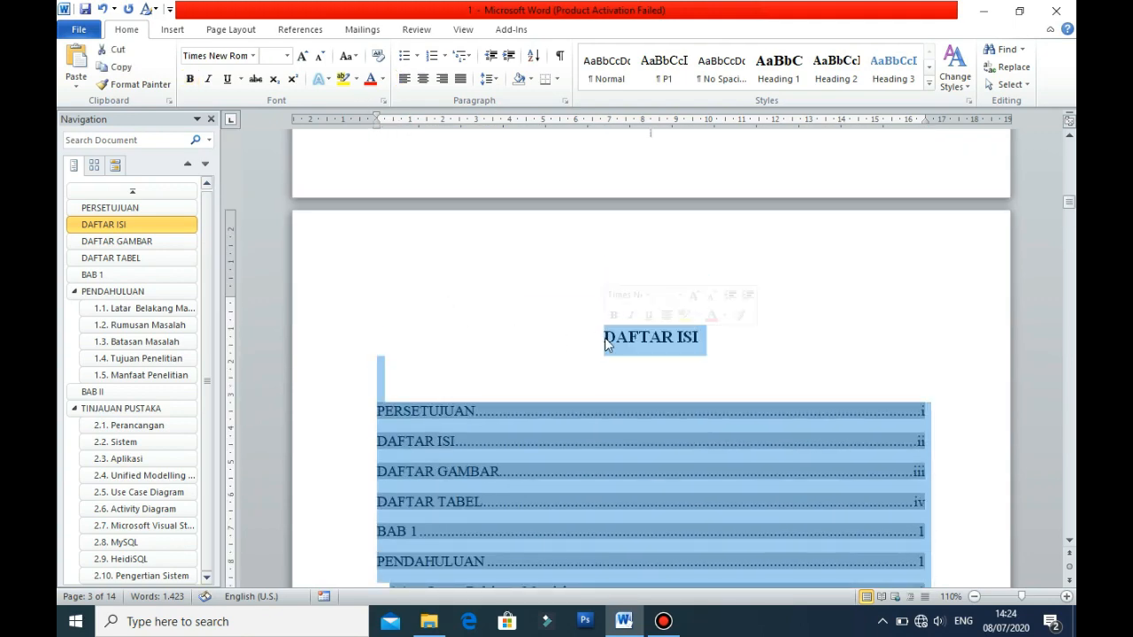
{"action": "left_click", "coordinate": [488, 81]}
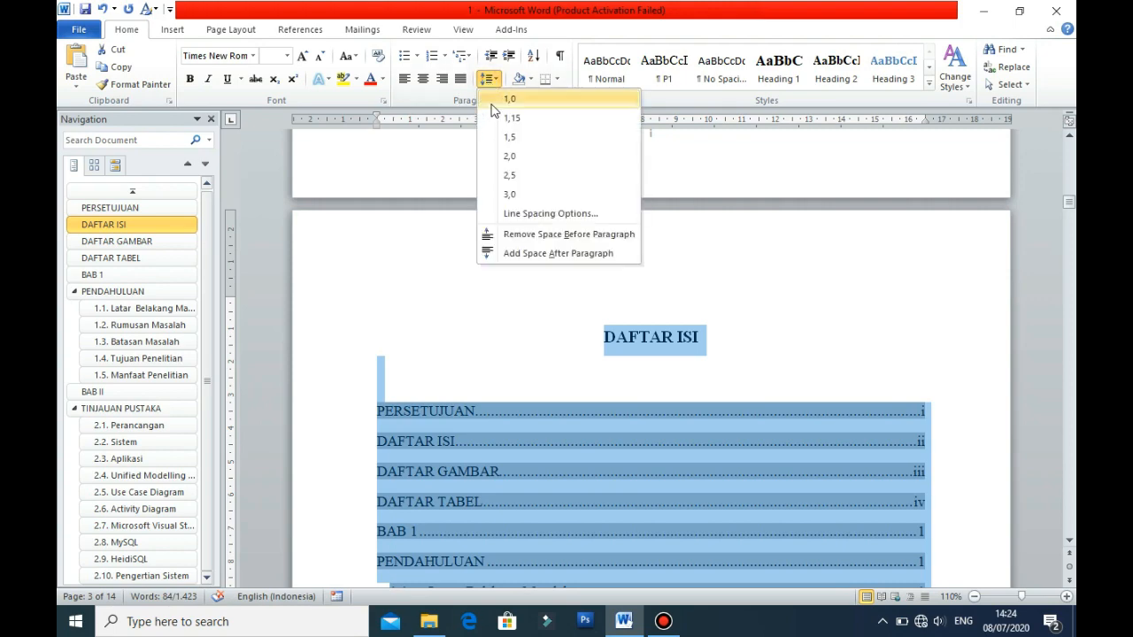
{"action": "left_click", "coordinate": [495, 119]}
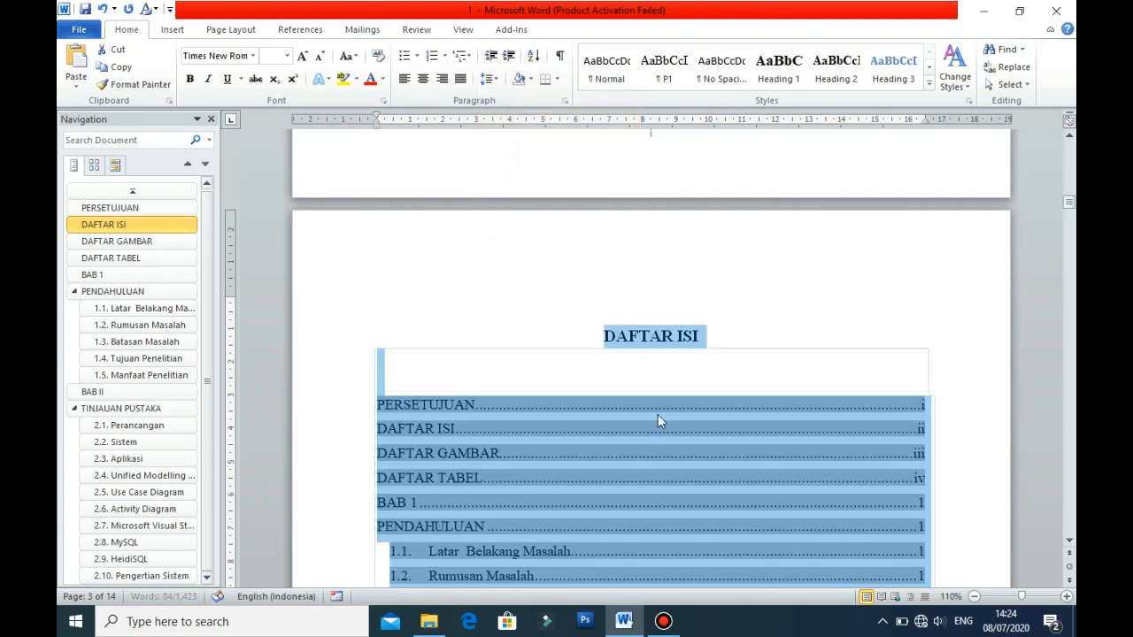
{"action": "scroll", "coordinate": [658, 409], "scroll_direction": "down", "scroll_amount": 8}
{"action": "left_click", "coordinate": [991, 318]}
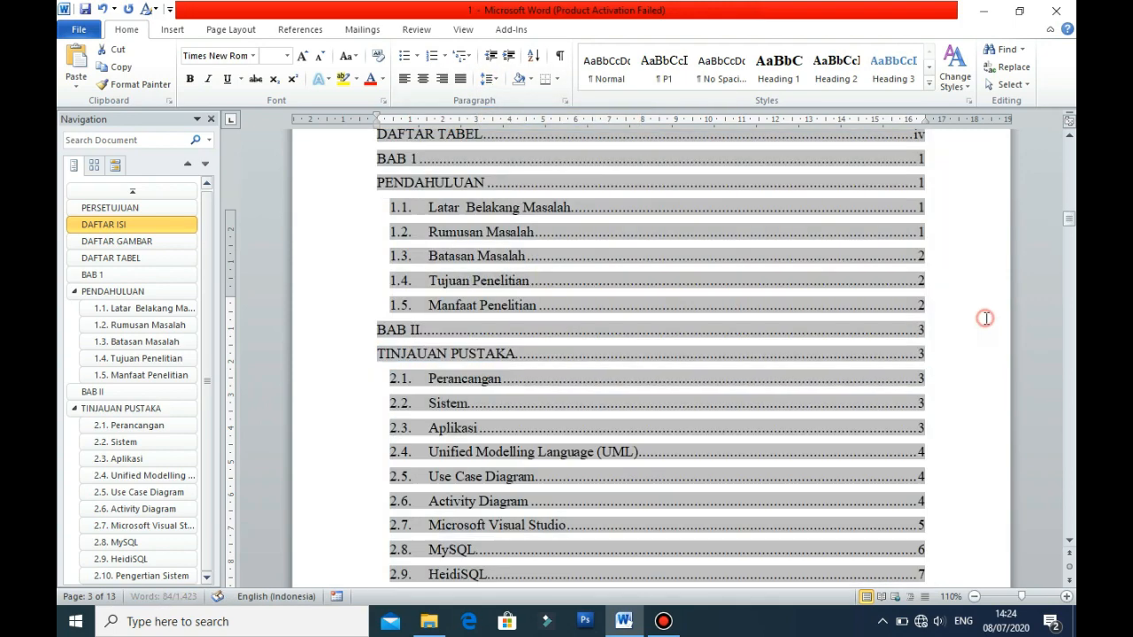
- Review the formatted table of contents and the list of figures on the following page
{"action": "scroll", "coordinate": [974, 310], "scroll_direction": "up", "scroll_amount": 4}
{"action": "scroll", "coordinate": [975, 310], "scroll_direction": "up", "scroll_amount": 7}
{"action": "left_click", "coordinate": [742, 359]}
{"action": "scroll", "coordinate": [738, 358], "scroll_direction": "down", "scroll_amount": 5}
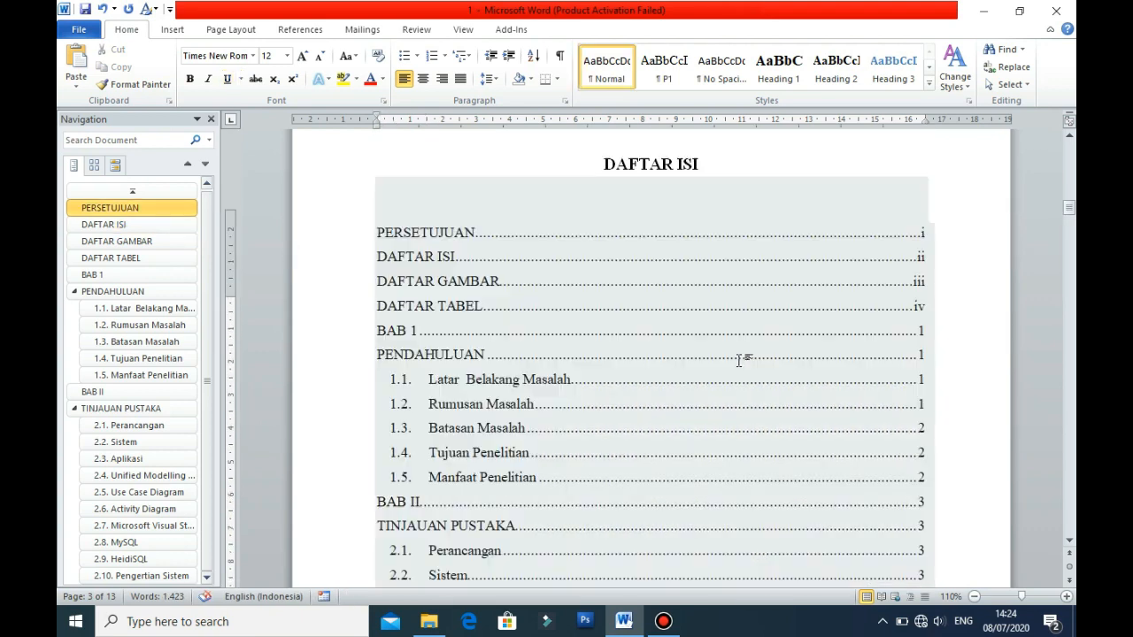
{"action": "scroll", "coordinate": [650, 433], "scroll_direction": "down", "scroll_amount": 10}
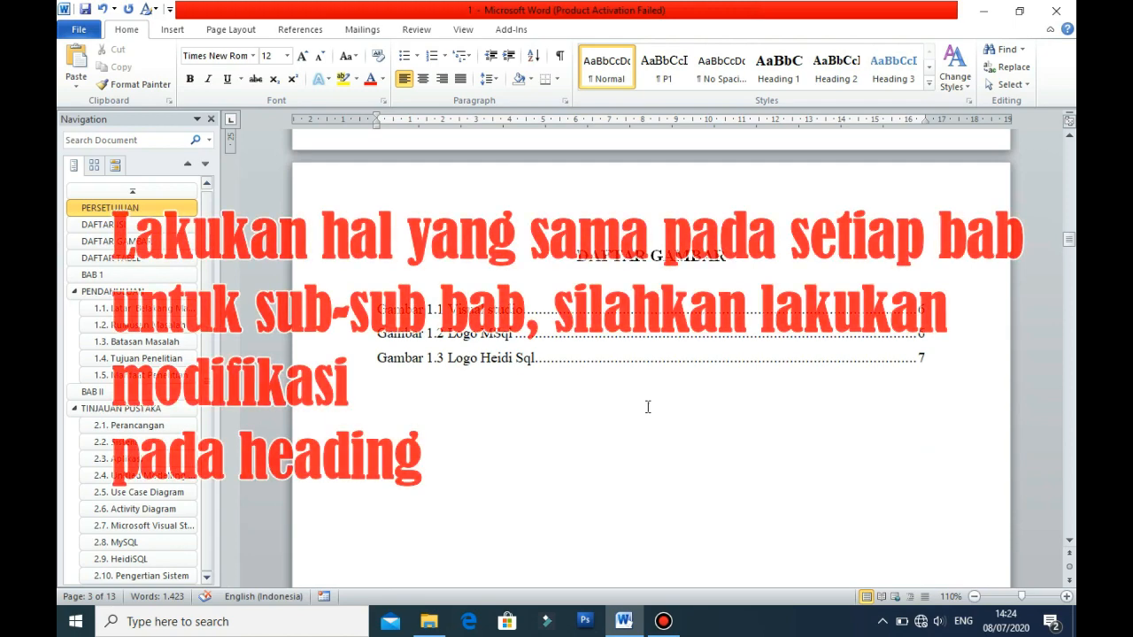
{"action": "scroll", "coordinate": [648, 407], "scroll_direction": "down", "scroll_amount": 2}
{"action": "scroll", "coordinate": [647, 407], "scroll_direction": "up", "scroll_amount": 12}
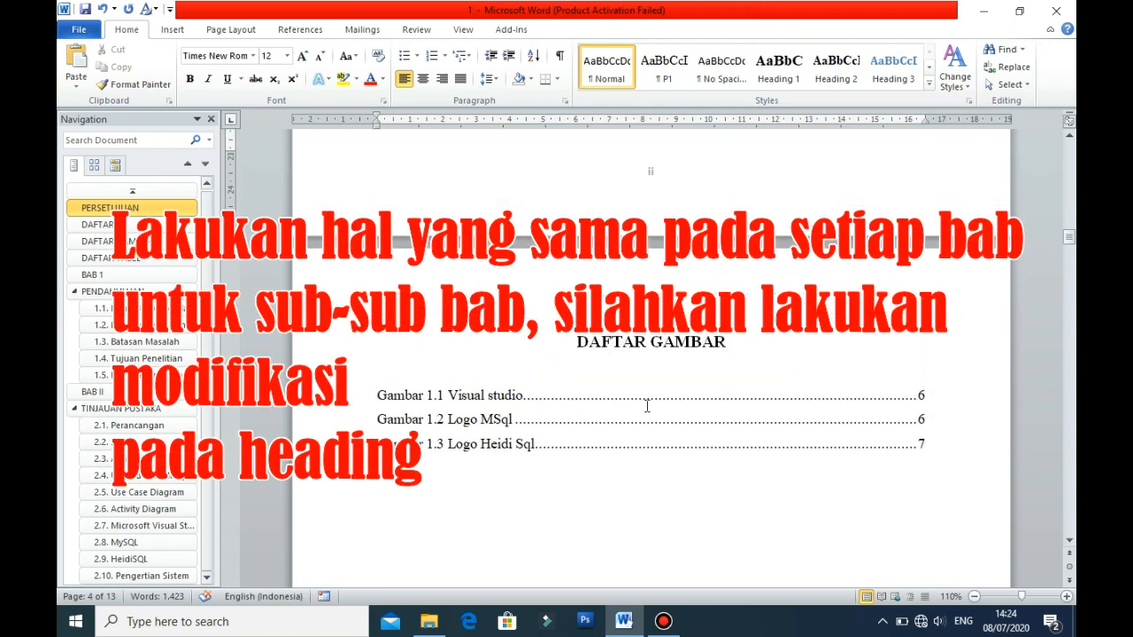
{"action": "scroll", "coordinate": [647, 406], "scroll_direction": "up", "scroll_amount": 7}
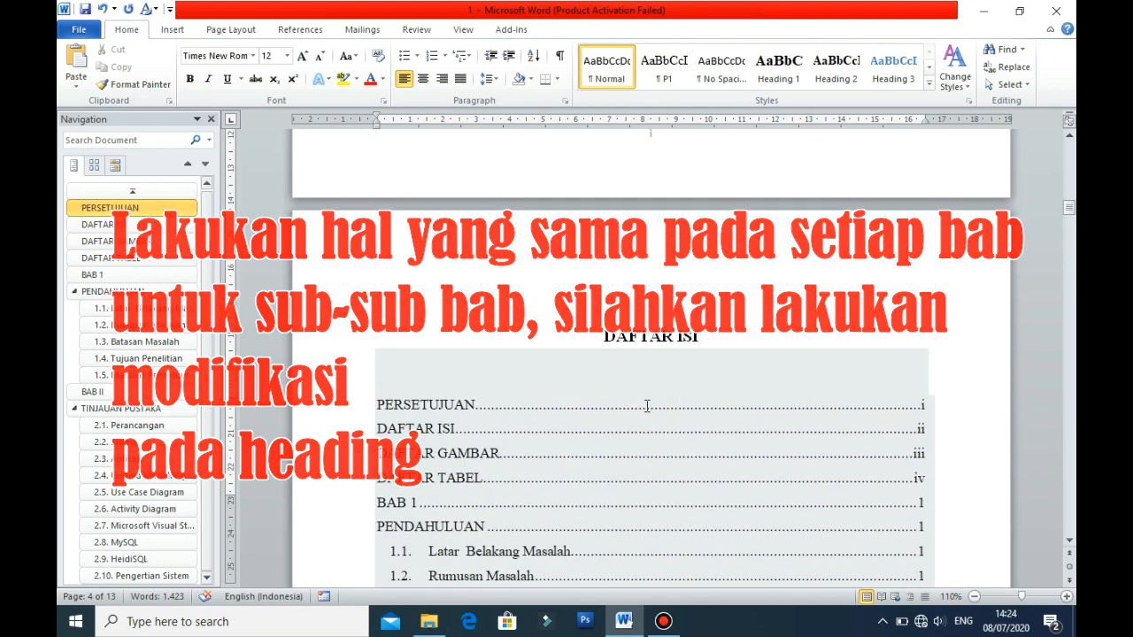
{"action": "scroll", "coordinate": [647, 406], "scroll_direction": "down", "scroll_amount": 9}
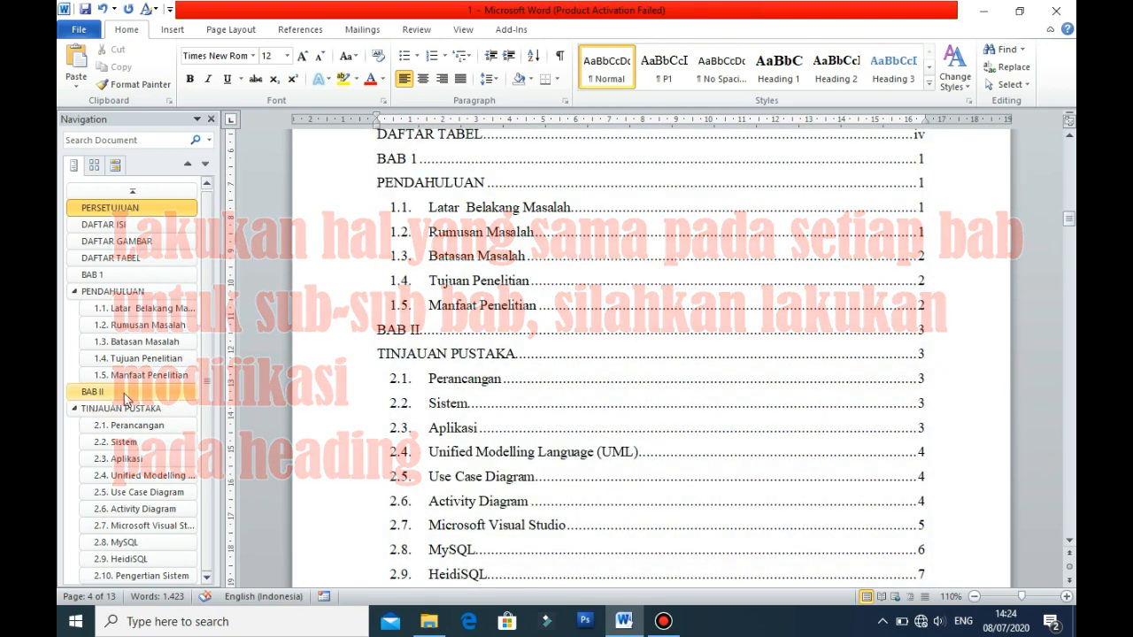
{"action": "left_click", "coordinate": [124, 395]}
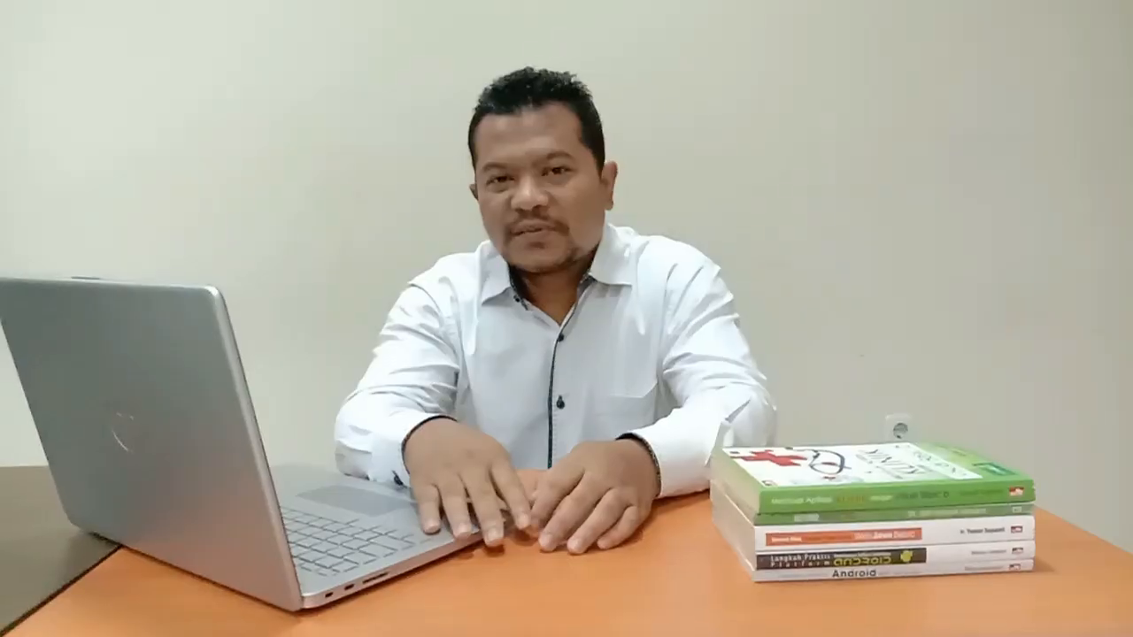